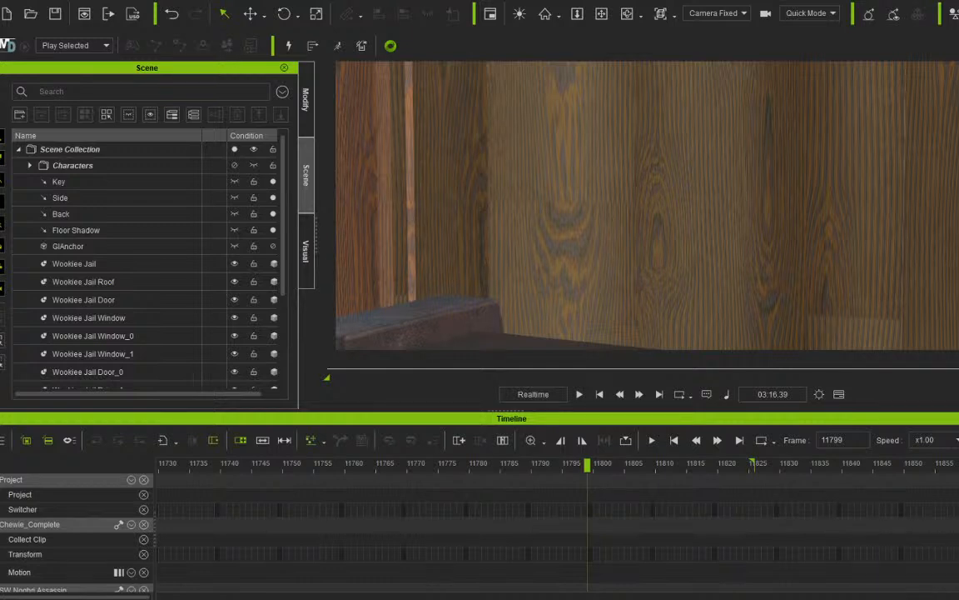
Switch the viewport from the fixed camera to the Preview camera.
left_click(715, 14)
left_click(700, 26)
left_click(601, 13)
left_click_drag(593, 191, 578, 234)
right_click_drag(578, 234, 516, 250)
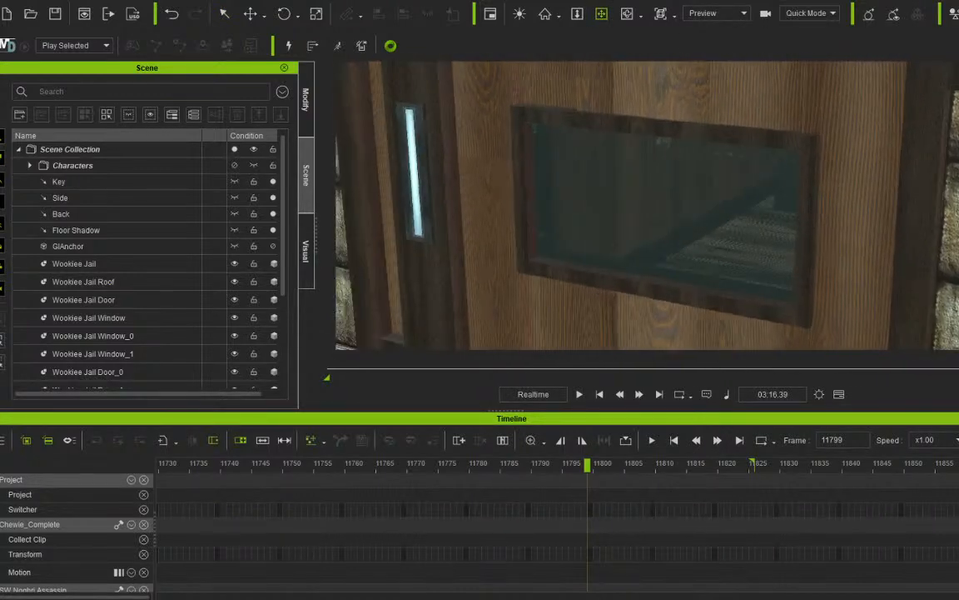
Hide the Wookiee Jail Roof object in the scene.
left_click_drag(650, 200, 499, 287)
right_click_drag(500, 287, 445, 337)
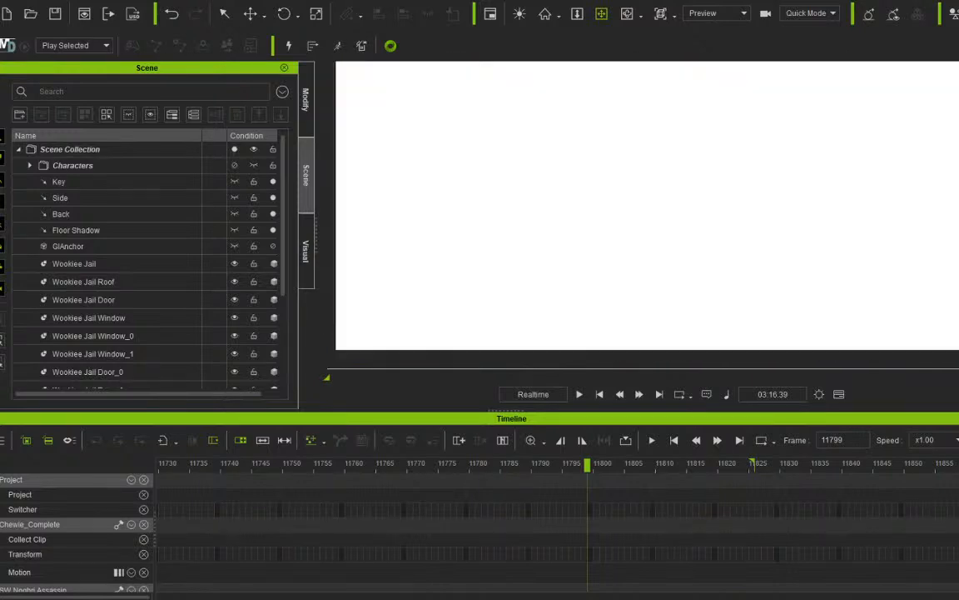
right_click_drag(583, 216, 737, 258)
scroll(647, 205, "up", 3)
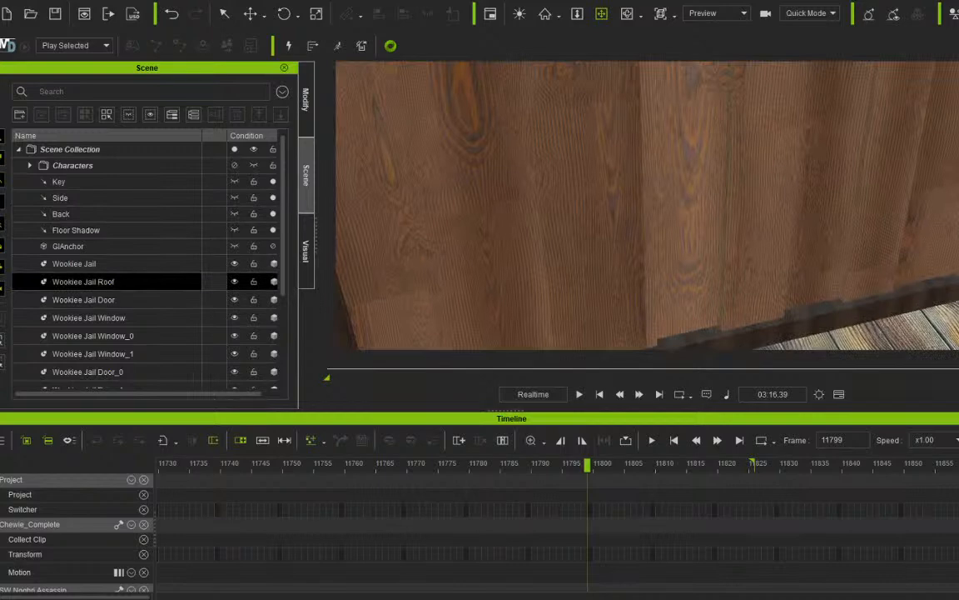
left_click(235, 282)
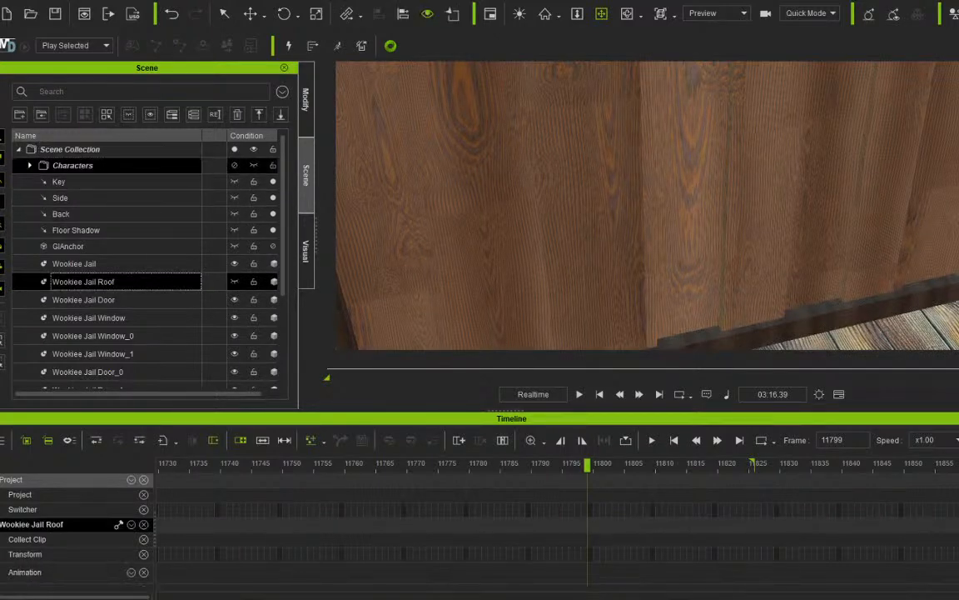
Select the Characters collection and examine the roofless jail cell and the scene's object list.
left_click(73, 166)
right_click_drag(648, 204, 829, 129)
middle_click_drag(583, 258, 711, 165)
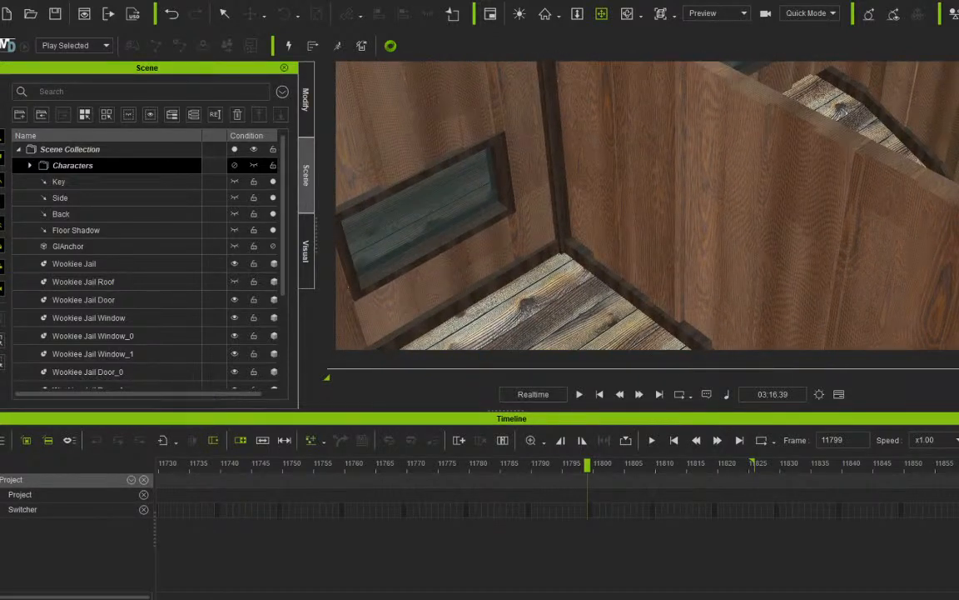
right_click_drag(648, 205, 708, 204)
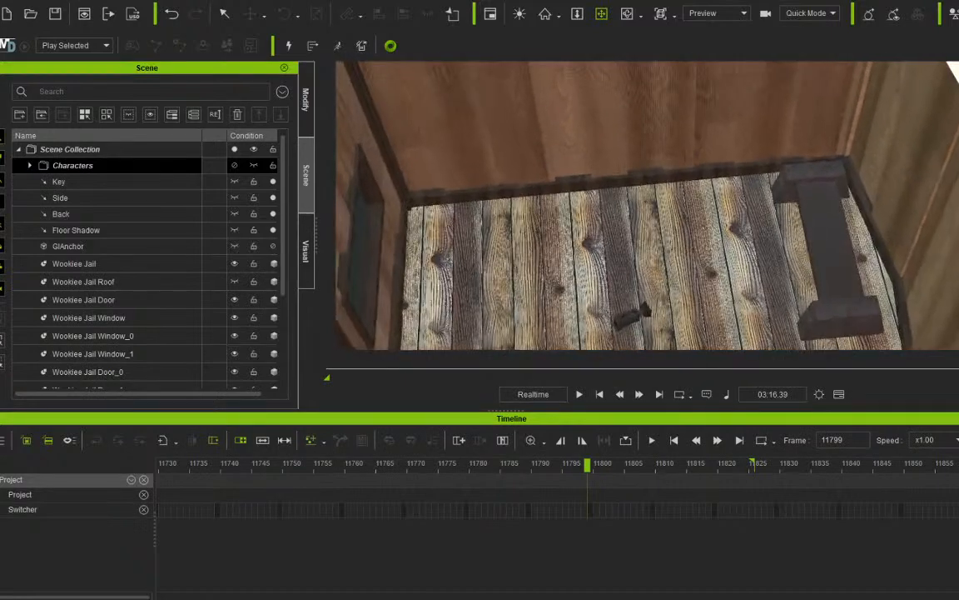
middle_click_drag(646, 192, 651, 238)
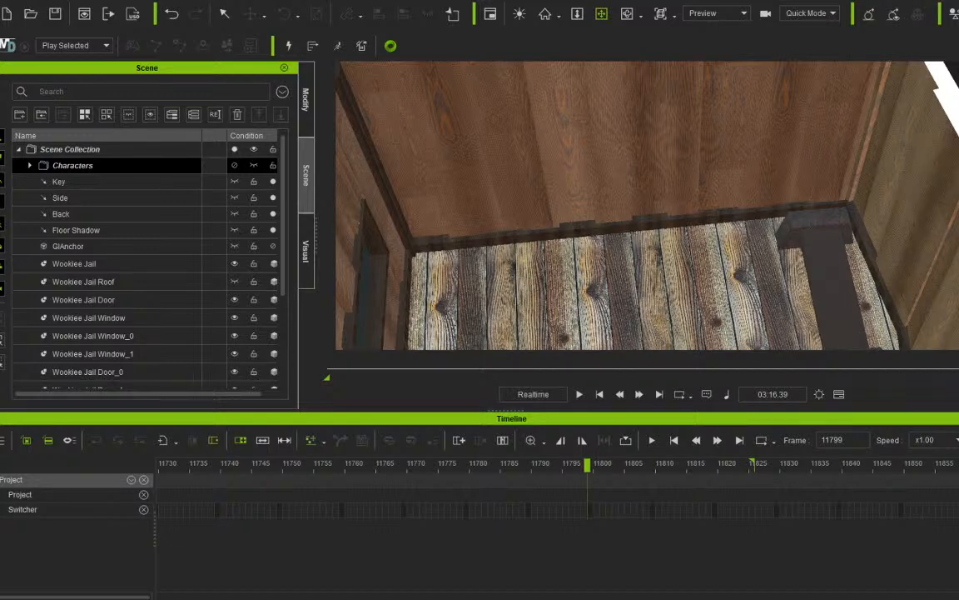
right_click_drag(648, 208, 541, 229)
right_click_drag(648, 208, 679, 268)
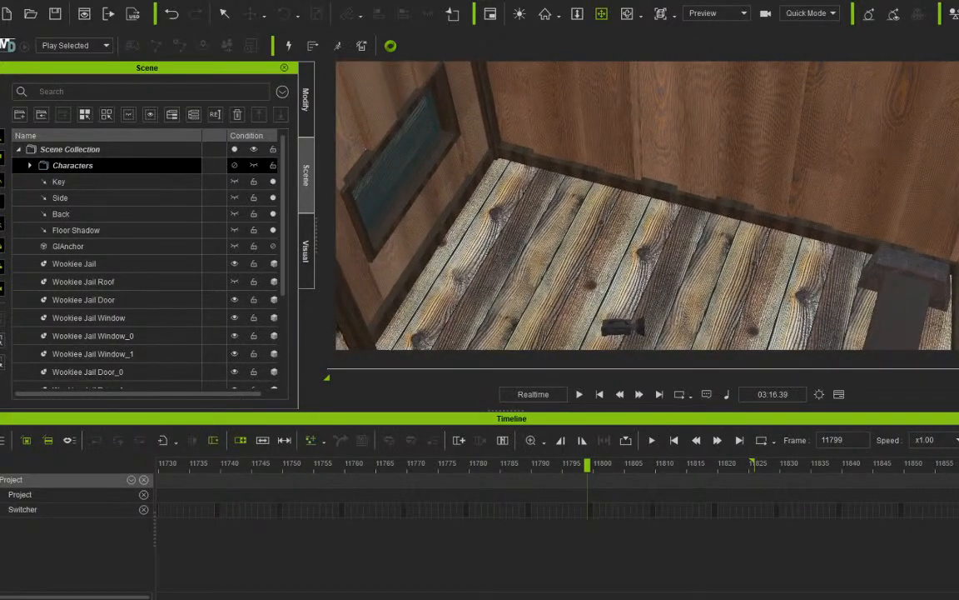
scroll(125, 258, "down", 3)
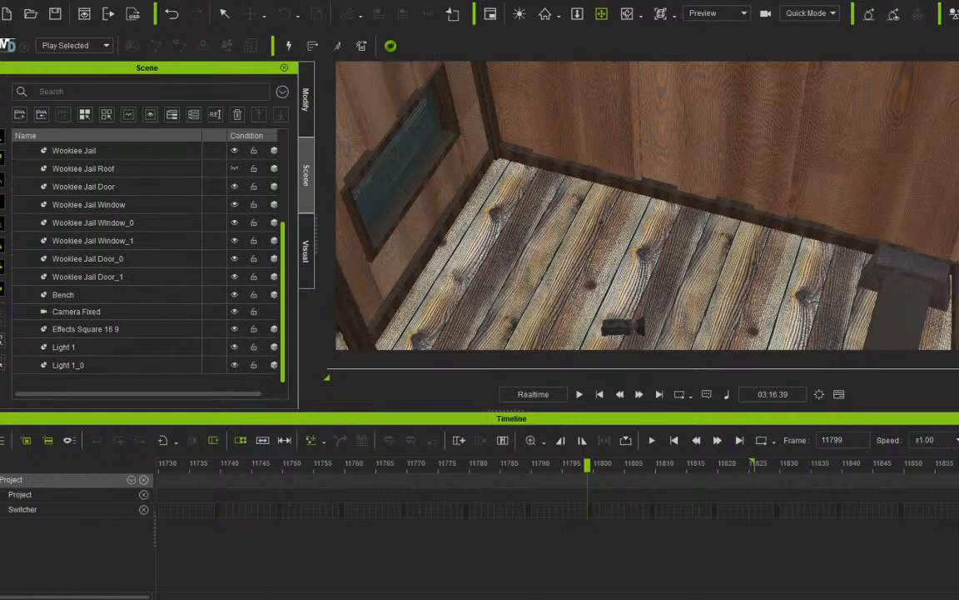
scroll(125, 258, "up", 3)
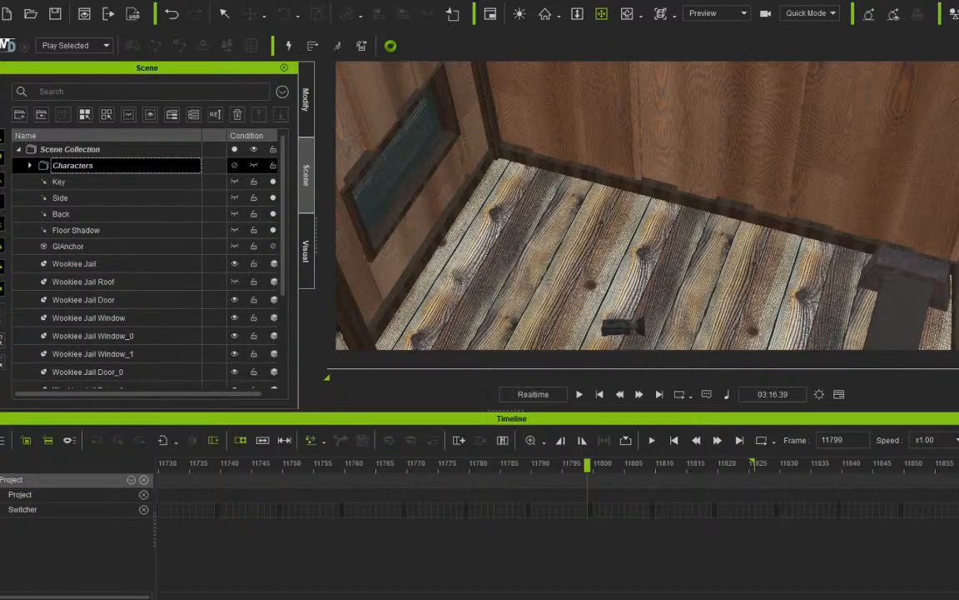
scroll(125, 258, "down", 3)
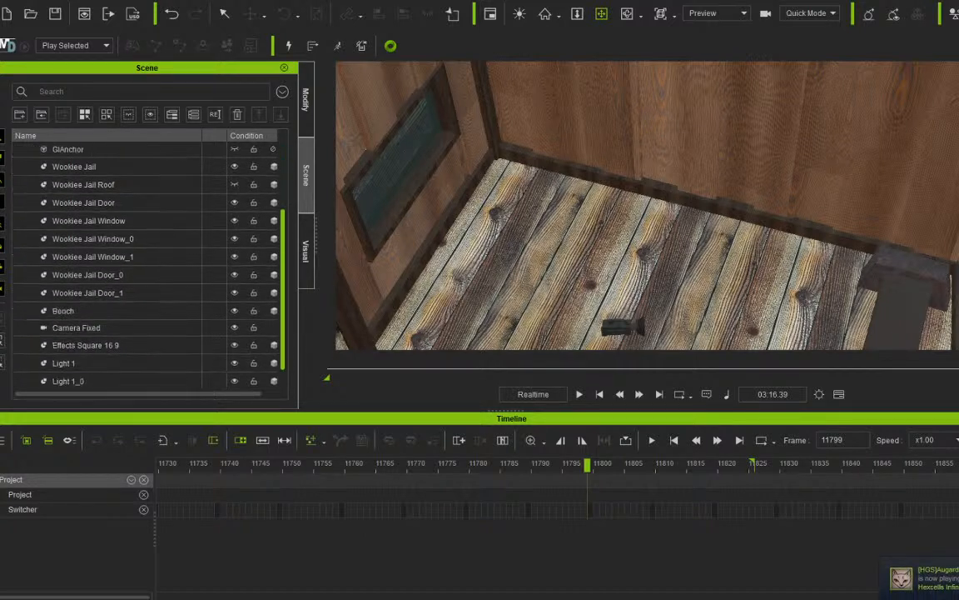
scroll(125, 259, "up", 3)
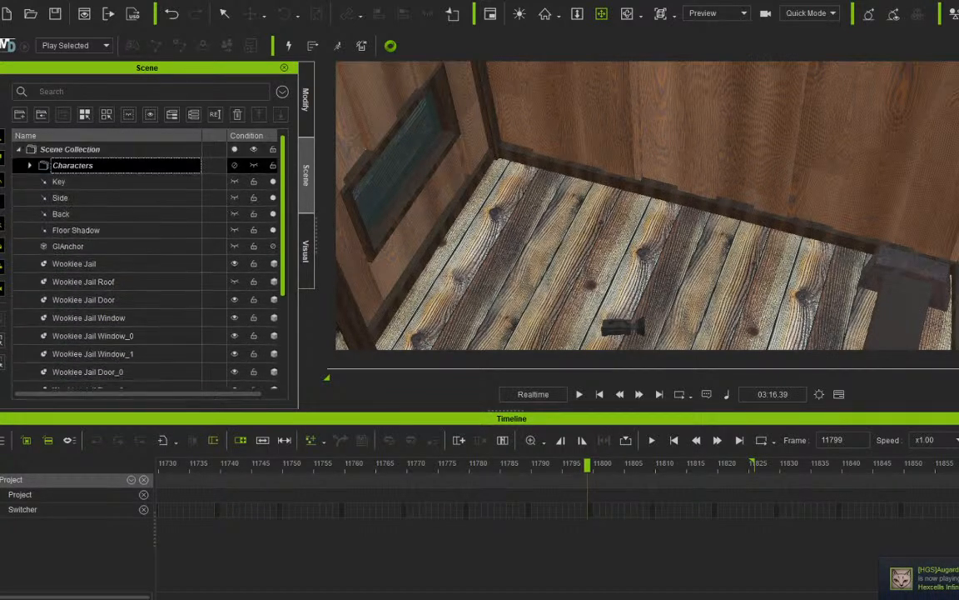
Examine the jail cell's walls, plank floor, camera and bench from several angles above.
right_click_drag(646, 208, 666, 285)
right_click_drag(646, 209, 712, 175)
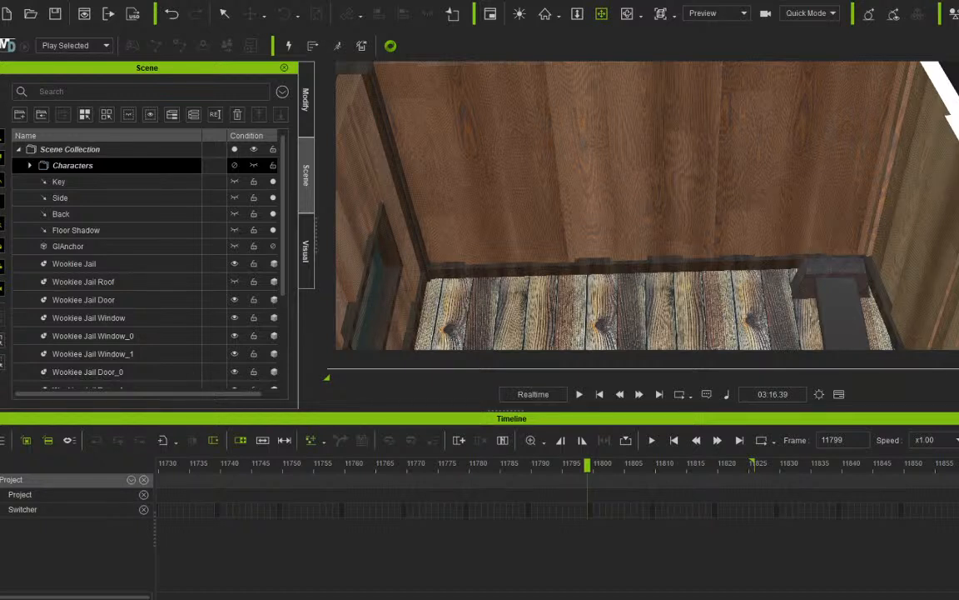
middle_click_drag(637, 225, 658, 183)
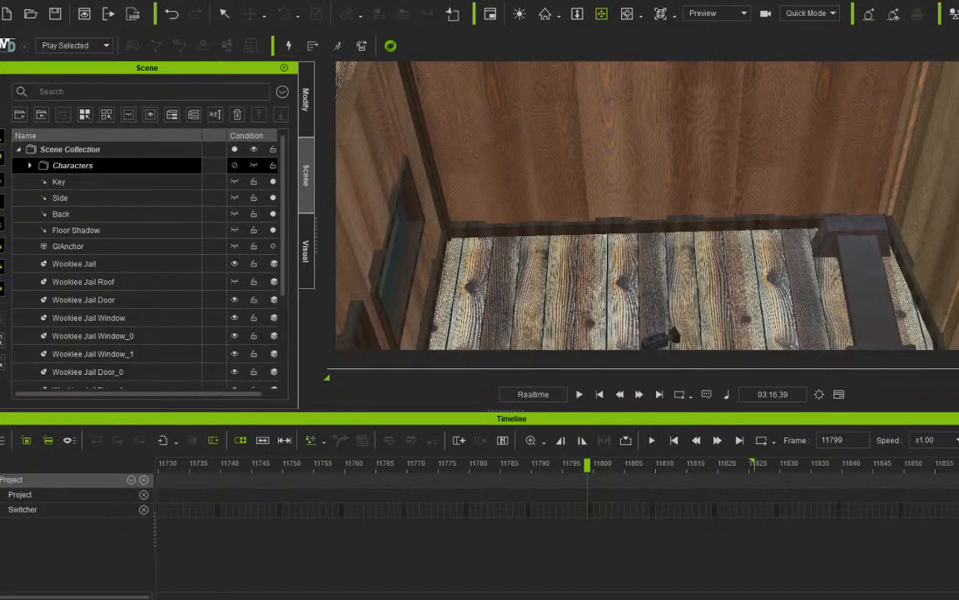
right_click_drag(633, 209, 558, 260)
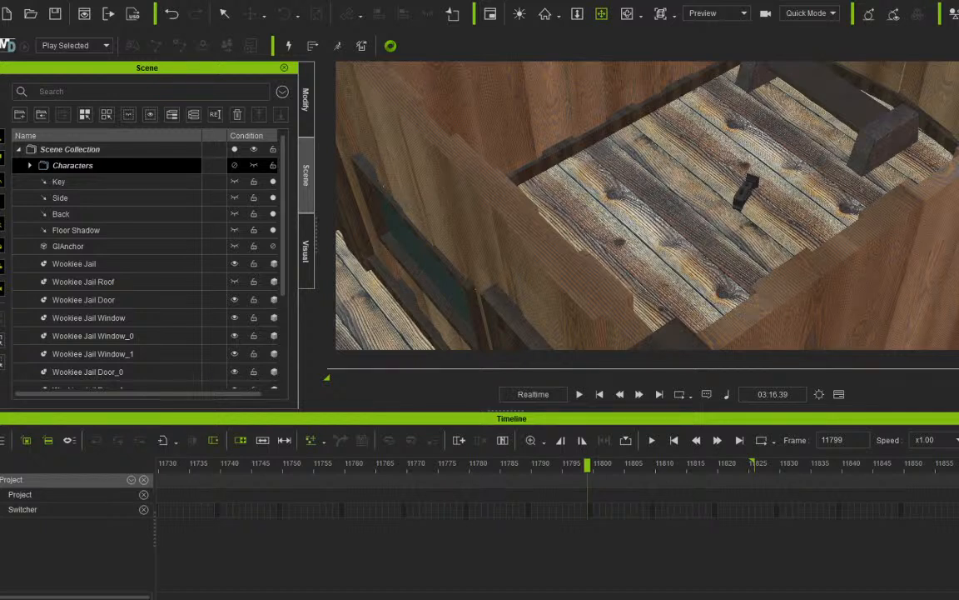
right_click_drag(649, 208, 691, 150)
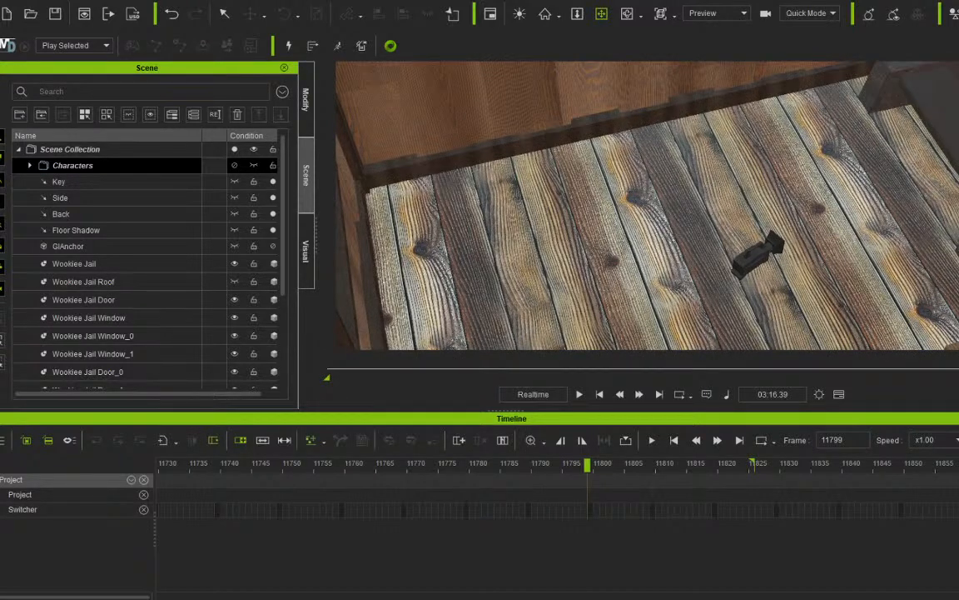
right_click_drag(691, 150, 737, 179)
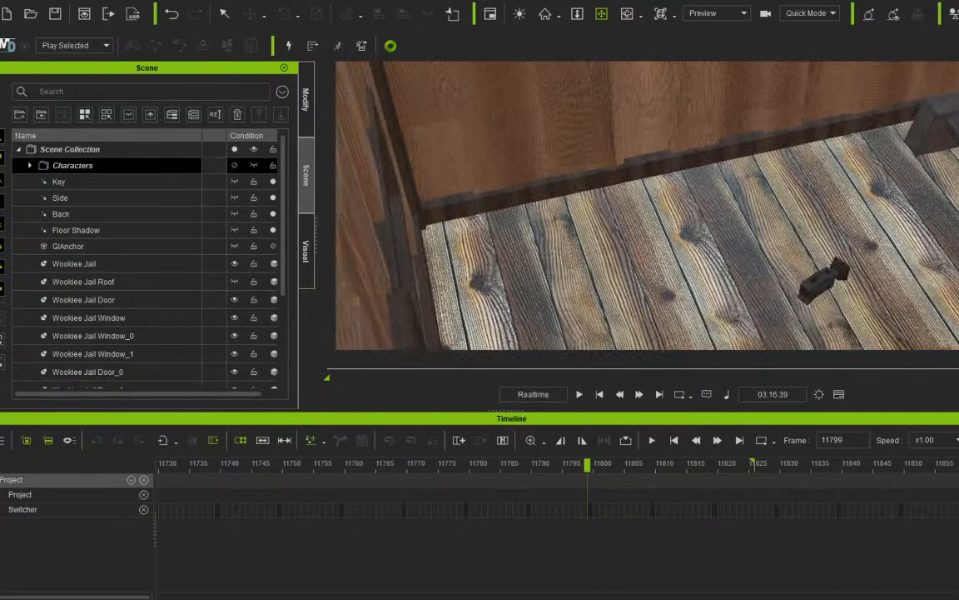
left_click_drag(737, 179, 628, 206)
right_click_drag(628, 205, 647, 225)
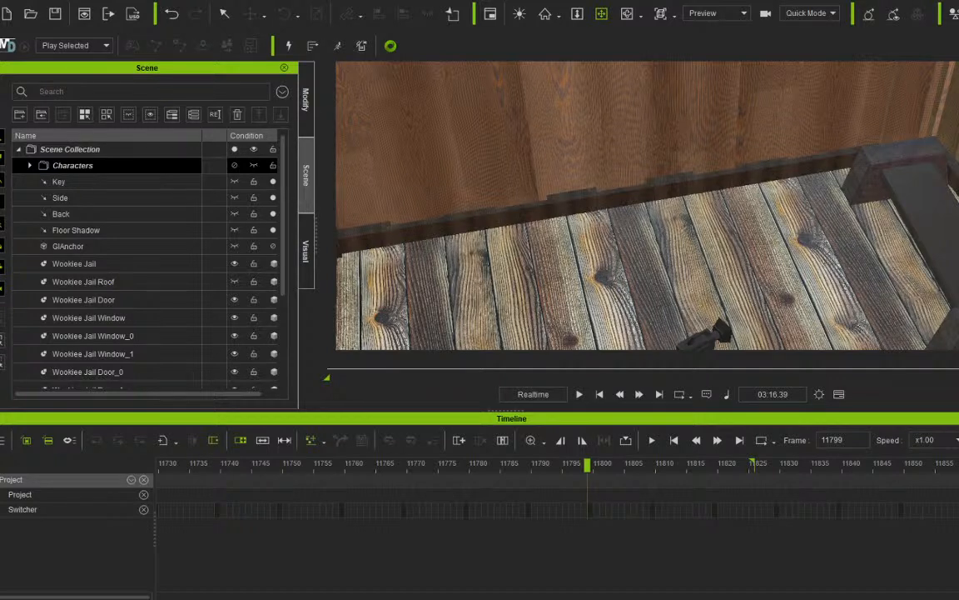
left_click_drag(658, 208, 589, 244)
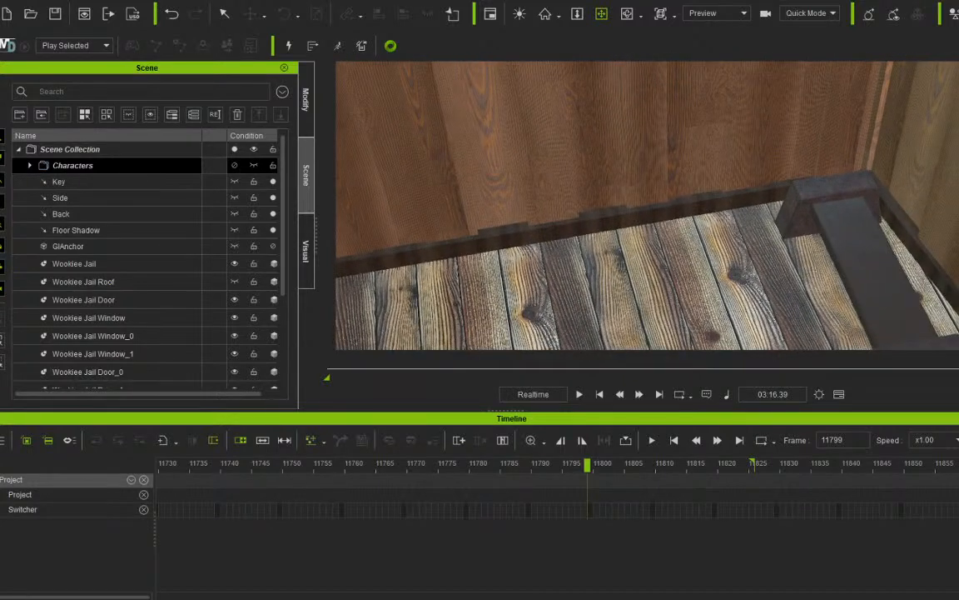
right_click_drag(589, 244, 667, 224)
scroll(647, 206, "down", 3)
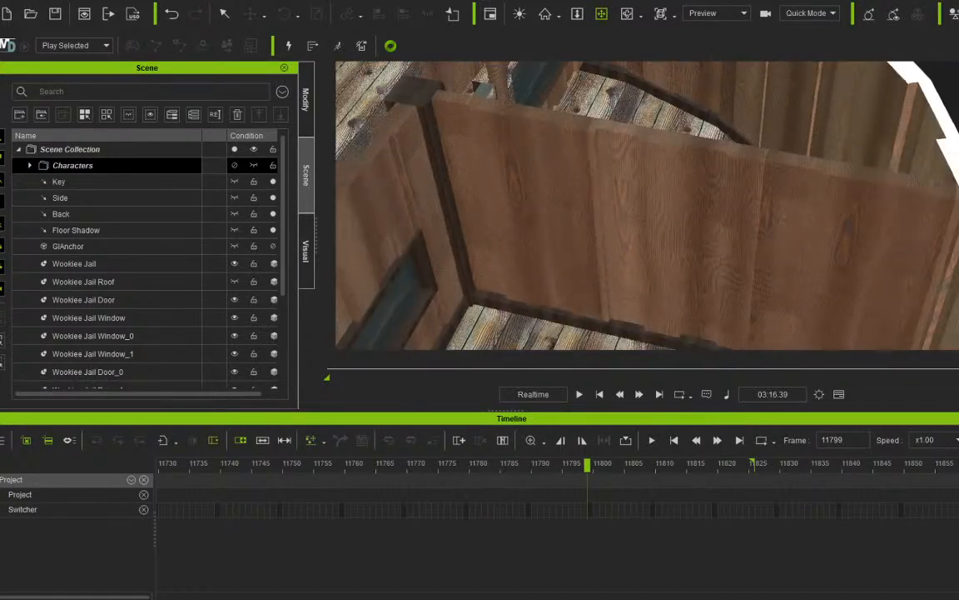
left_click_drag(583, 242, 697, 195)
right_click_drag(697, 196, 640, 174)
left_click_drag(640, 208, 457, 145)
right_click_drag(457, 146, 533, 160)
left_click_drag(533, 160, 568, 188)
right_click_drag(569, 189, 639, 208)
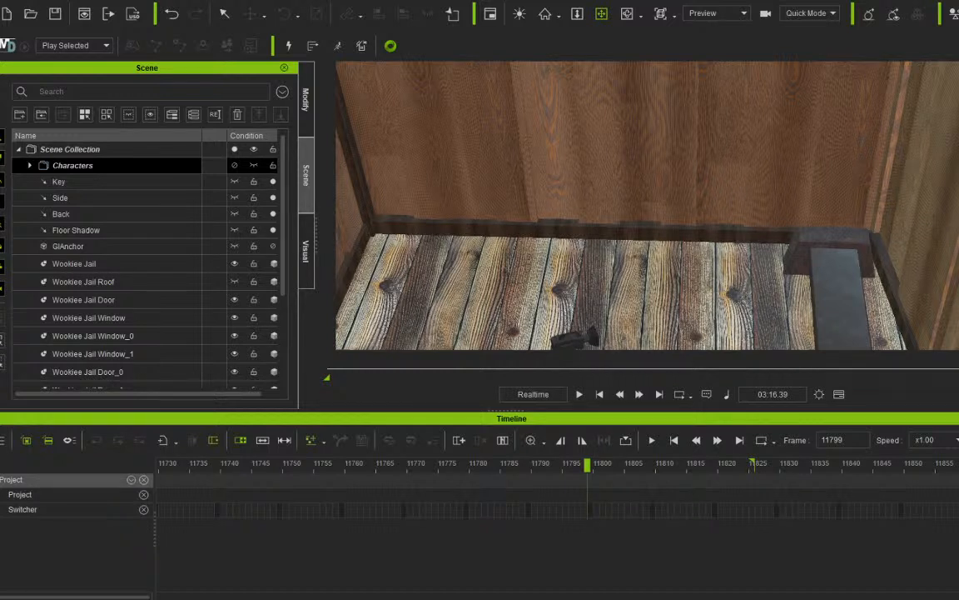
left_click_drag(599, 216, 641, 202)
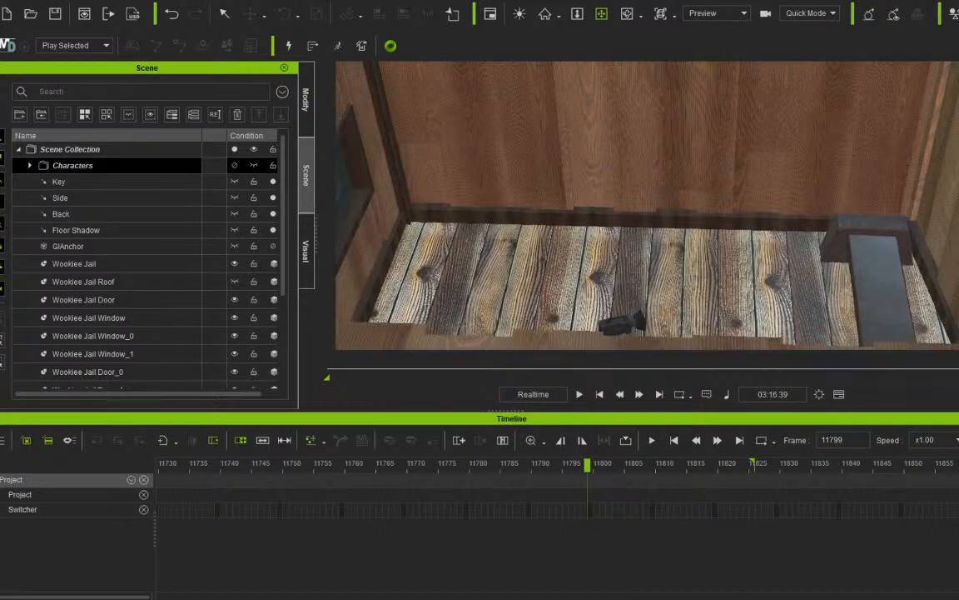
Examine the cell corner around the bench up close, including where the walls meet the floor.
left_click(211, 0)
left_click(583, 216)
right_click_drag(583, 216, 496, 278)
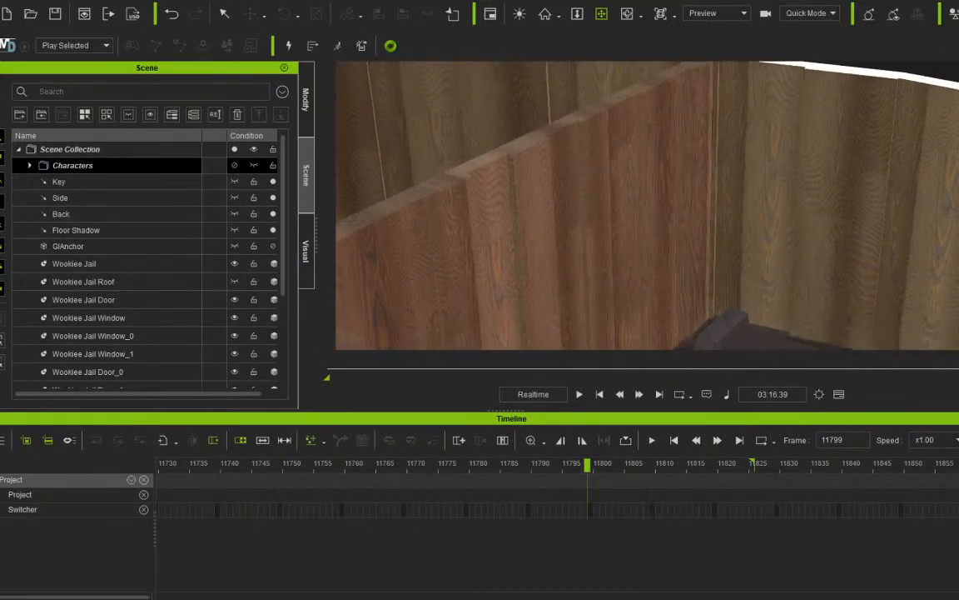
scroll(648, 204, "up", 3)
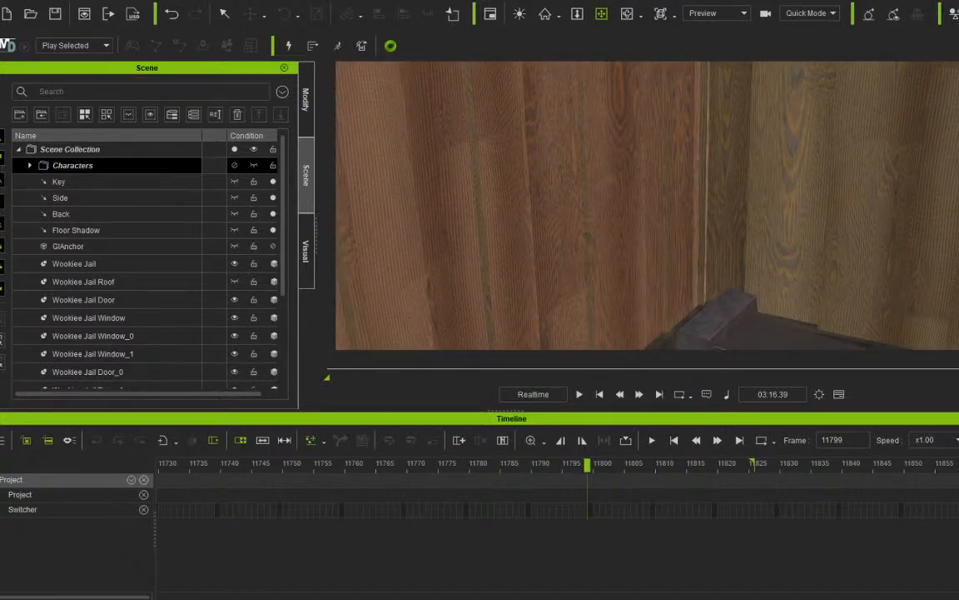
left_click_drag(648, 205, 607, 220)
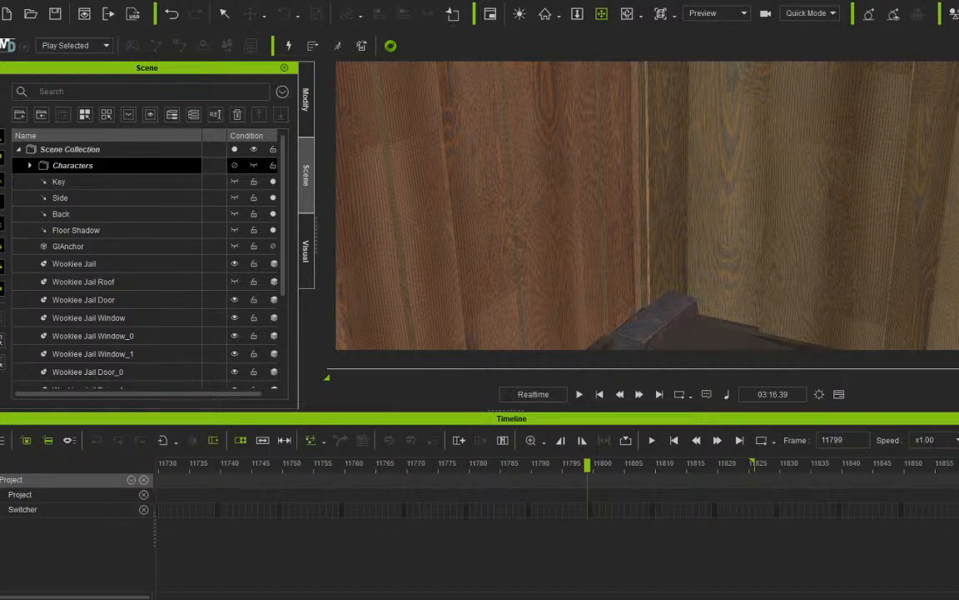
left_click_drag(647, 205, 696, 166)
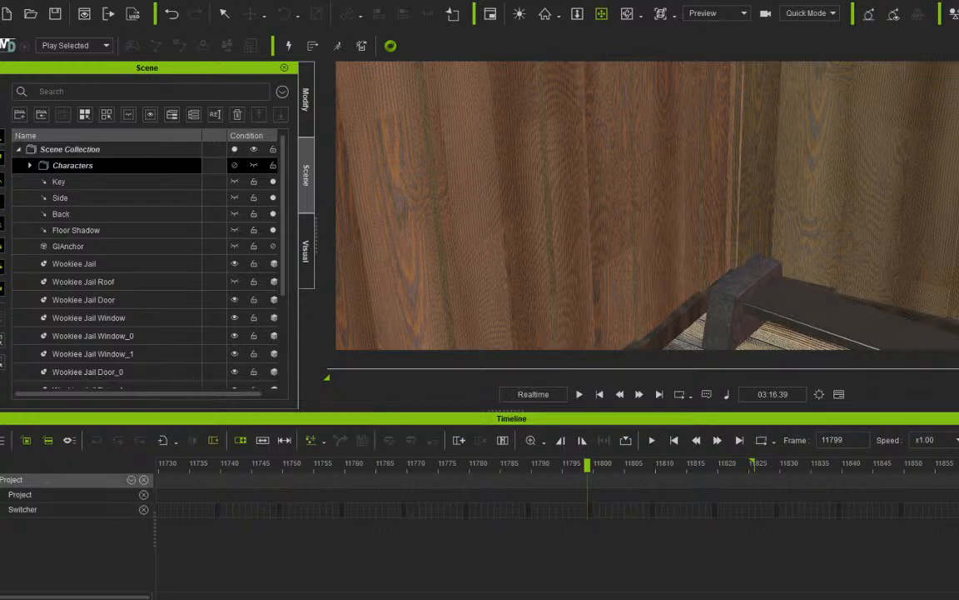
left_click_drag(658, 218, 575, 153)
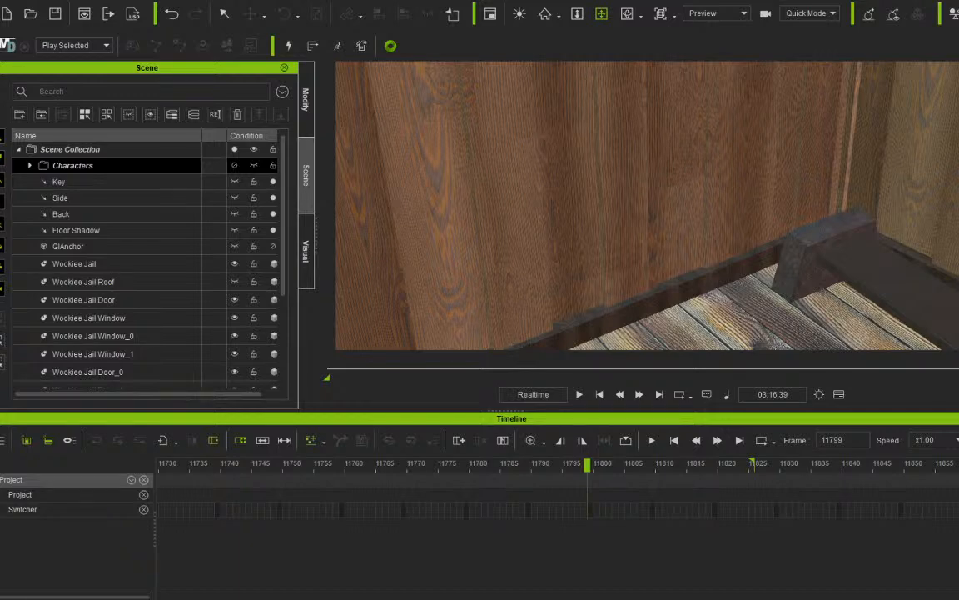
right_click_drag(633, 208, 542, 180)
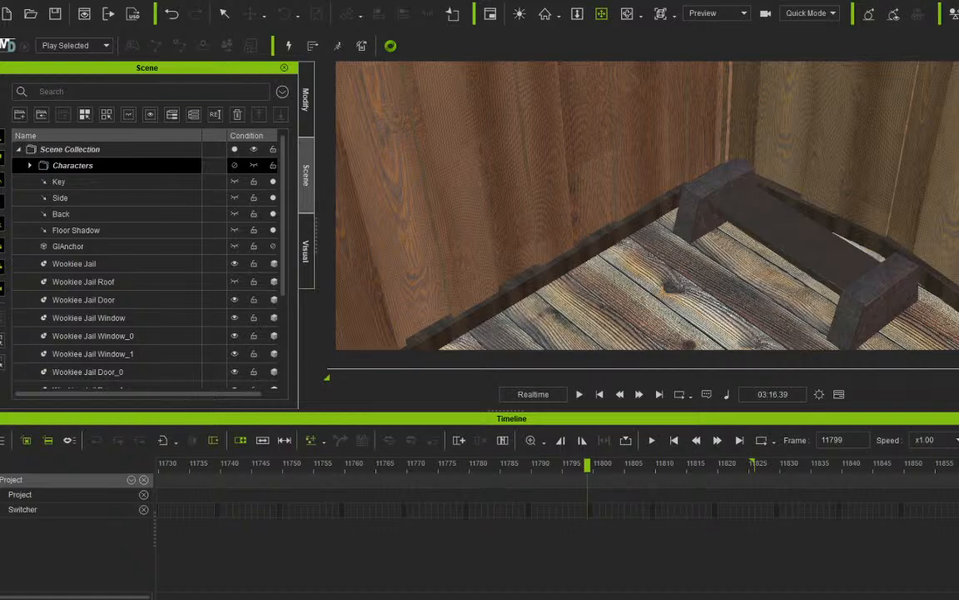
left_click_drag(649, 225, 799, 143)
right_click_drag(666, 199, 566, 187)
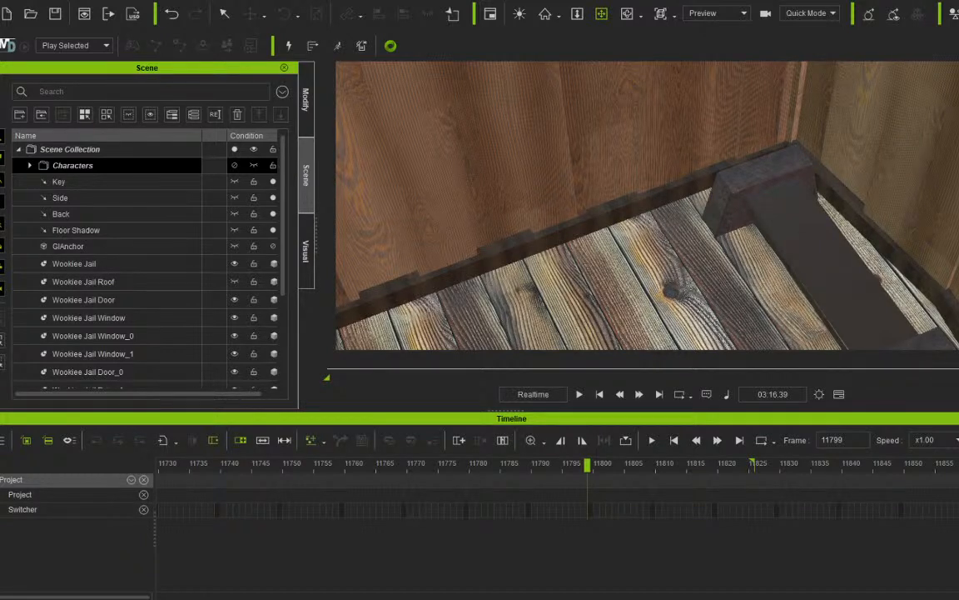
middle_click_drag(566, 188, 576, 194)
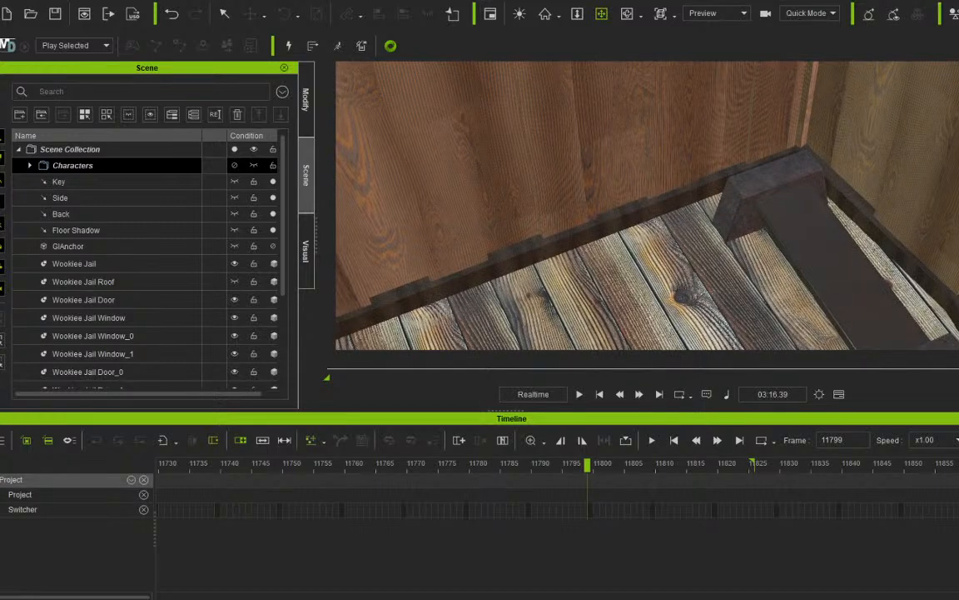
middle_click_drag(616, 208, 682, 162)
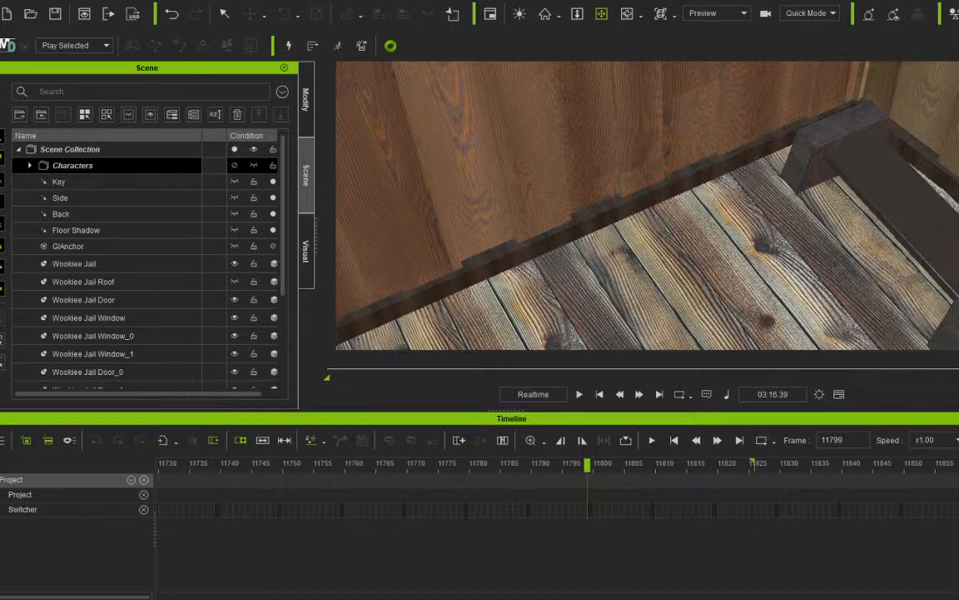
middle_click_drag(683, 183, 588, 203)
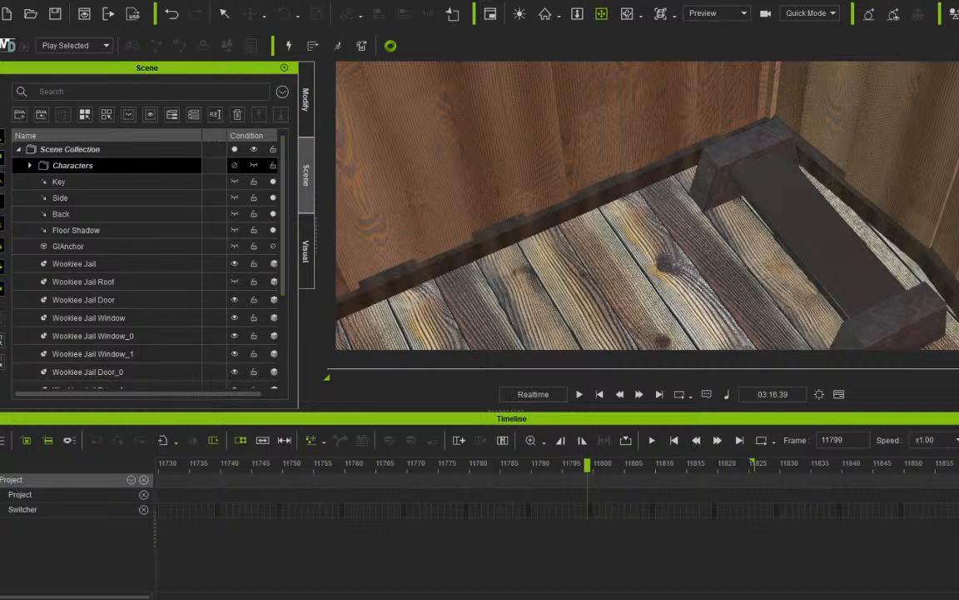
Open the content library's Stage category and move its window clear of the viewport.
left_click(218, 1)
left_click(268, 58)
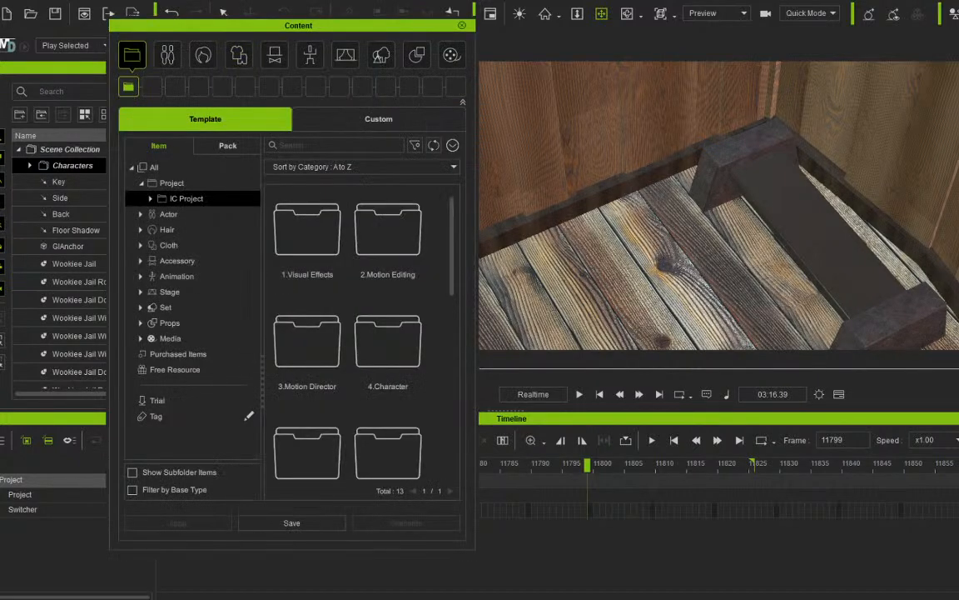
left_click(345, 55)
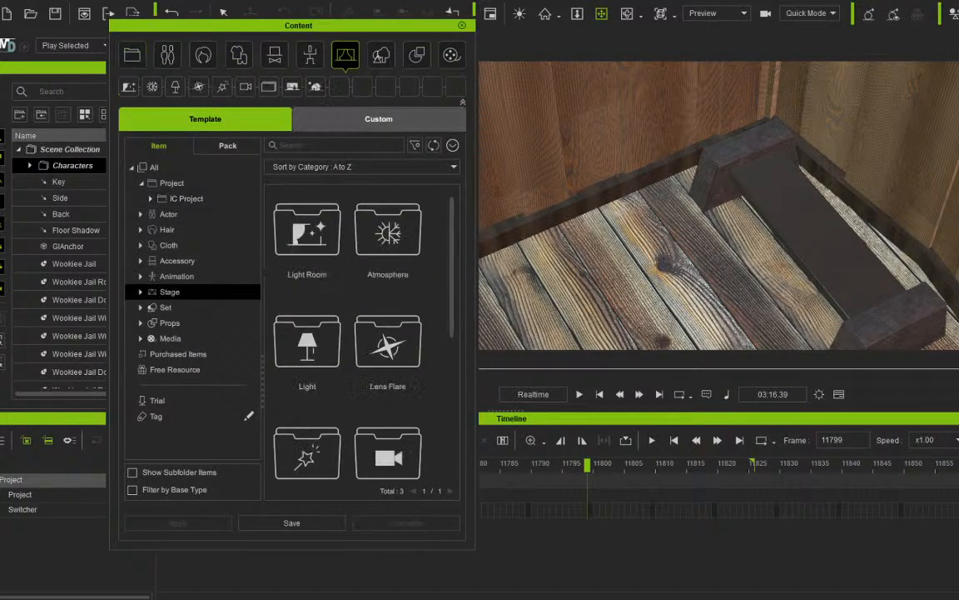
left_click_drag(341, 25, 1, 26)
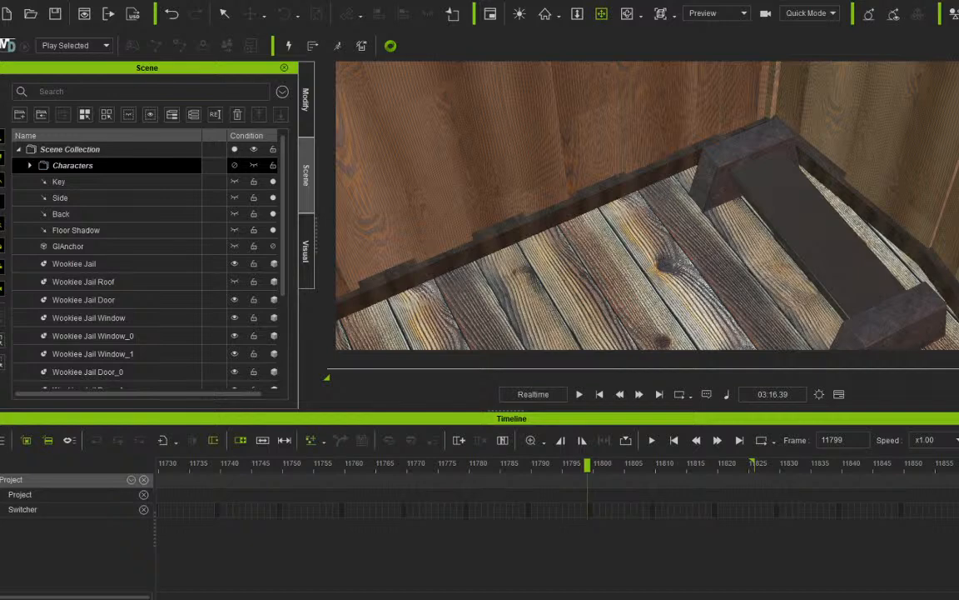
Return the playhead to the start of the project and reframe the view on the cell corner with the bench.
left_click_drag(583, 158, 568, 253)
left_click(600, 394)
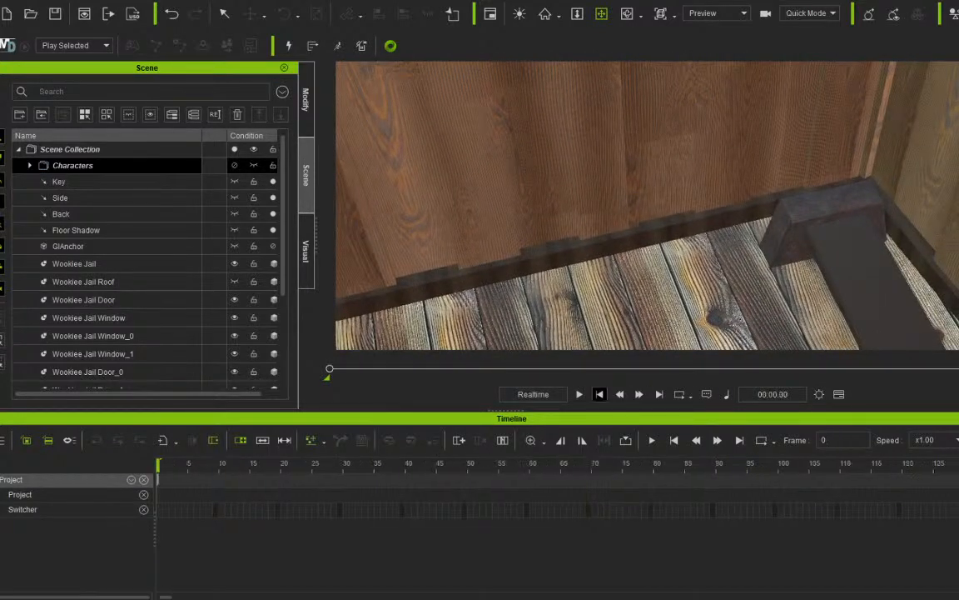
left_click_drag(575, 241, 787, 249)
right_click_drag(633, 208, 529, 210)
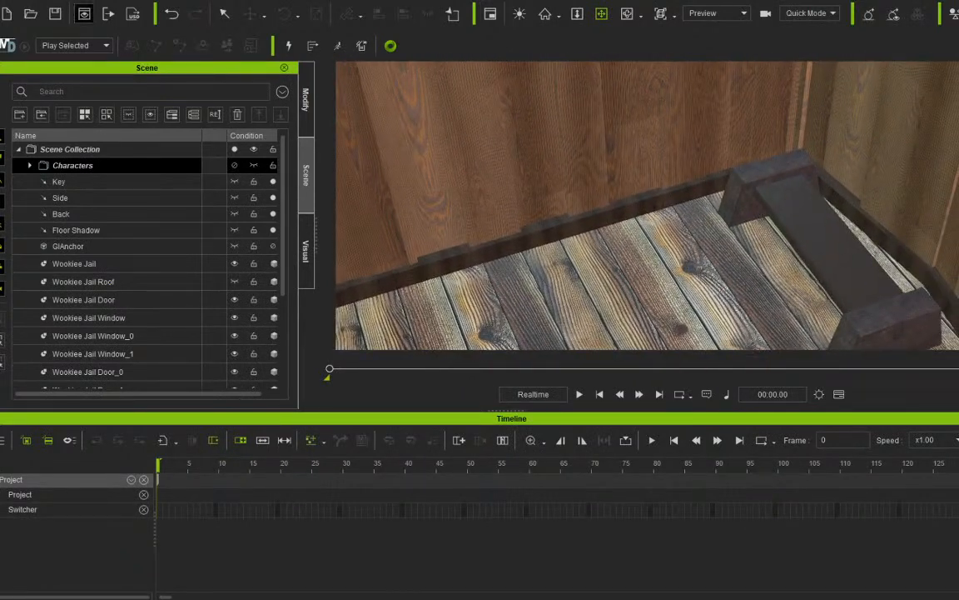
Open the file browser for importing content into the jail scene.
key("alt+f")
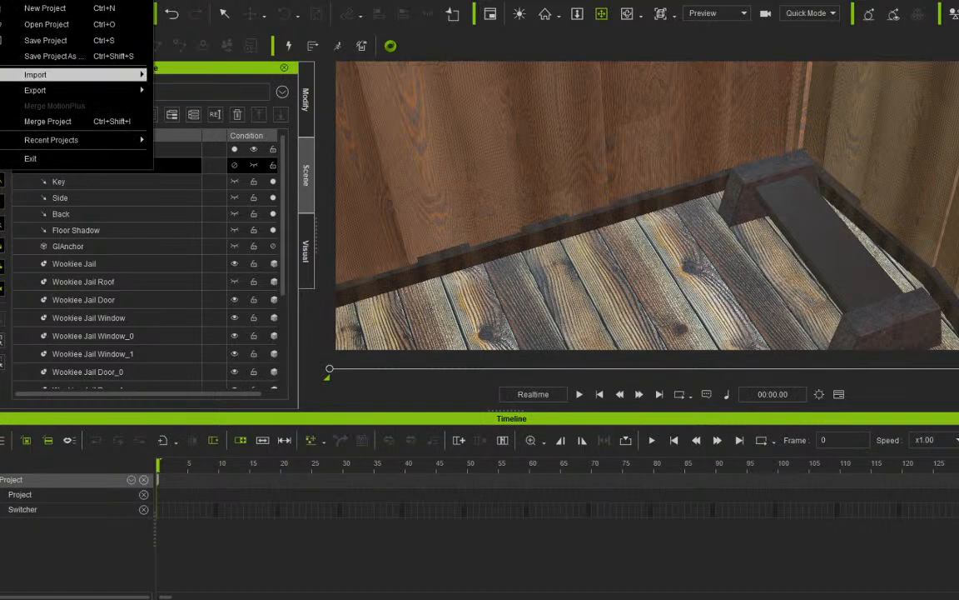
key("Right")
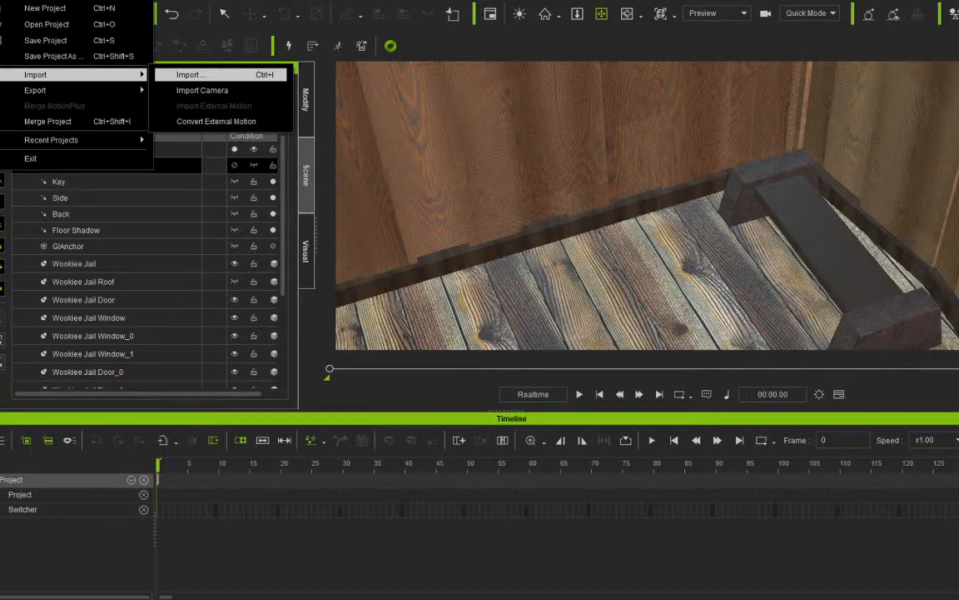
left_click(196, 74)
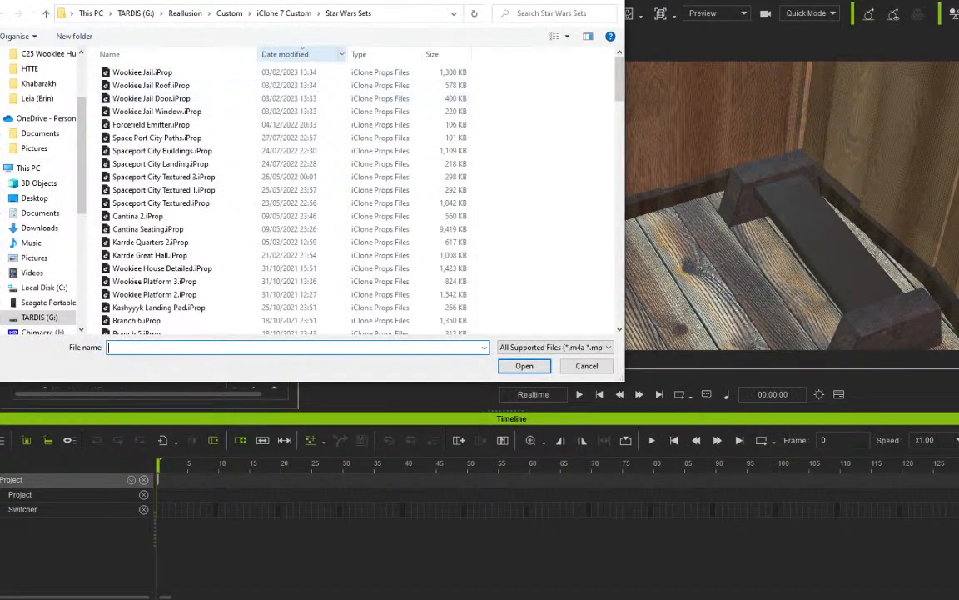
Browse the prop files in the Star Wars Props folder, sorted by date modified from newest and from oldest.
left_click(284, 13)
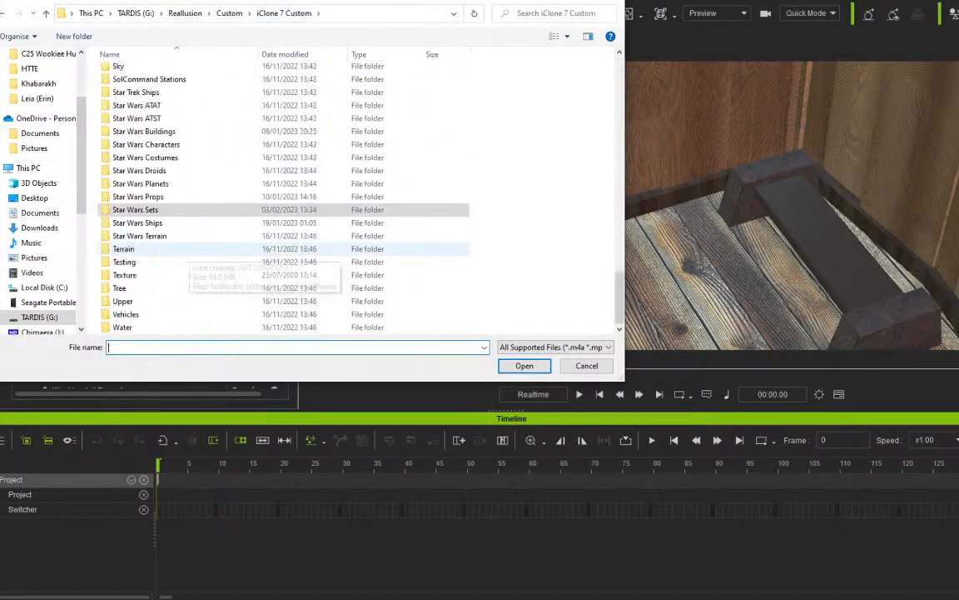
double_click(138, 197)
scroll(225, 191, "down", 3)
scroll(225, 191, "up", 3)
left_click(284, 54)
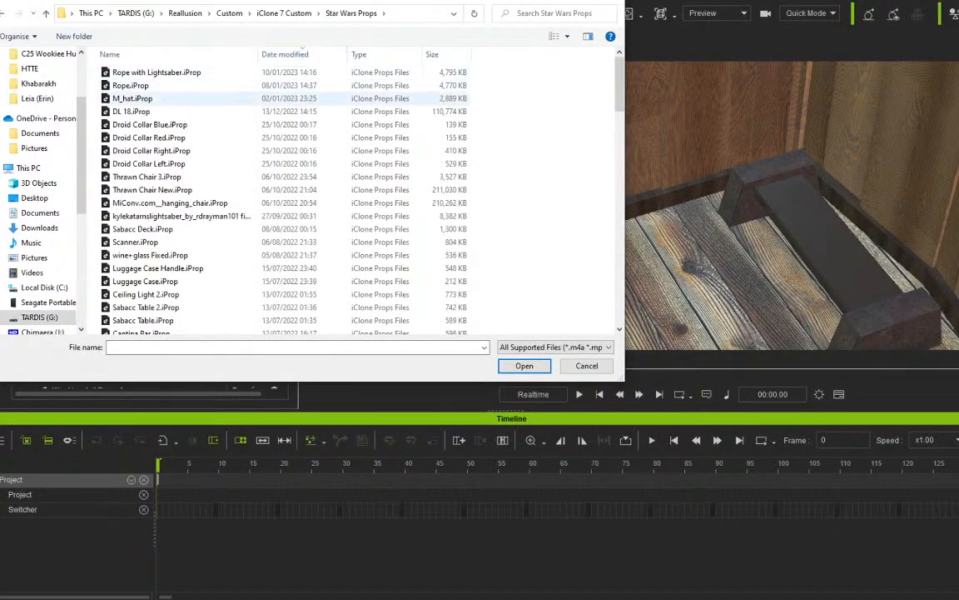
left_click(285, 54)
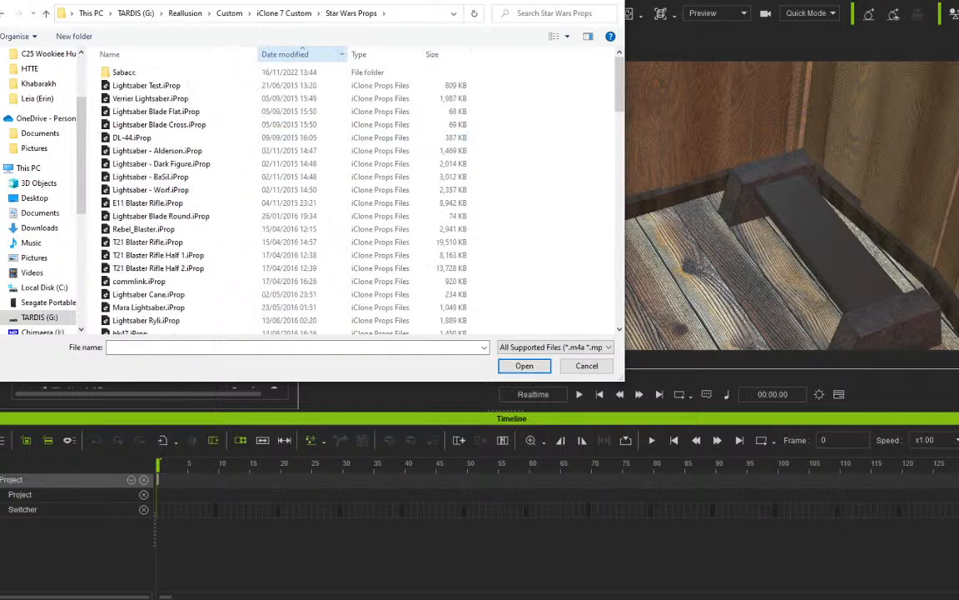
scroll(304, 48, "down", 10)
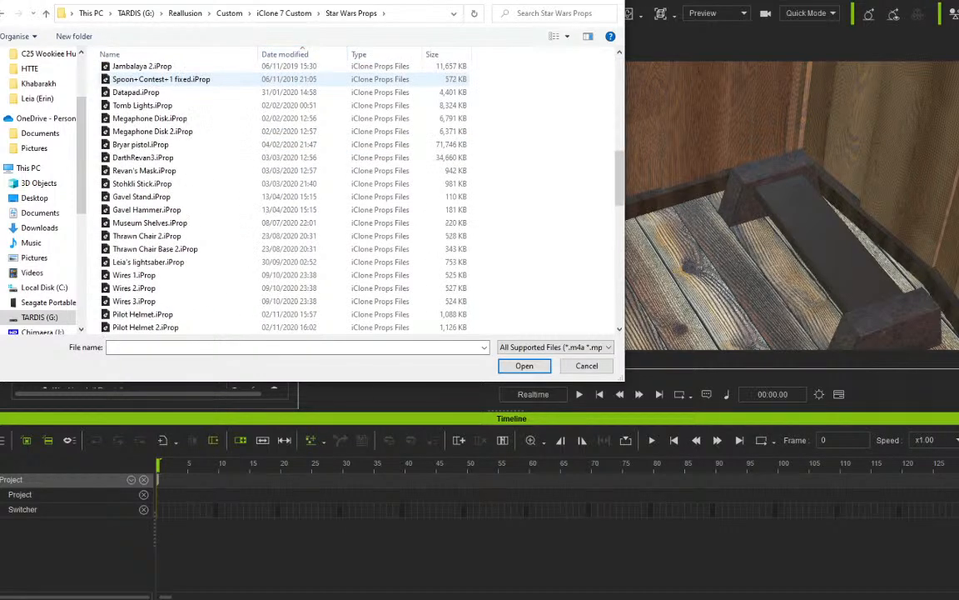
Look through the iClone 7 Custom folders for a suitable prop, including the files in My Misc.
left_click(284, 13)
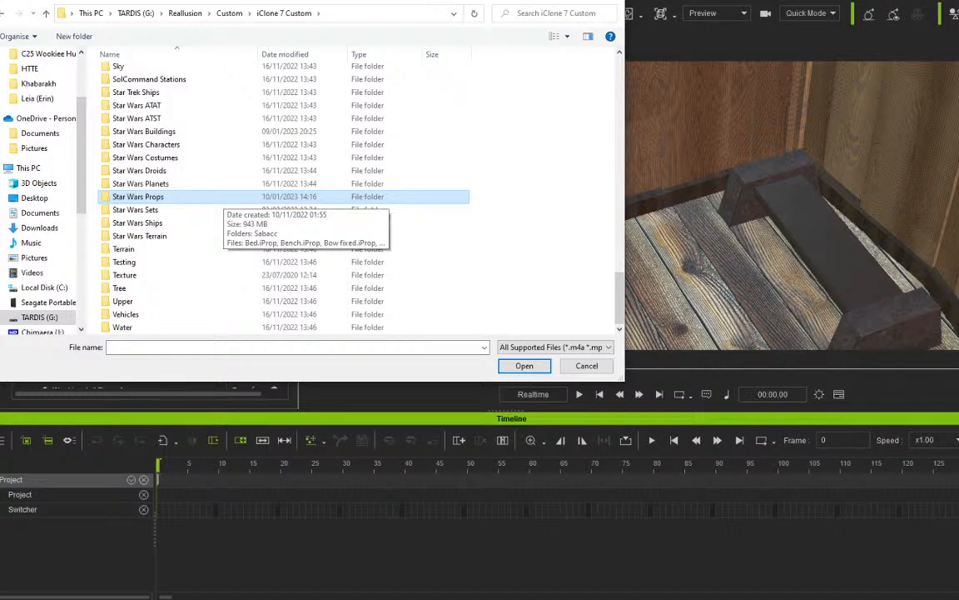
scroll(283, 197, "up", 20)
scroll(284, 197, "down", 20)
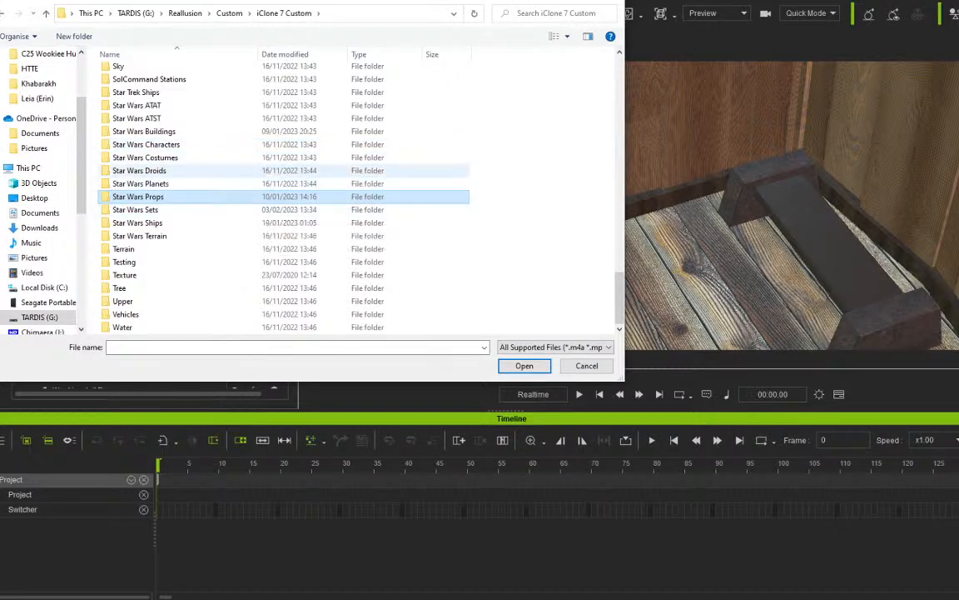
scroll(192, 174, "up", 10)
scroll(192, 163, "up", 6)
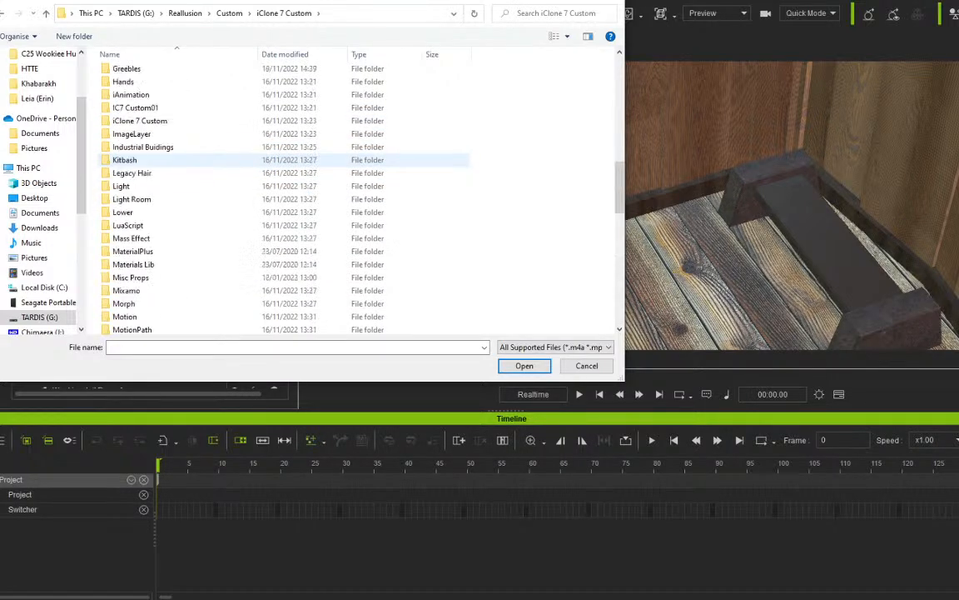
scroll(191, 160, "down", 6)
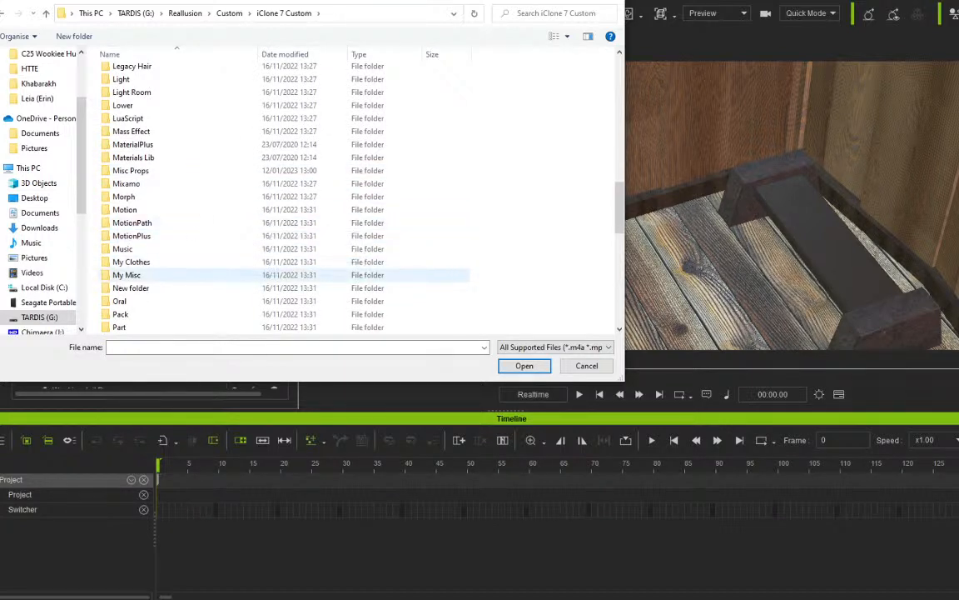
double_click(129, 275)
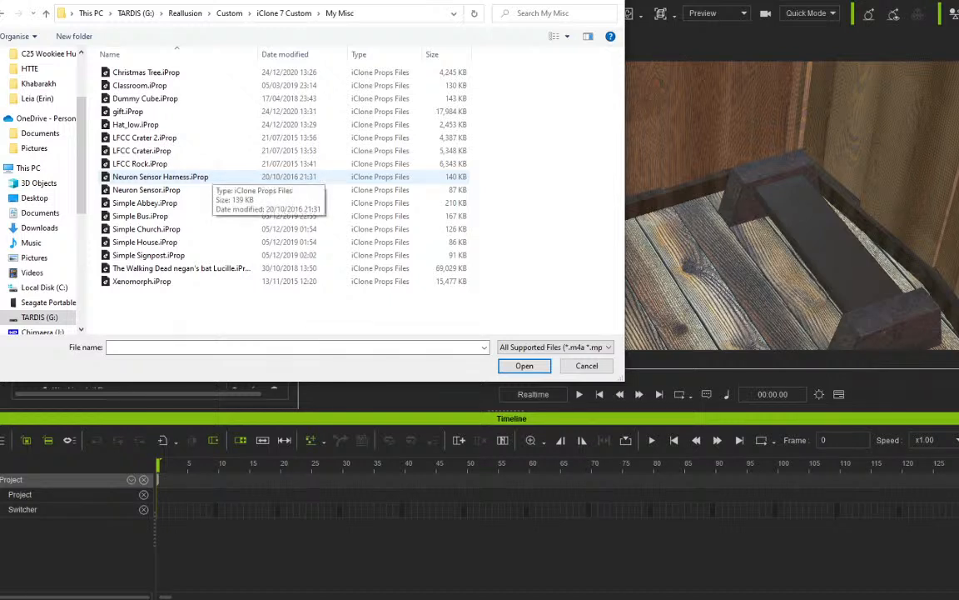
left_click(284, 12)
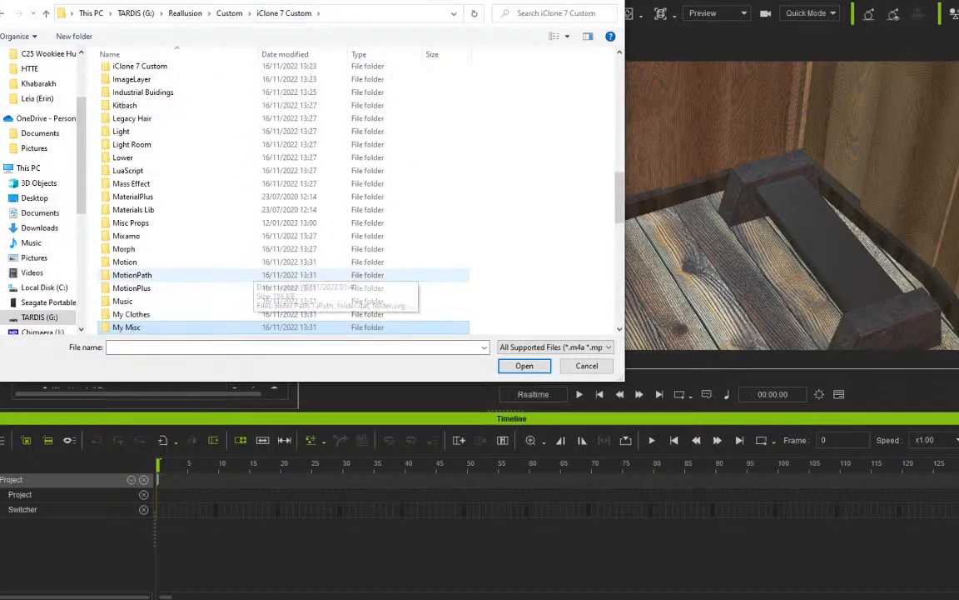
scroll(250, 235, "down", 6)
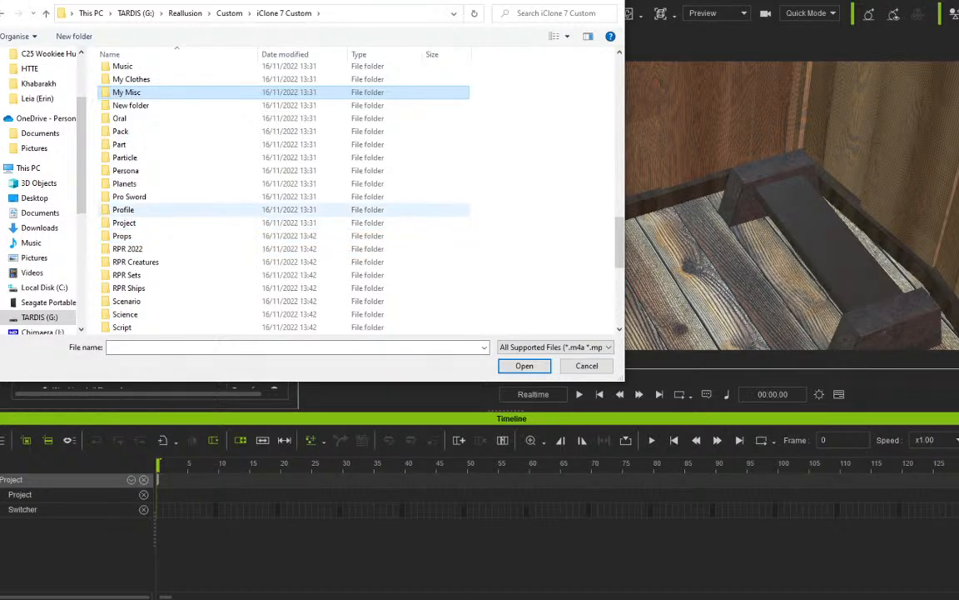
scroll(283, 191, "up", 6)
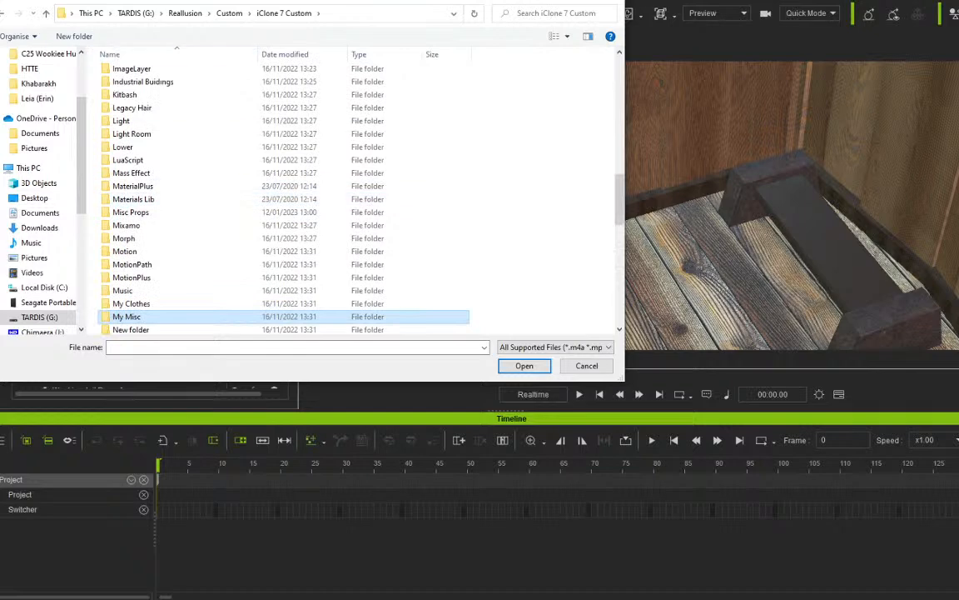
Look through the subfolders of the Props folder and check the prop files in Downloaded Misc.
left_click(229, 13)
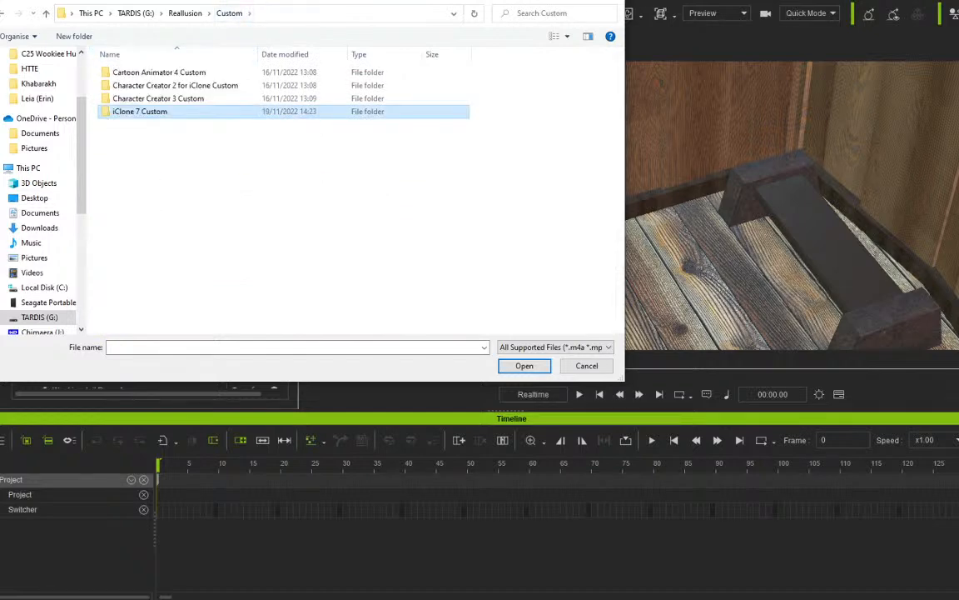
key("Return")
scroll(283, 196, "down", 10)
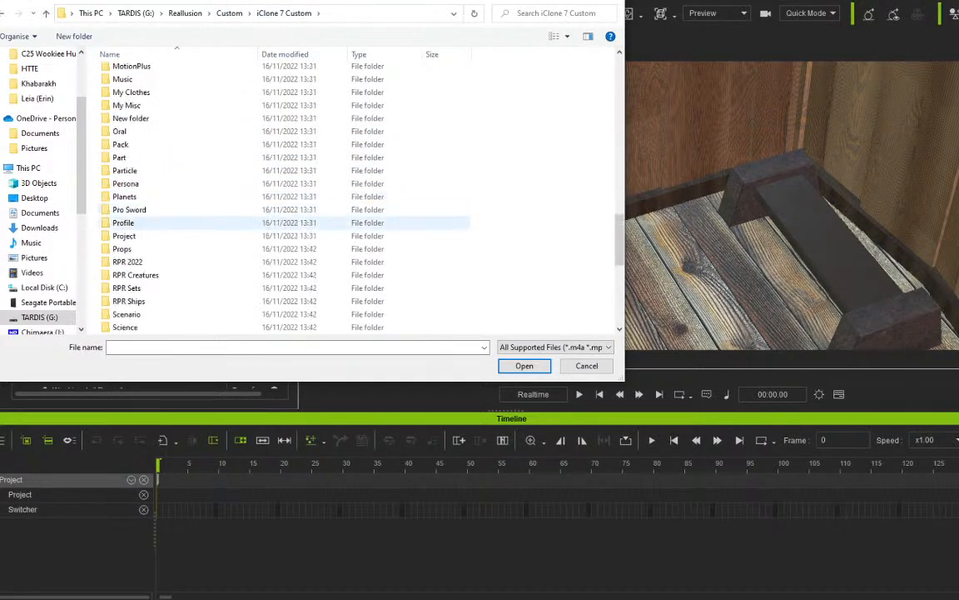
double_click(122, 248)
scroll(283, 223, "down", 5)
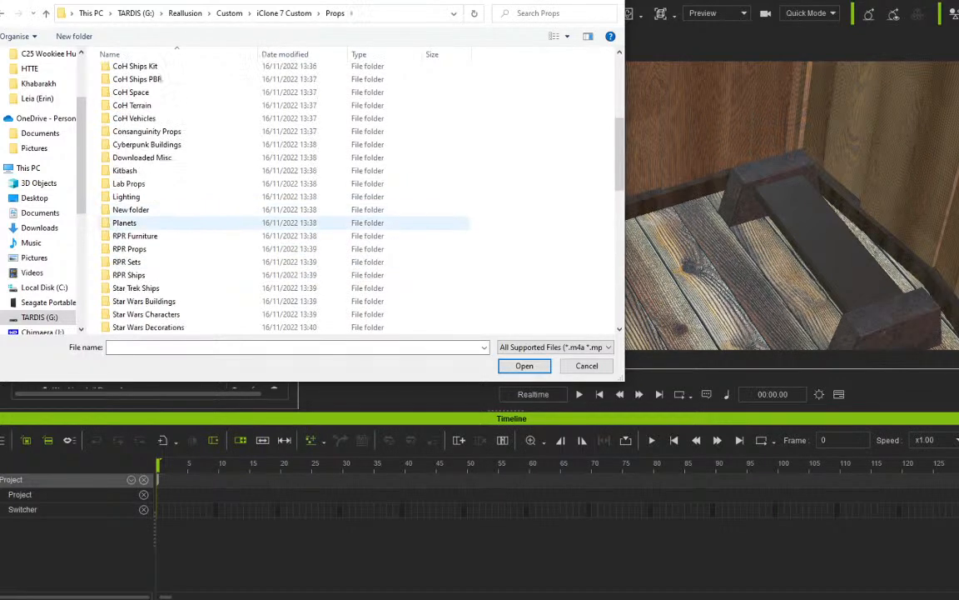
scroll(283, 223, "down", 6)
scroll(283, 224, "up", 3)
scroll(283, 223, "down", 3)
scroll(283, 223, "up", 3)
scroll(283, 225, "up", 3)
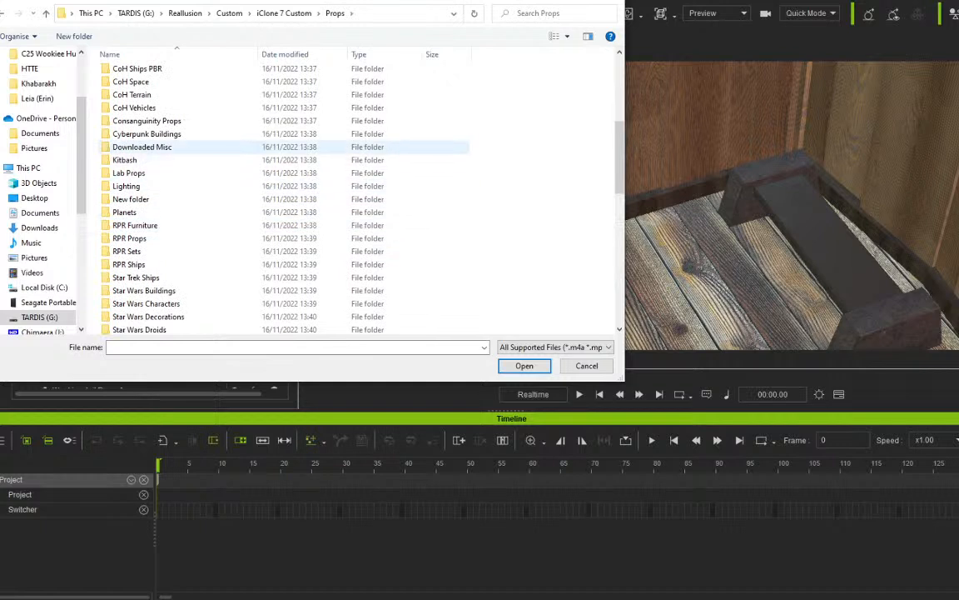
double_click(141, 147)
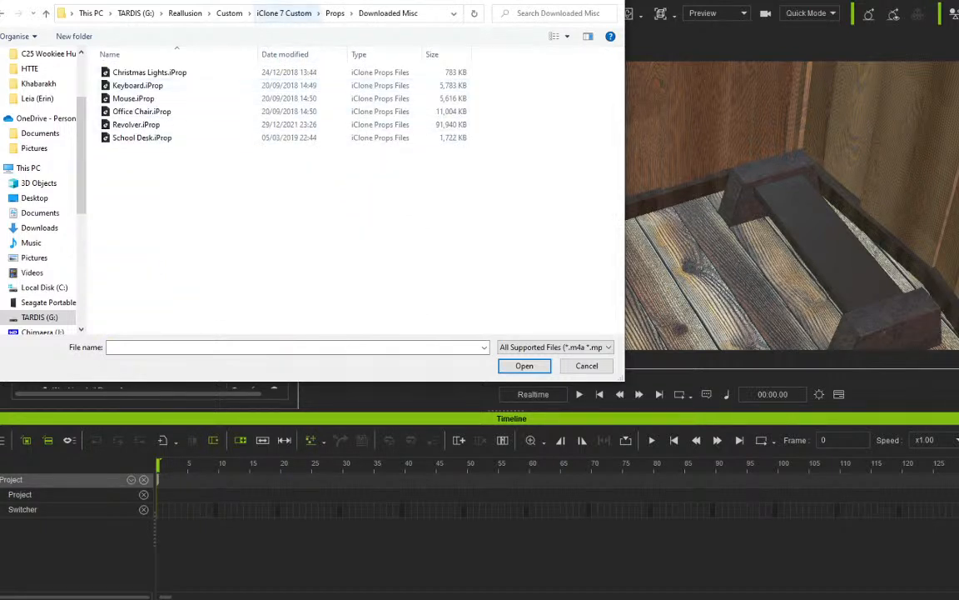
Browse the prop files in the iClone 7 Custom Downloaded folder, sorted by date modified and by name.
left_click(335, 13)
left_click(284, 13)
scroll(250, 196, "down", 6)
scroll(250, 197, "up", 11)
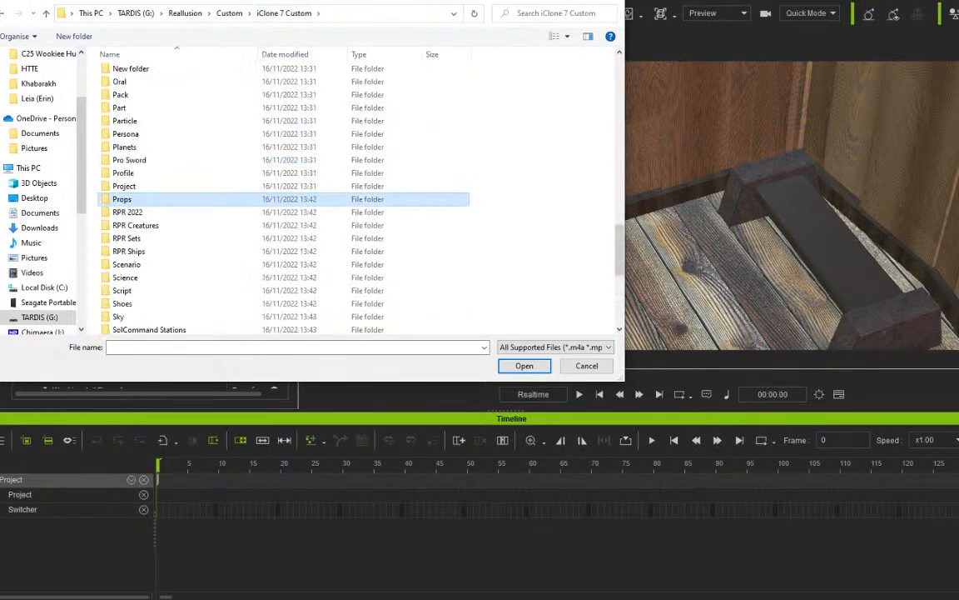
scroll(250, 167, "up", 6)
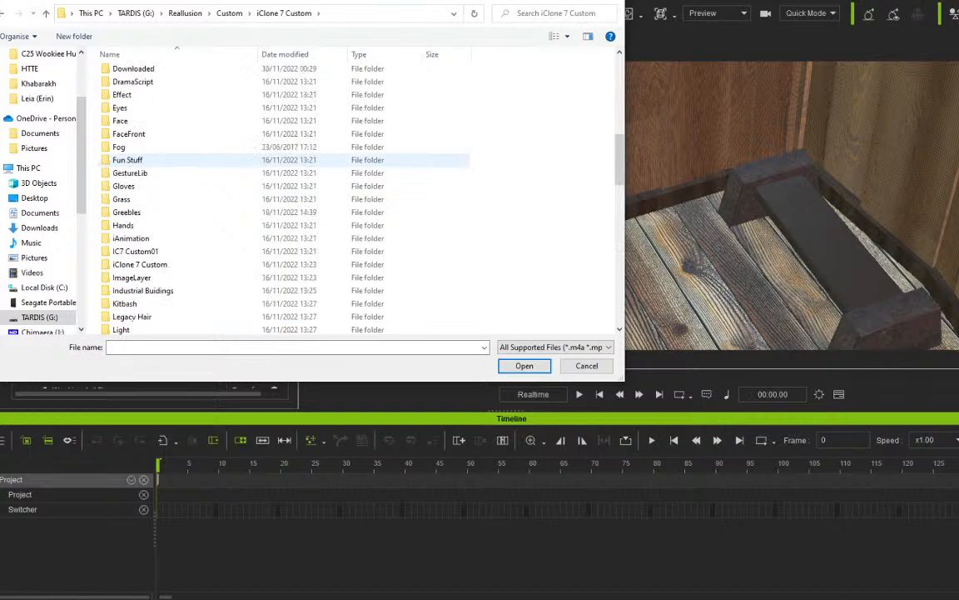
double_click(133, 185)
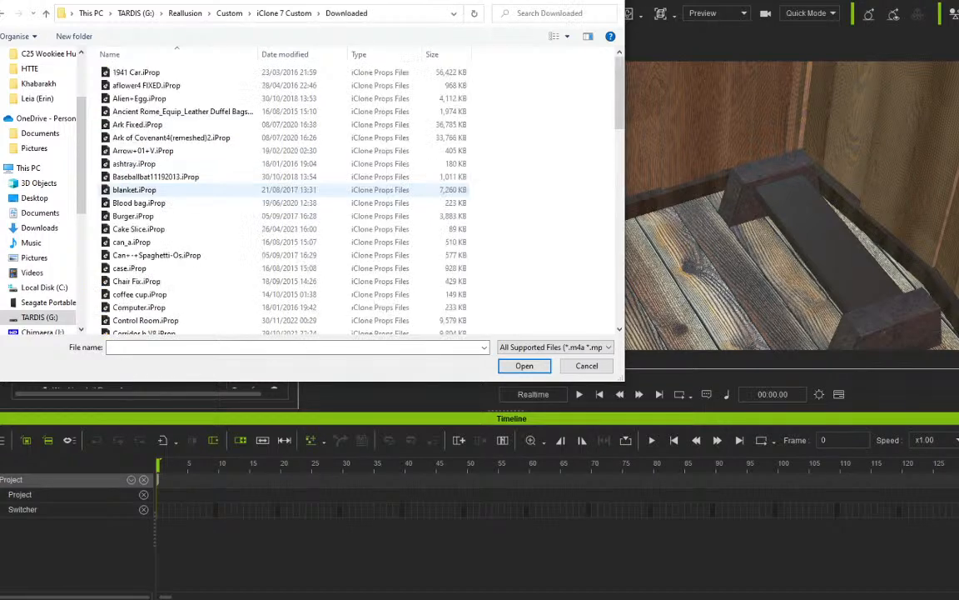
left_click(291, 54)
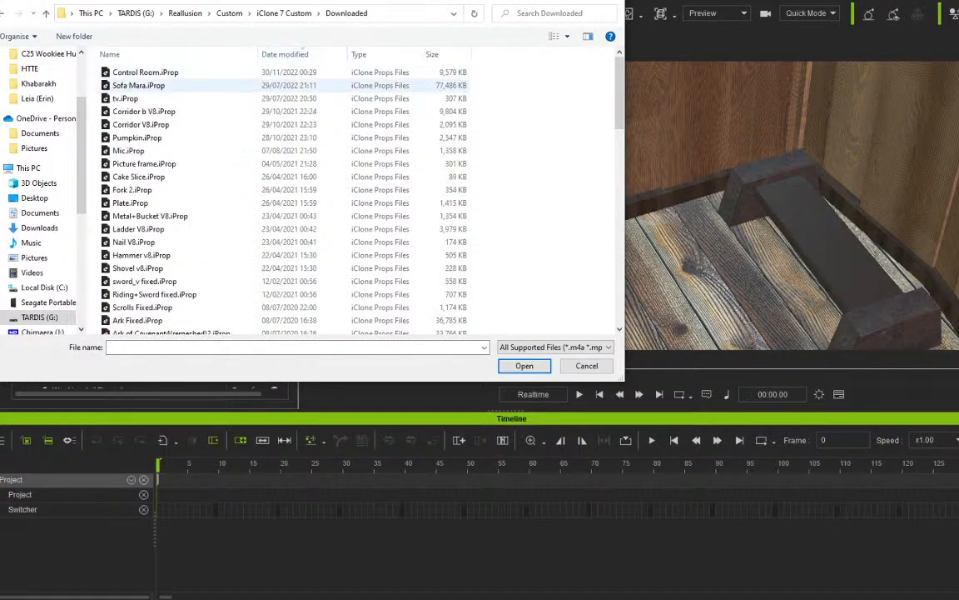
left_click(125, 54)
scroll(141, 119, "down", 6)
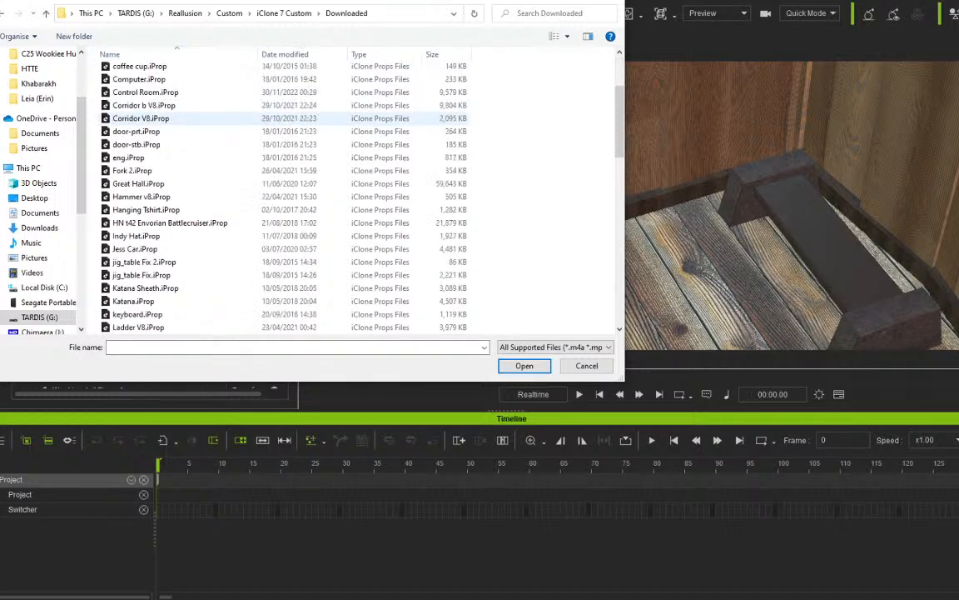
scroll(142, 125, "down", 6)
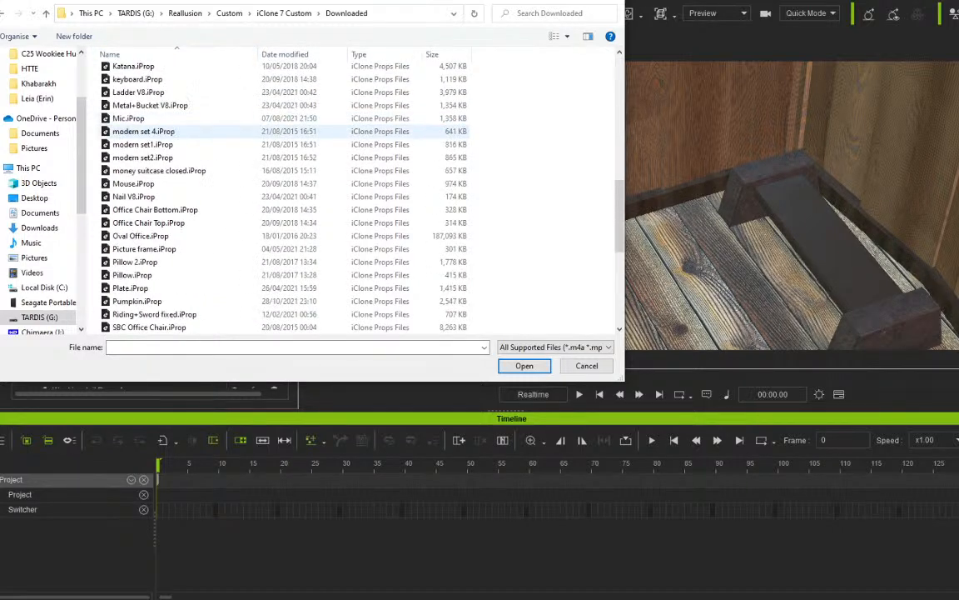
scroll(142, 131, "down", 7)
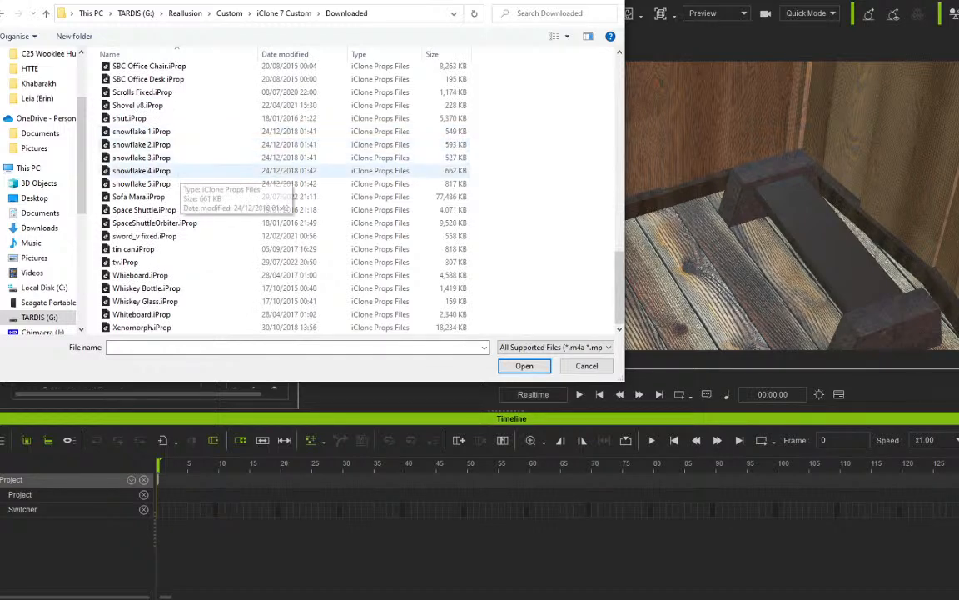
scroll(158, 175, "up", 6)
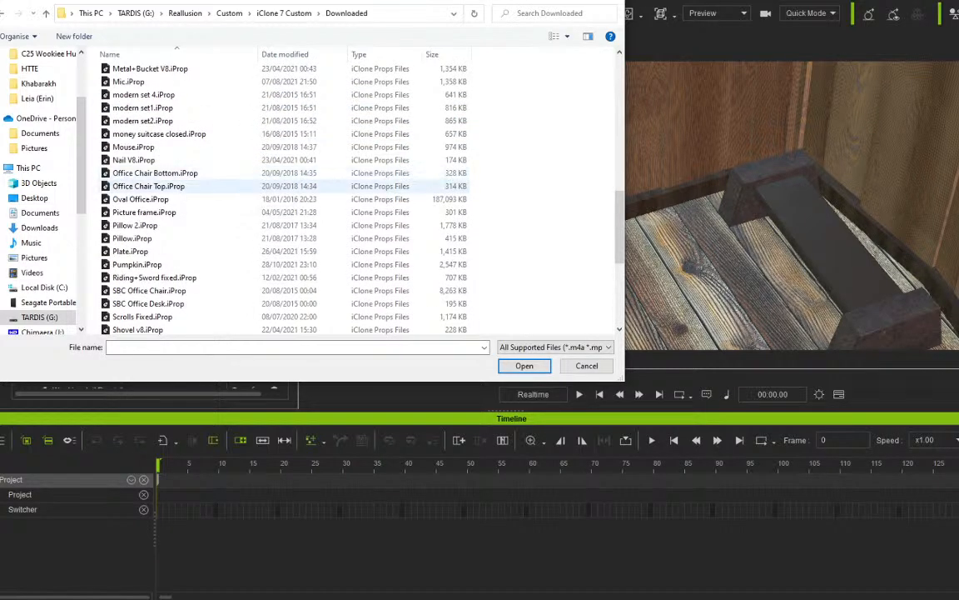
scroll(191, 187, "up", 3)
scroll(192, 186, "up", 13)
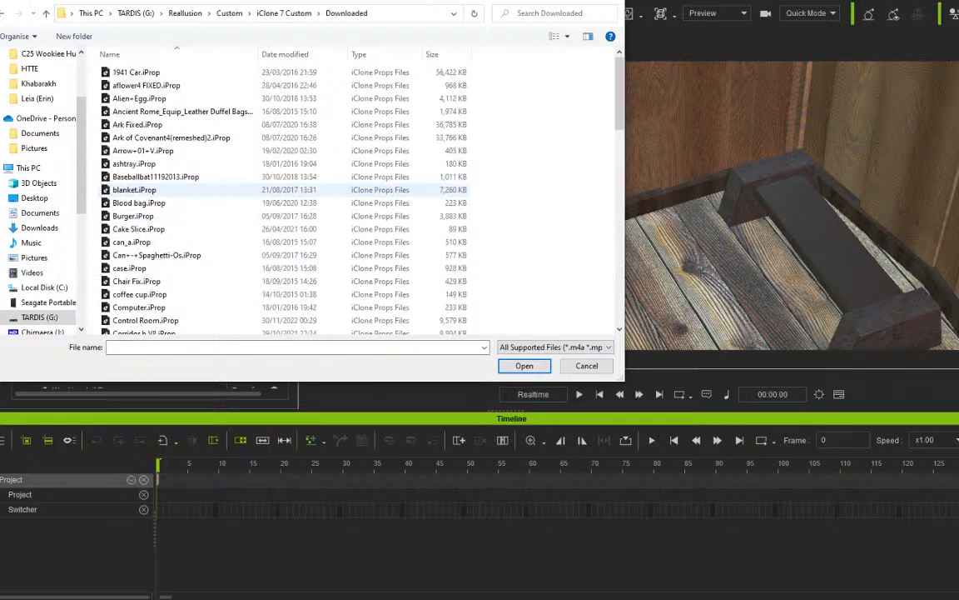
Search the iClone 7 Custom folder for "branch" and open the file location of Branch 6.iProp.
left_click(284, 12)
left_click(556, 13)
type("branch")
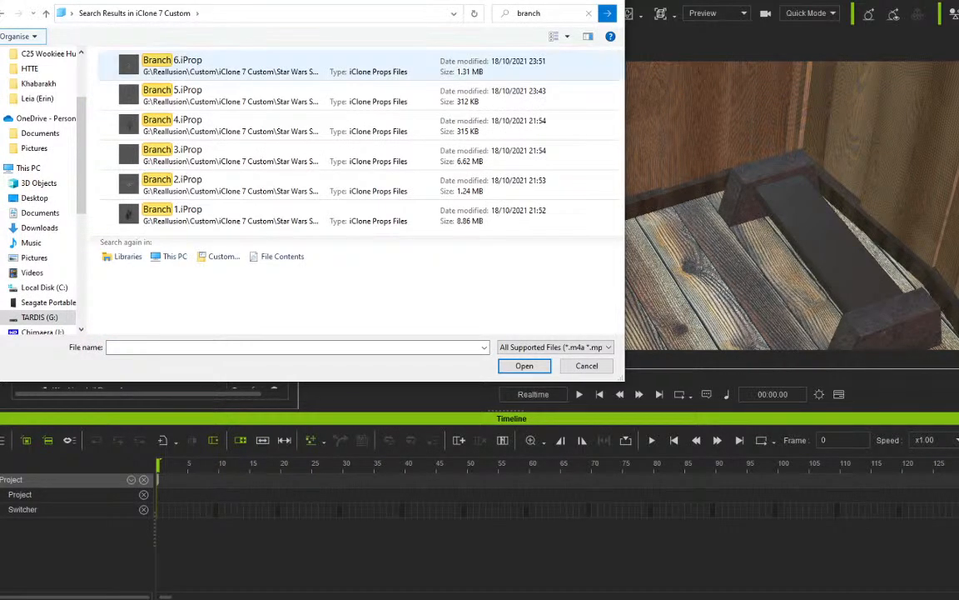
left_click(220, 66)
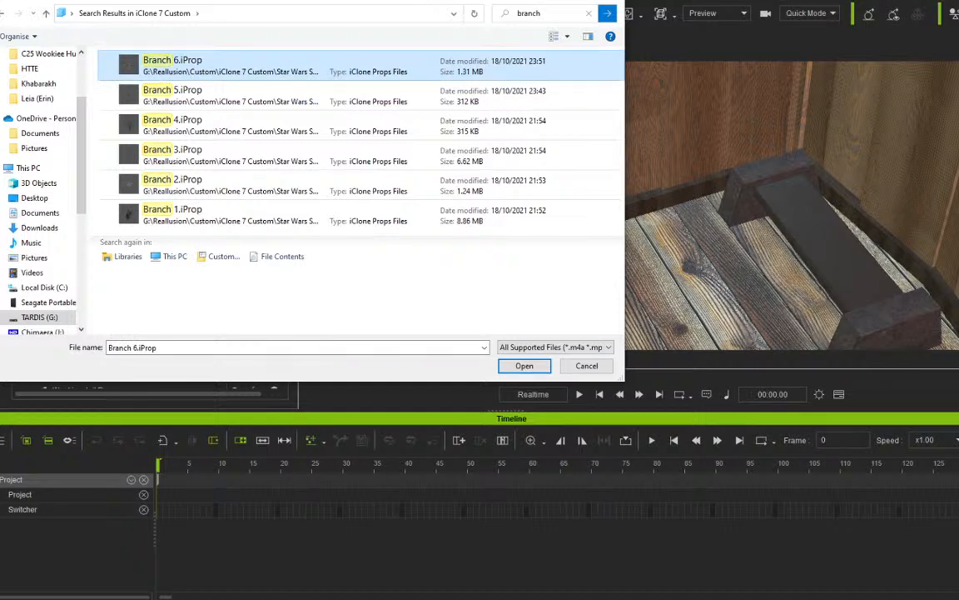
right_click(295, 65)
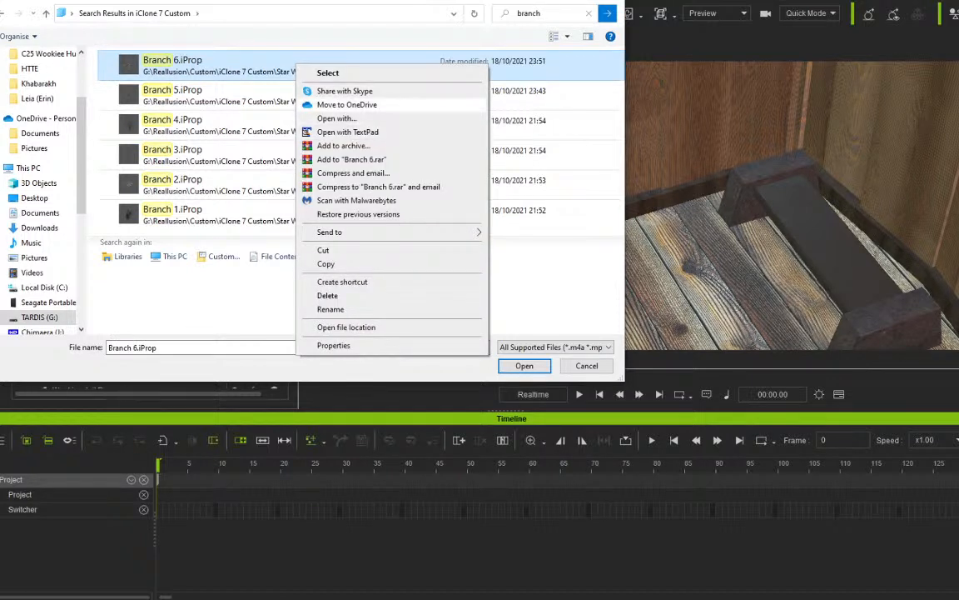
left_click(345, 327)
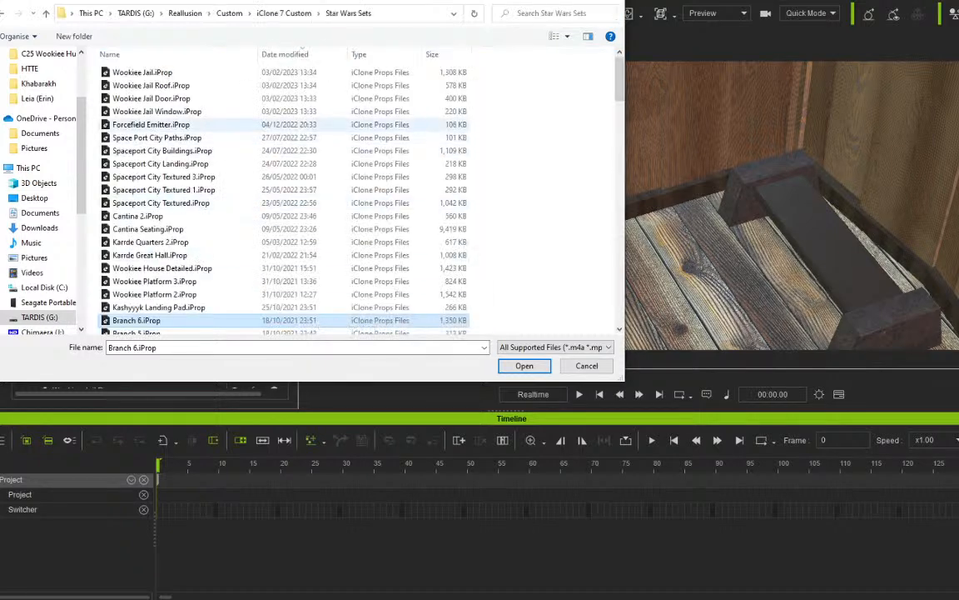
Import the Branch 6.iProp prop from the Star Wars Sets folder into the jail scene.
scroll(283, 201, "down", 3)
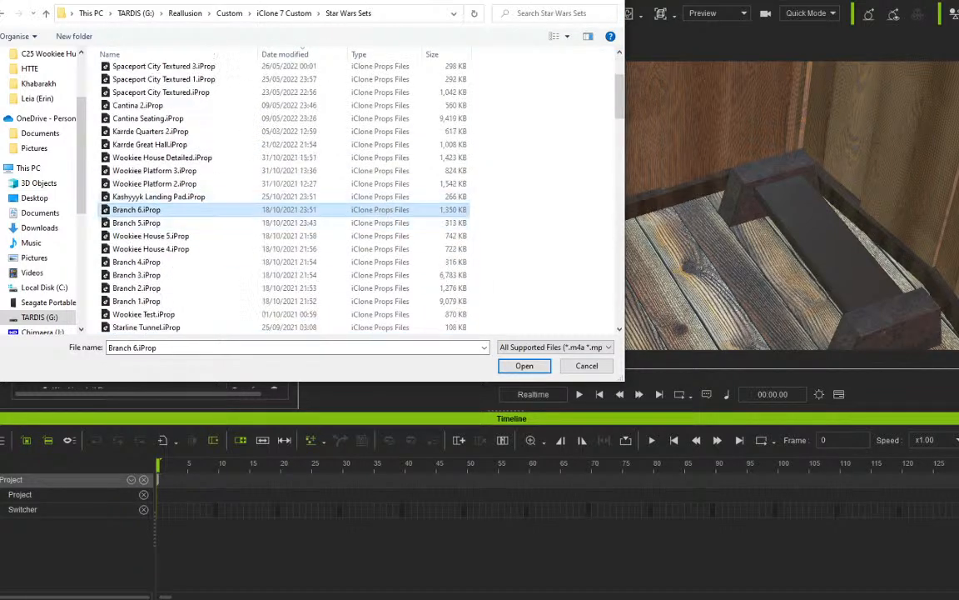
double_click(179, 209)
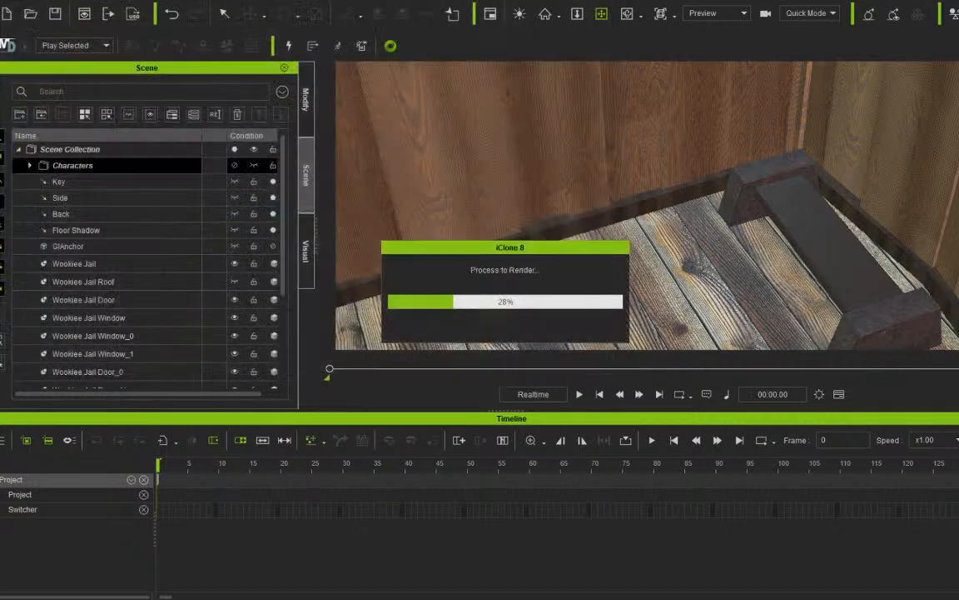
left_click(251, 13)
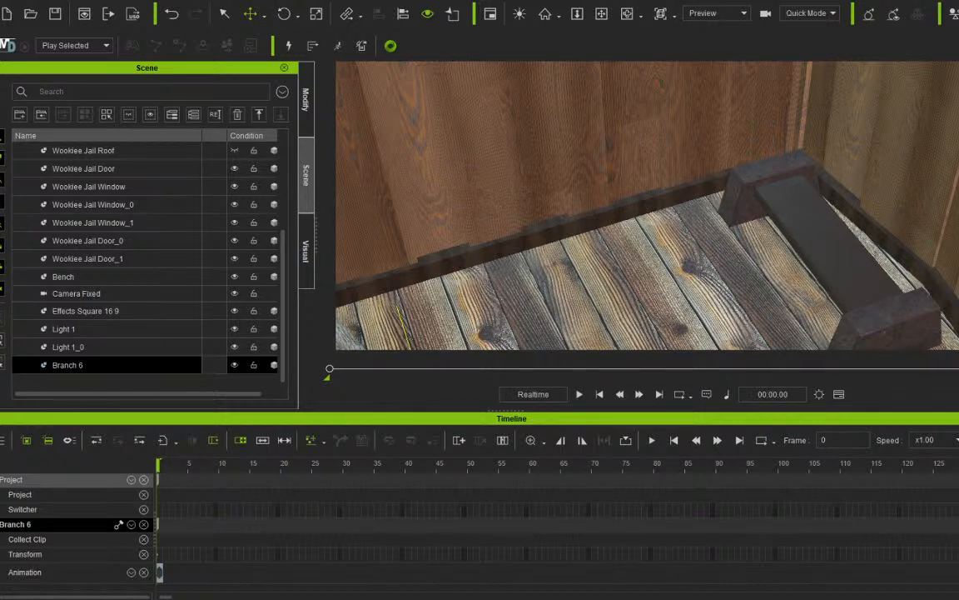
scroll(648, 205, "down", 8)
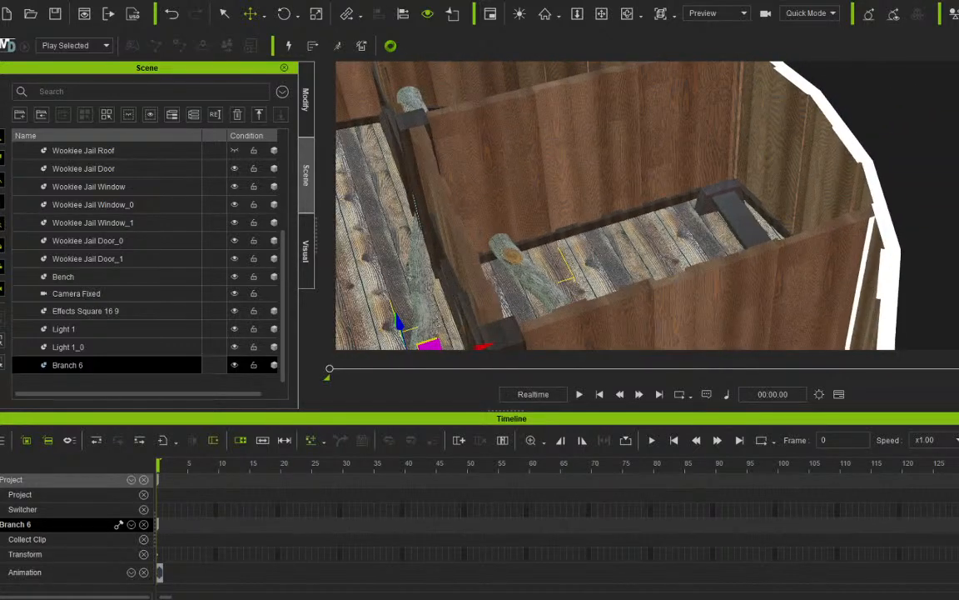
Rotate Branch 6 to about -119° on X and raise it to about 597 on Z.
left_click(284, 14)
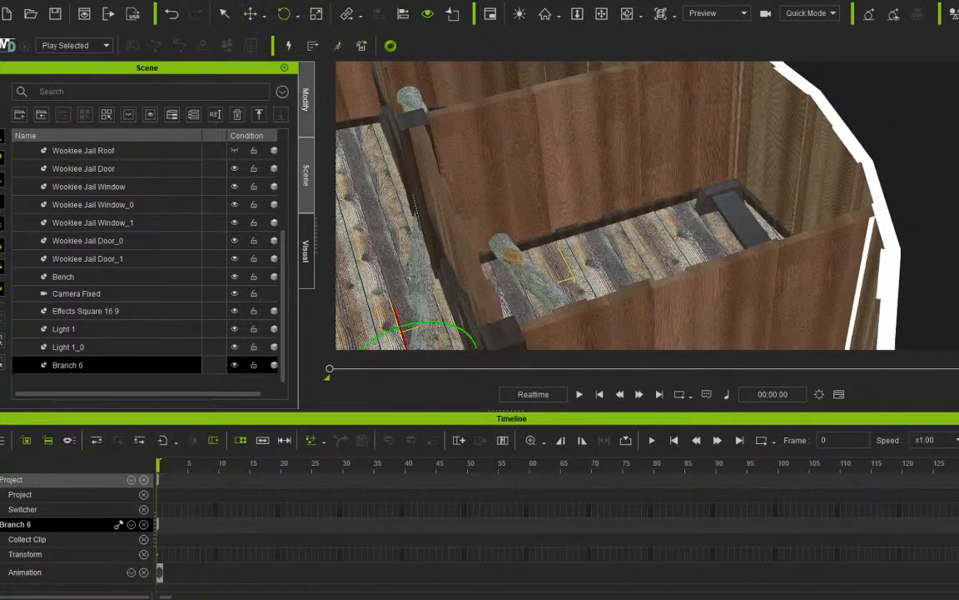
left_click(306, 100)
scroll(142, 250, "down", 3)
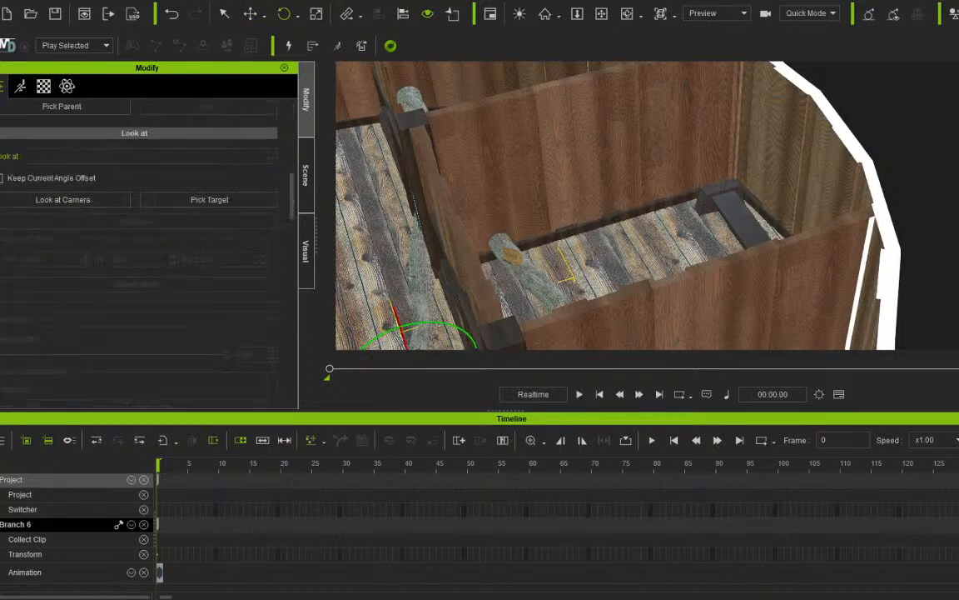
scroll(142, 250, "up", 1)
scroll(141, 249, "up", 2)
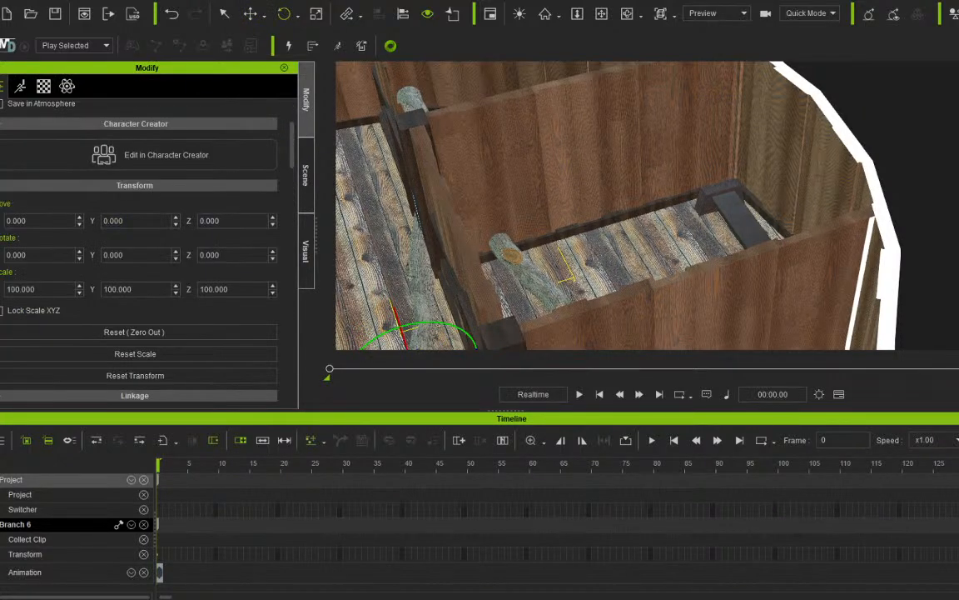
scroll(647, 204, "down", 1)
left_click_drag(413, 318, 394, 256)
left_click(251, 14)
left_click_drag(410, 315, 341, 65)
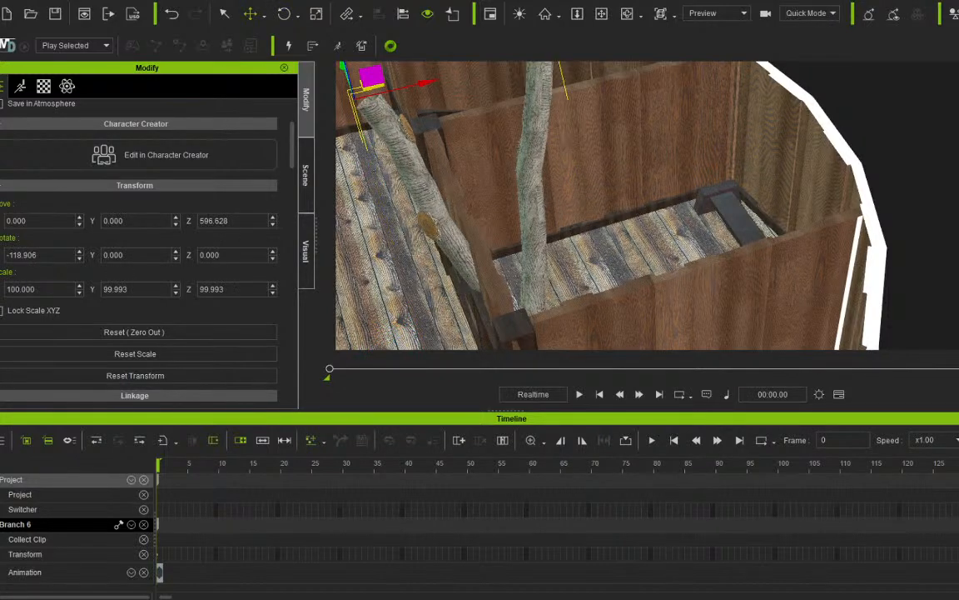
Stand Branch 6 nearly upright at about -85.5° on X and raise it to about 732 on Z.
left_click(601, 13)
right_click_drag(587, 208, 574, 113)
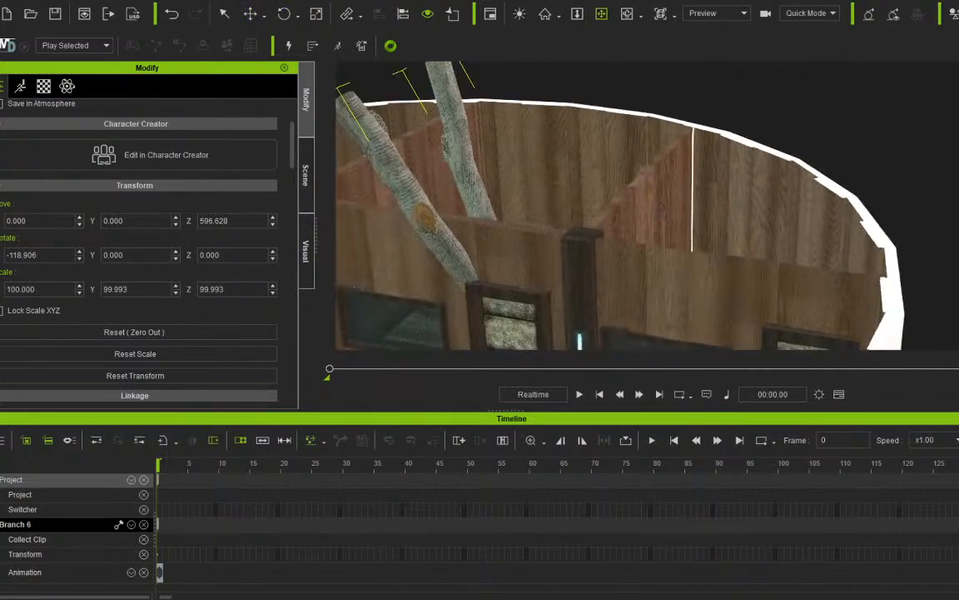
left_click_drag(575, 149, 606, 211)
left_click(284, 14)
right_click_drag(466, 200, 503, 180)
left_click_drag(476, 179, 466, 220)
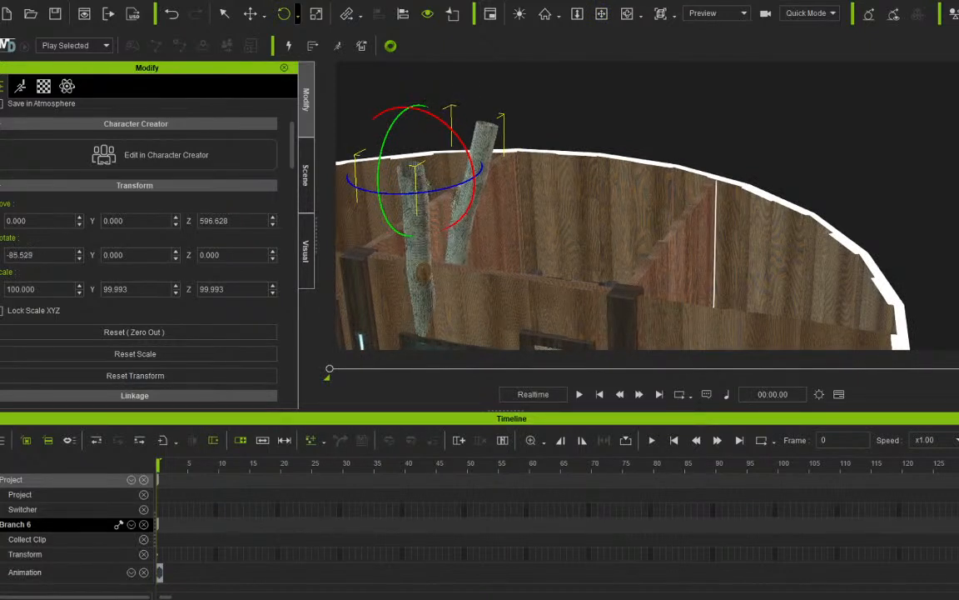
key("w")
left_click_drag(409, 103, 400, 22)
right_click_drag(575, 175, 508, 275)
middle_click_drag(508, 275, 450, 150)
right_click_drag(449, 150, 383, 158)
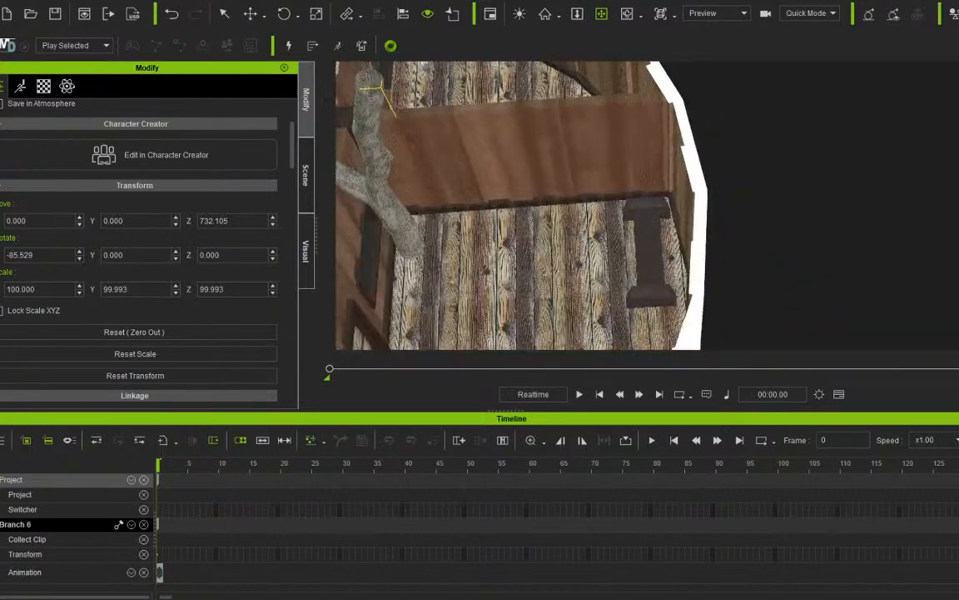
Move Branch 6 into the cell corner behind the bench, at about X 572, Y 92, Z 829.
left_click(251, 14)
middle_click_drag(533, 142, 683, 187)
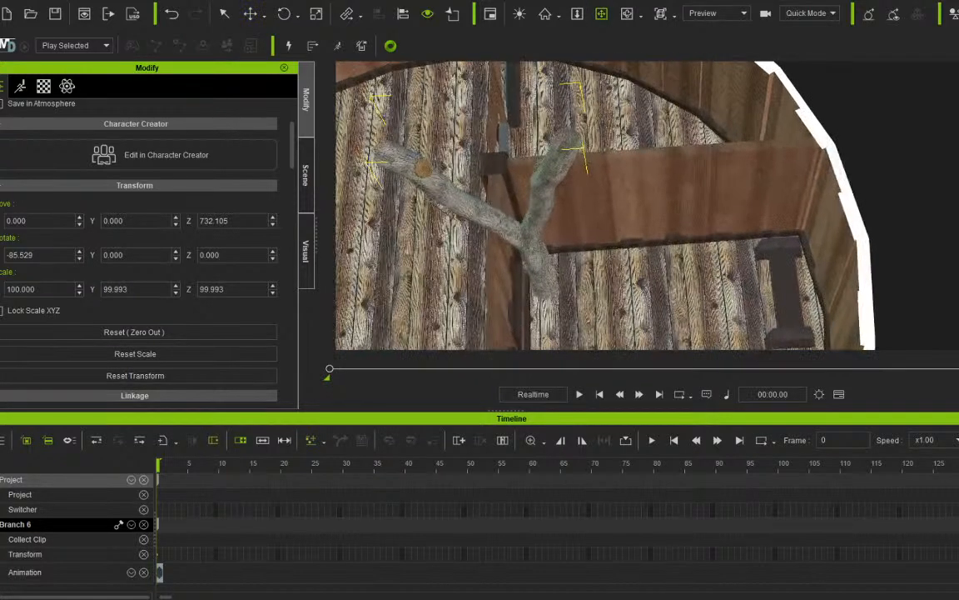
left_click(250, 14)
left_click_drag(350, 126, 787, 44)
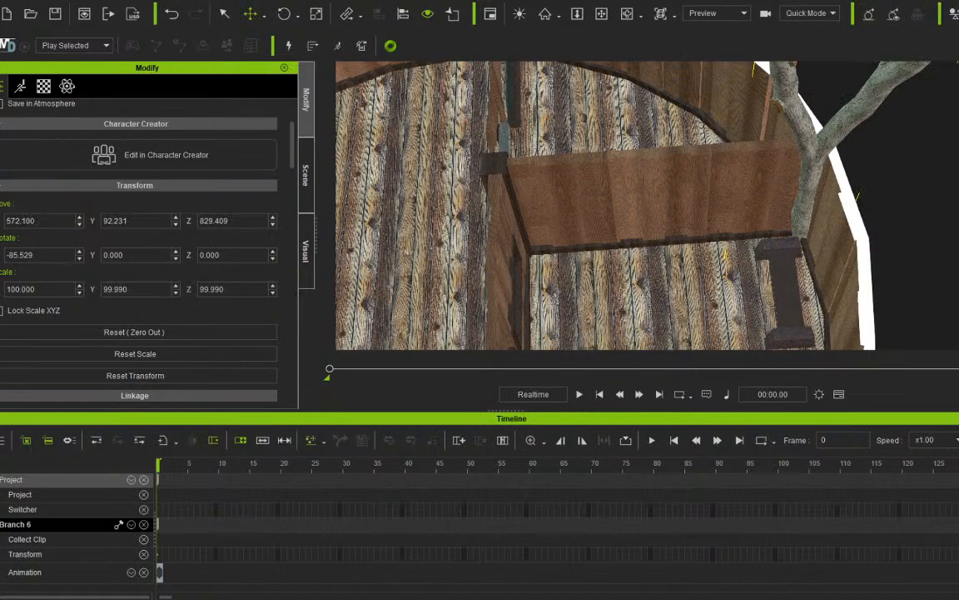
right_click_drag(583, 208, 666, 227)
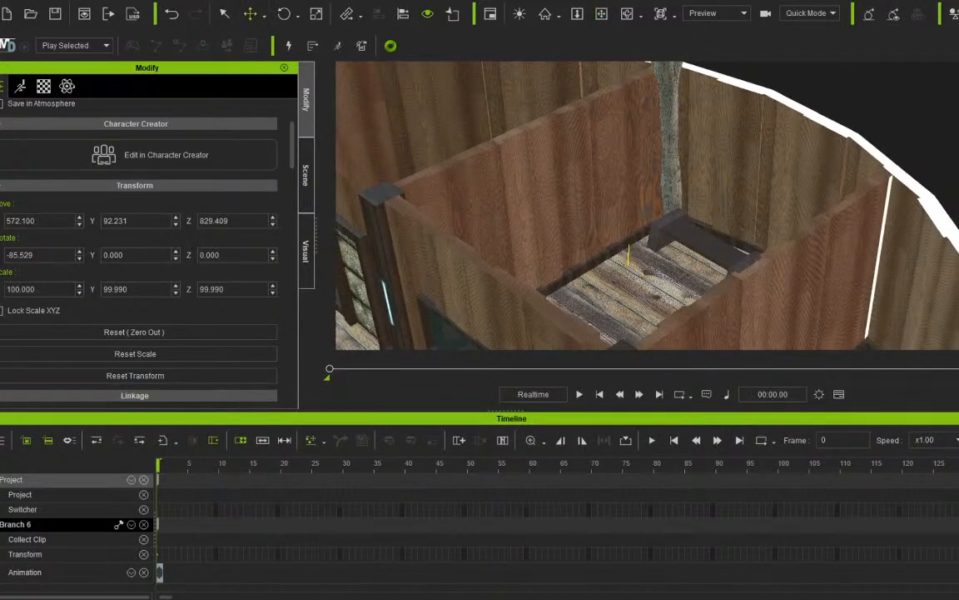
scroll(273, 258, "down", 5)
scroll(141, 250, "down", 1)
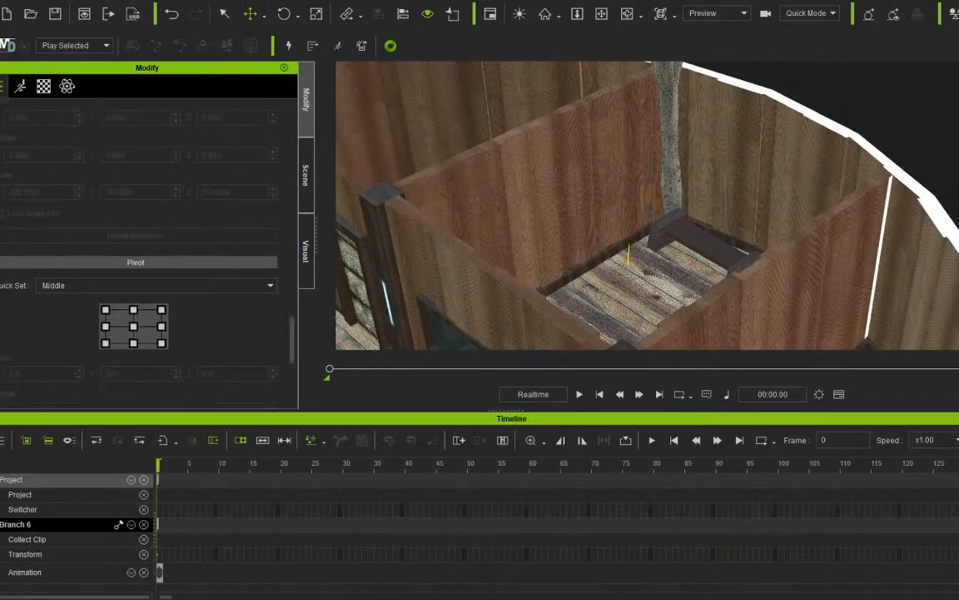
key("w")
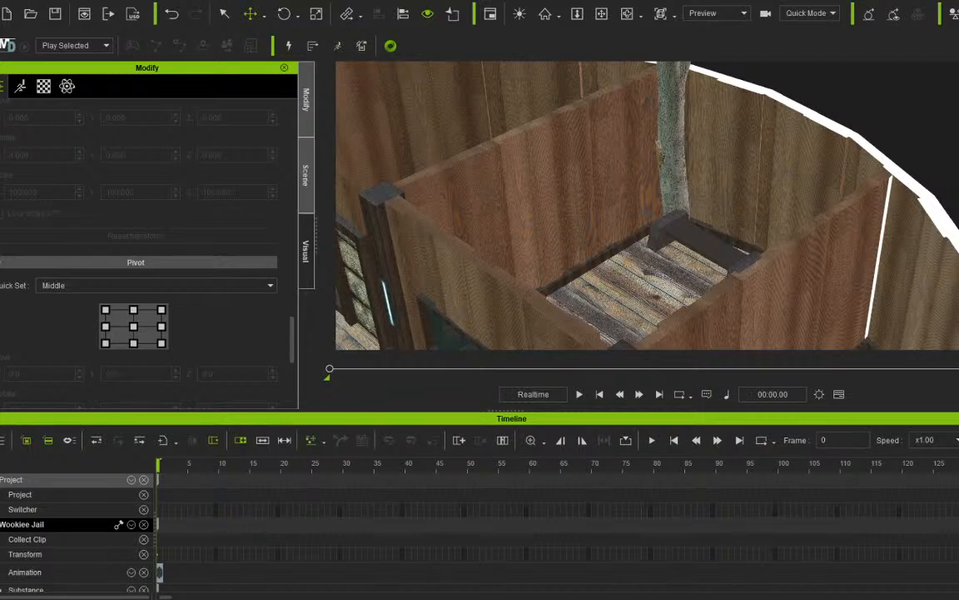
Try Branch 5.iProp from the Star Wars Sets folder in the scene, and delete it.
left_click(305, 175)
key("alt+f")
key("Down")
key("Down")
key("Down")
key("Down")
key("Right")
key("Return")
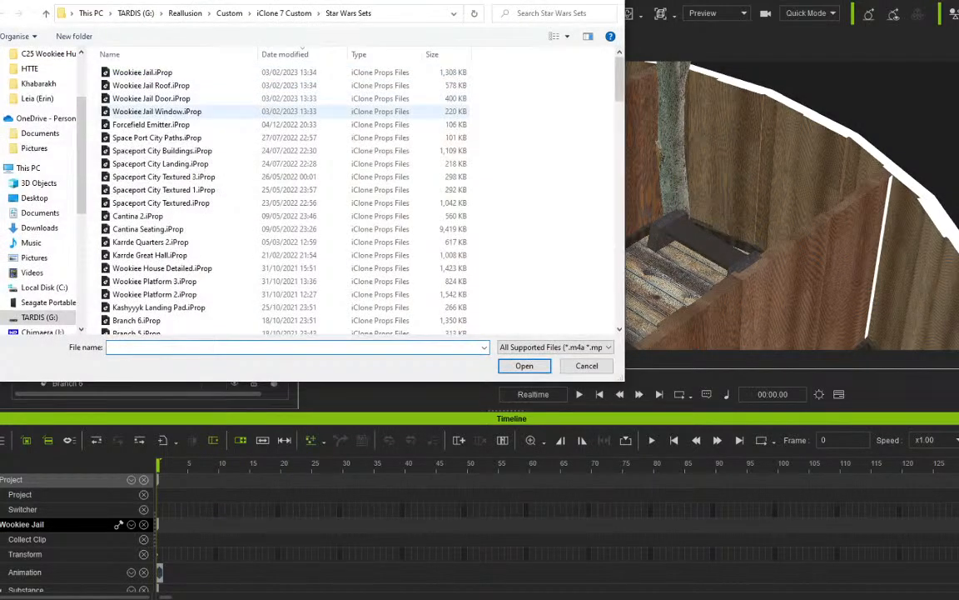
scroll(208, 220, "down", 3)
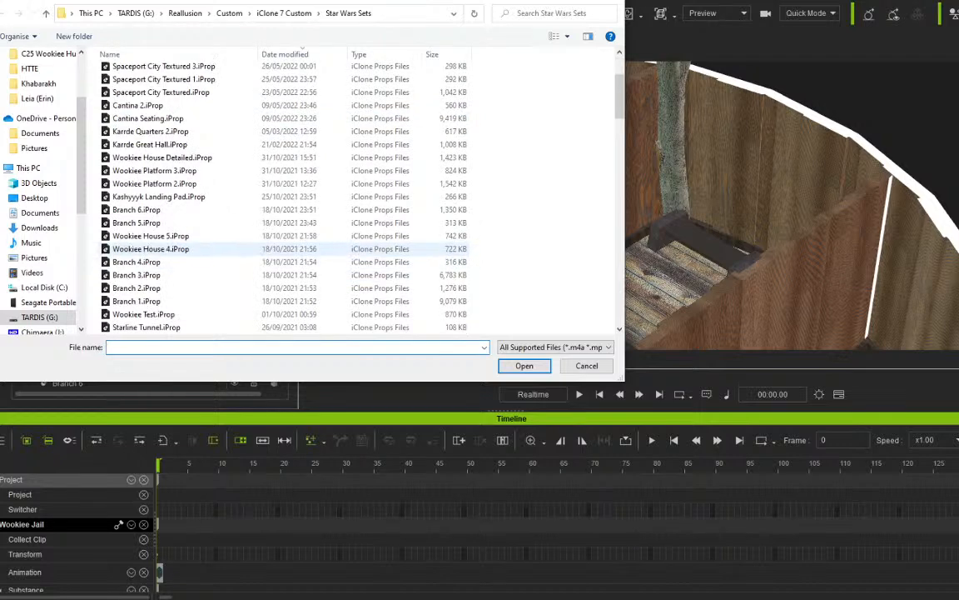
double_click(138, 223)
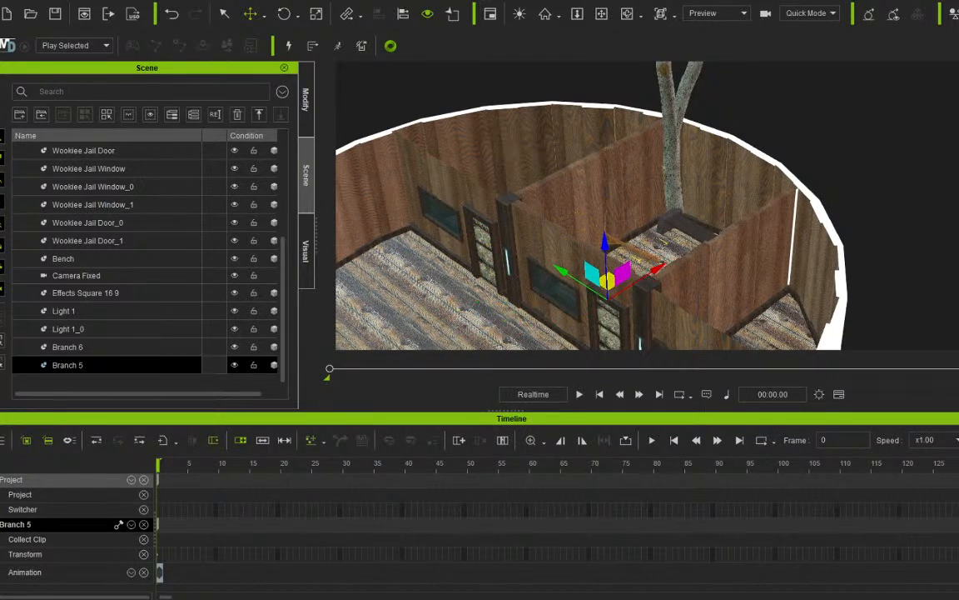
key("Delete")
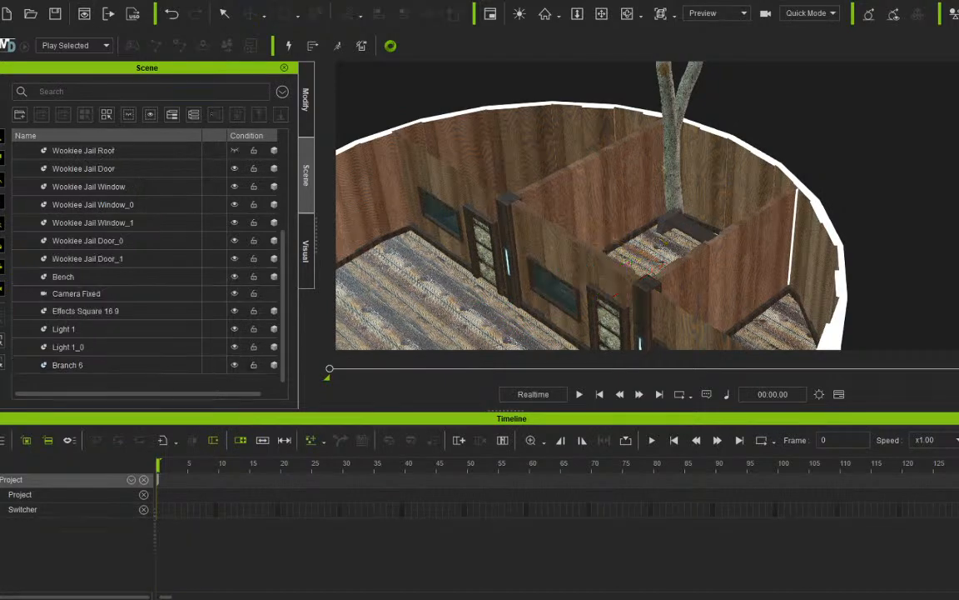
Import the Branch 4.iProp prop from the Star Wars Sets folder into the scene.
left_click(6, 1)
mouse_move(50, 74)
left_click(190, 74)
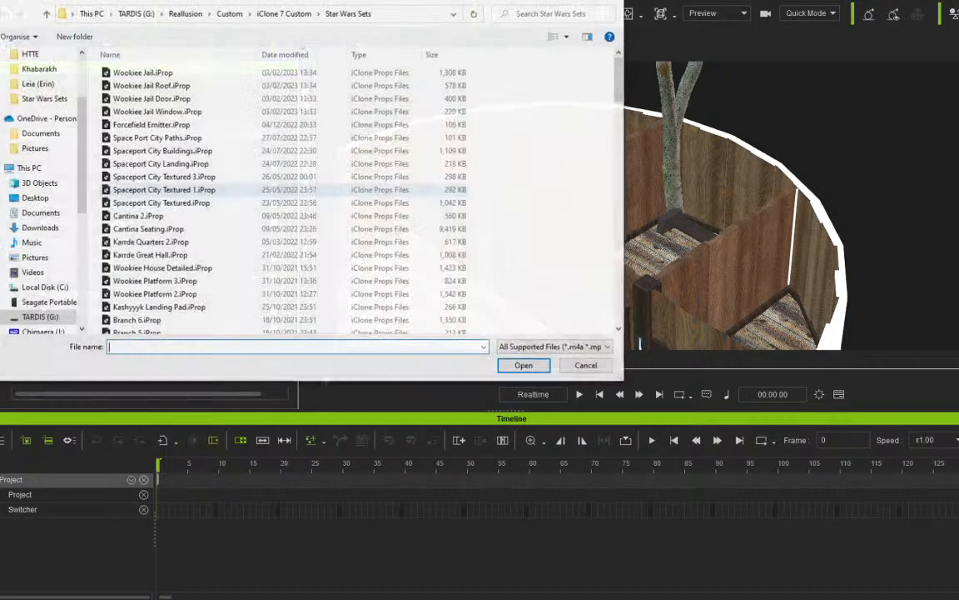
scroll(208, 222, "down", 15)
scroll(208, 222, "up", 3)
scroll(208, 222, "down", 3)
scroll(208, 229, "down", 6)
scroll(208, 229, "up", 20)
scroll(208, 229, "down", 3)
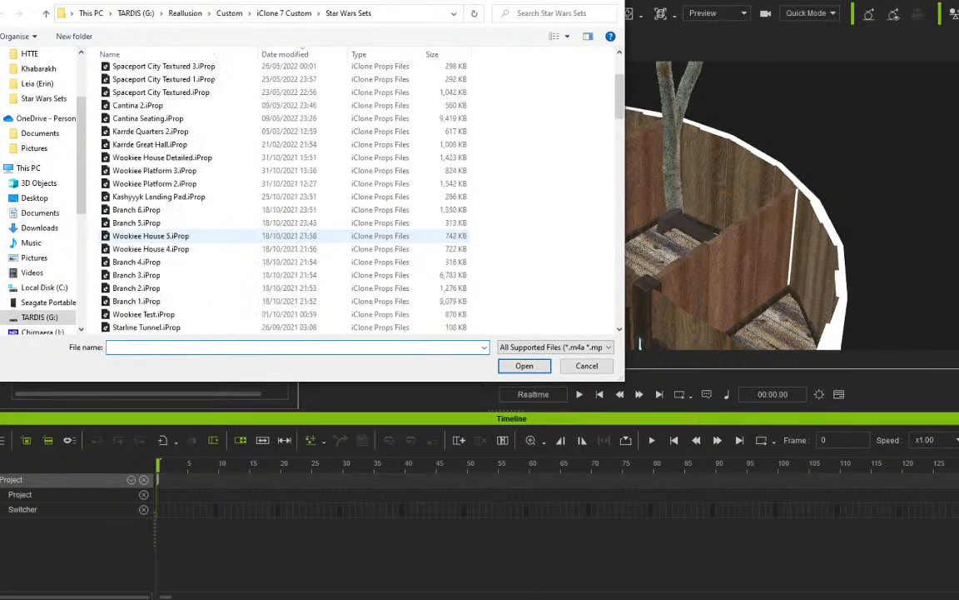
double_click(136, 261)
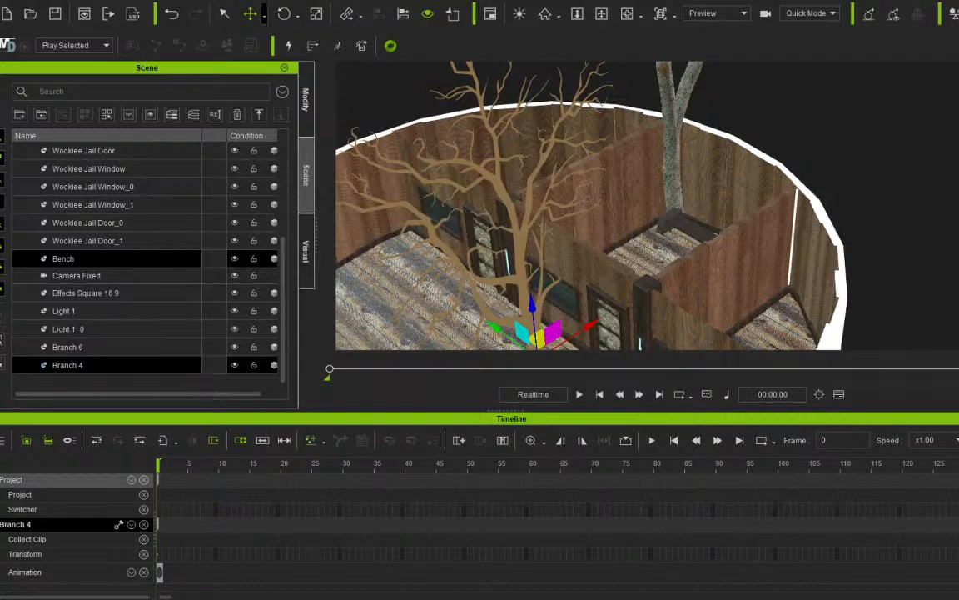
Move Branch 4 into the bench cell beside the side wall and scale it down uniformly to a small plant.
scroll(647, 205, "down", 1)
left_click_drag(543, 333, 621, 230)
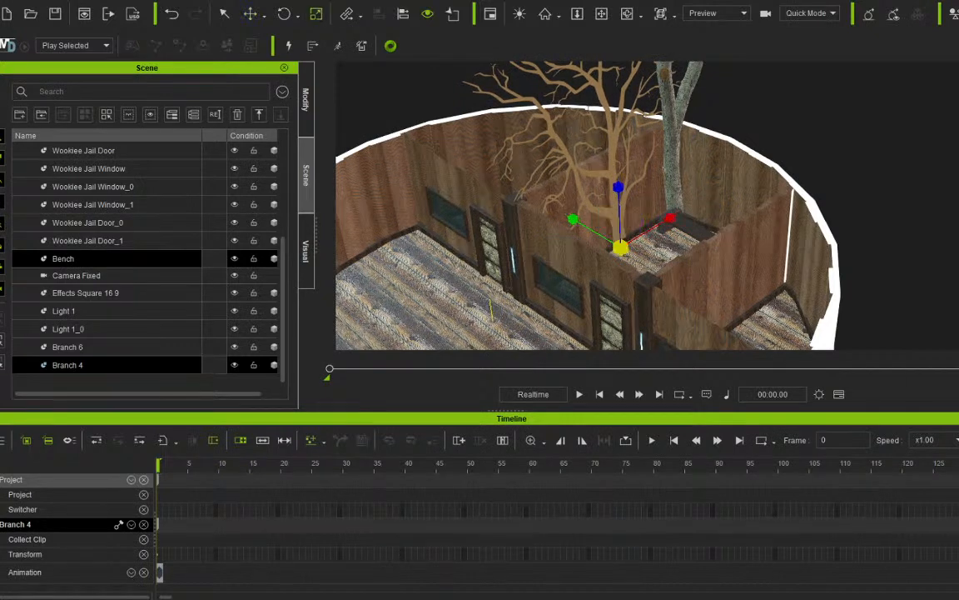
left_click_drag(620, 248, 614, 293)
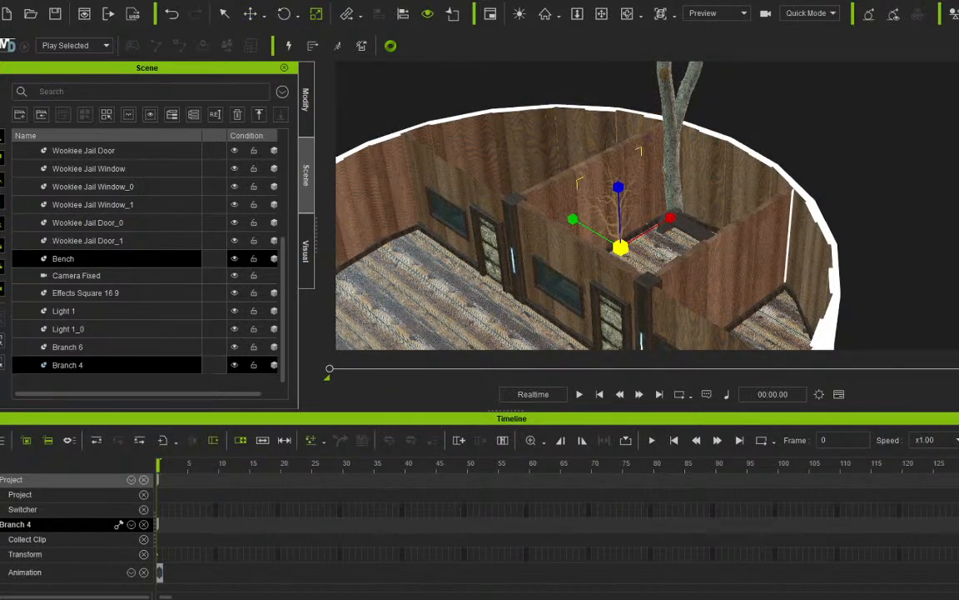
Examine the size and placement of Branch 4 against the cell wall and floor from close up.
left_click(601, 14)
left_click_drag(620, 200, 708, 225)
scroll(590, 164, "up", 5)
scroll(589, 164, "up", 4)
right_click_drag(707, 225, 596, 188)
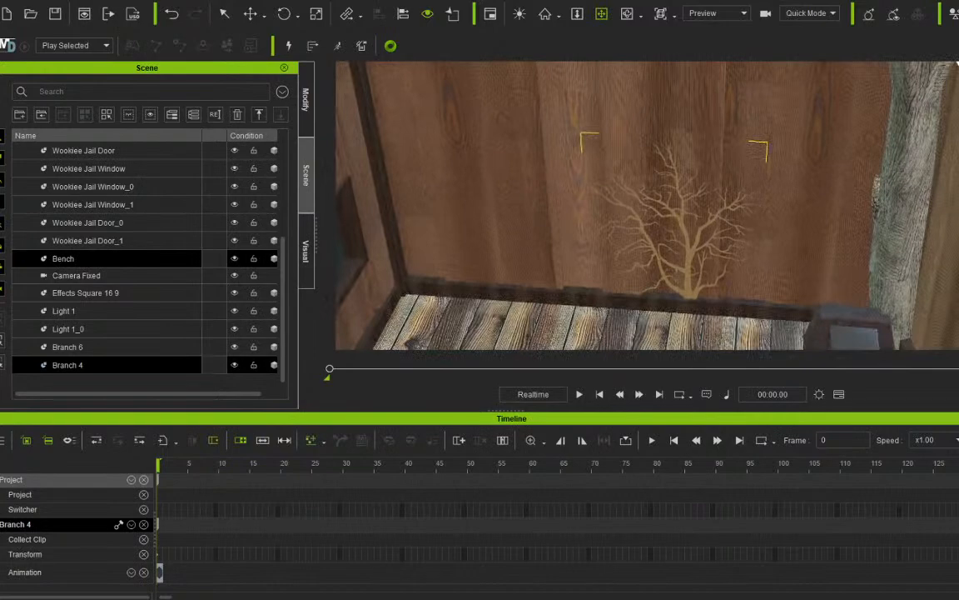
left_click_drag(596, 187, 665, 144)
right_click_drag(665, 145, 616, 172)
scroll(617, 171, "up", 3)
left_click_drag(617, 171, 476, 205)
right_click_drag(476, 205, 600, 213)
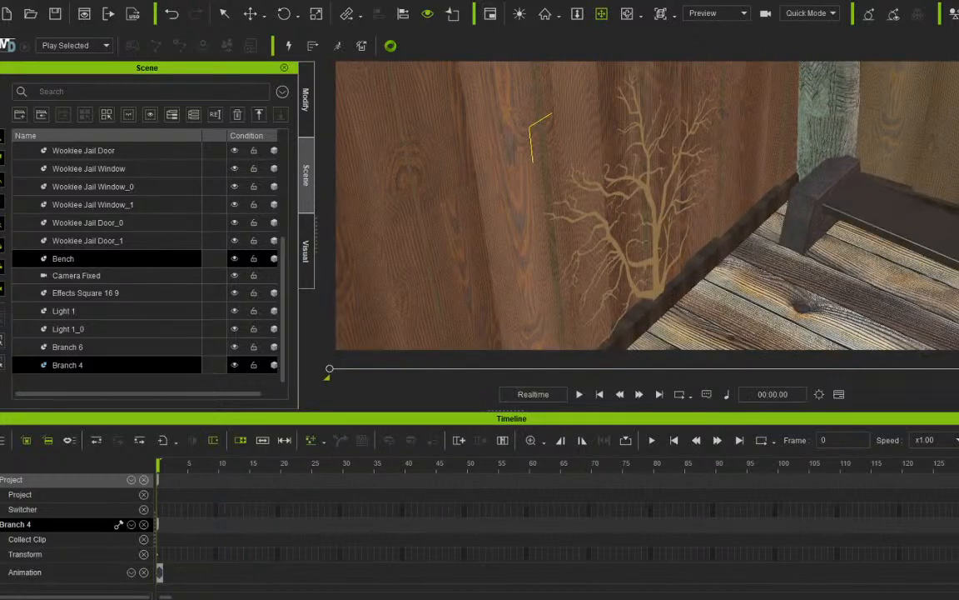
Set the diffuse colour of Branch 4's material to a very dark reddish brown, about #1d0705.
key("w")
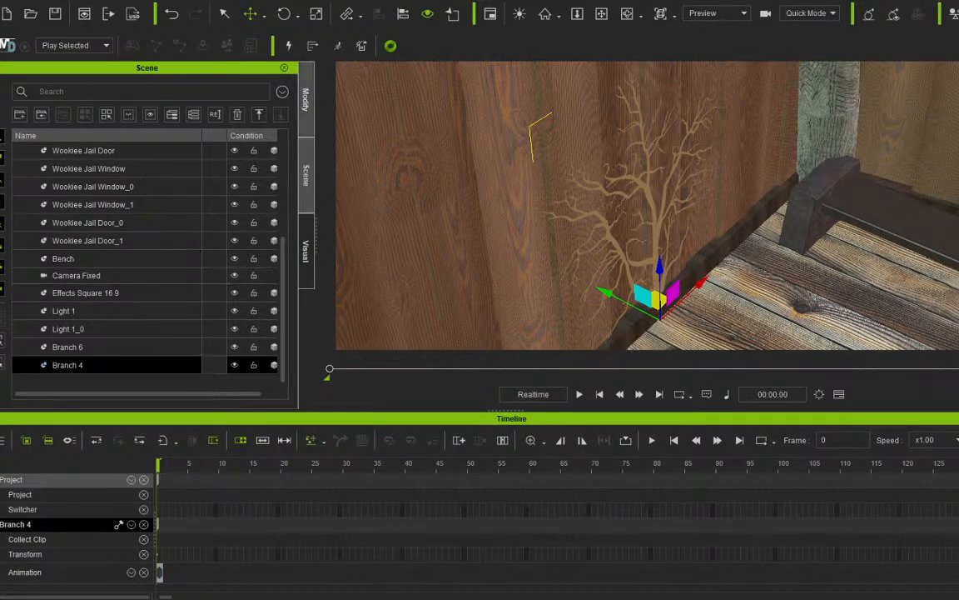
key("F5")
scroll(138, 250, "down", 5)
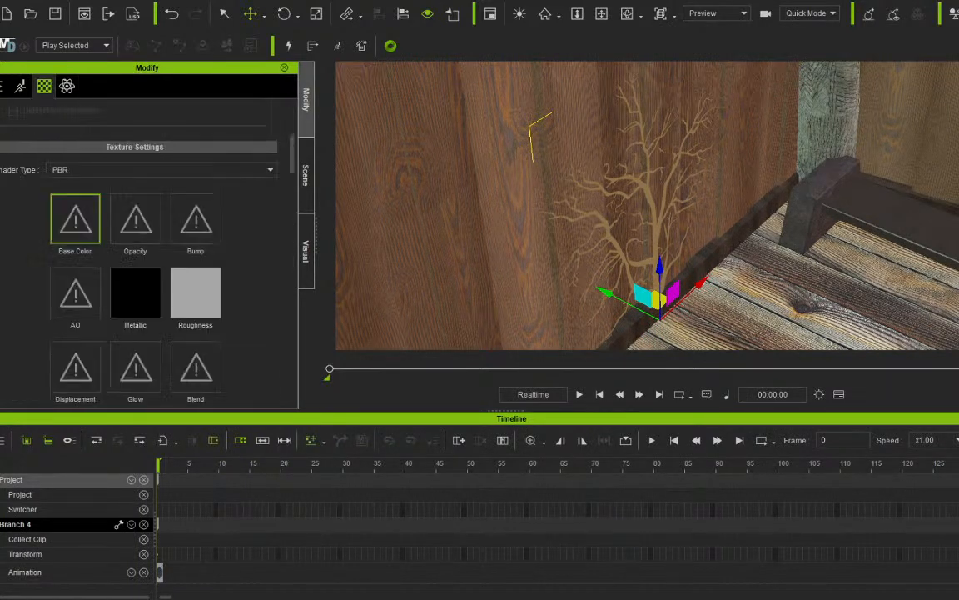
scroll(137, 250, "down", 3)
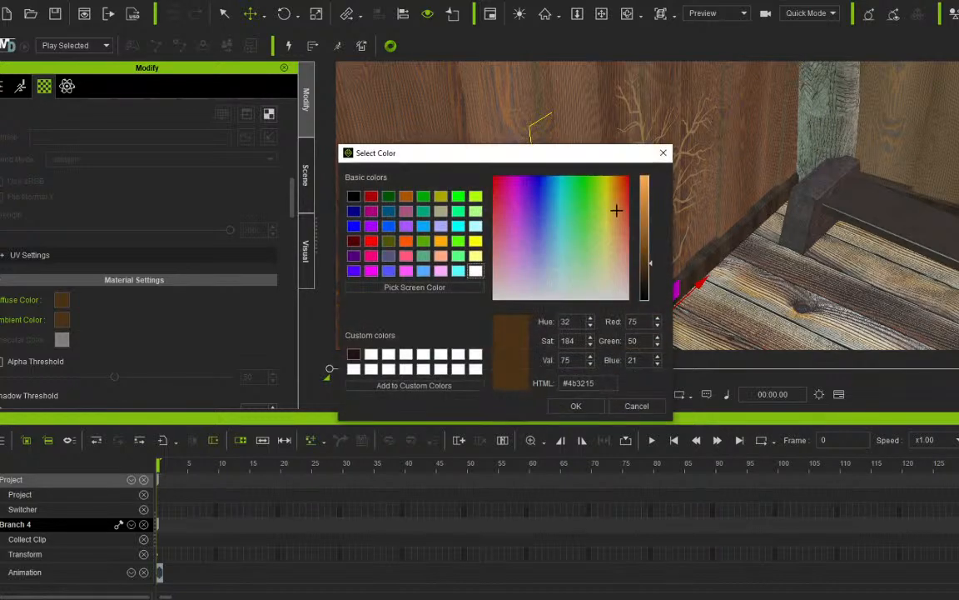
mouse_move(646, 263)
left_mouse_down()
mouse_move(646, 296)
mouse_move(646, 284)
left_mouse_up()
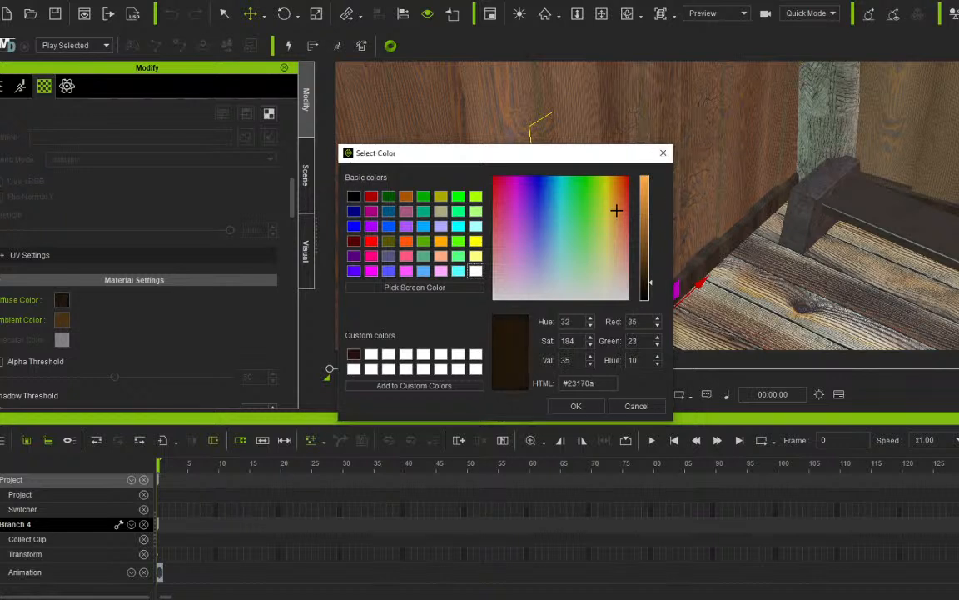
mouse_move(616, 211)
left_mouse_down()
mouse_move(621, 222)
mouse_move(625, 195)
left_mouse_up()
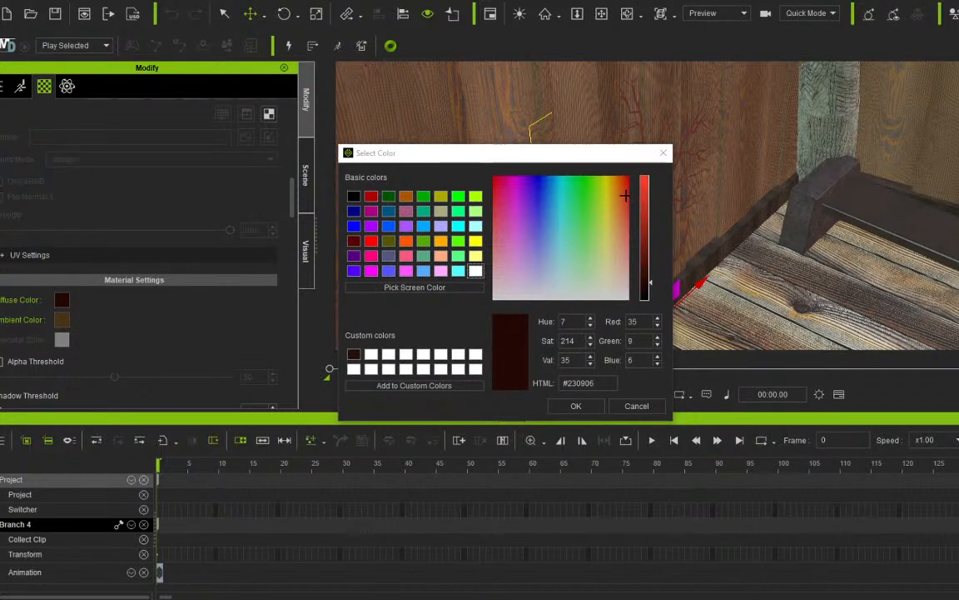
mouse_move(646, 282)
left_mouse_down()
mouse_move(646, 253)
mouse_move(646, 284)
left_mouse_up()
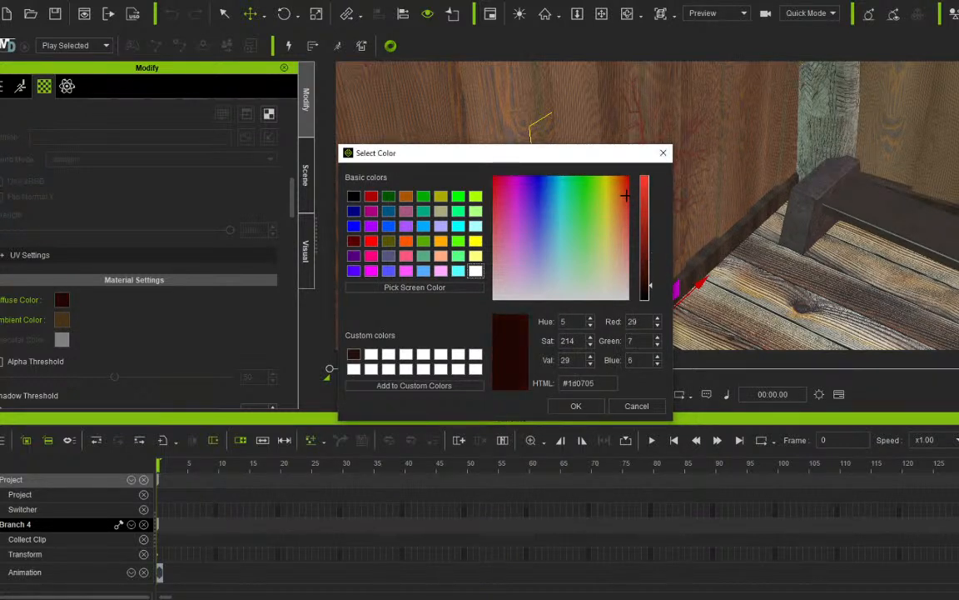
left_click(576, 405)
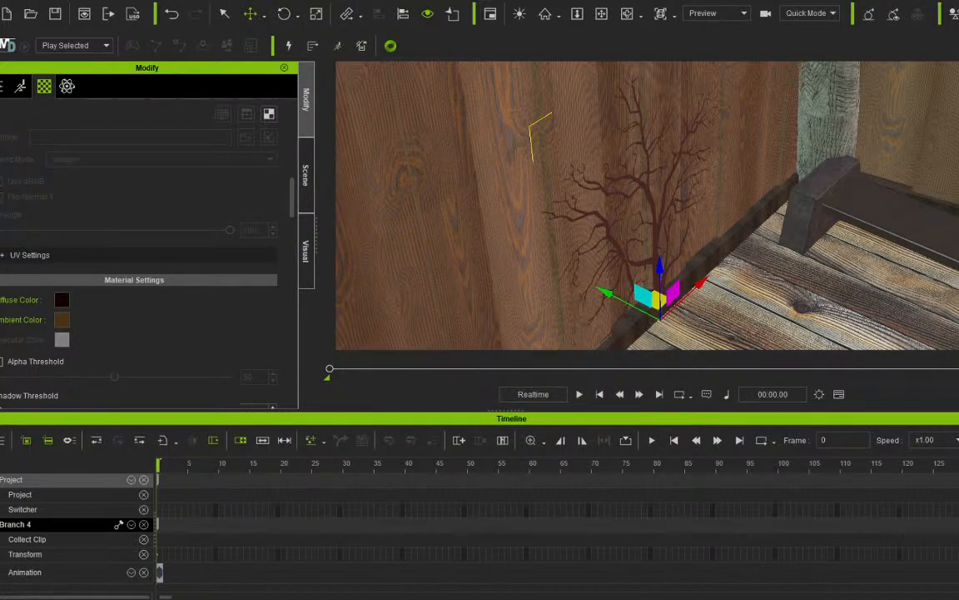
Import the Branch 3.iProp prop from the Star Wars Sets folder into the scene.
right_click_drag(647, 206, 625, 253)
scroll(617, 237, "down", 4)
left_click(13, 0)
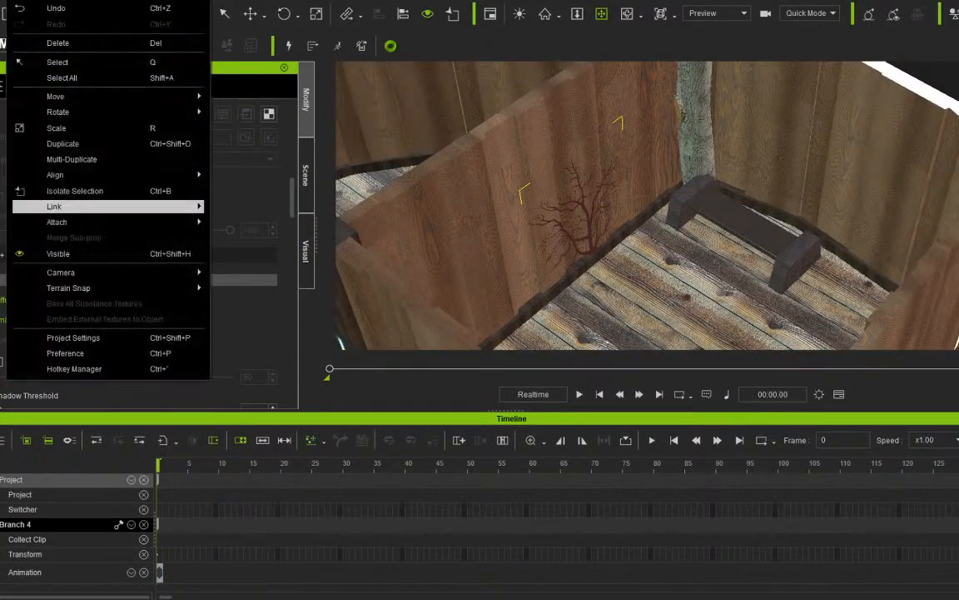
mouse_move(2, 0)
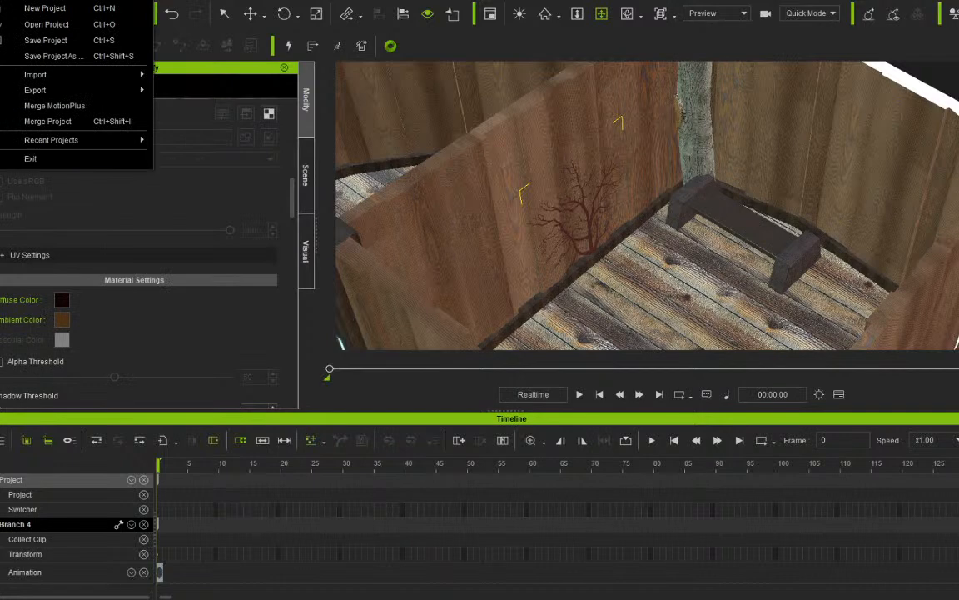
mouse_move(83, 75)
left_click(191, 75)
scroll(191, 209, "down", 16)
scroll(192, 212, "up", 13)
scroll(191, 211, "up", 3)
scroll(192, 212, "down", 3)
left_click(167, 275)
double_click(167, 275)
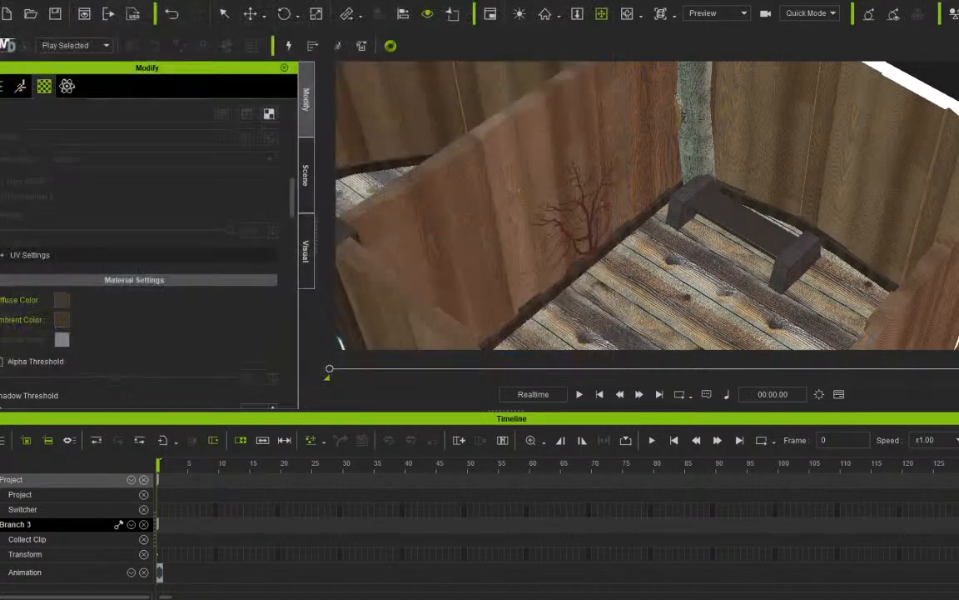
Try Branch 3 on the floor of the bench cell, and delete it from the scene.
scroll(647, 205, "down", 5)
scroll(647, 205, "down", 2)
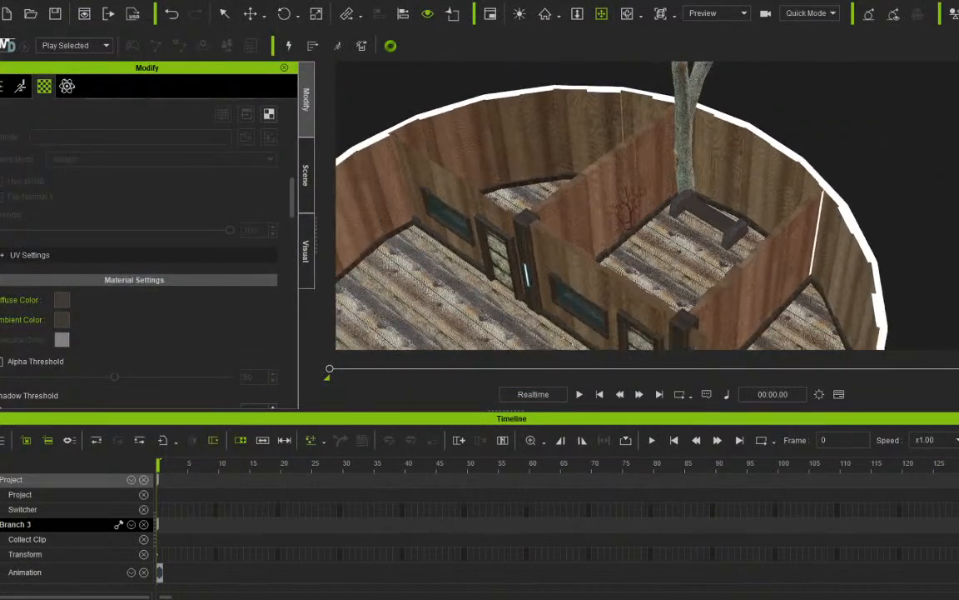
left_click(250, 14)
scroll(647, 205, "down", 2)
left_click_drag(573, 331, 657, 219)
scroll(657, 219, "up", 5)
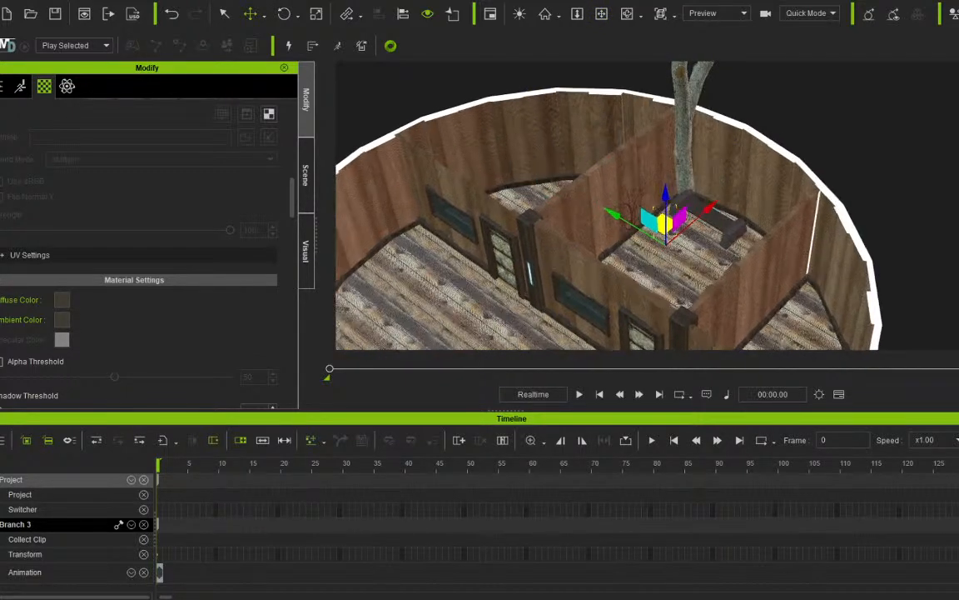
scroll(658, 219, "up", 6)
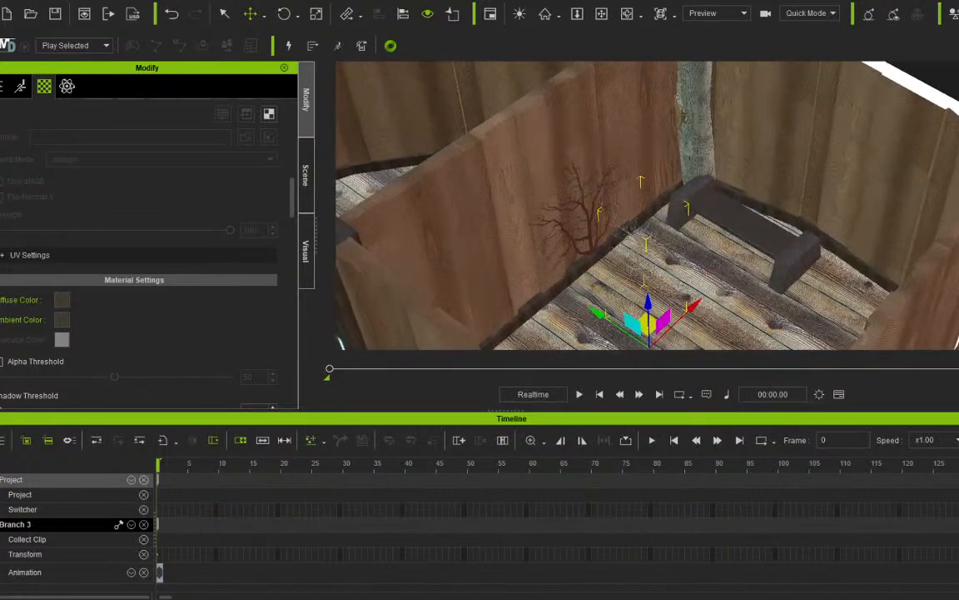
right_click_drag(657, 219, 646, 243)
scroll(645, 243, "down", 2)
key("Delete")
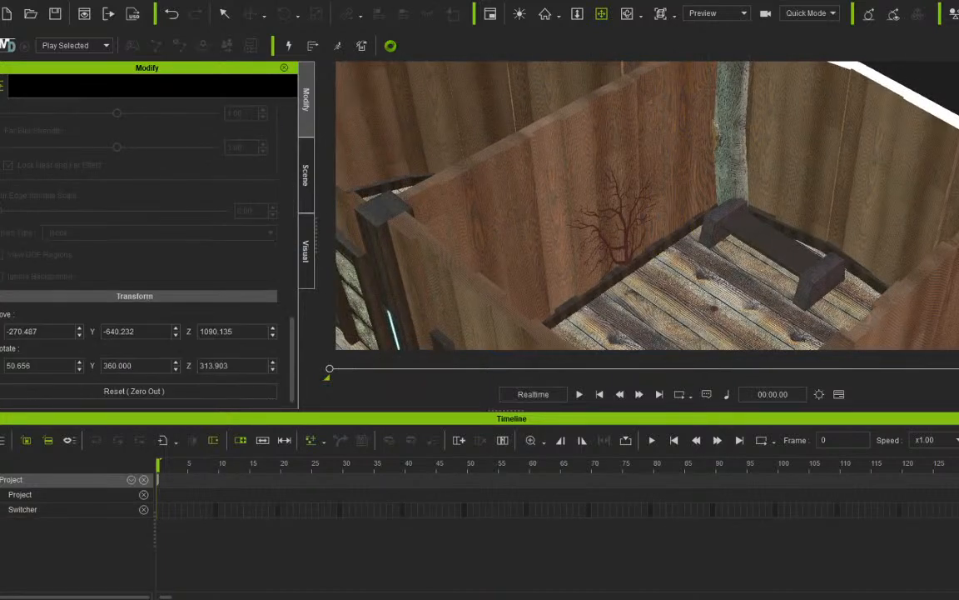
Import the Branch 2.iProp prop from the Star Wars Sets folder into the scene.
left_click(3, 1)
mouse_move(75, 75)
left_click(190, 74)
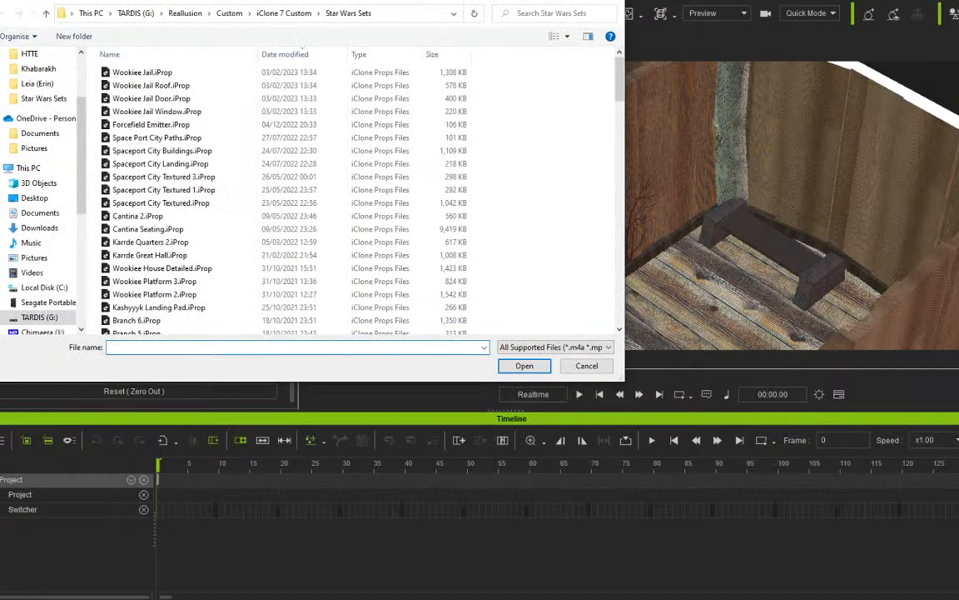
scroll(208, 242, "down", 6)
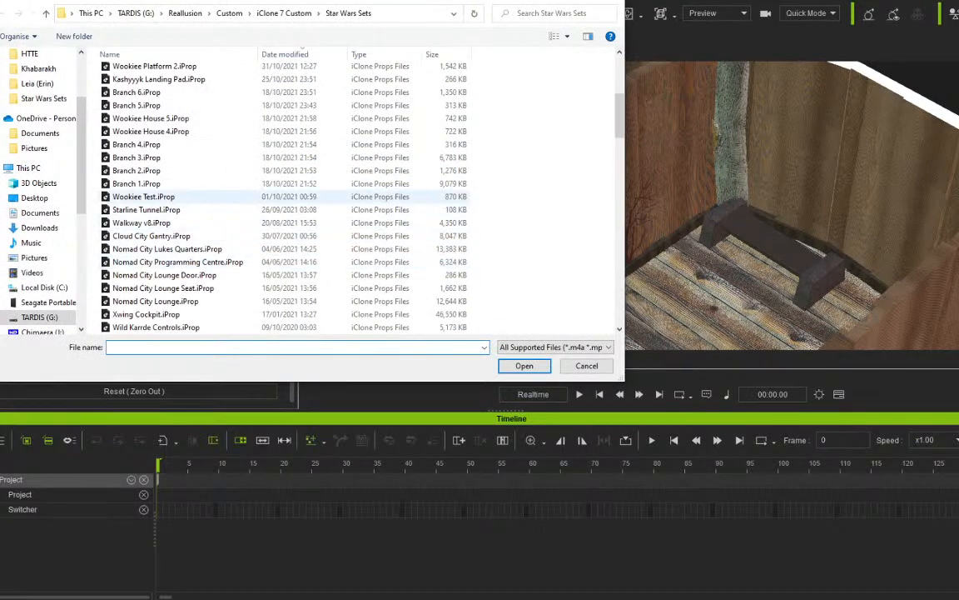
double_click(136, 170)
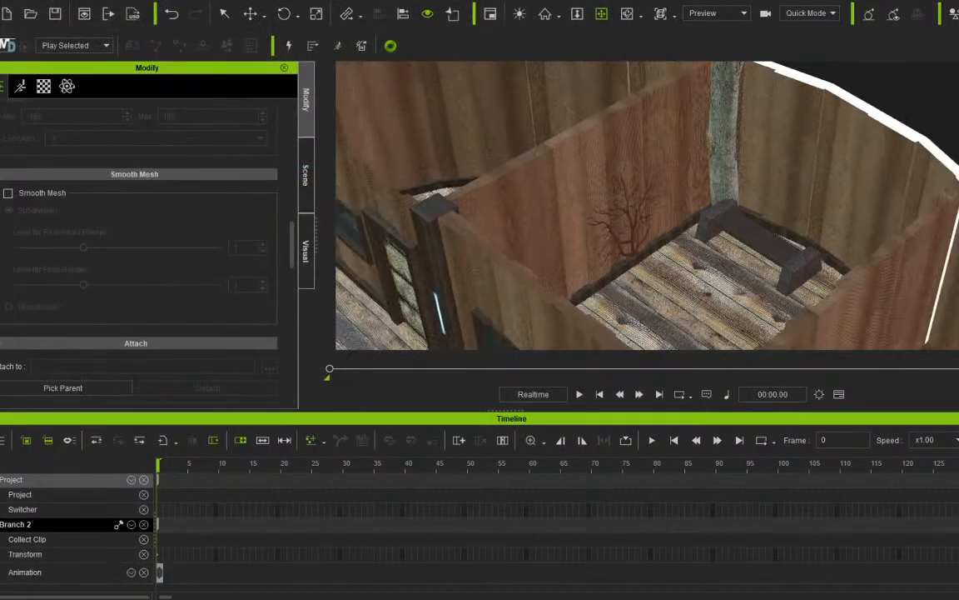
Try Branch 2 against the cell's front wall near the window, check it from several angles, and delete it.
scroll(648, 205, "down", 2)
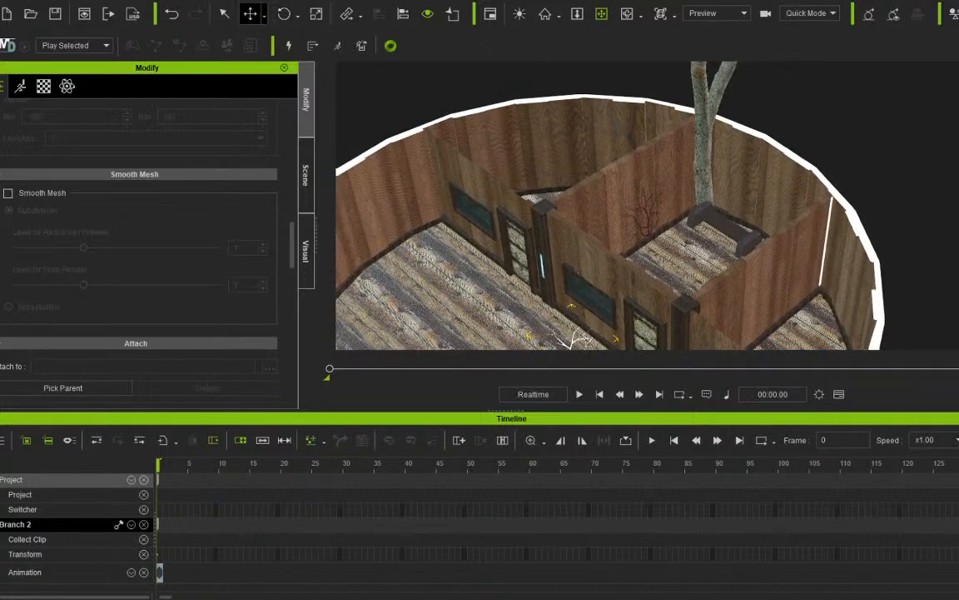
left_click(251, 14)
left_click_drag(570, 314, 562, 248)
scroll(648, 206, "up", 5)
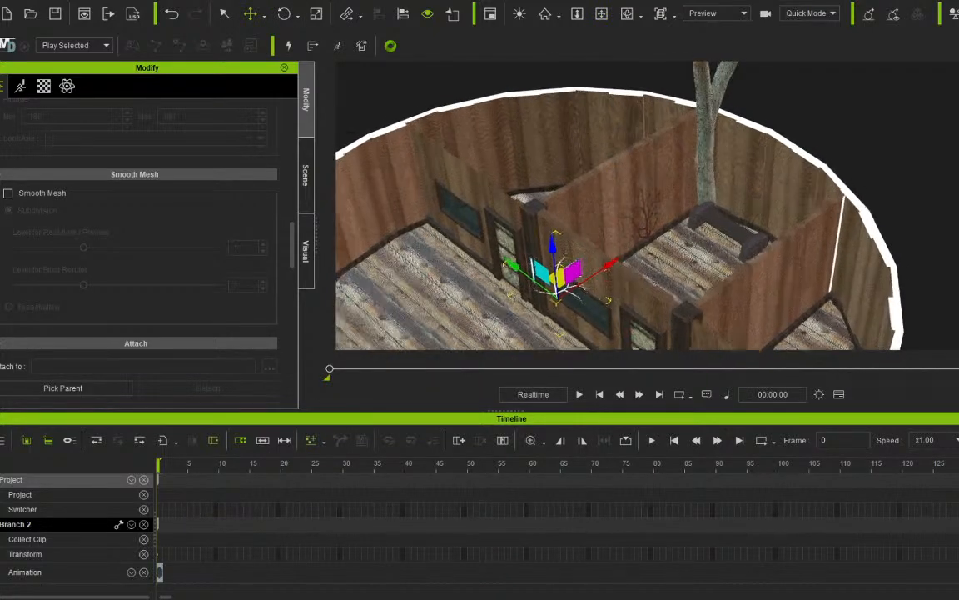
scroll(648, 206, "up", 2)
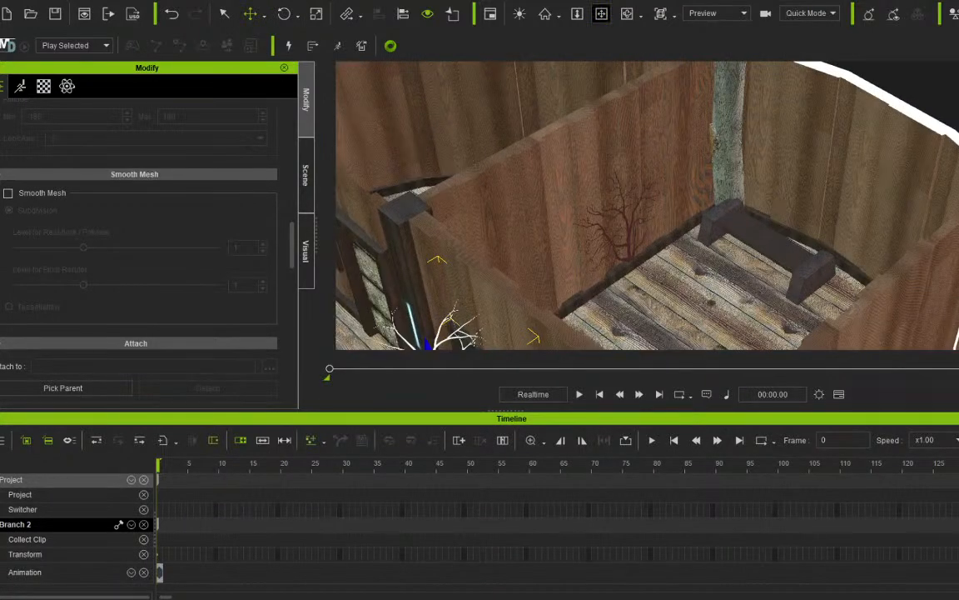
left_click_drag(533, 300, 700, 125)
scroll(648, 206, "up", 3)
right_click_drag(648, 206, 832, 196)
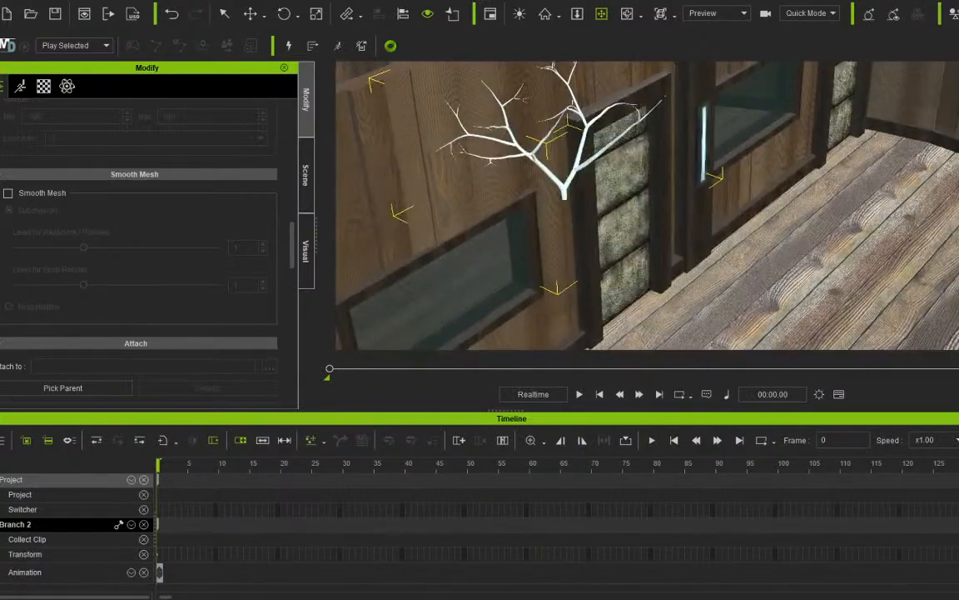
left_click_drag(833, 195, 932, 260)
right_click_drag(733, 208, 637, 215)
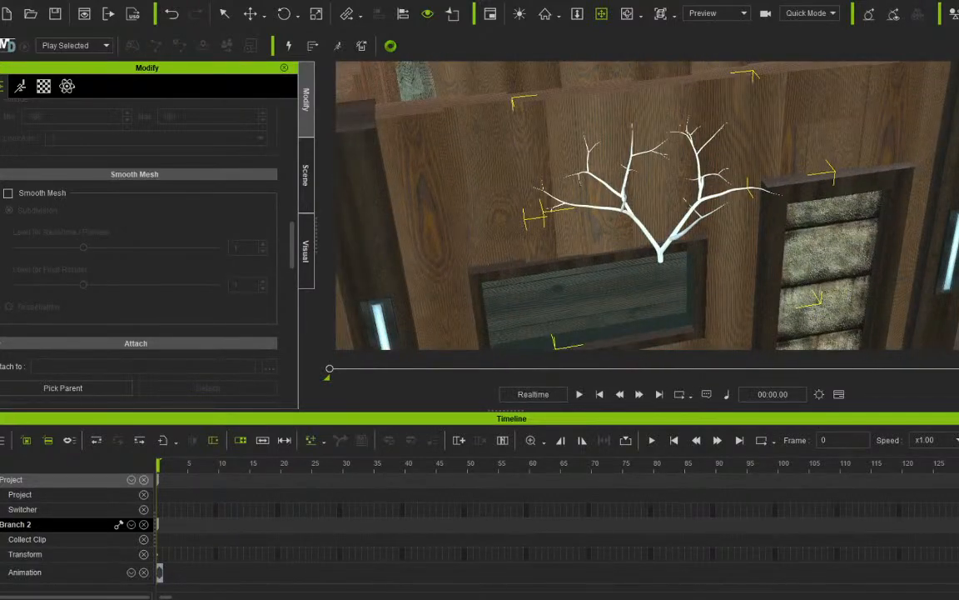
key("Delete")
Duplicate the Branch 6 tree and place the copy inside the cell beside Branch 4.
left_click_drag(600, 142, 670, 313)
right_click_drag(749, 200, 654, 212)
left_click_drag(791, 175, 552, 254)
left_click(305, 174)
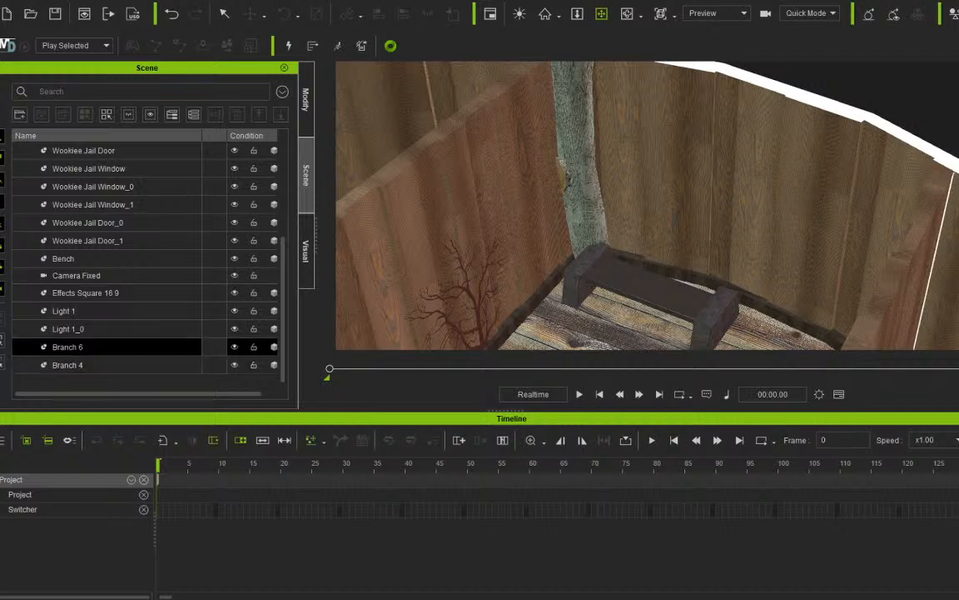
left_click(100, 347)
key("w")
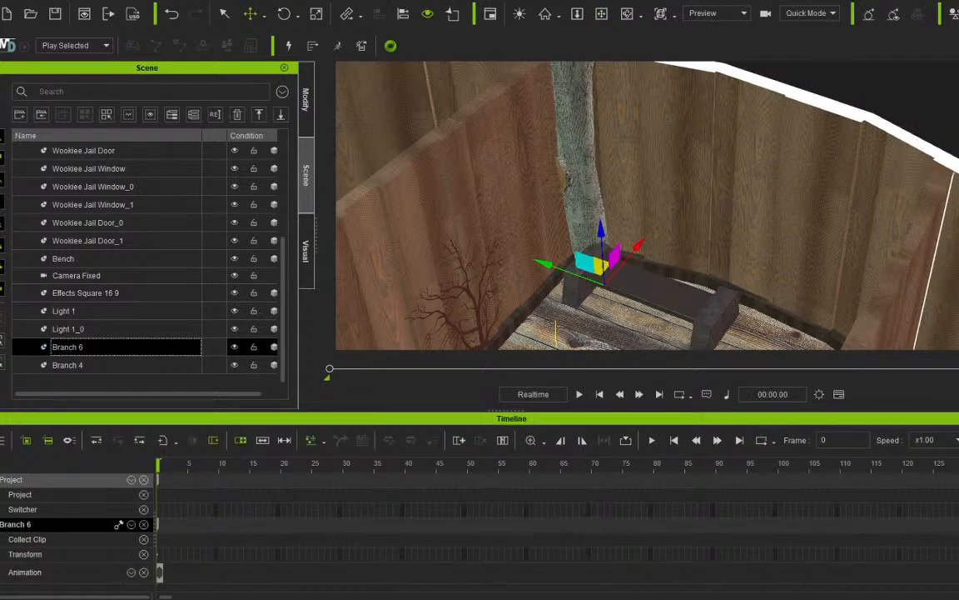
key("ctrl+d")
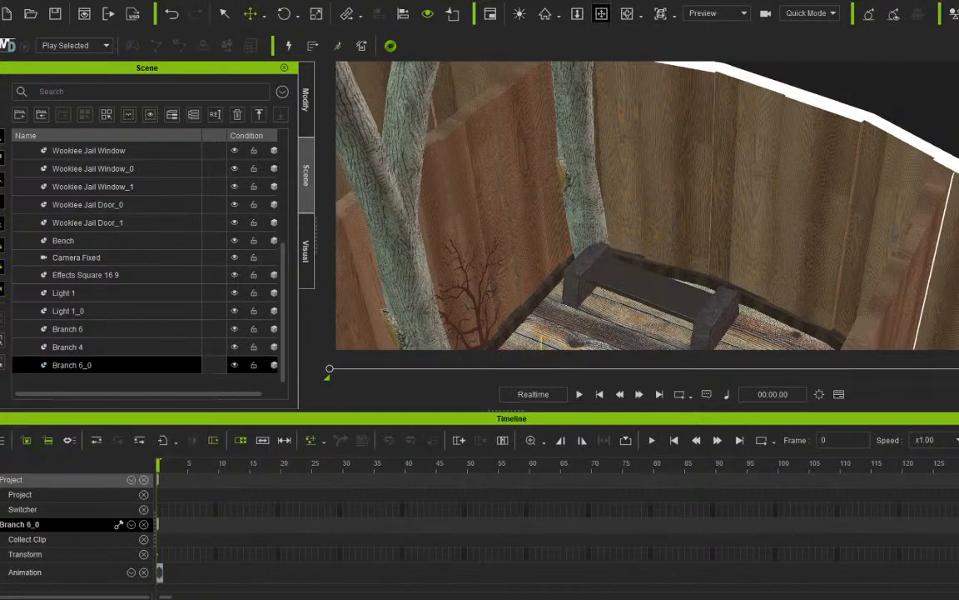
Rotate the Branch 6 copy from upright so that its trunk lies horizontally.
key("x")
left_click_drag(616, 224, 674, 187)
right_click_drag(583, 208, 733, 217)
left_click_drag(633, 200, 679, 245)
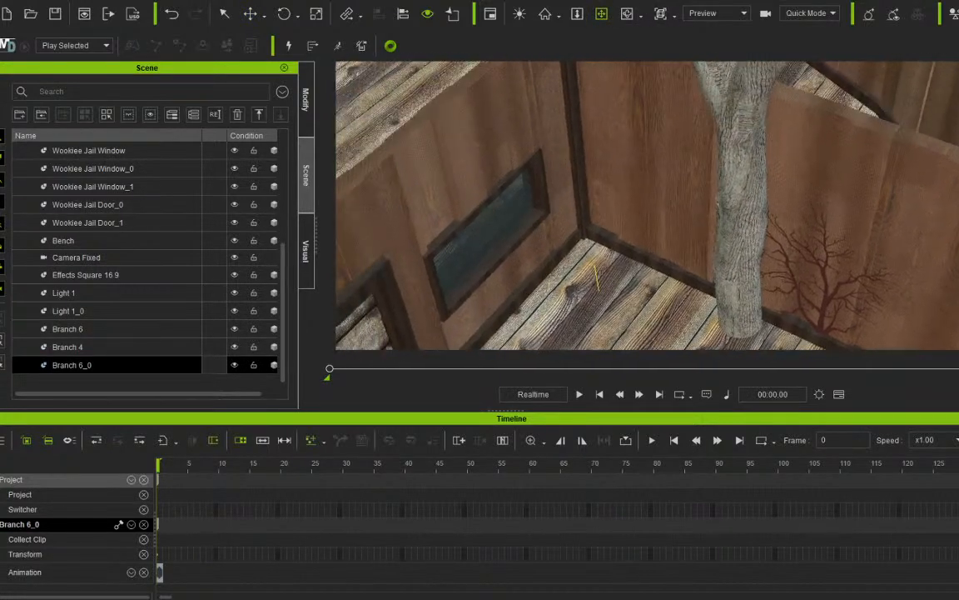
right_click_drag(616, 249, 633, 200)
left_click_drag(633, 250, 637, 196)
right_click_drag(637, 196, 662, 171)
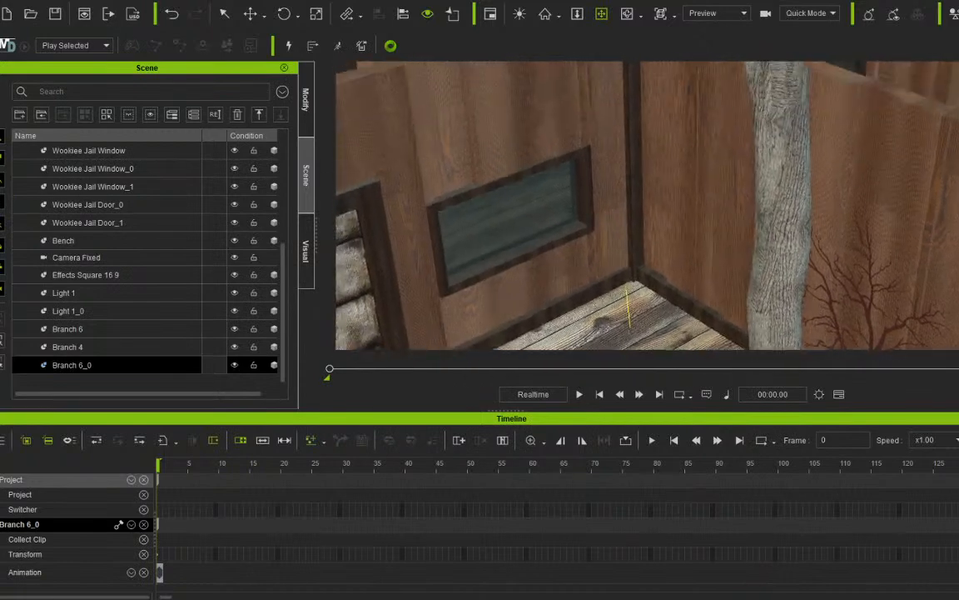
scroll(648, 206, "up", 2)
scroll(648, 205, "down", 1)
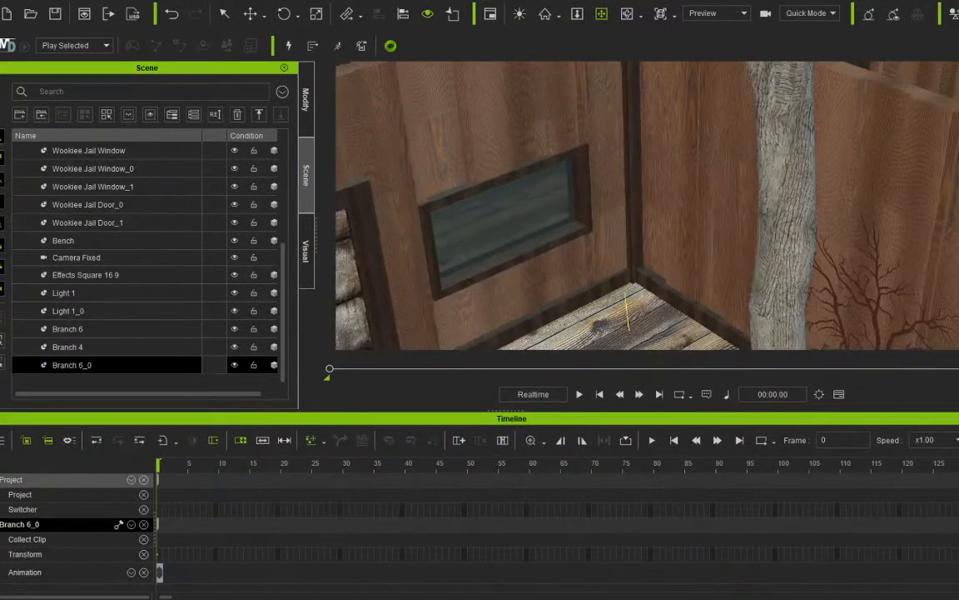
left_click(284, 13)
scroll(648, 205, "down", 3)
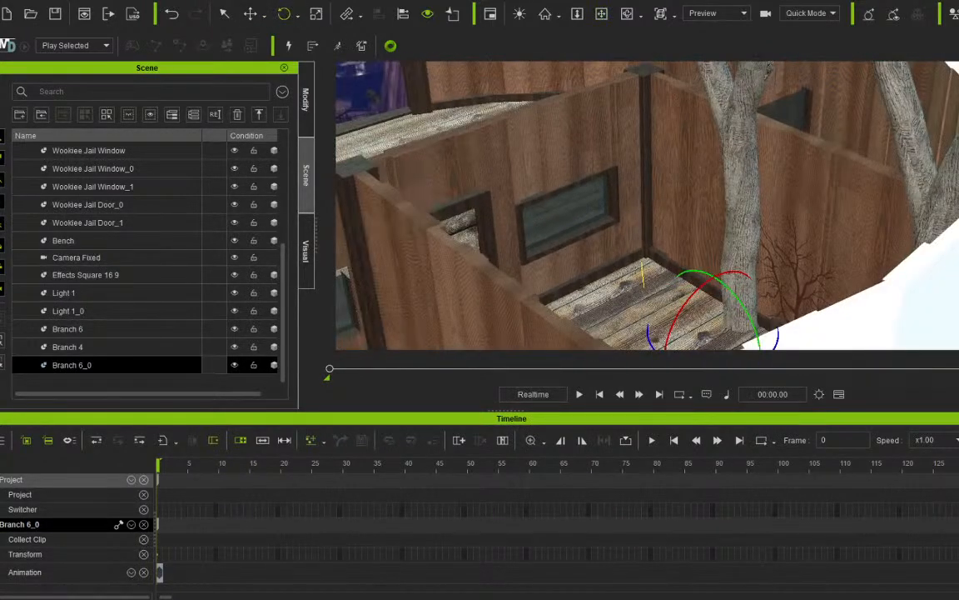
left_click_drag(708, 282, 669, 337)
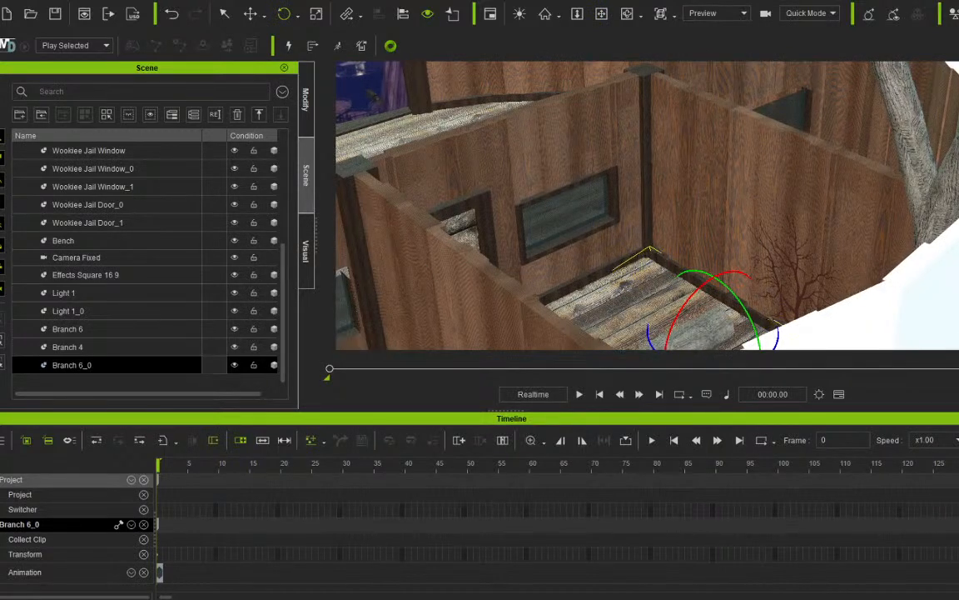
Move the horizontal Branch 6 copy to the cell corner and raise it above the window.
key("w")
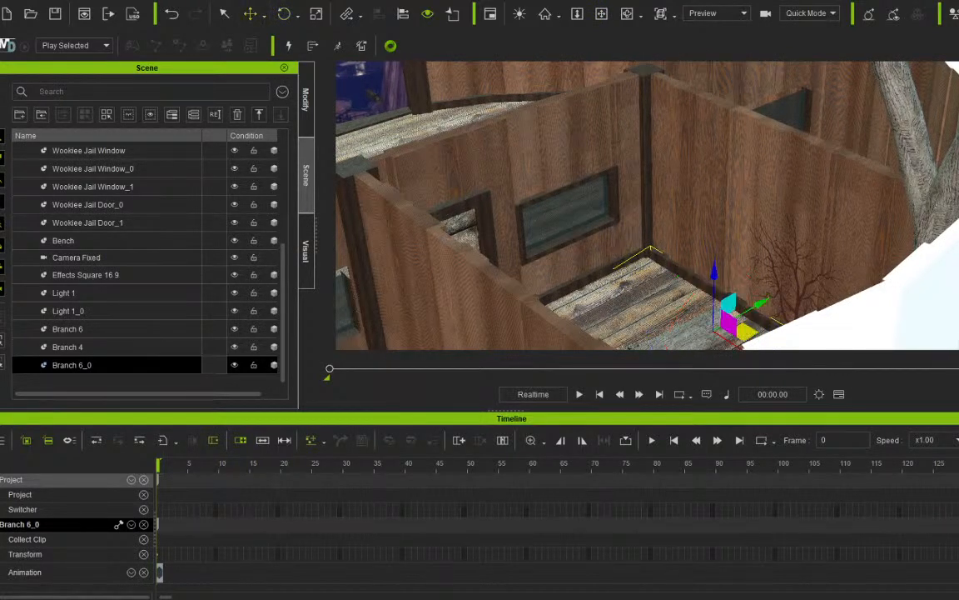
left_click_drag(744, 333, 645, 270)
left_click_drag(614, 208, 609, 104)
left_click_drag(662, 150, 694, 137)
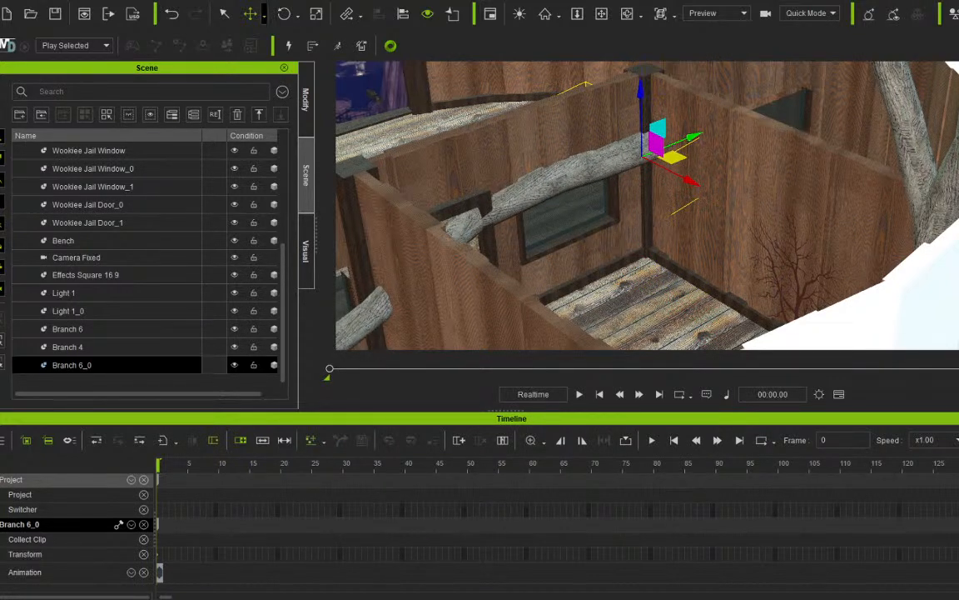
Refine the rotation and height of the Branch 6 copy so its trunk runs from the corner across the window wall.
key("e")
left_click_drag(583, 171, 693, 182)
left_click(250, 14)
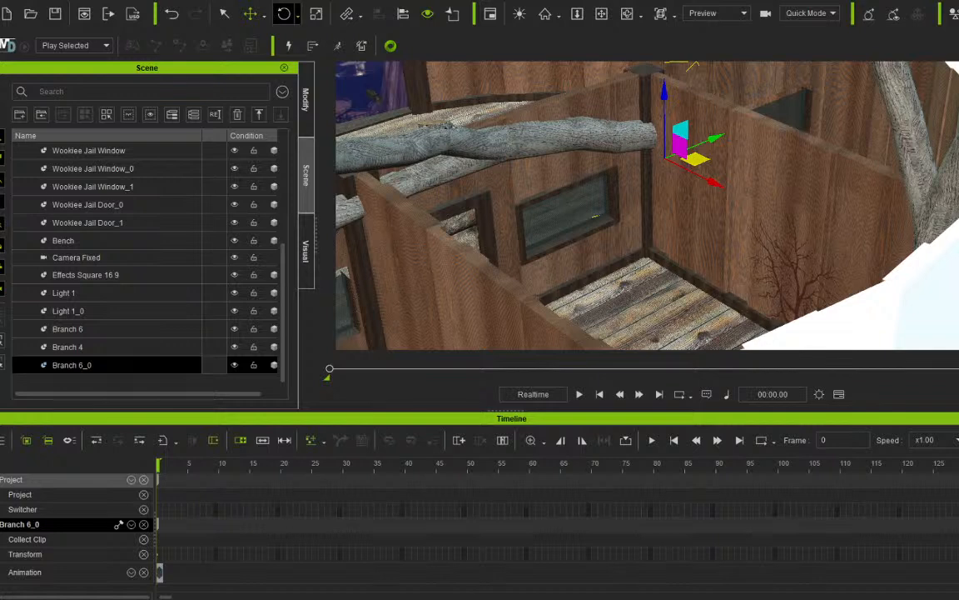
left_click(284, 14)
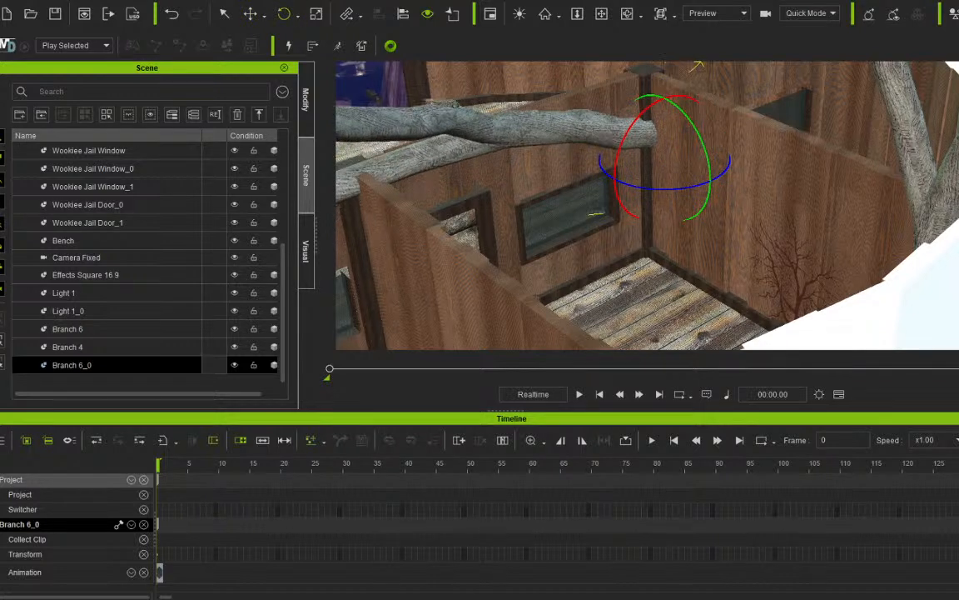
left_click(251, 13)
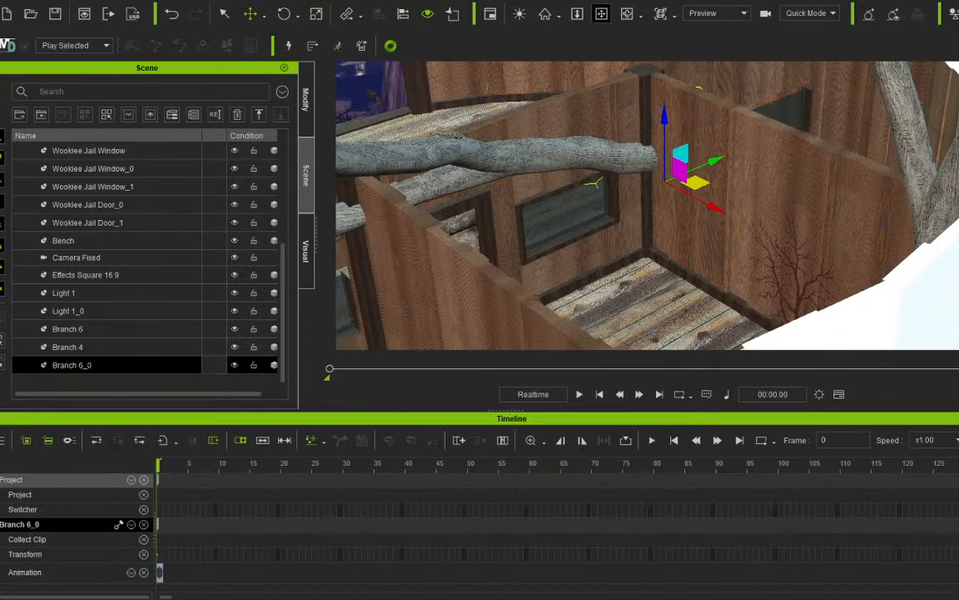
Duplicate Branch 4 and place the copy on the floor at the wall below the cell window.
scroll(646, 205, "up", 5)
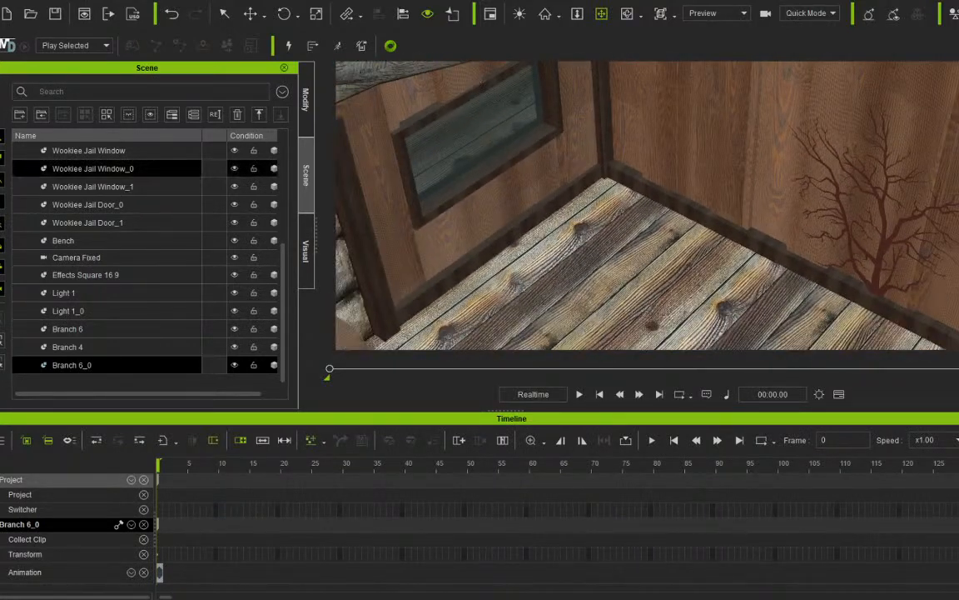
left_click(67, 347)
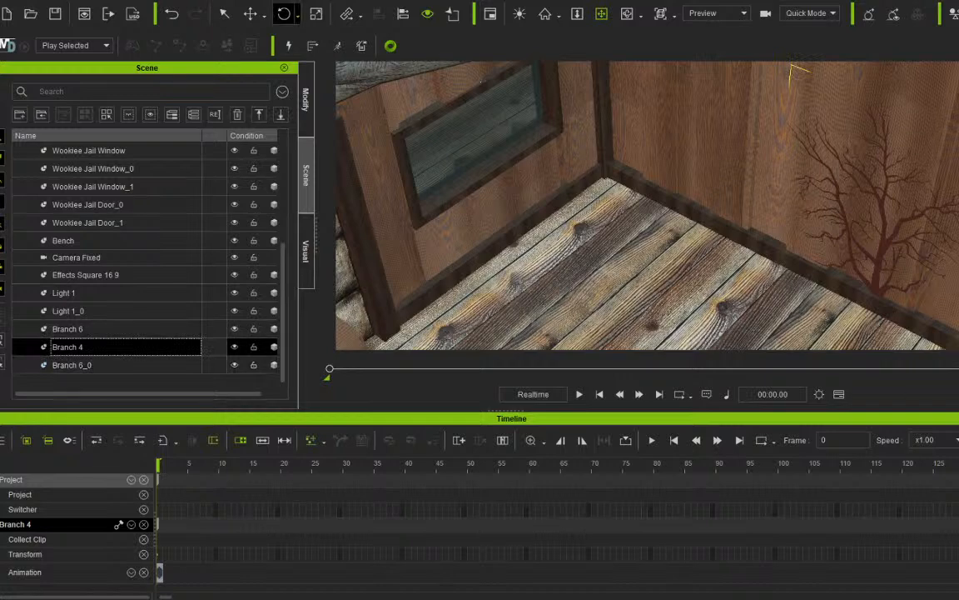
key("w")
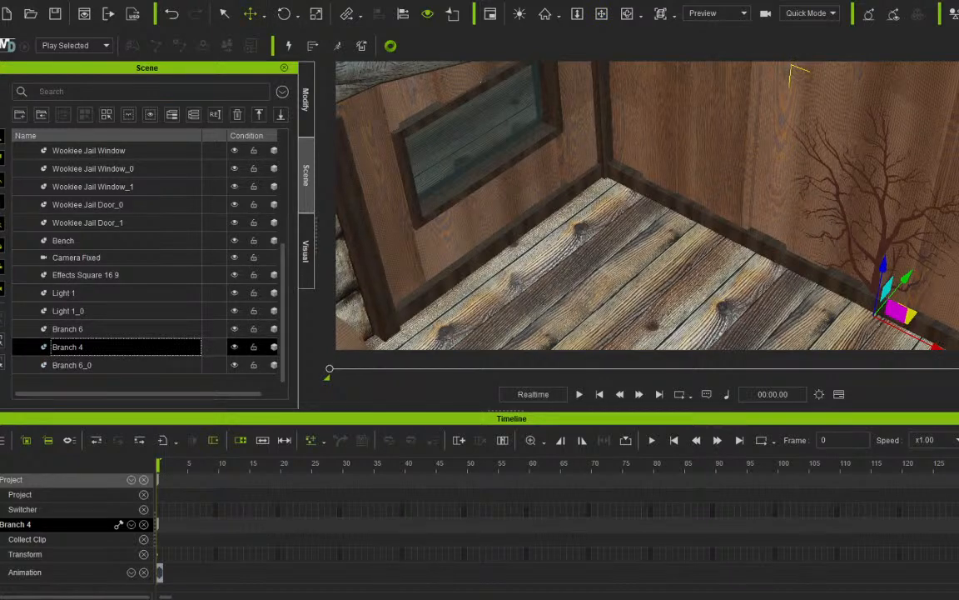
left_click_drag(892, 312, 524, 239, "shift")
Rotate the Branch 4 copy to about 92° on Z so it spreads along the window wall, and show its transform values.
key("e")
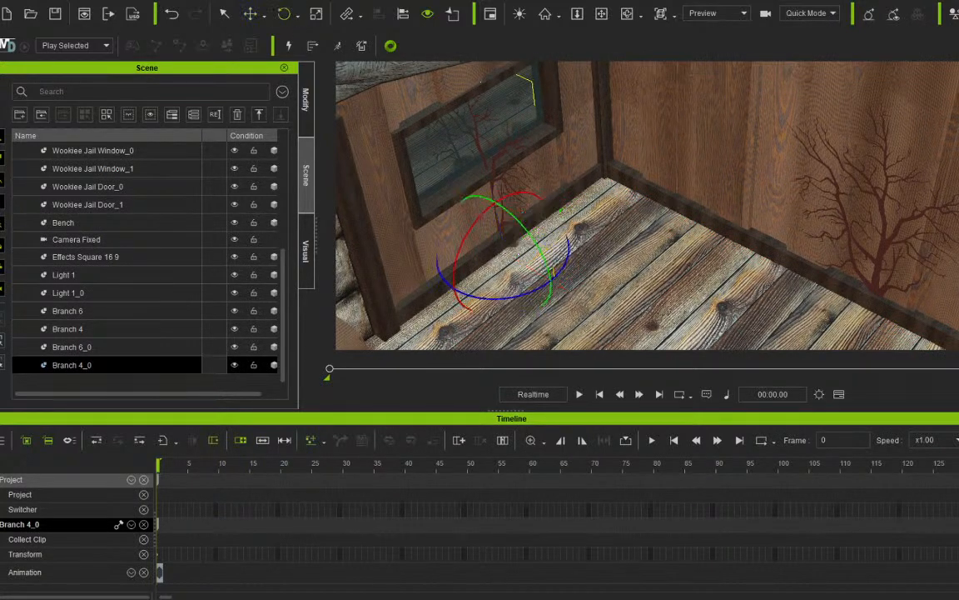
left_click_drag(517, 297, 461, 288)
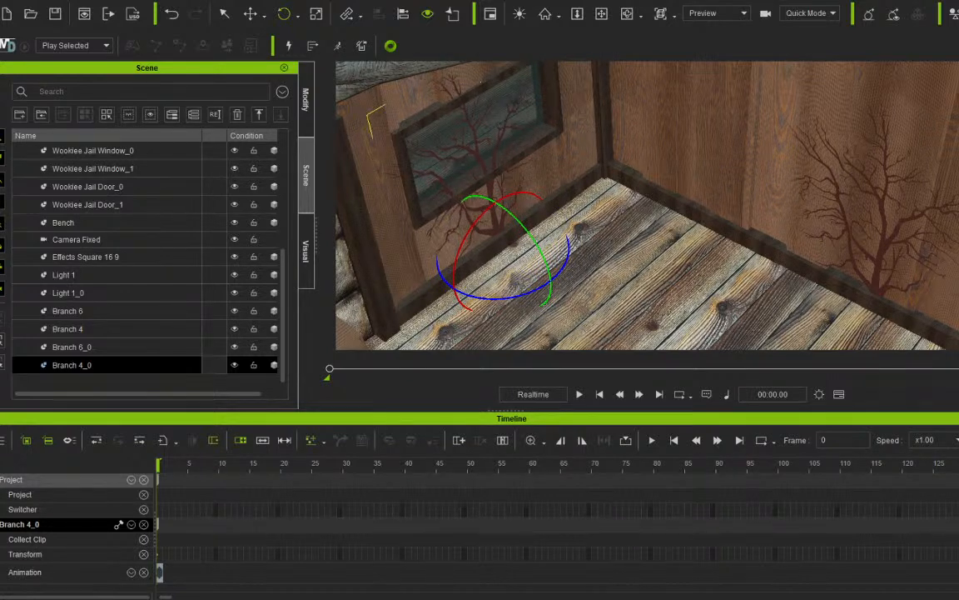
left_click(306, 100)
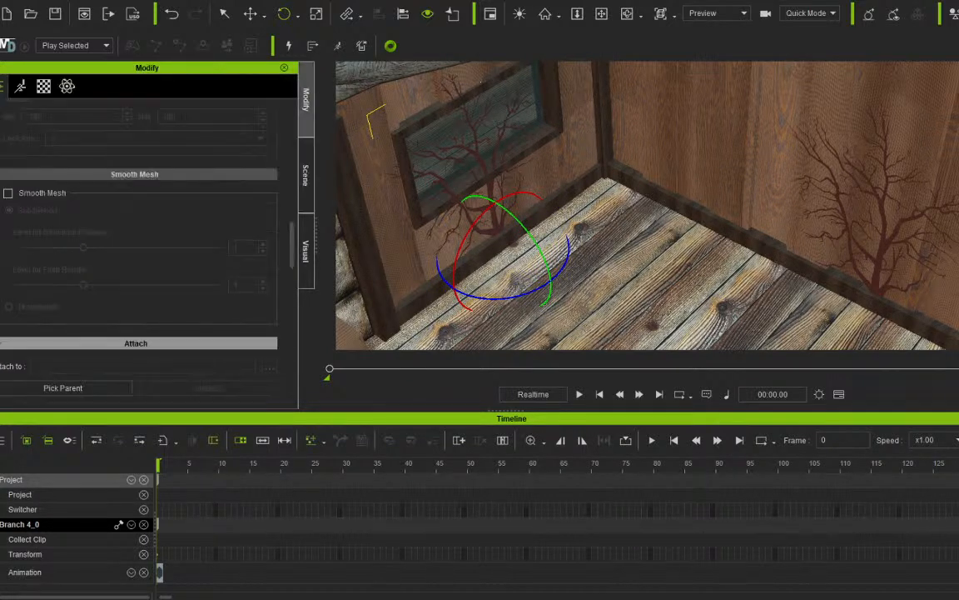
scroll(137, 250, "up", 20)
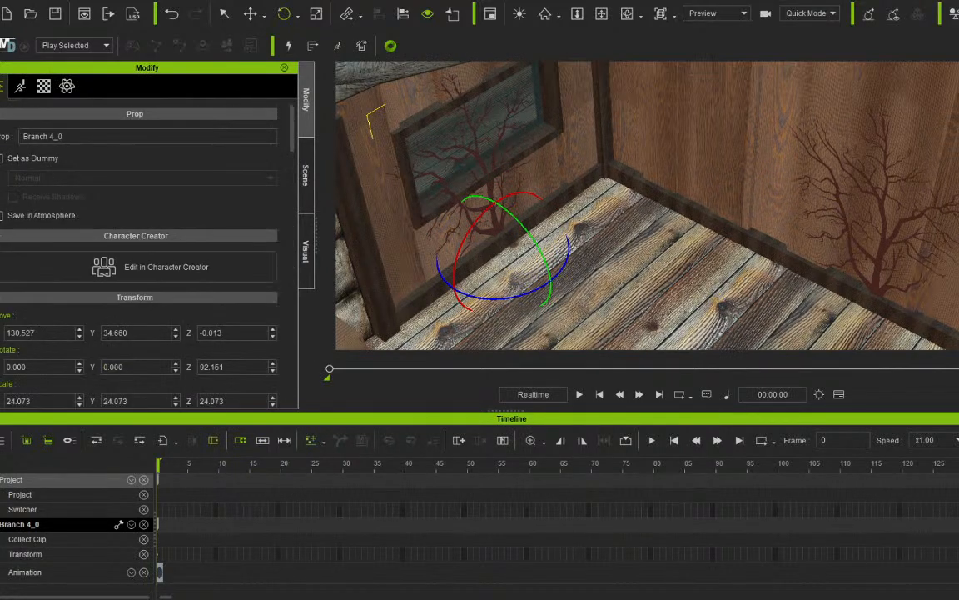
Set the diffuse colour of the Branch 4_0 material to the near-black brown #0b0603.
left_click(43, 85)
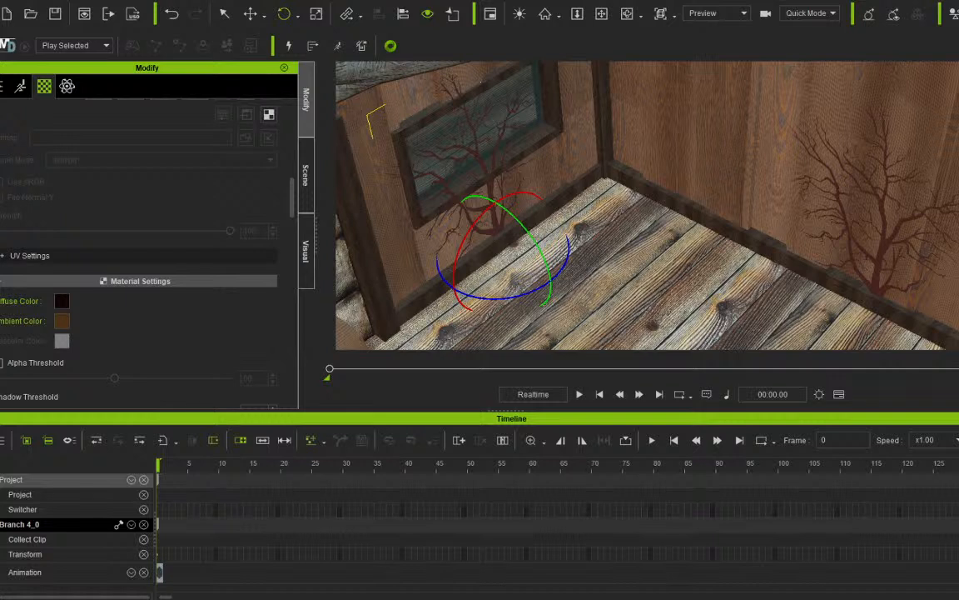
scroll(138, 249, "down", 3)
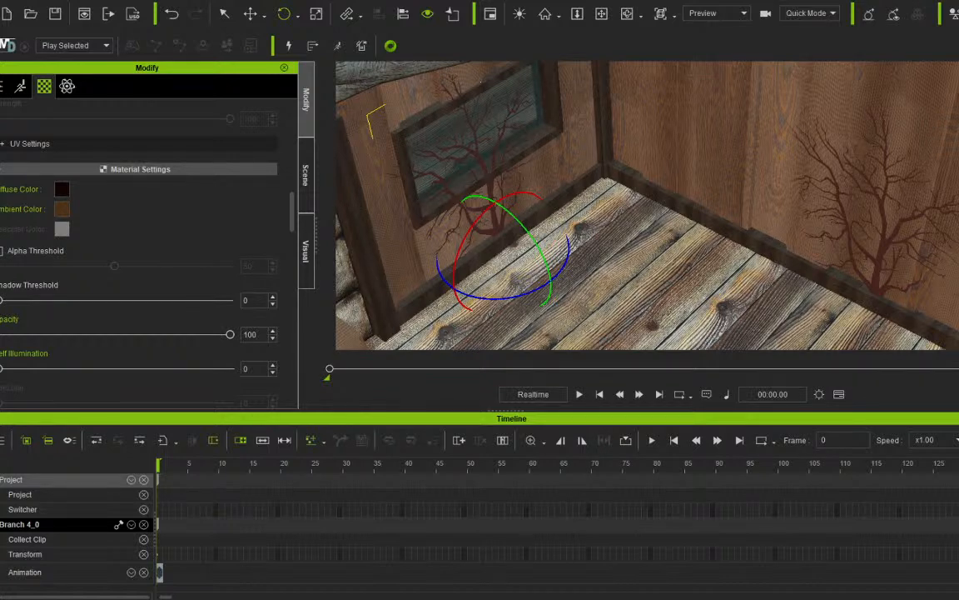
left_click(61, 209)
left_click_drag(449, 149, 208, 206)
mouse_move(404, 317)
left_mouse_down()
mouse_move(404, 339)
mouse_move(403, 276)
mouse_move(404, 302)
left_mouse_up()
left_click(394, 460)
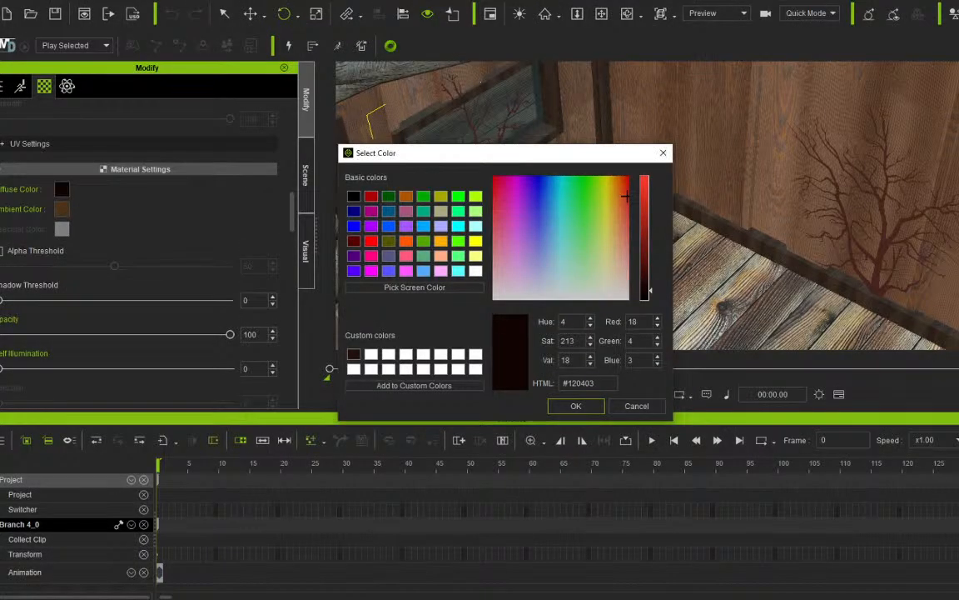
left_click_drag(428, 156, 711, 139)
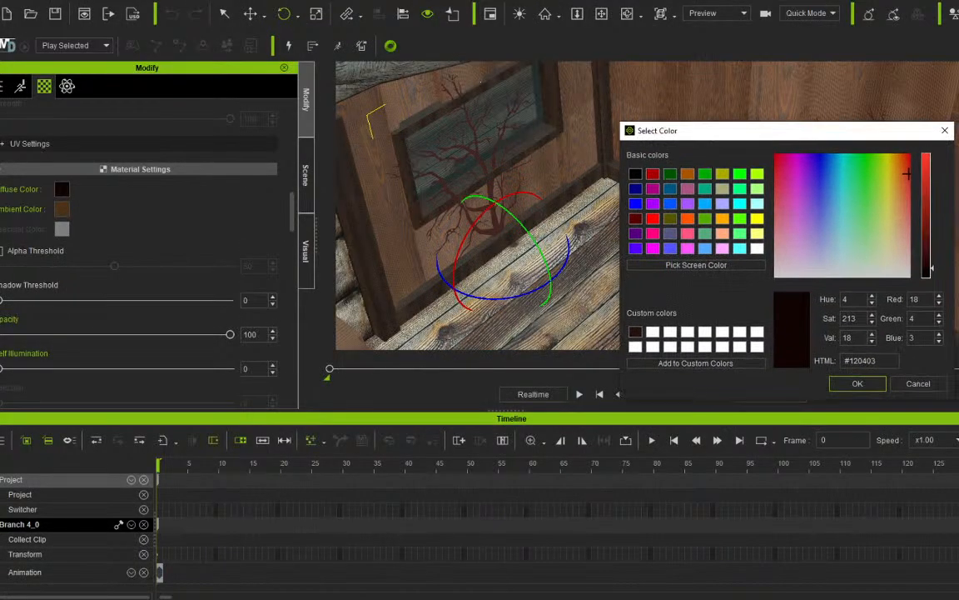
left_click_drag(927, 268, 927, 271)
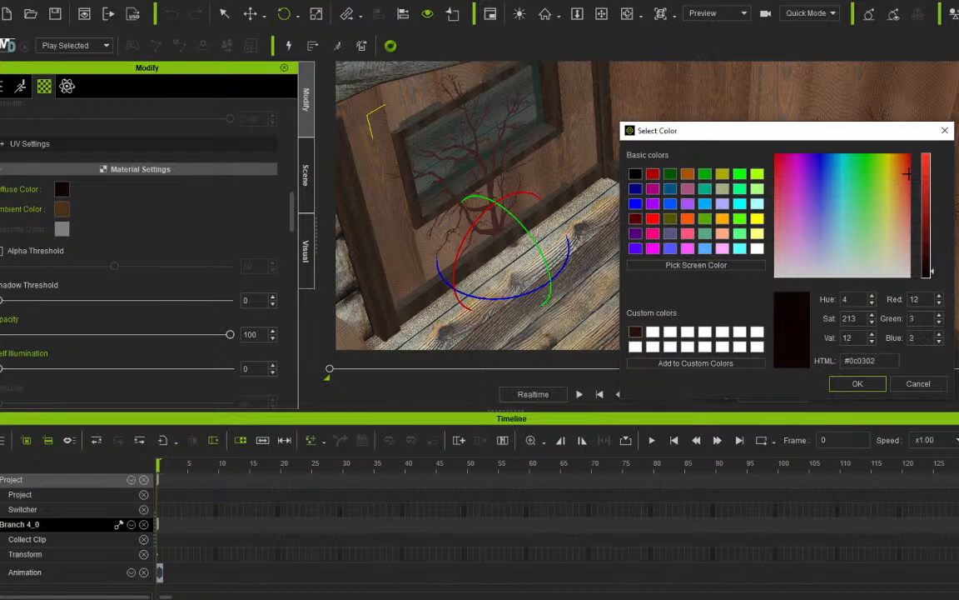
left_click(905, 183)
left_click(903, 189)
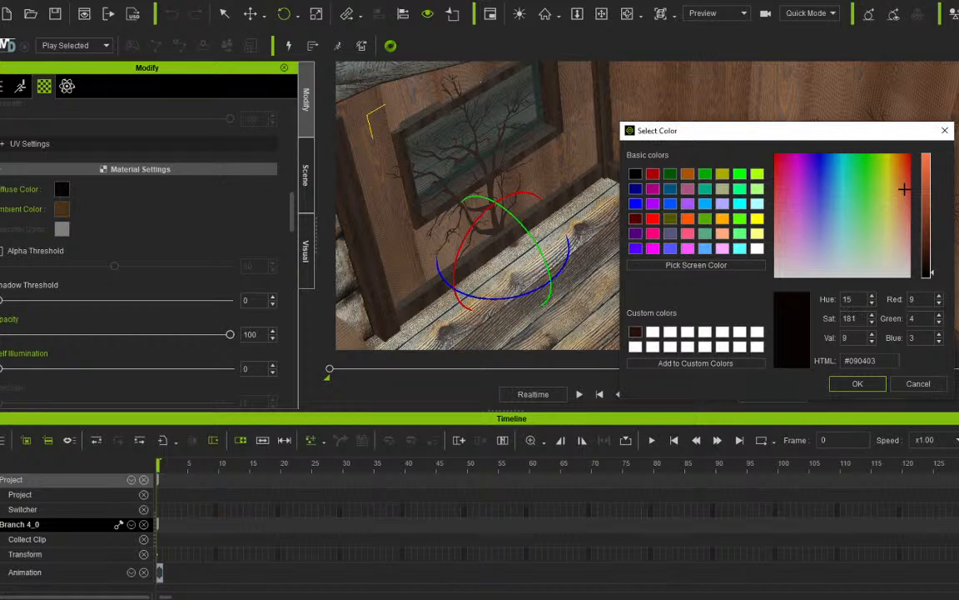
left_click(901, 189)
left_click_drag(926, 271, 926, 273)
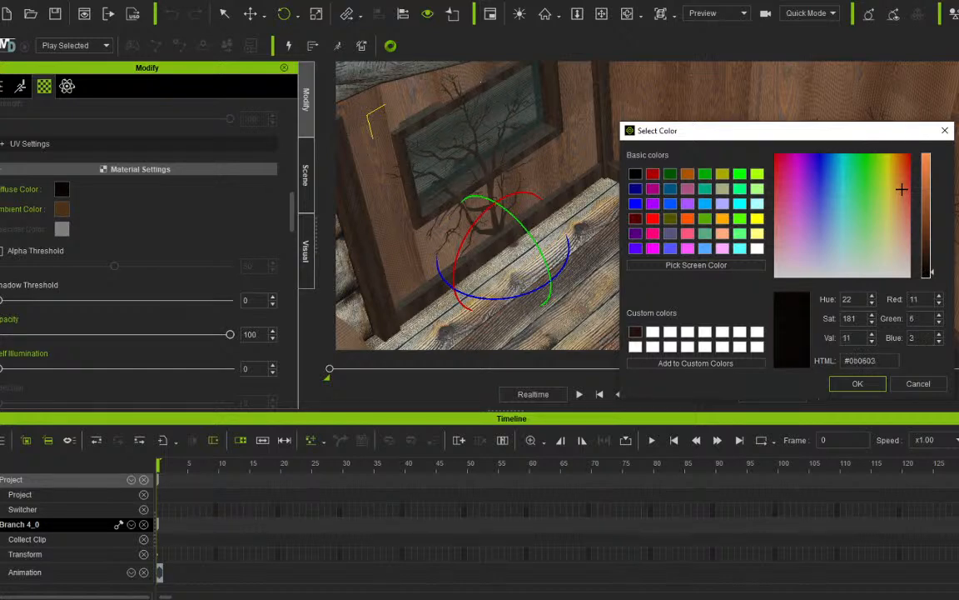
left_click(858, 384)
Scale Branch 4_0 down so it stands as a small tree below the cell window.
scroll(647, 250, "up", 3)
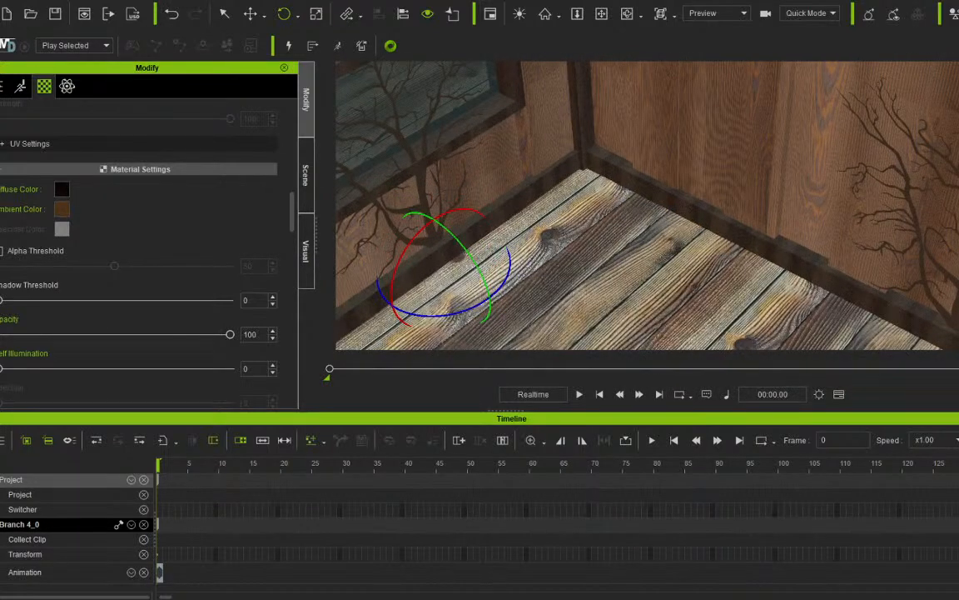
key("r")
left_click_drag(444, 268, 440, 293)
left_click(602, 13)
left_click_drag(583, 170, 791, 179)
right_click_drag(791, 179, 683, 137)
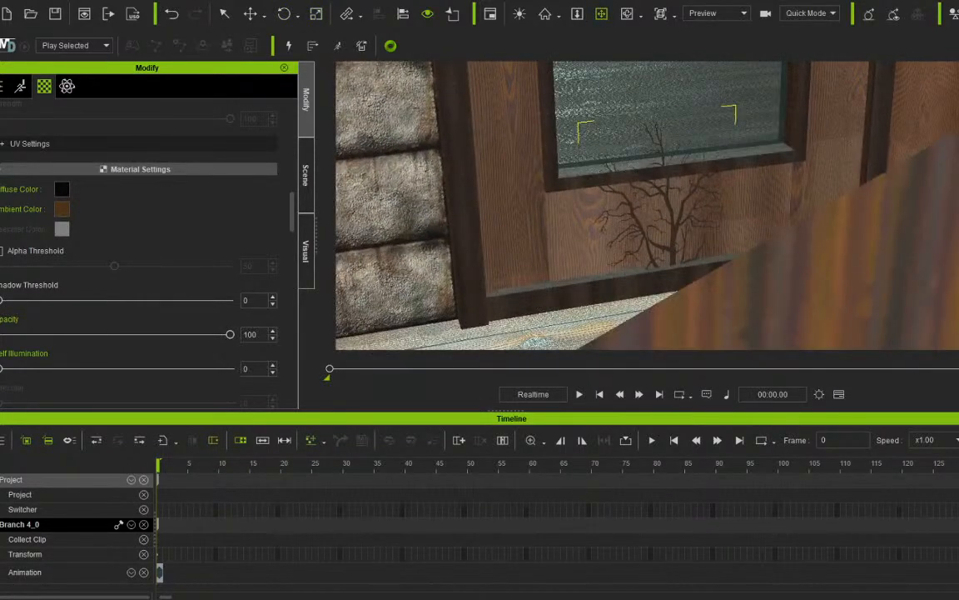
Tip Branch 4_0 onto its side and raise it off the floor to just below the window.
left_click(284, 14)
left_click_drag(712, 246, 634, 258)
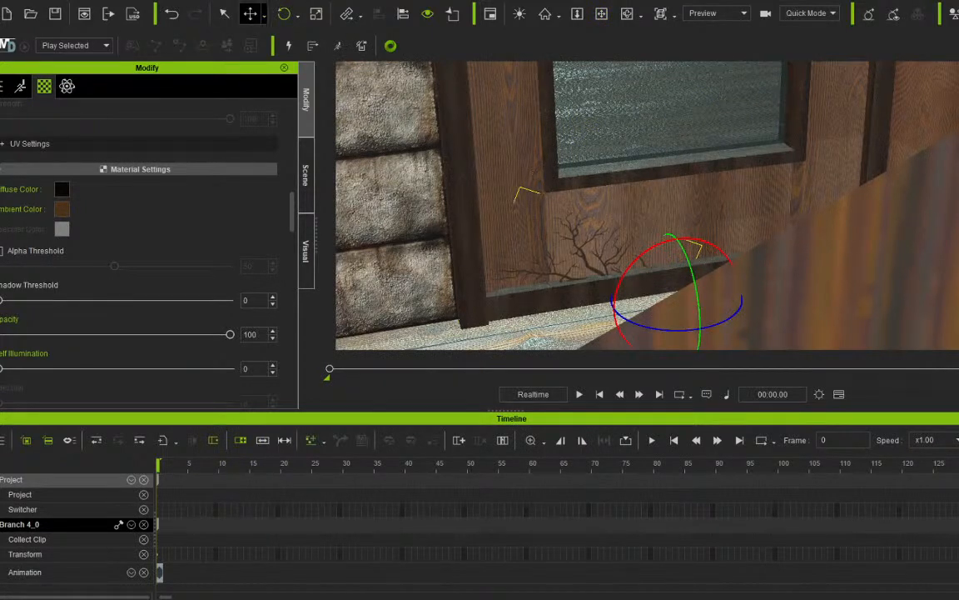
left_click(250, 14)
left_click_drag(706, 305, 653, 212)
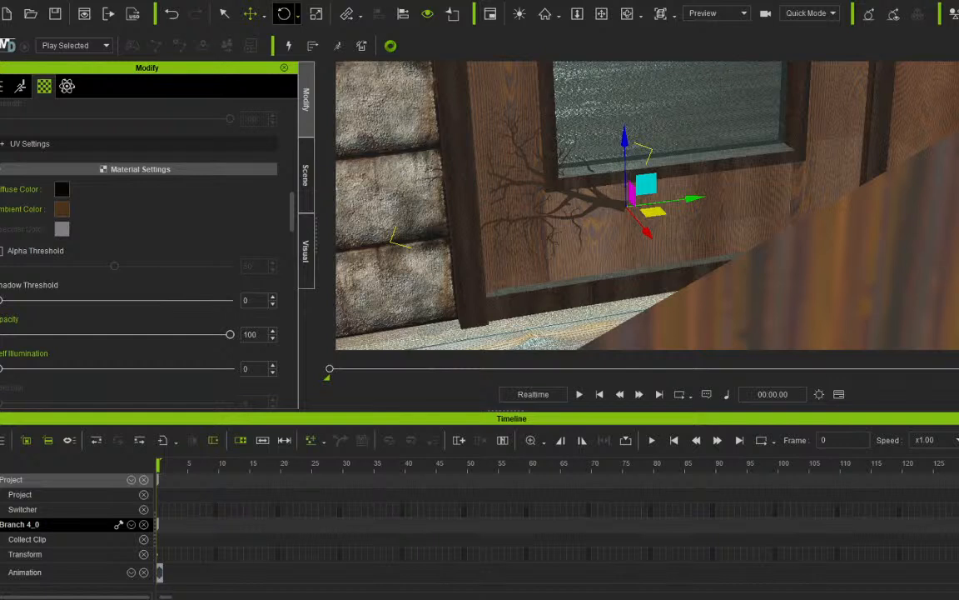
Turn Branch 4_0 the opposite way and set its trunk against the post beside the log wall, with its twigs spreading towards the window.
left_click(284, 14)
left_click_drag(564, 206, 646, 218)
left_click(251, 14)
left_click_drag(690, 199, 525, 221)
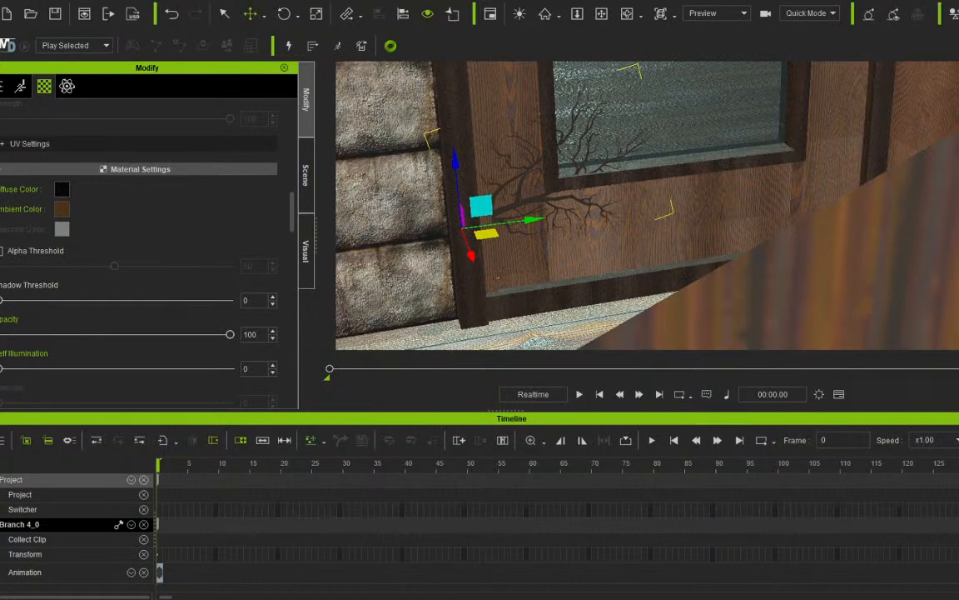
Duplicate Branch 4_0 and raise the copy along the same post to the height of the window's upper edge.
right_click_drag(583, 200, 583, 270, "alt")
key("w")
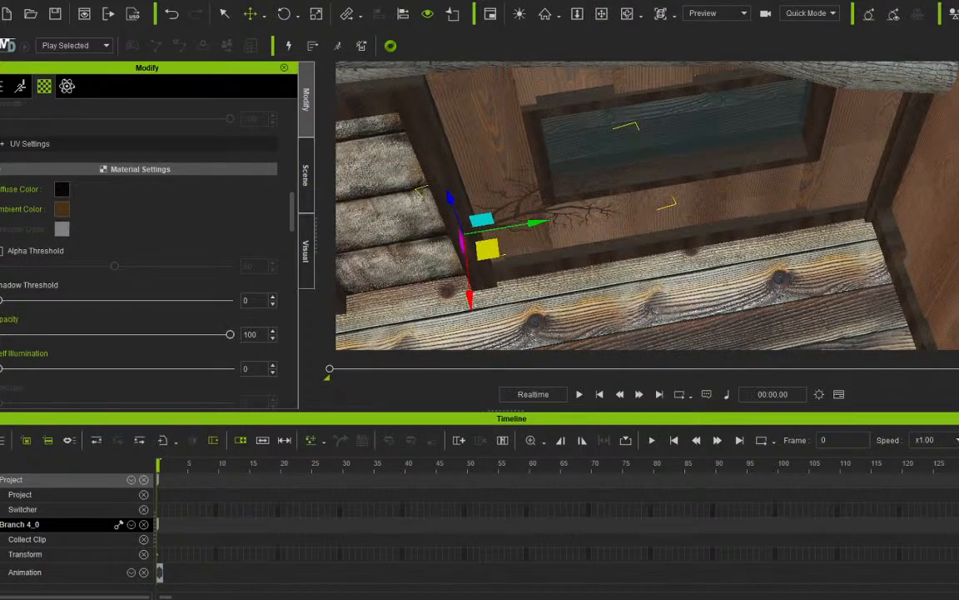
left_click_drag(627, 13, 666, 100)
mouse_move(648, 208)
right_mouse_down()
mouse_move(644, 150)
mouse_move(659, 214)
right_mouse_up()
scroll(645, 150, "down", 3)
scroll(653, 187, "down", 3)
left_click(251, 14)
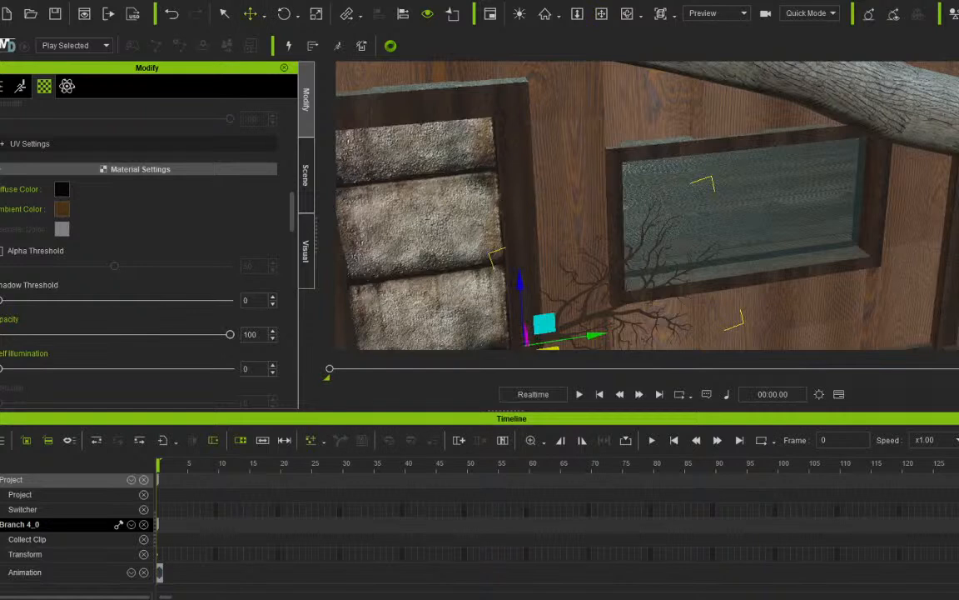
left_click_drag(519, 287, 505, 85)
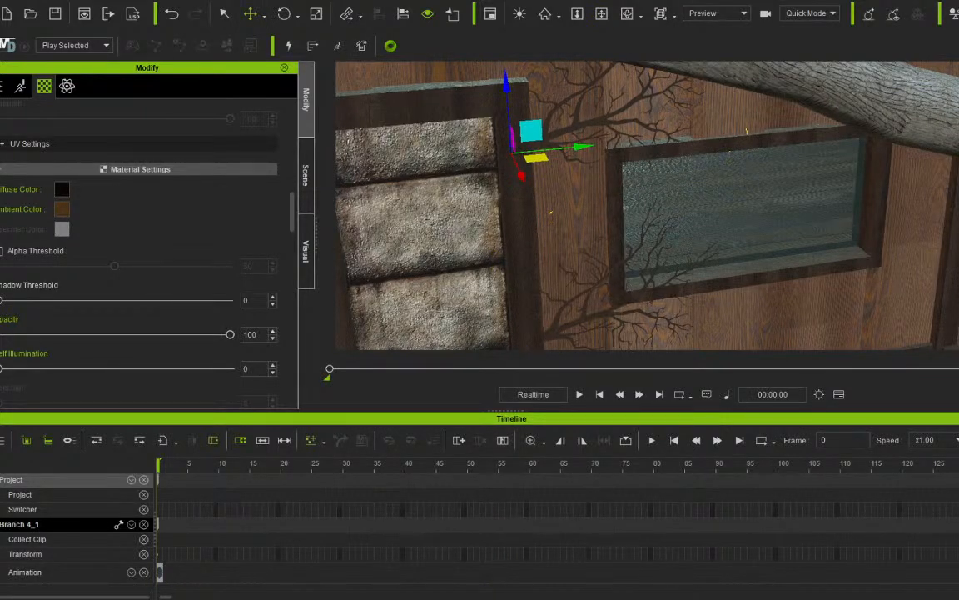
Rotate Branch 4_1 so it points downwards and reposition it between the post and the window.
left_click(284, 14)
left_click_drag(518, 138, 522, 191)
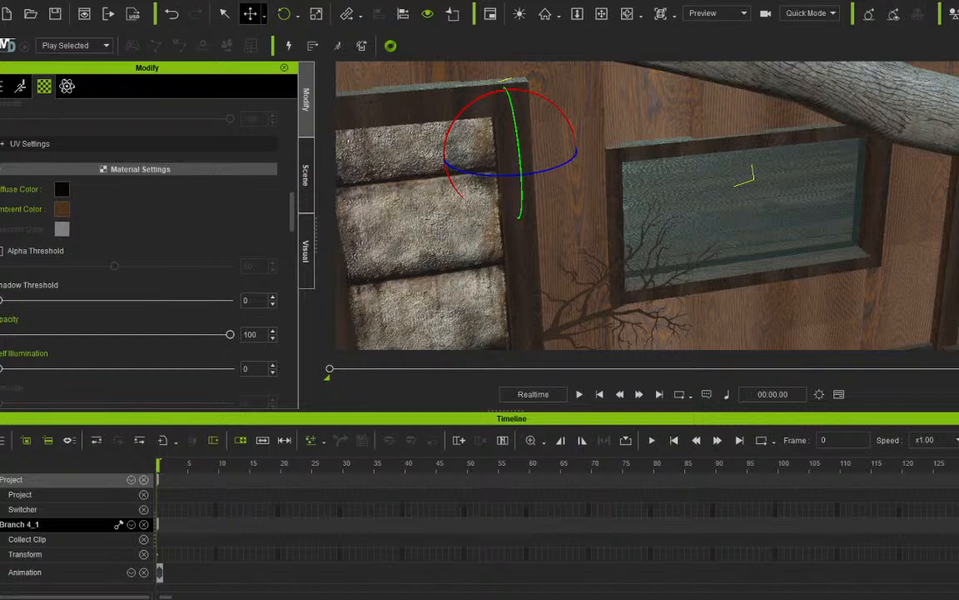
left_click(251, 13)
left_click_drag(535, 157, 575, 240)
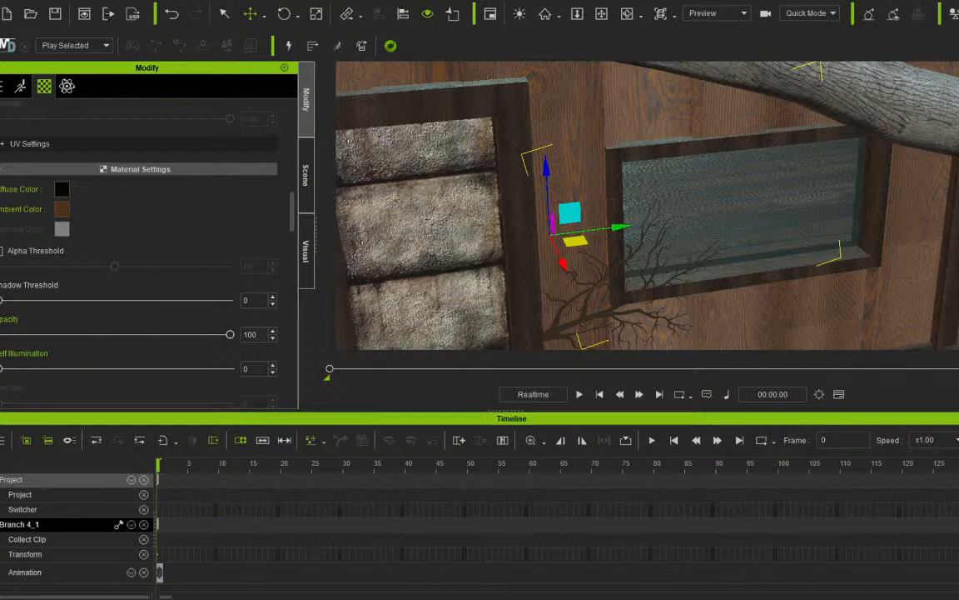
left_click_drag(575, 240, 557, 263)
left_click(284, 13)
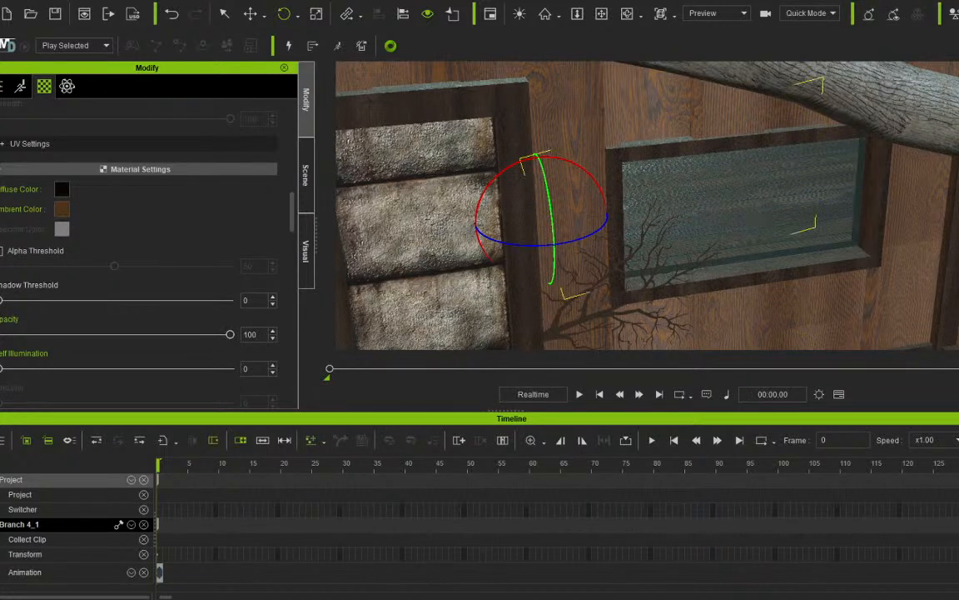
Make the Branch 4_1 material 2-sided.
scroll(141, 250, "down", 5)
scroll(142, 250, "down", 3)
scroll(142, 250, "up", 6)
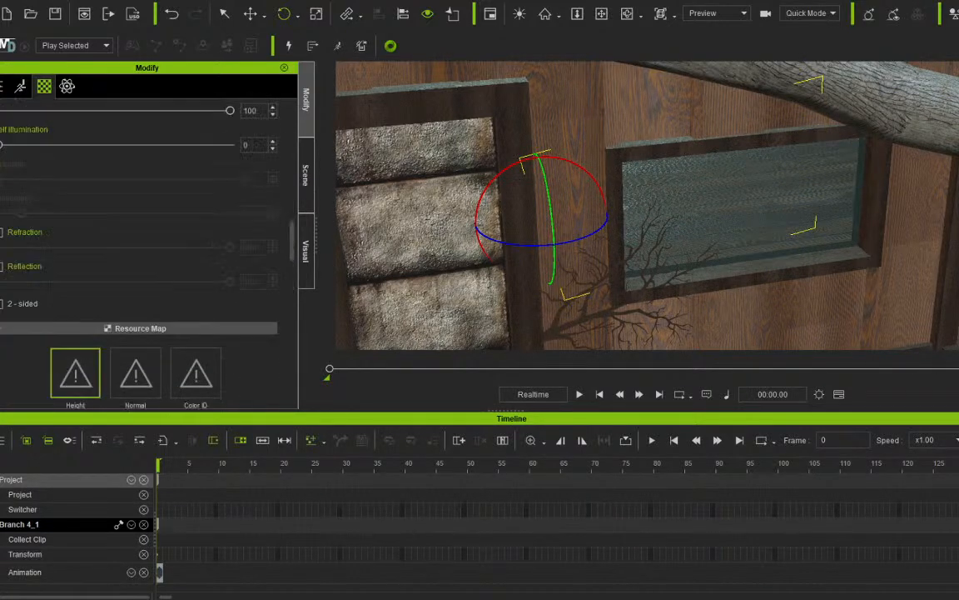
left_click(1, 304)
Tilt Branch 4_1 down from the top of the post towards the window's upper corner and scale it down slightly.
left_click_drag(553, 229, 556, 255)
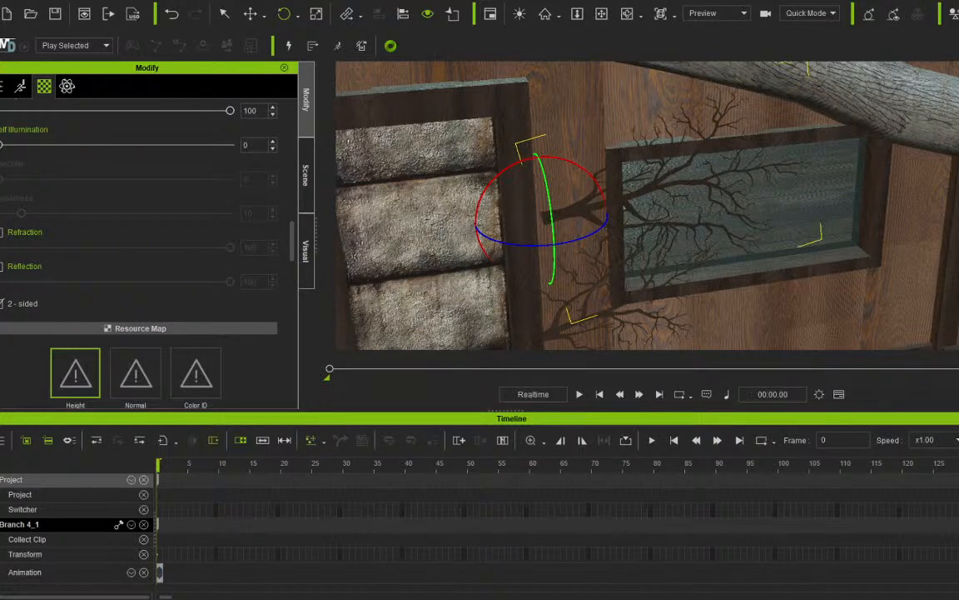
left_click(250, 13)
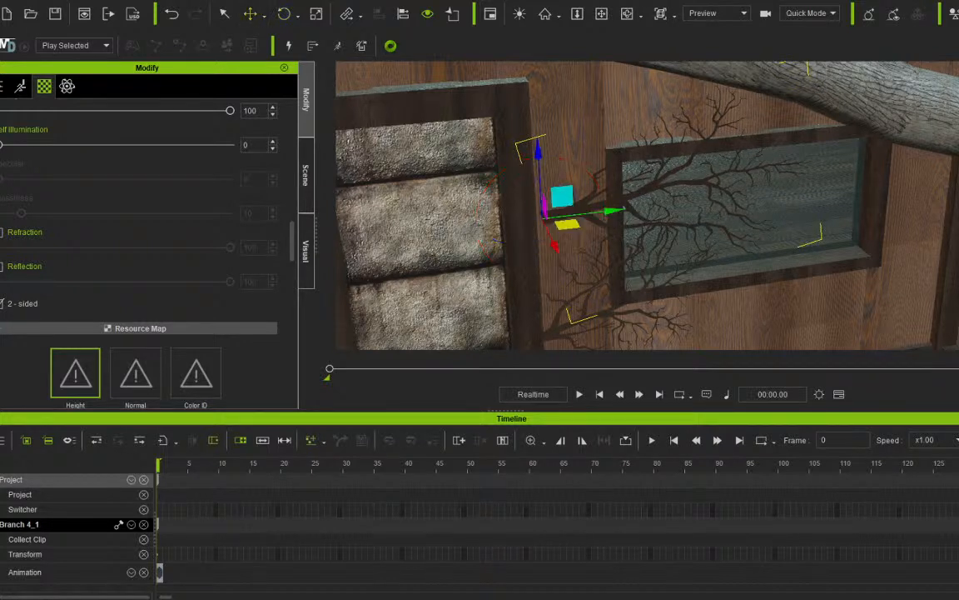
left_click_drag(562, 196, 531, 129)
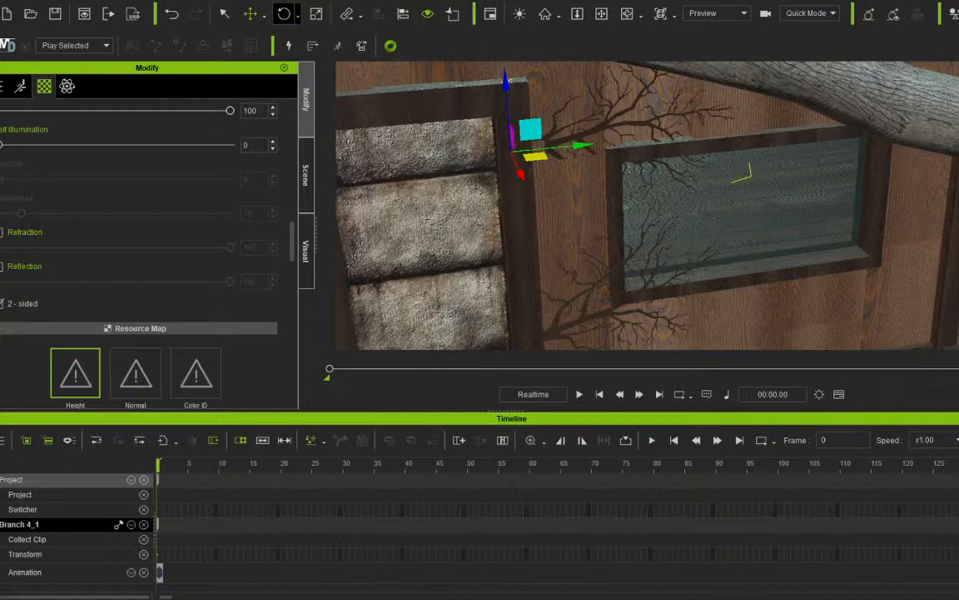
left_click(284, 14)
left_click_drag(563, 115, 528, 74)
left_click(251, 13)
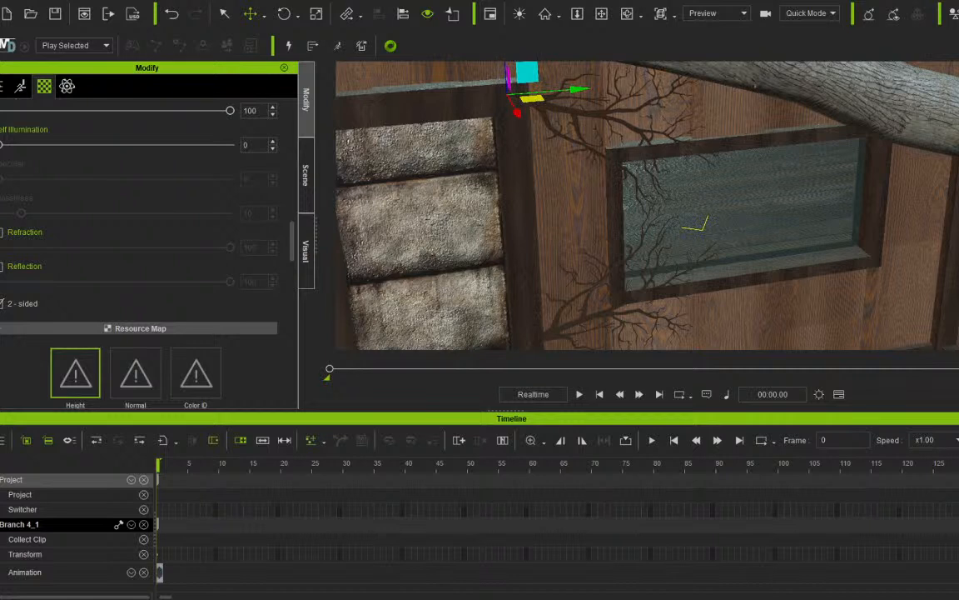
key("r")
left_click_drag(507, 94, 531, 93)
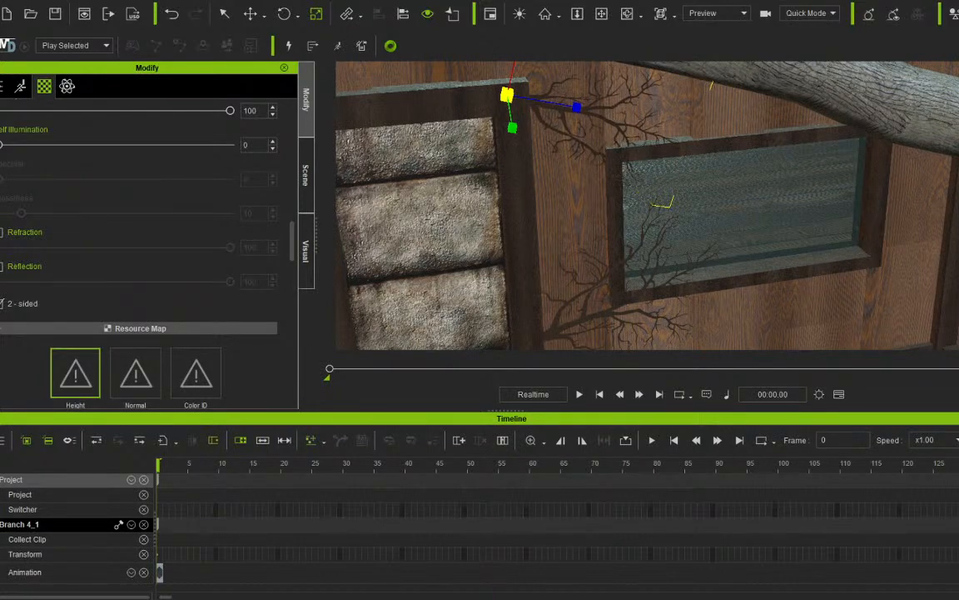
Duplicate Branch 4_1 and place the copy below the window with its twigs pointing back towards the post.
key("e")
key("w")
left_click(825, 83)
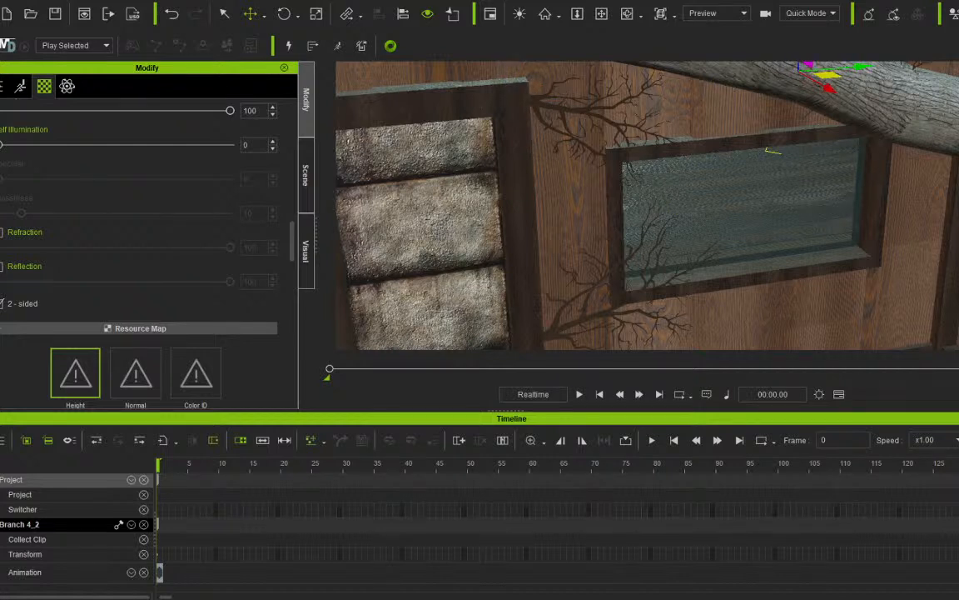
left_click_drag(825, 79, 648, 237)
key("e")
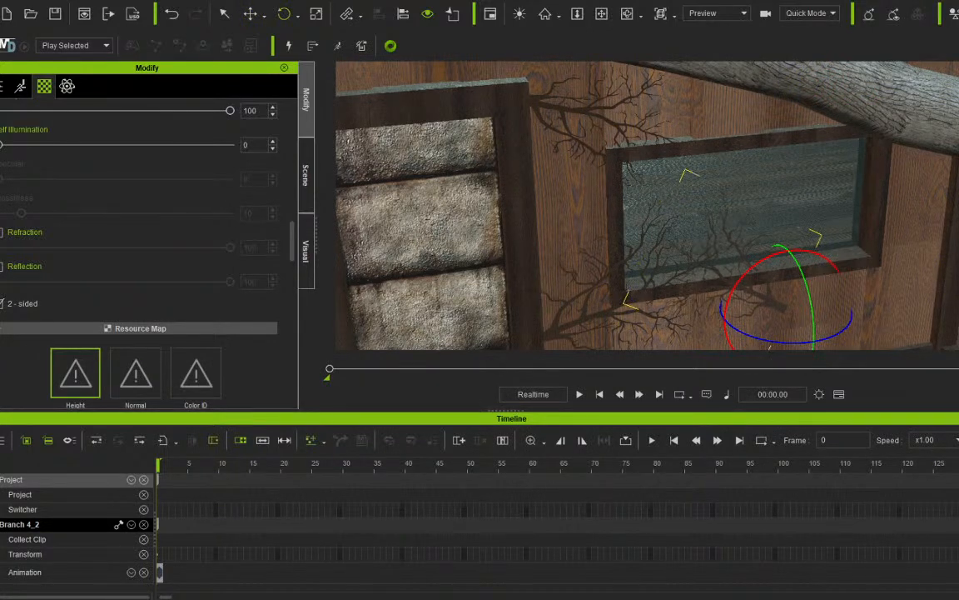
Enlarge Branch 4_2 and shift it along its local axes so its trunk sits in the room corner beside the window.
key("r")
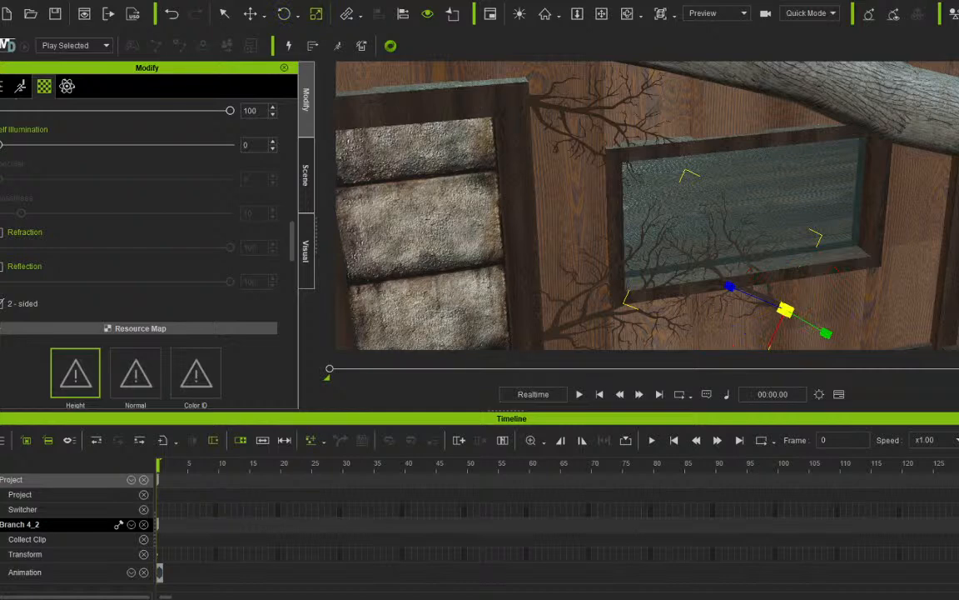
left_click_drag(601, 14, 625, 75)
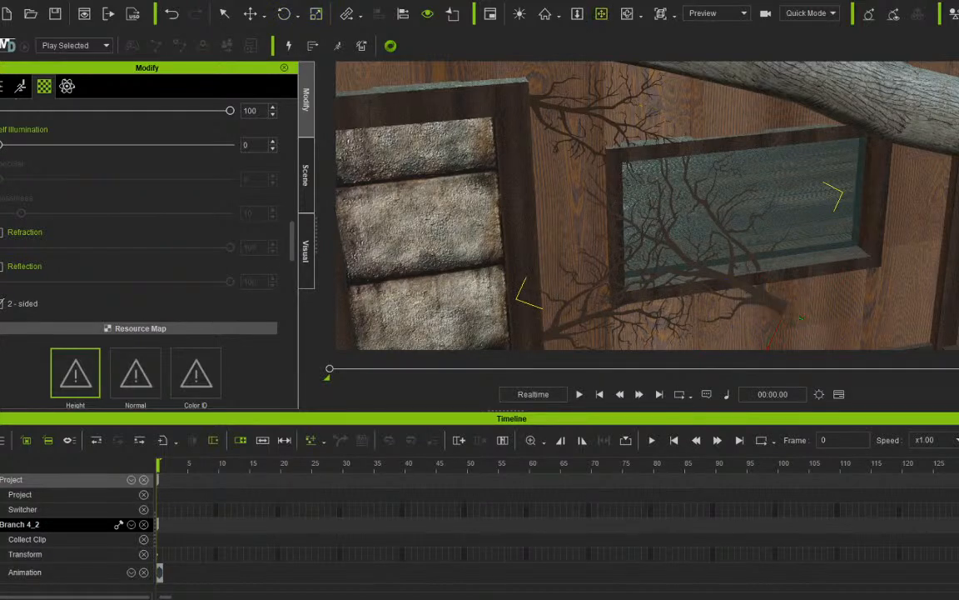
middle_click_drag(620, 200, 664, 263)
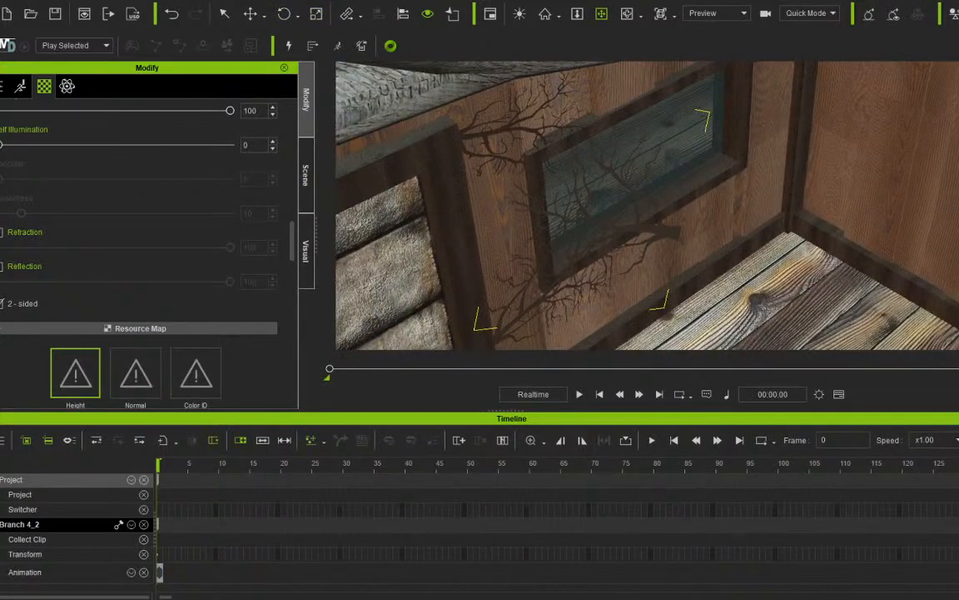
key("w")
left_click(264, 15)
left_click(284, 51)
left_click_drag(643, 234, 765, 220)
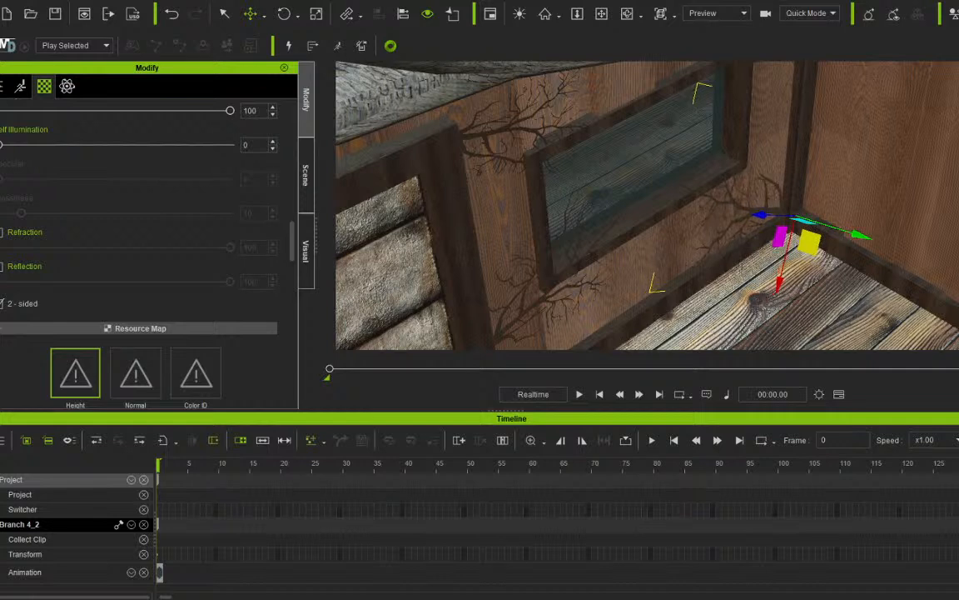
Rotate Branch 4_2 slightly in the room corner so its twigs lie along the window wall, switching to local rotation.
left_click(284, 13)
left_click_drag(791, 257, 806, 258)
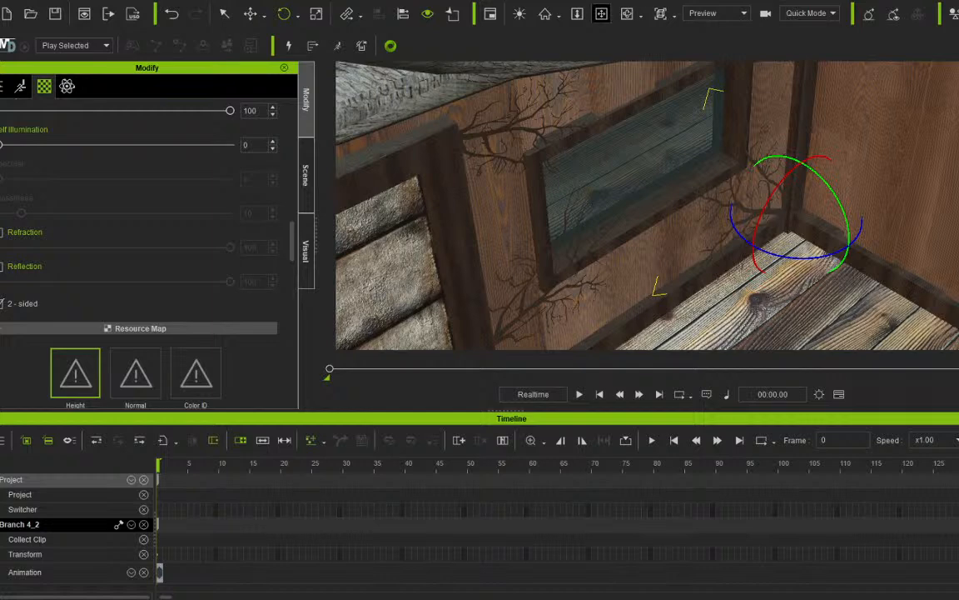
left_click(627, 14)
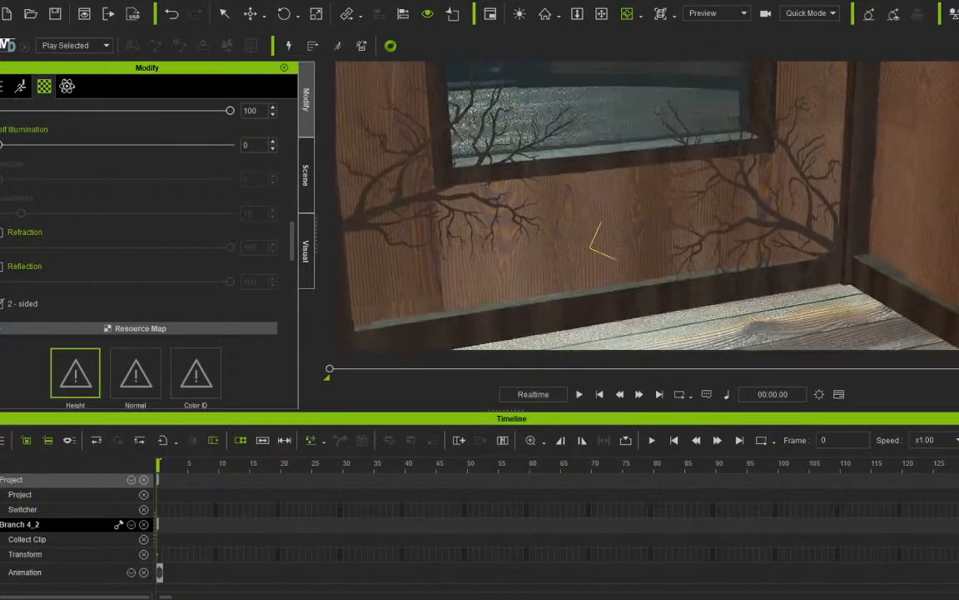
key("e")
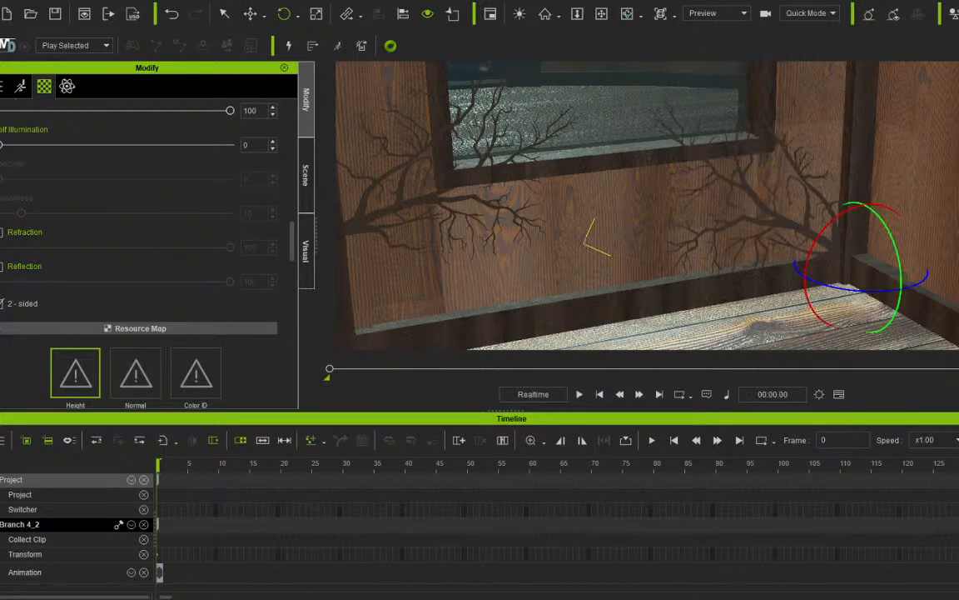
left_click(297, 15)
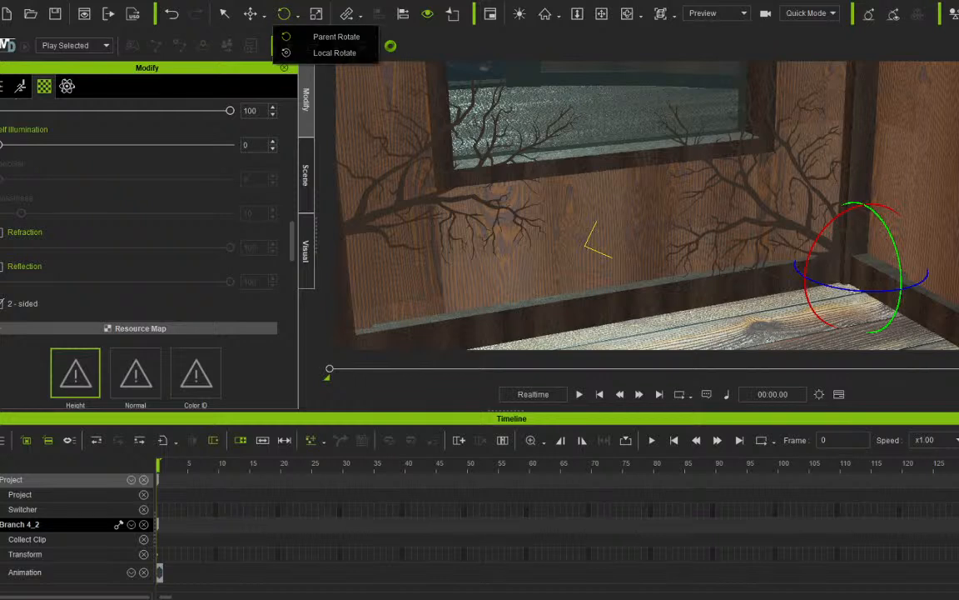
left_click(334, 52)
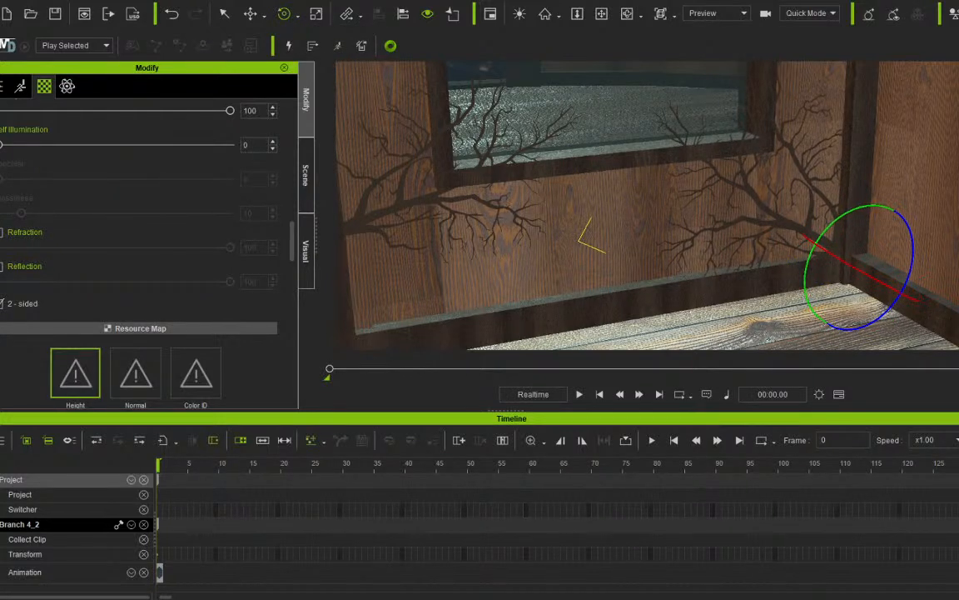
Examine how Branch 4_2 sits against the wall and window frame from several angles.
middle_click_drag(581, 236, 625, 114)
scroll(625, 200, "down", 2)
scroll(624, 200, "up", 2)
middle_click_drag(624, 200, 655, 205)
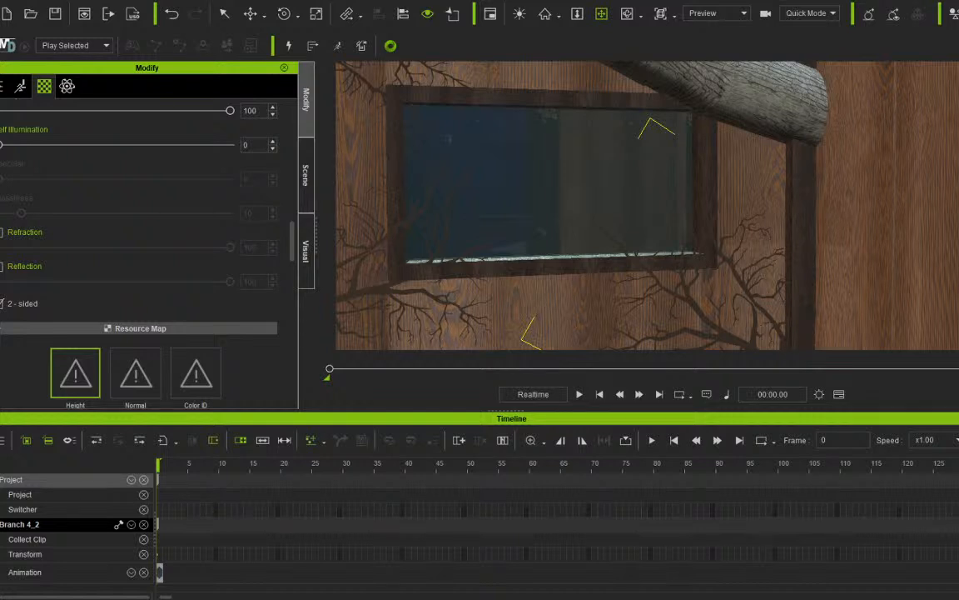
right_click_drag(600, 200, 558, 258)
middle_click_drag(641, 250, 550, 147)
right_click_drag(550, 146, 519, 144)
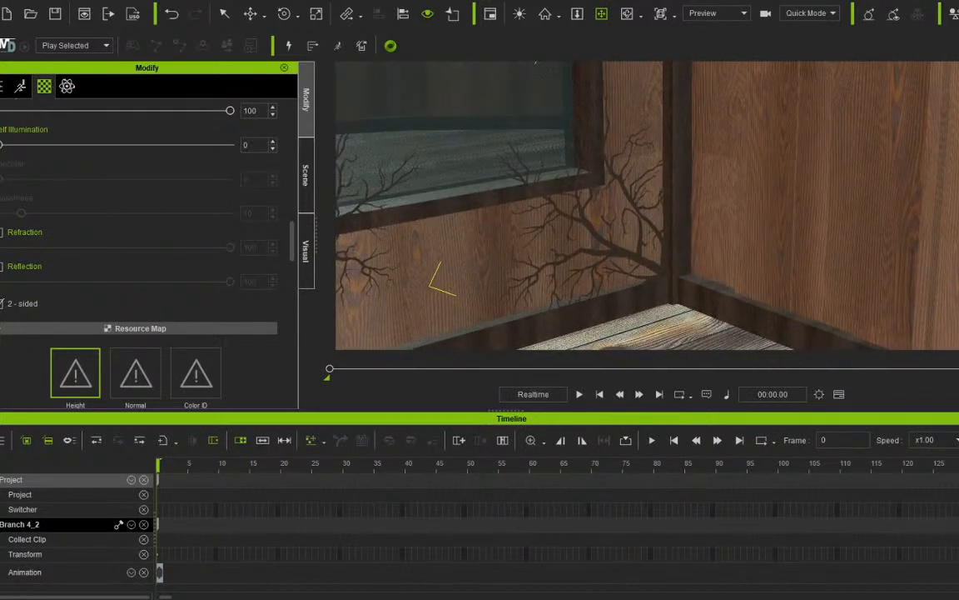
middle_click_drag(519, 144, 557, 130)
right_click_drag(557, 130, 557, 134)
scroll(556, 134, "up", 3)
scroll(556, 134, "down", 3)
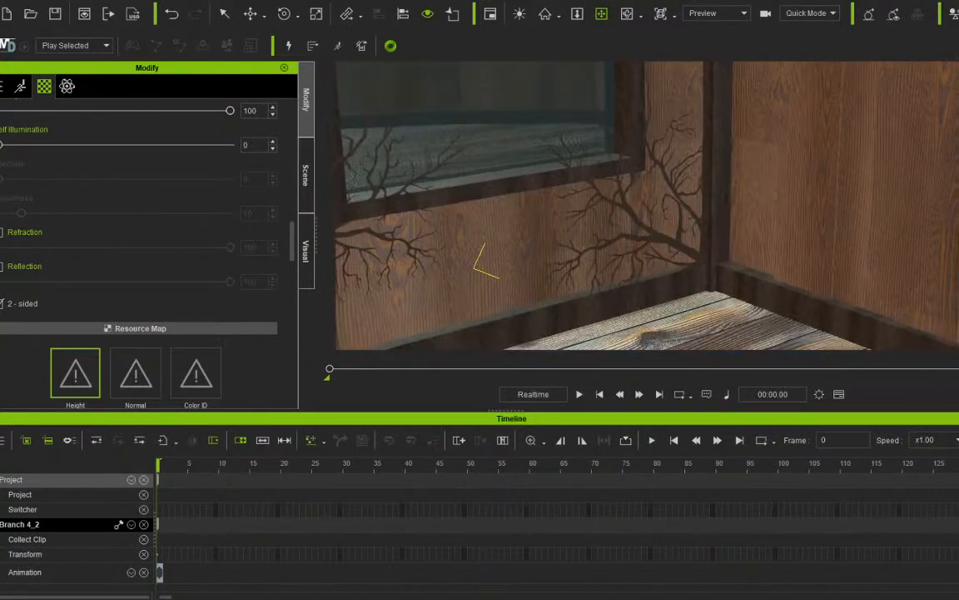
middle_click_drag(556, 134, 571, 198)
middle_click_drag(421, 169, 422, 178)
right_click_drag(422, 178, 431, 170)
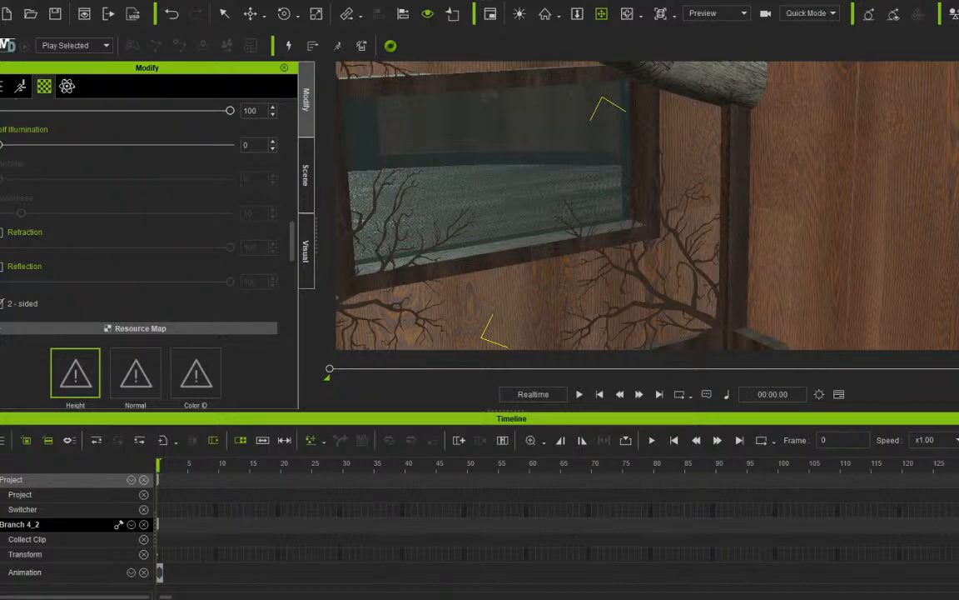
Enlarge Branch 4_2 in the room corner and rotate it slightly closer to the window wall.
left_click(316, 13)
left_click_drag(741, 340, 752, 308)
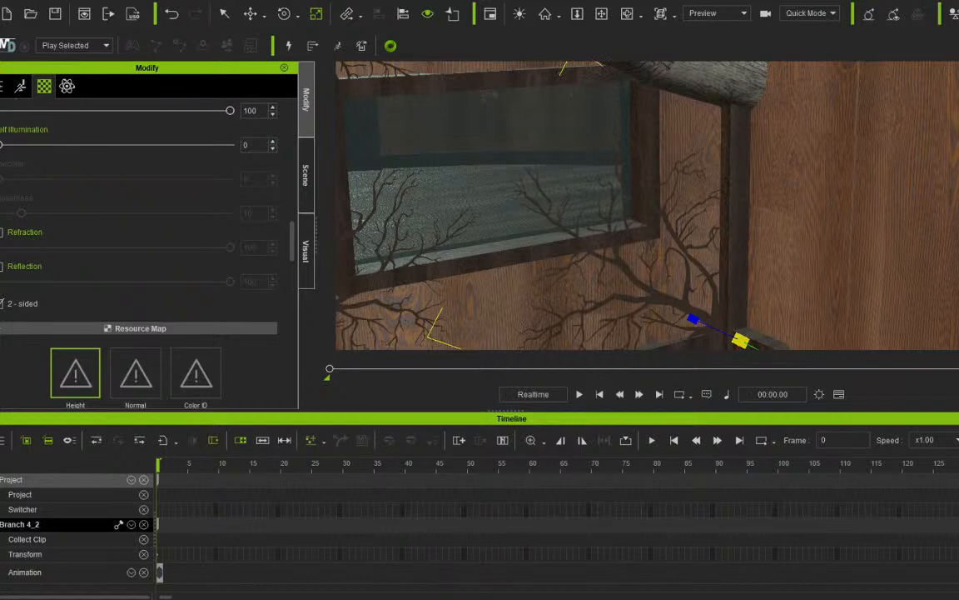
left_click_drag(602, 14, 556, 52)
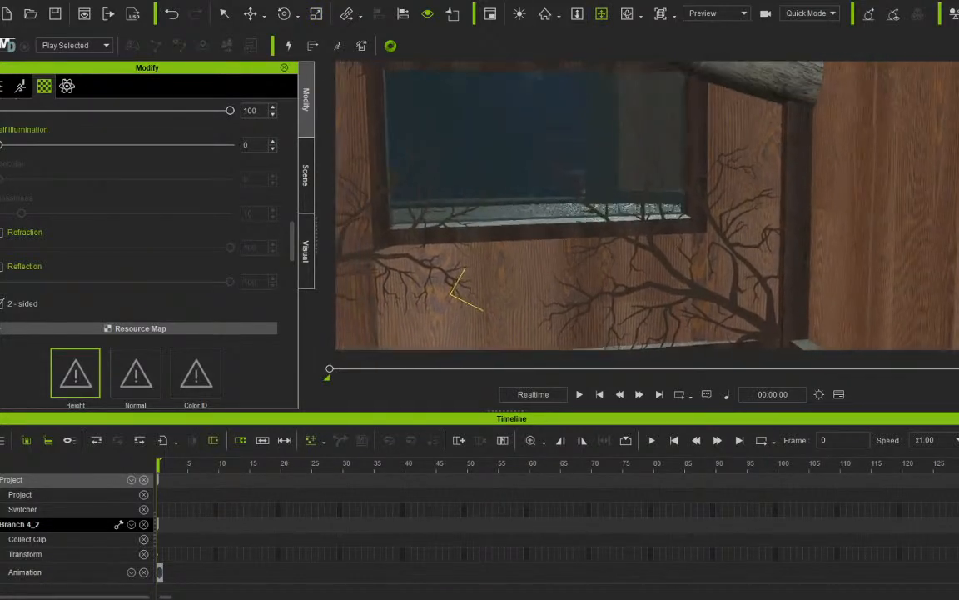
right_click_drag(557, 192, 583, 207)
left_click_drag(583, 206, 612, 293)
right_click_drag(612, 293, 588, 218)
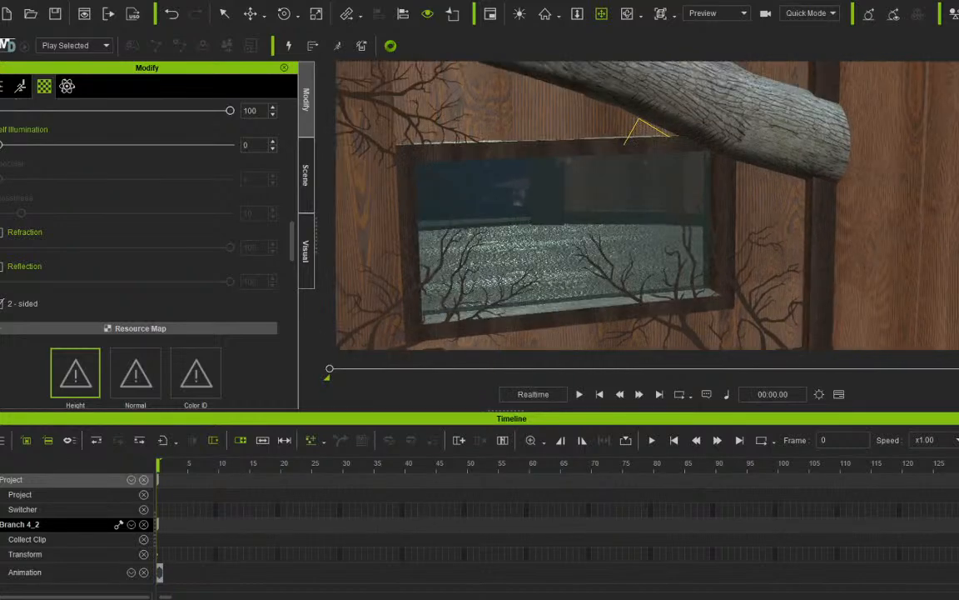
right_click_drag(662, 218, 690, 265)
left_click(284, 14)
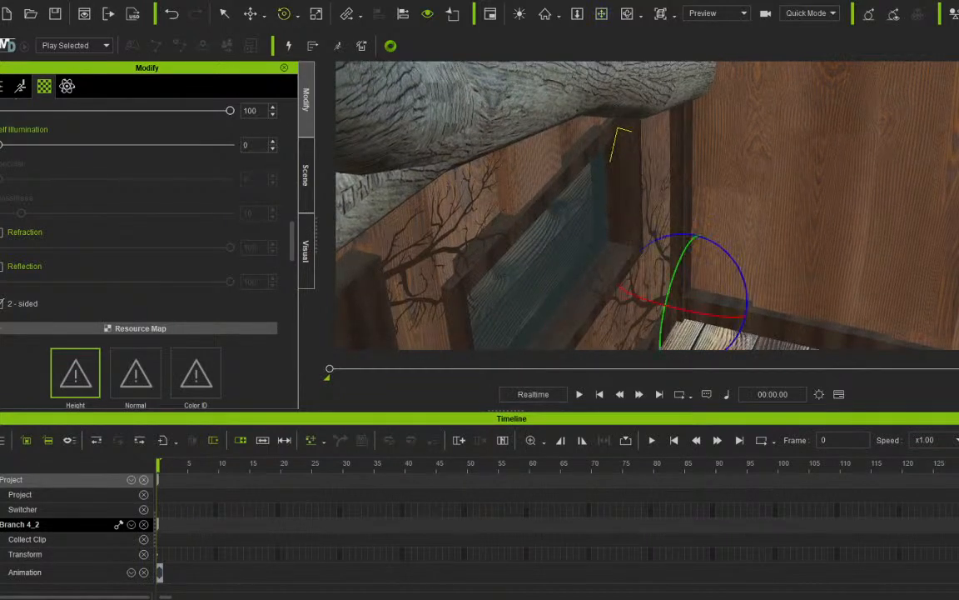
left_click_drag(673, 308, 661, 305)
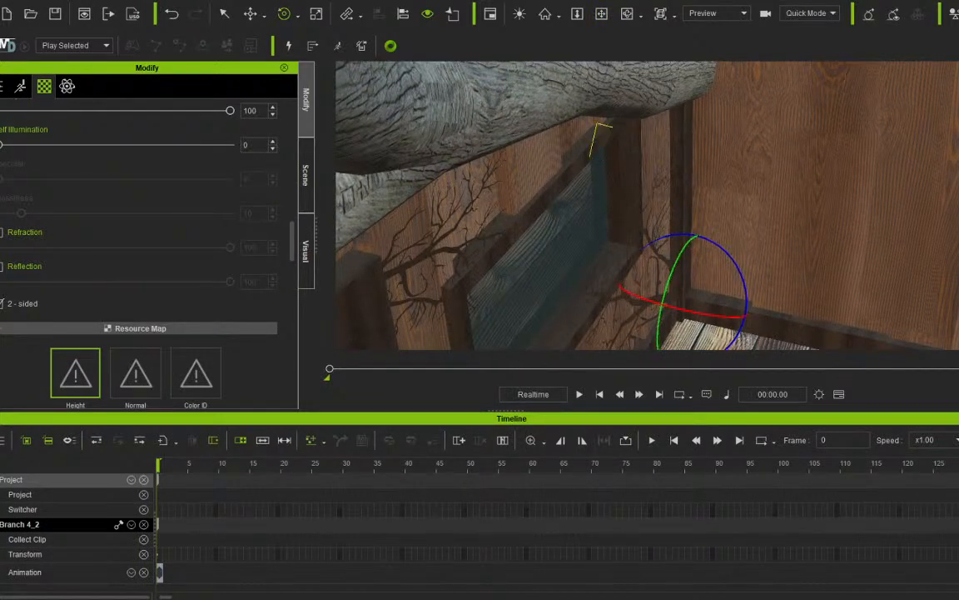
Check the placement of the enlarged Branch 4_2 relative to the window and the lower branch beside the post.
left_click(601, 13)
right_click_drag(667, 216, 583, 177)
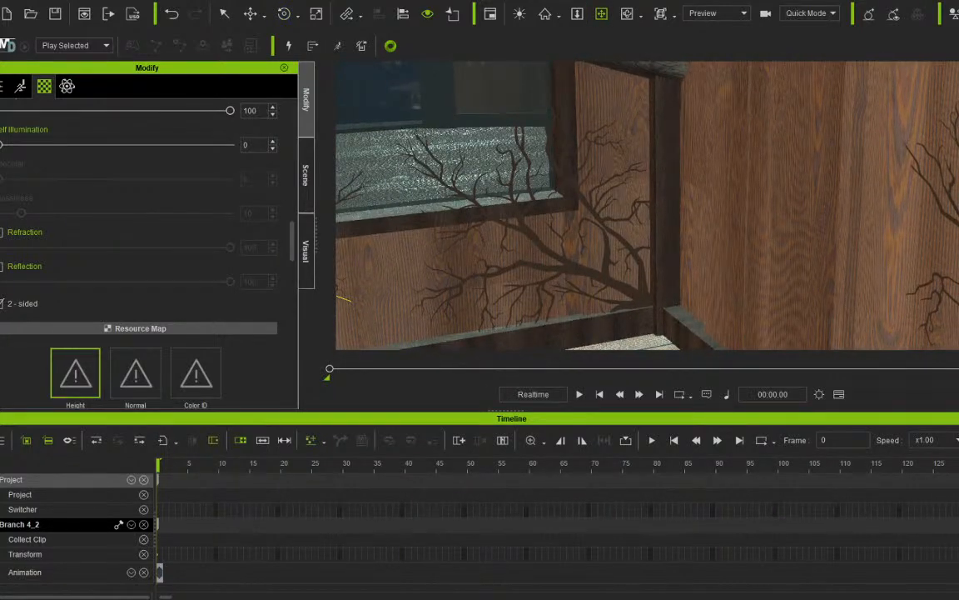
left_click_drag(583, 199, 553, 248)
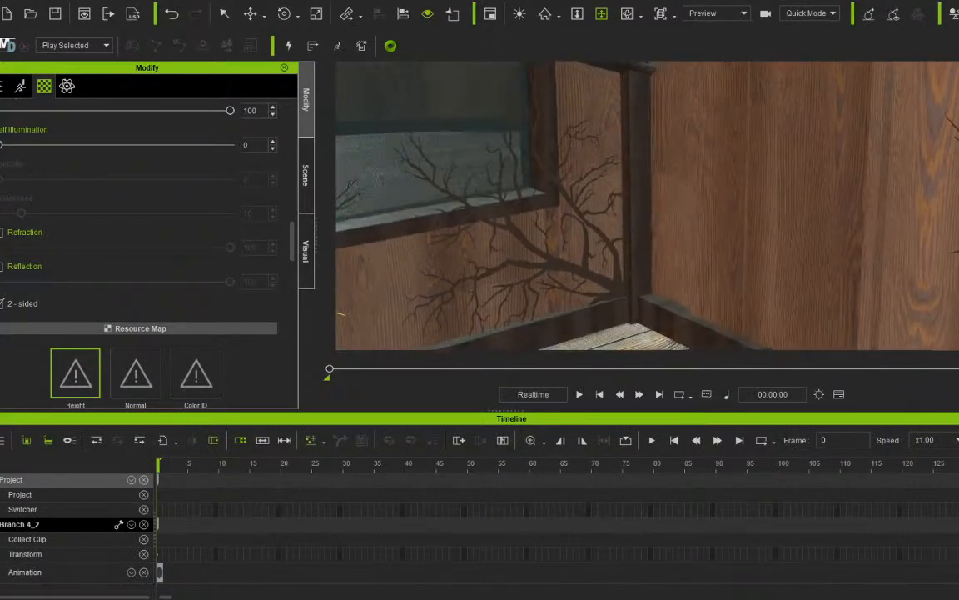
scroll(624, 208, "up", 5)
scroll(646, 205, "down", 5)
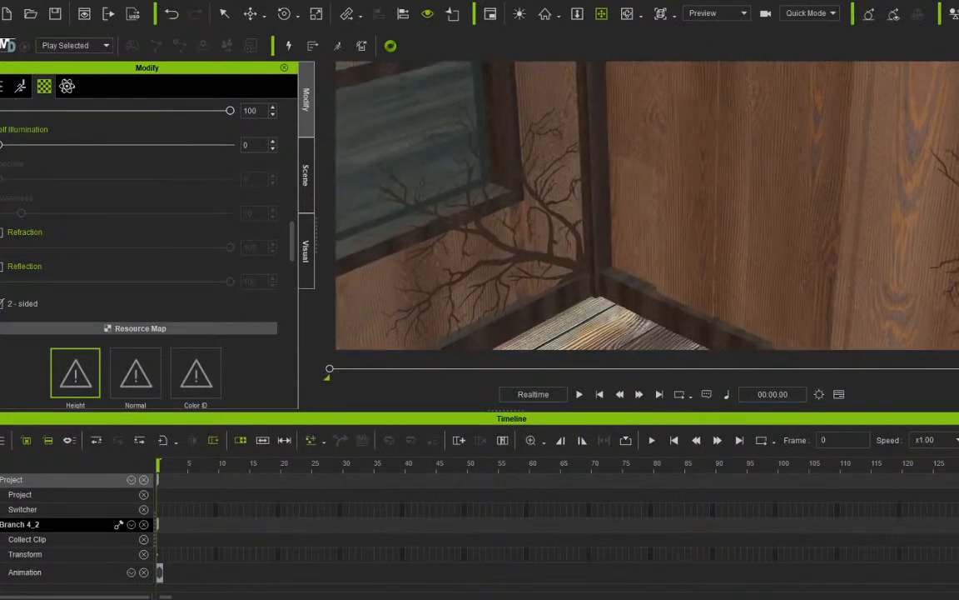
left_click_drag(533, 217, 750, 200)
left_click_drag(666, 200, 520, 230)
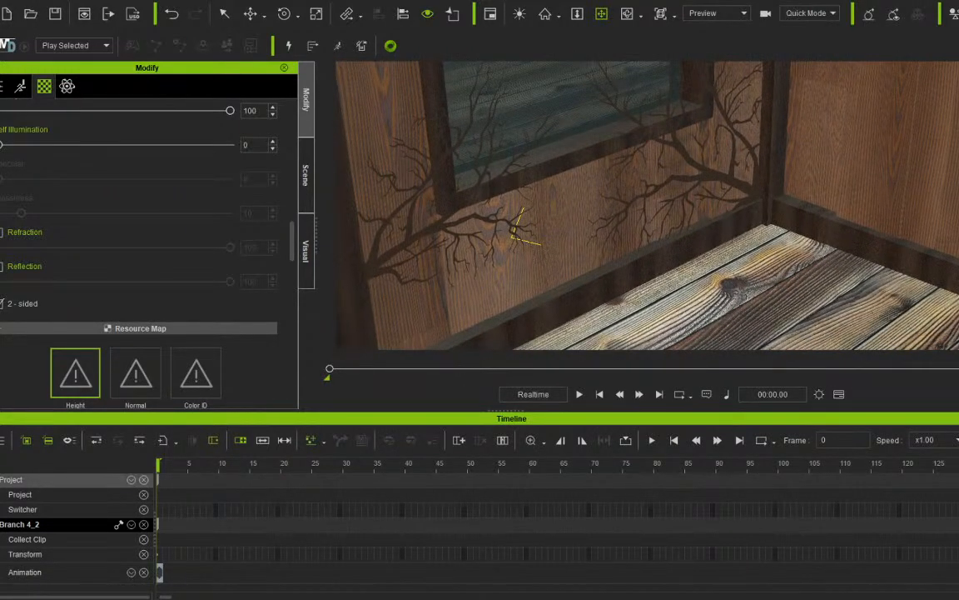
right_click_drag(575, 212, 635, 246)
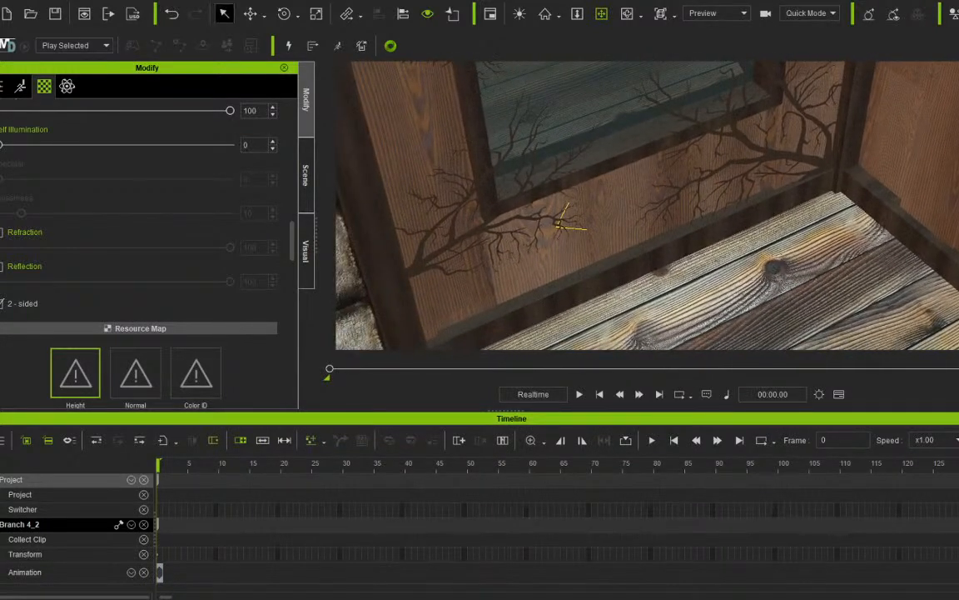
Rotate Branch 4_0 slightly at the post below the window.
left_click(733, 160)
left_click(762, 155)
left_click(284, 14)
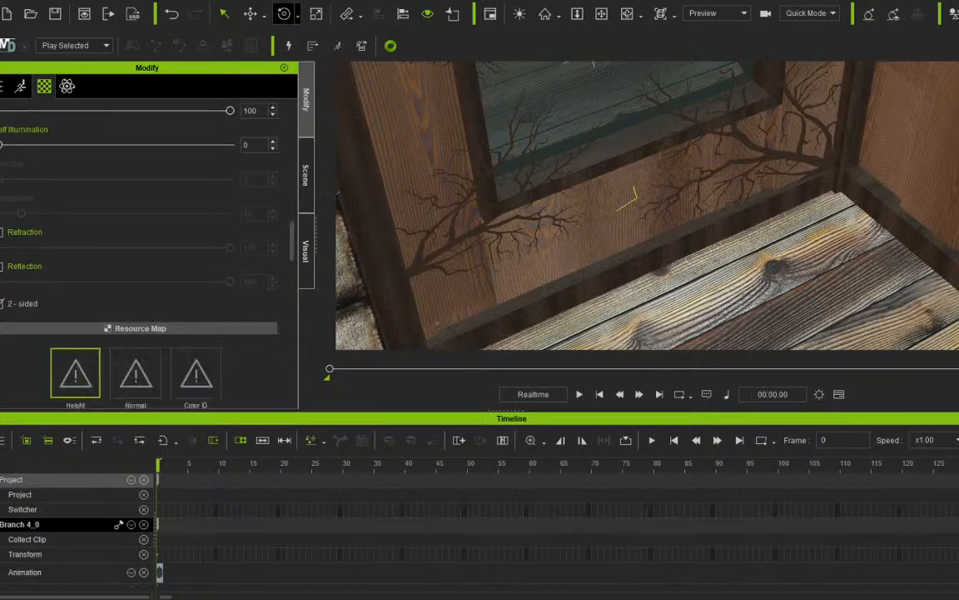
left_click_drag(448, 273, 448, 276)
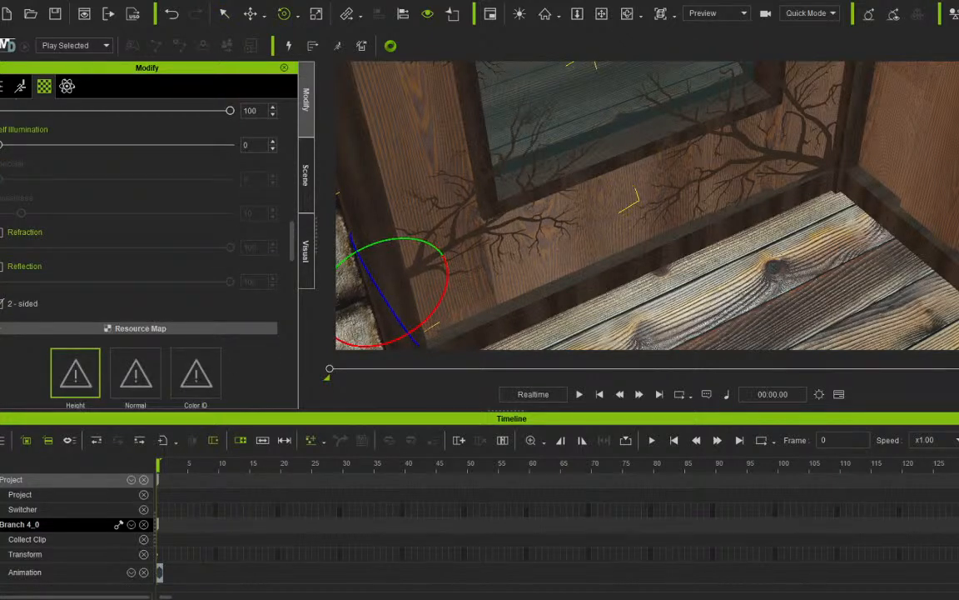
Find Branch 4_1 in the scene and shift it slightly from the post towards the window's upper corner.
left_click(602, 13)
left_click_drag(604, 125, 583, 245)
right_click_drag(583, 245, 608, 266)
key("q")
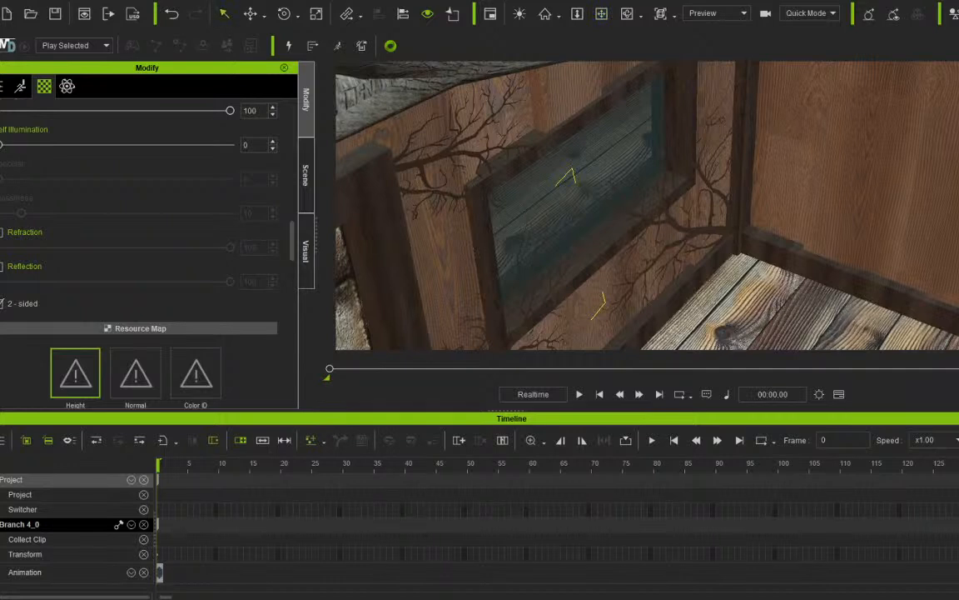
left_click(576, 204)
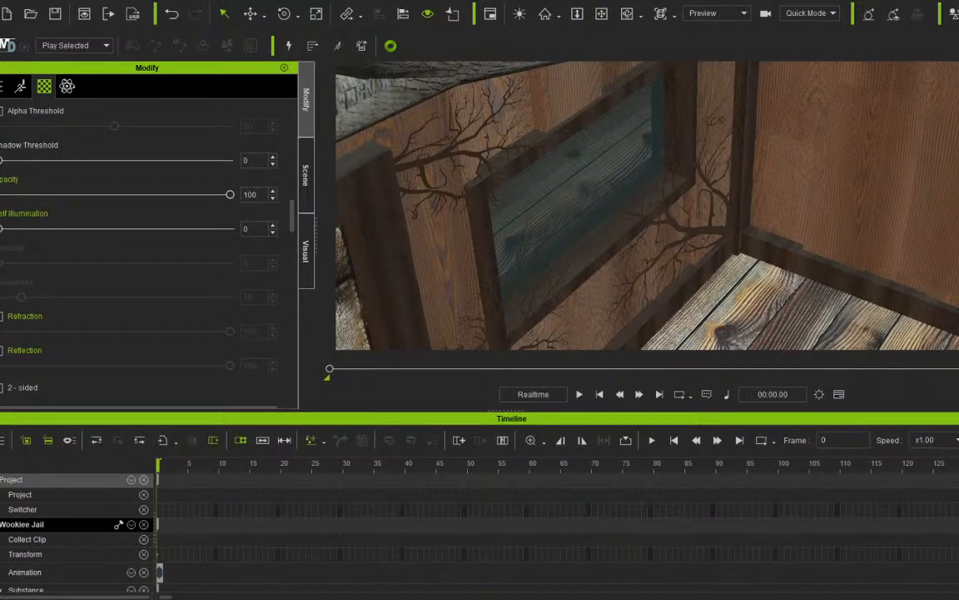
left_click(305, 174)
scroll(167, 203, "down", 3)
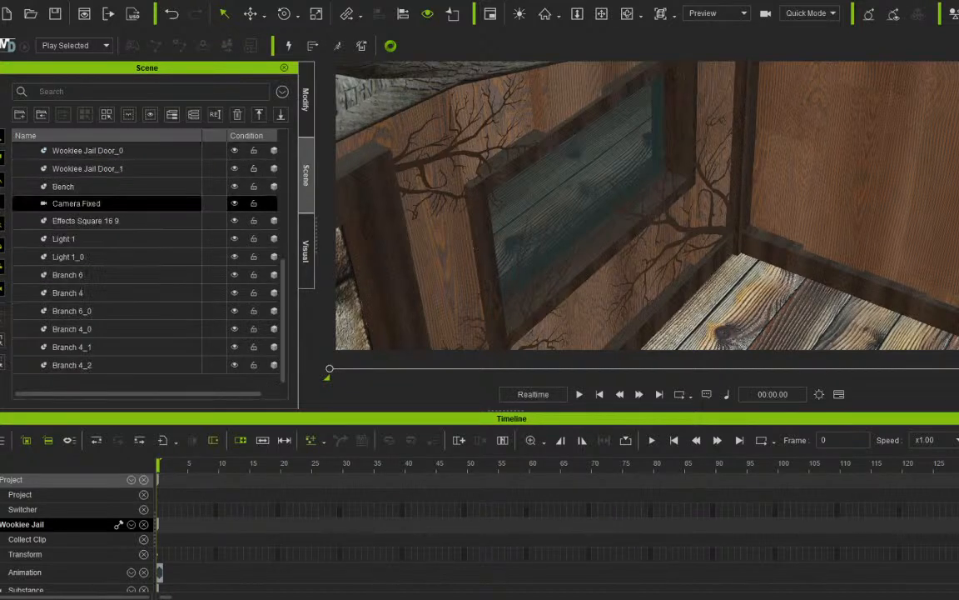
left_click(72, 310)
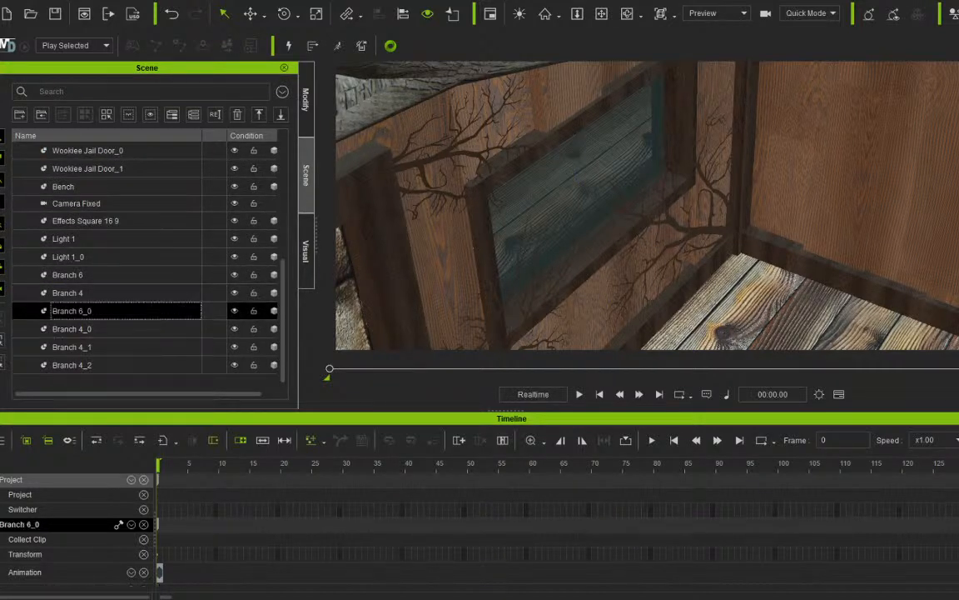
left_click(70, 294)
left_click(72, 347)
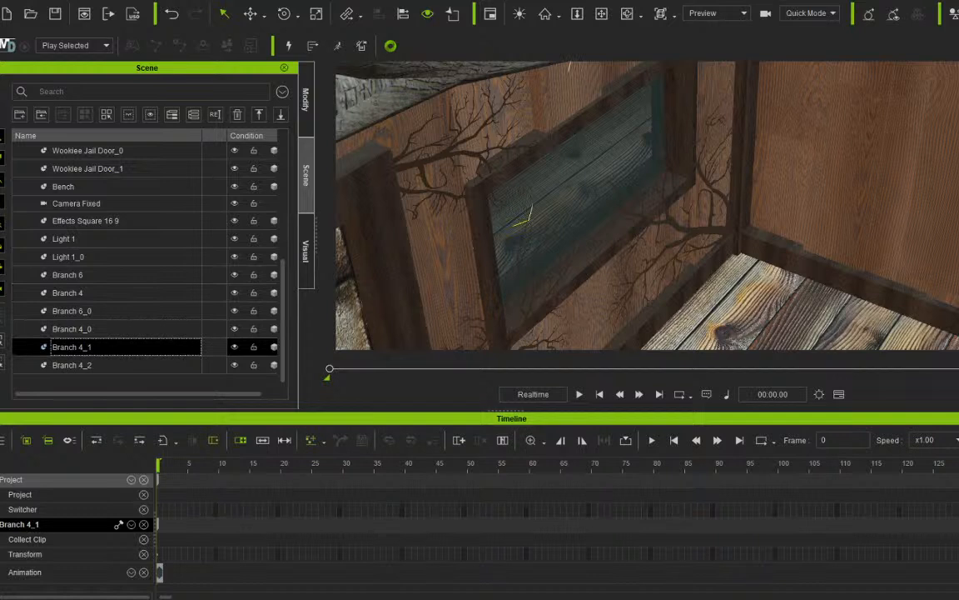
left_click(252, 14)
left_click_drag(389, 180, 405, 182)
Rotate Branch 4_1 slightly around its trunk at the top of the post.
left_click(627, 13)
left_click_drag(566, 179, 779, 241)
key("e")
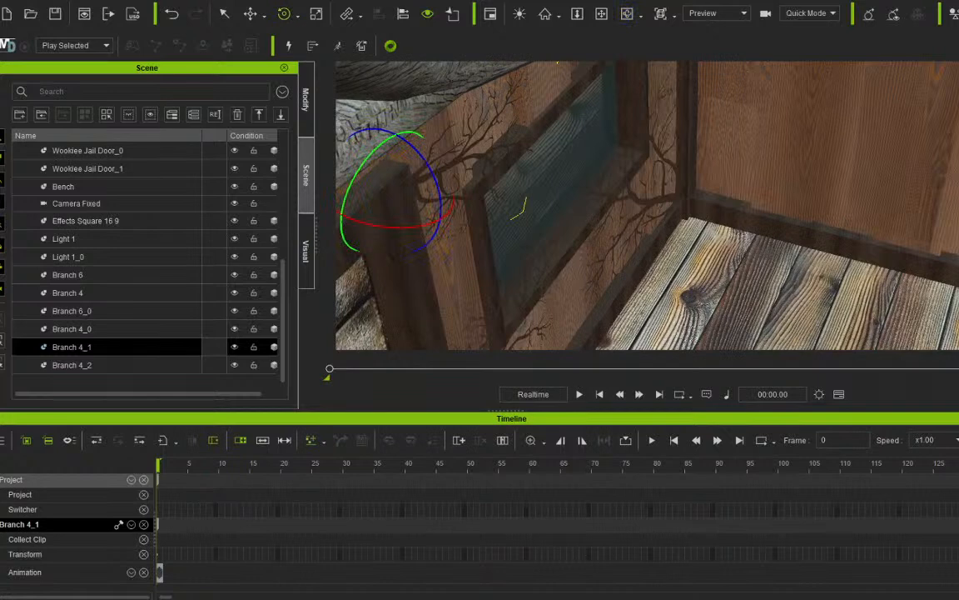
left_click_drag(440, 208, 438, 188)
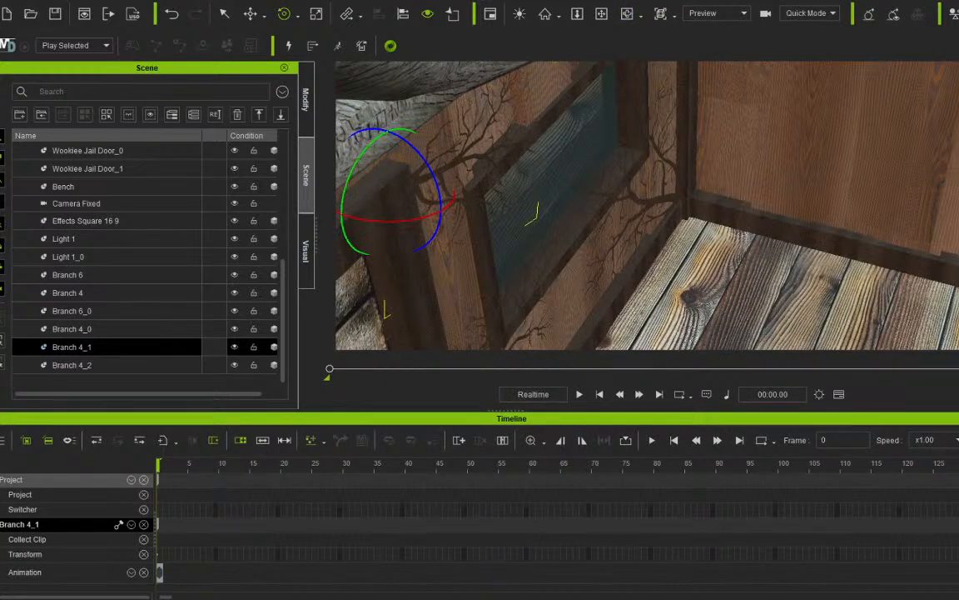
Inspect all the branches around the window from several viewing angles.
middle_click_drag(633, 208, 649, 192)
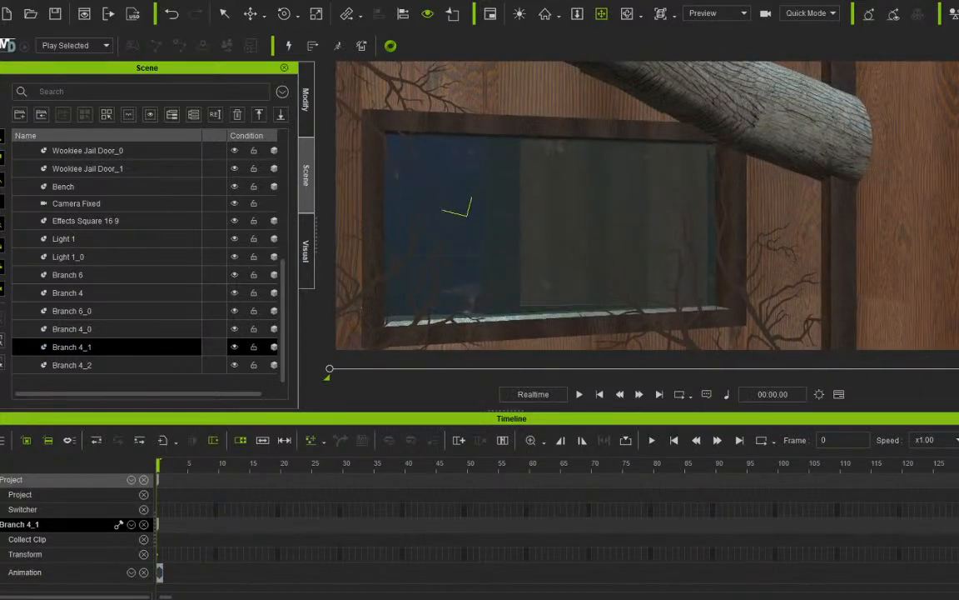
right_click_drag(658, 192, 633, 218)
middle_click_drag(633, 219, 557, 157)
right_click_drag(558, 157, 596, 170)
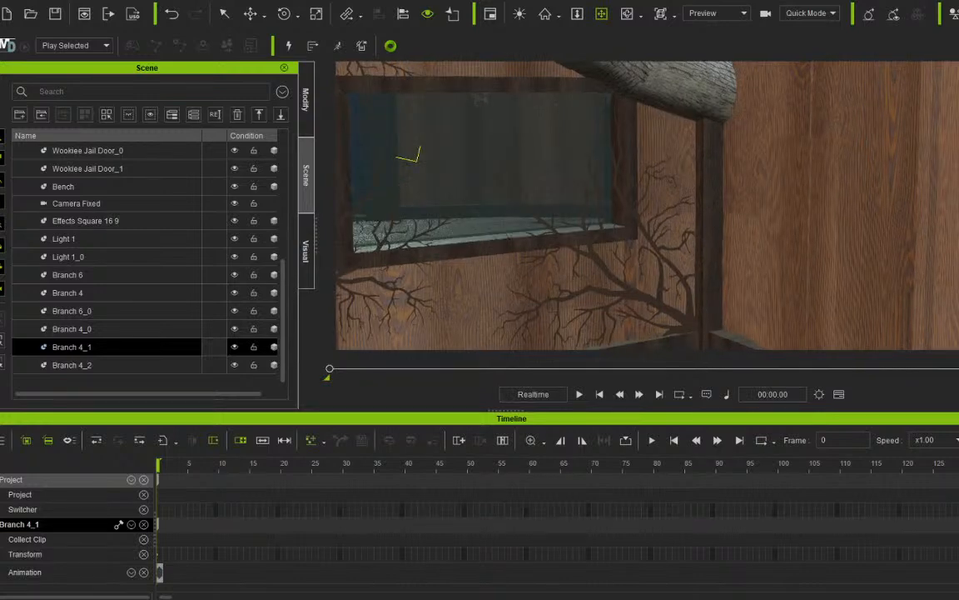
middle_click_drag(596, 170, 670, 167)
right_click_drag(670, 166, 655, 215)
middle_click_drag(655, 215, 698, 262)
right_click_drag(697, 262, 690, 267)
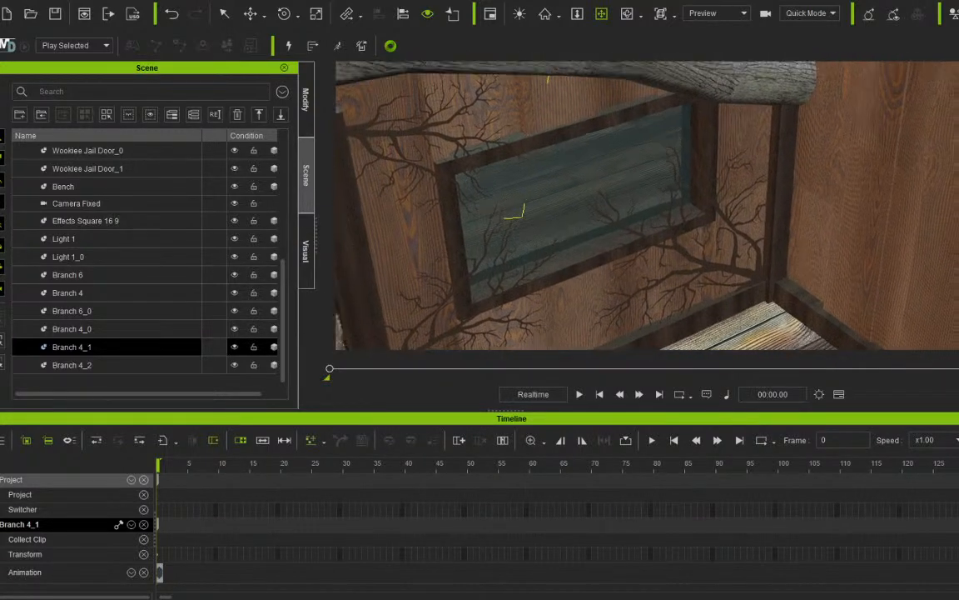
middle_click_drag(690, 266, 615, 216)
right_click_drag(615, 217, 639, 161)
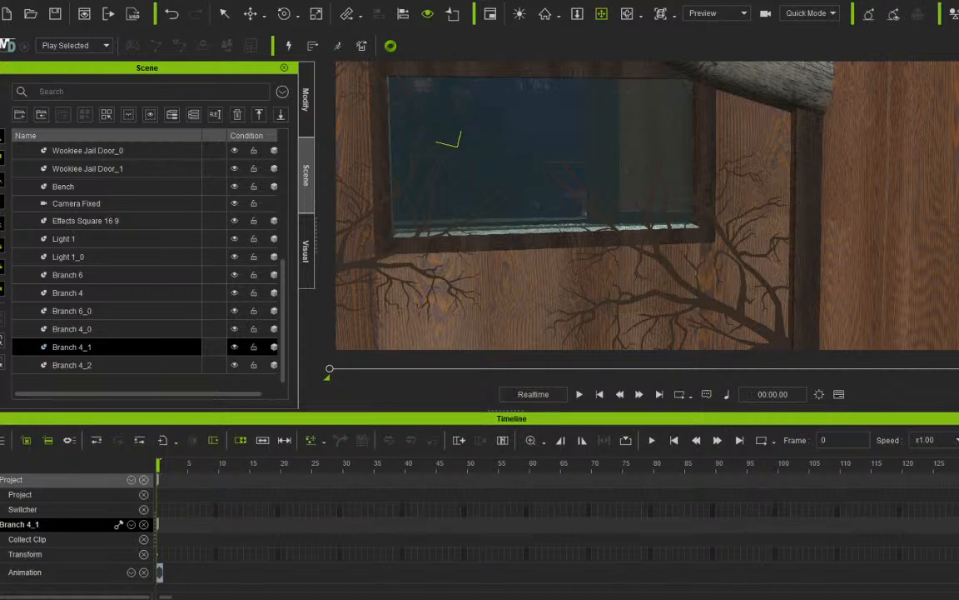
Move the playhead to frame 11826.
key("End")
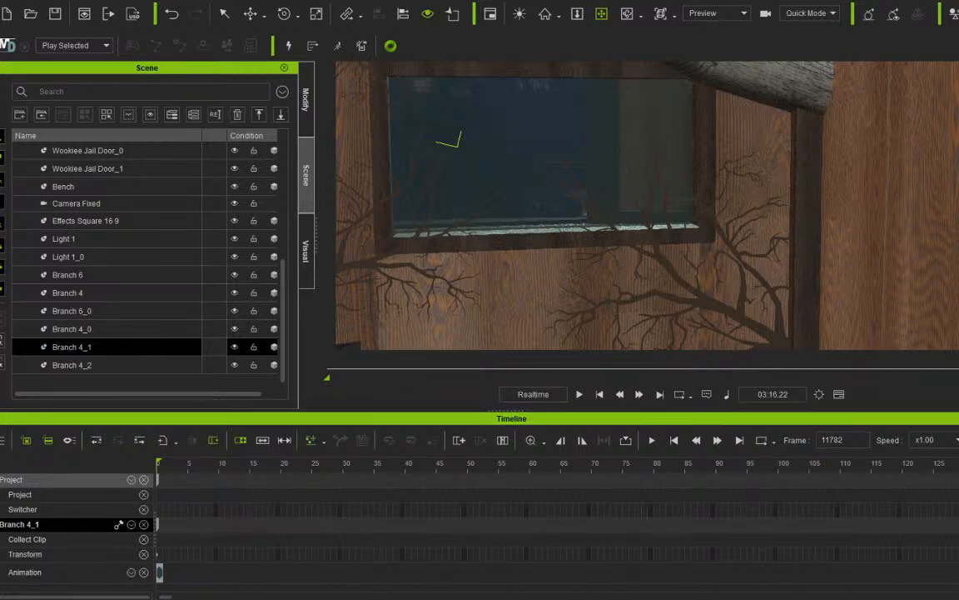
left_click(658, 394)
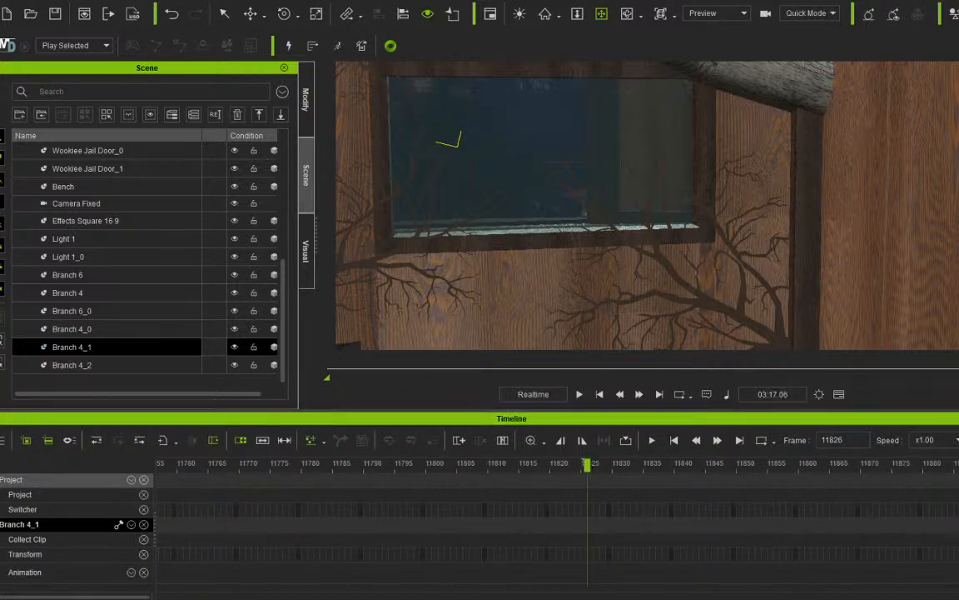
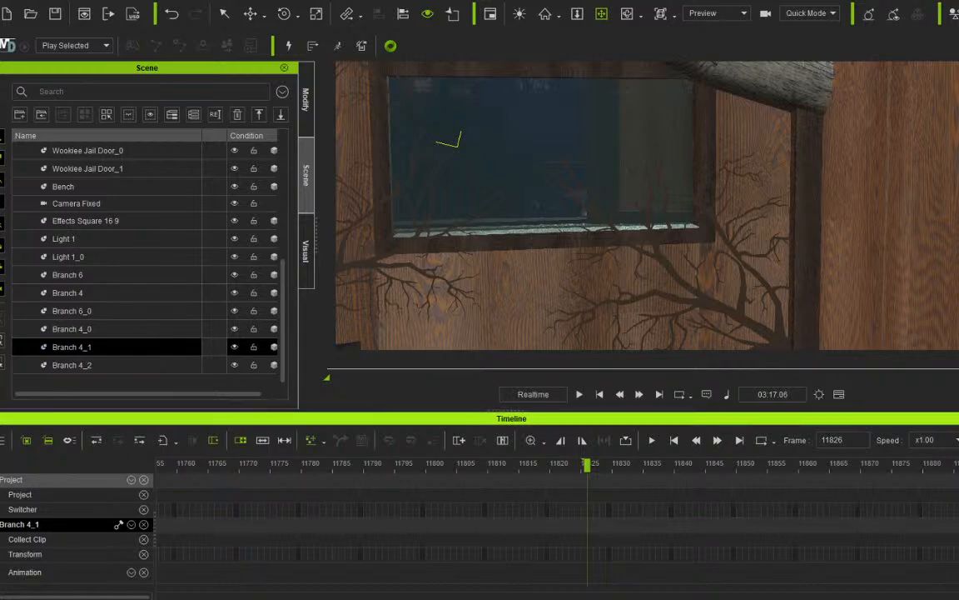
Examine the window wall, door post, branches and floor of the cell from closer and wider viewing angles.
left_click_drag(500, 204, 841, 223)
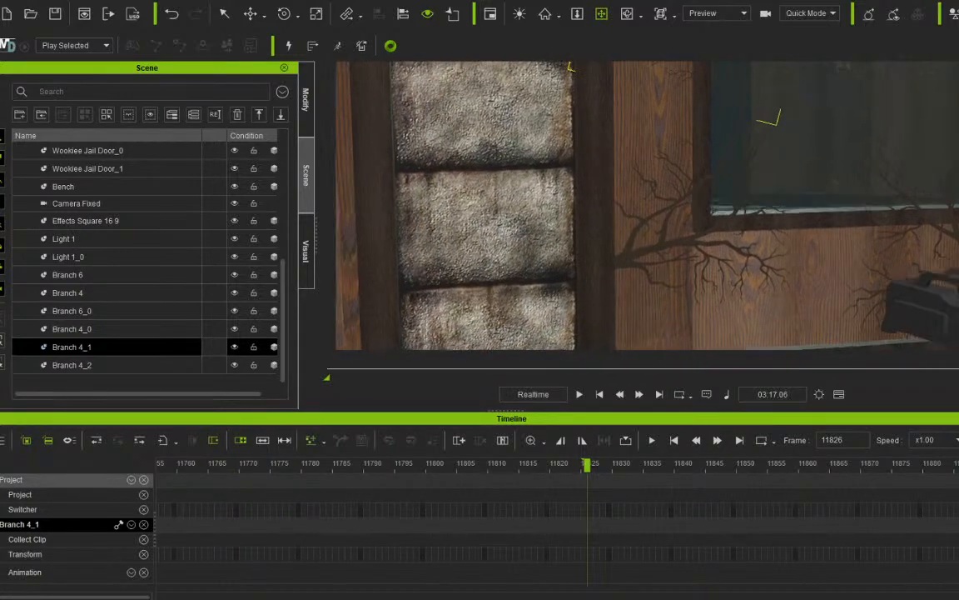
right_click_drag(841, 223, 762, 275)
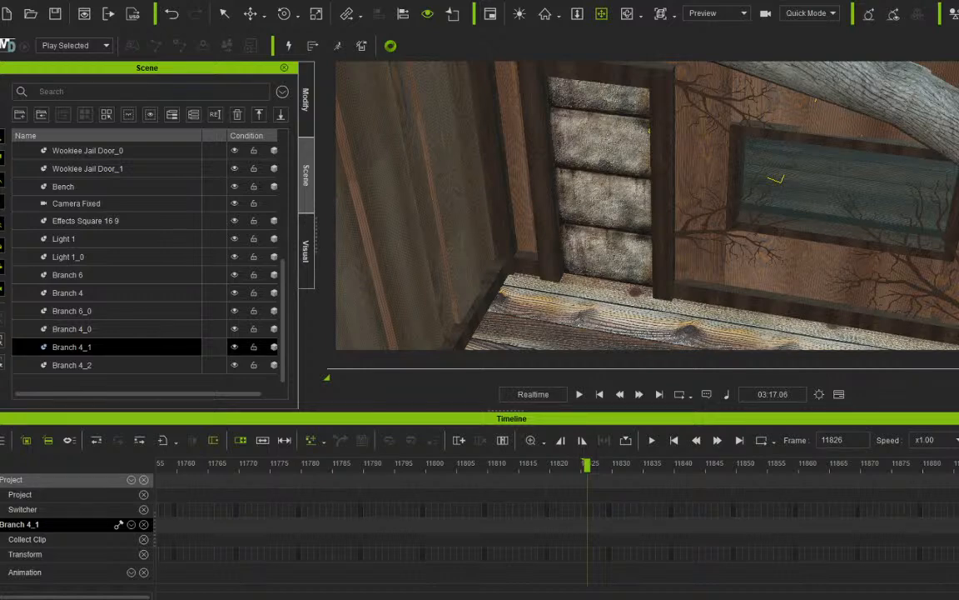
middle_click_drag(648, 204, 533, 205)
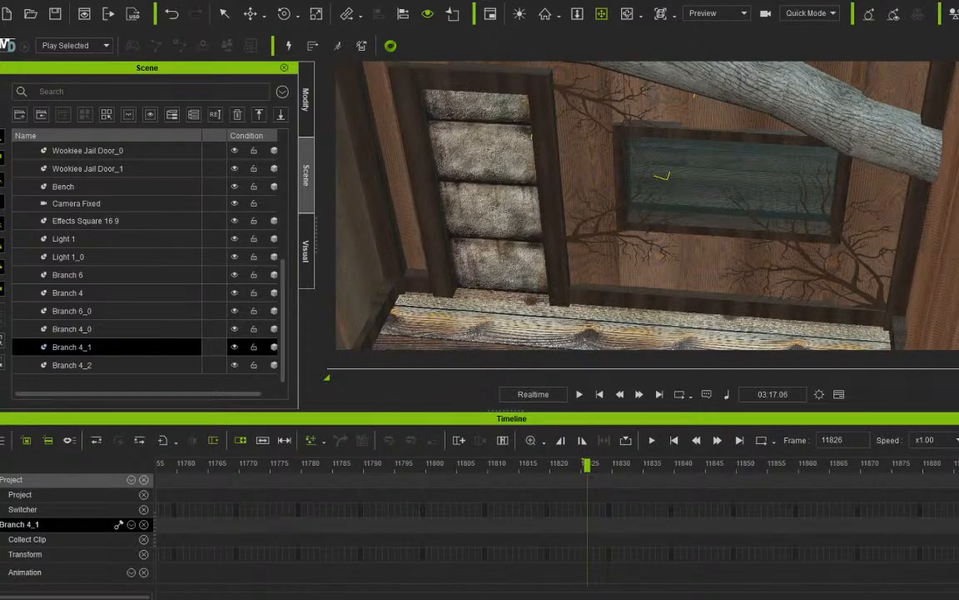
right_click_drag(533, 205, 684, 205)
middle_click_drag(648, 205, 638, 237)
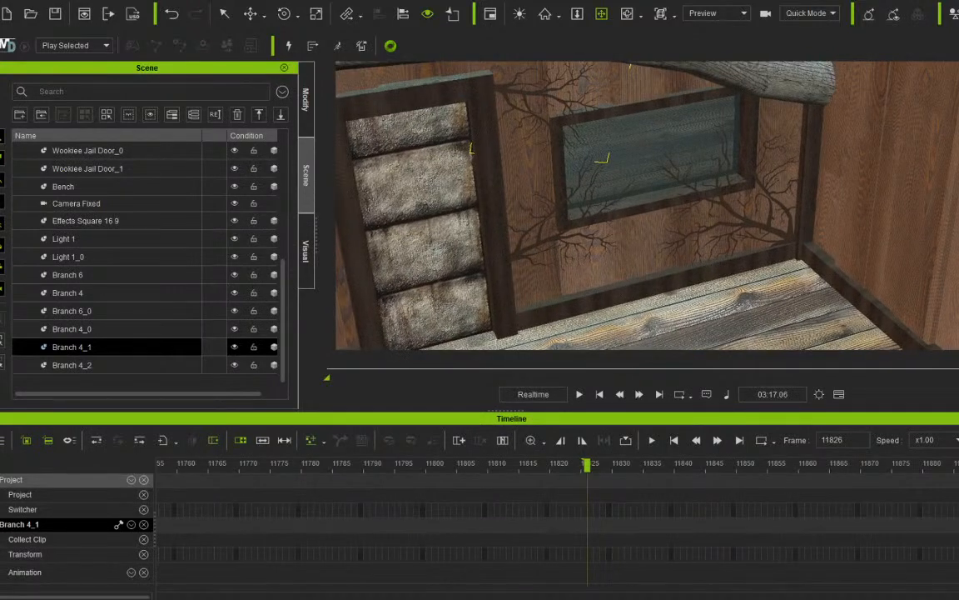
left_click(1, 1)
mouse_move(16, 1)
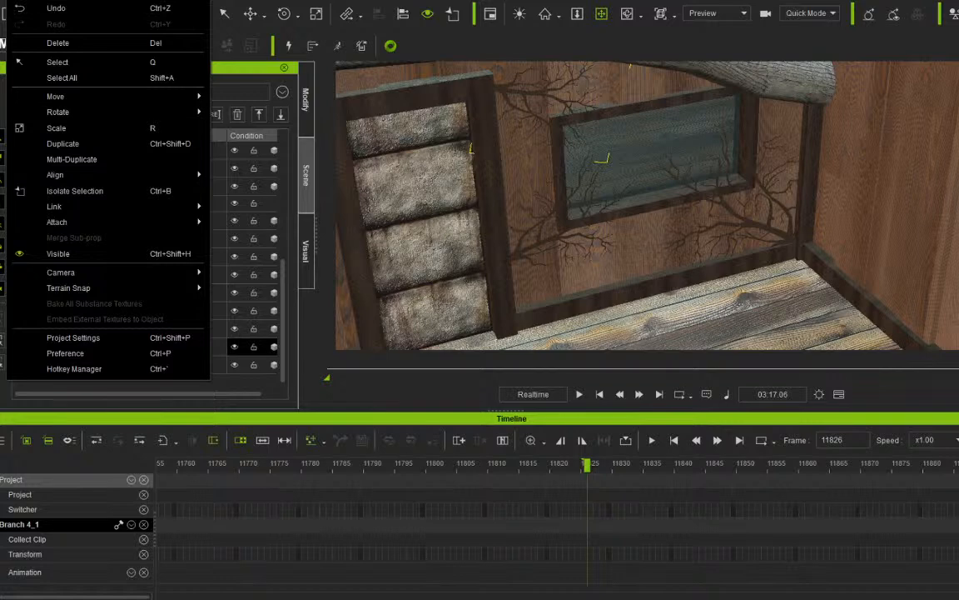
key("Escape")
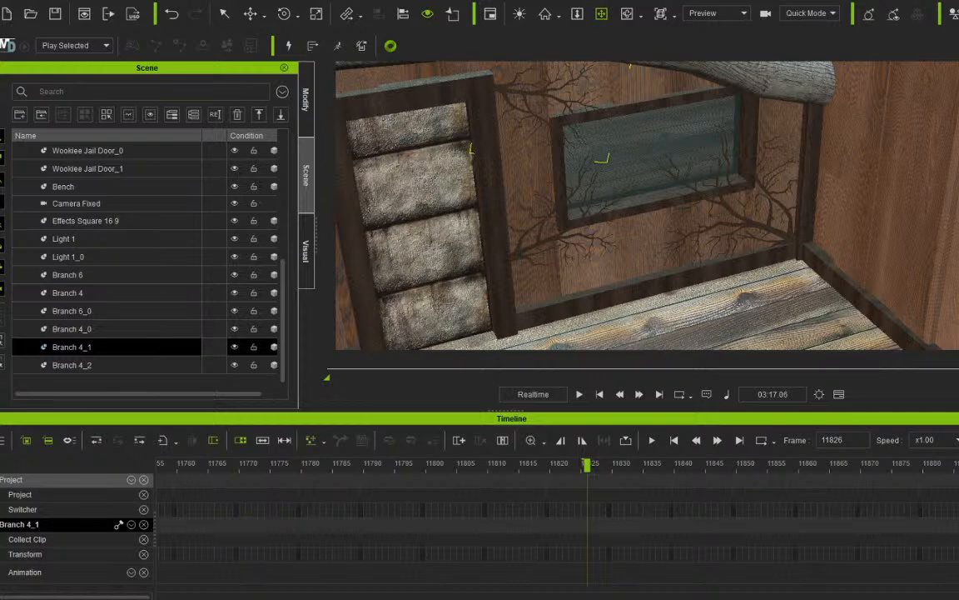
Add a second Effects Square 16 9 prop to the cell, just in front of the wall below the window.
left_click_drag(670, 208, 631, 235)
left_click(252, 13)
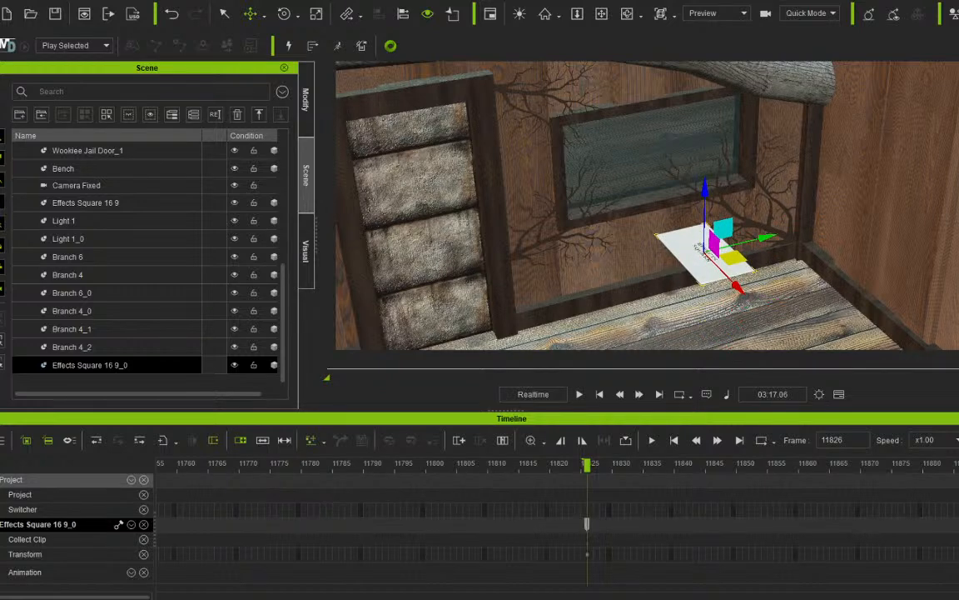
left_click(602, 14)
mouse_move(703, 250)
left_mouse_down()
mouse_move(583, 204)
mouse_move(790, 283)
mouse_move(706, 249)
left_mouse_up()
scroll(583, 204, "up", 4)
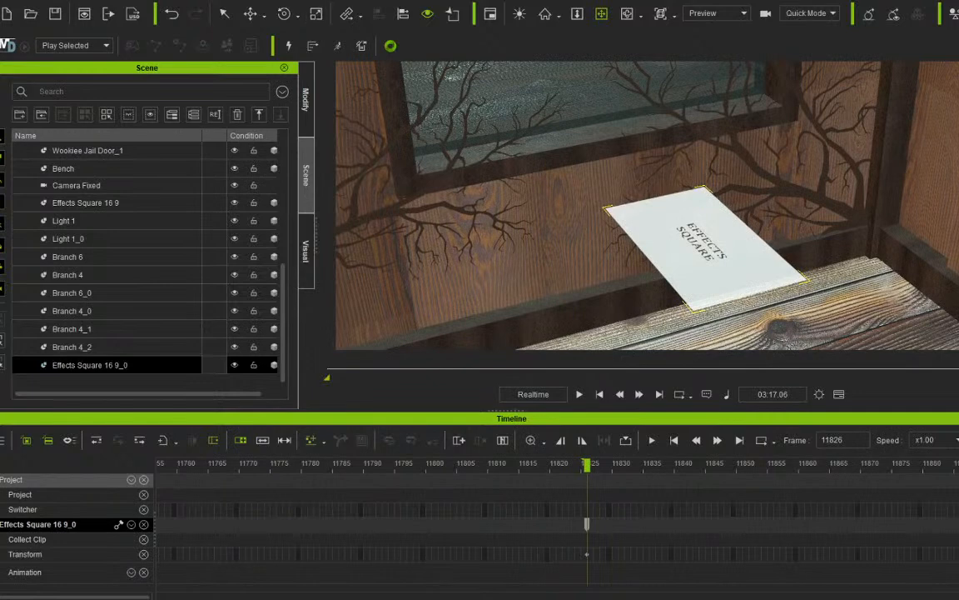
Scale the new Effects Square up uniformly to about 264 and tilt it upright to about 85° around X.
left_click(316, 13)
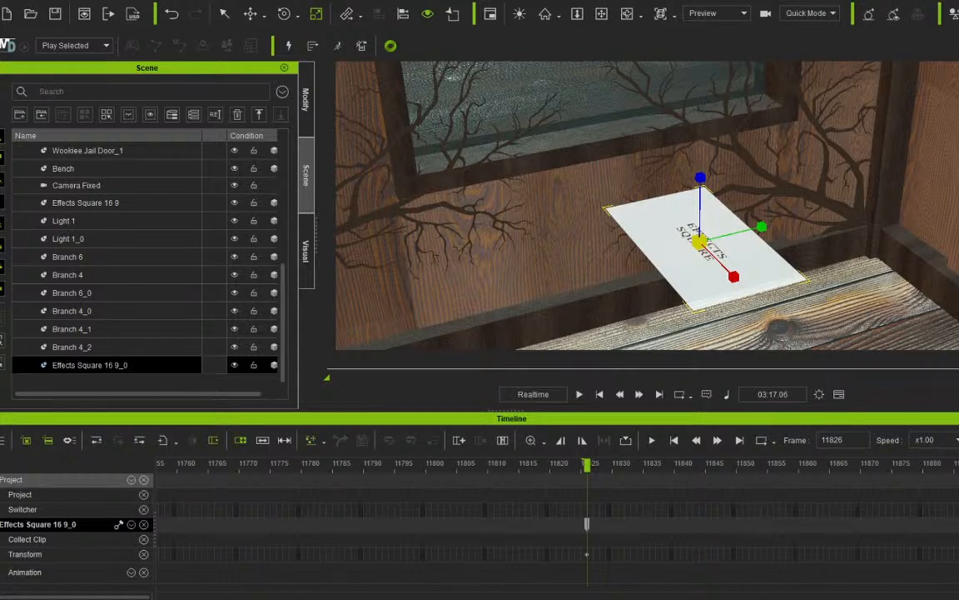
left_click_drag(699, 241, 761, 211)
left_click(284, 13)
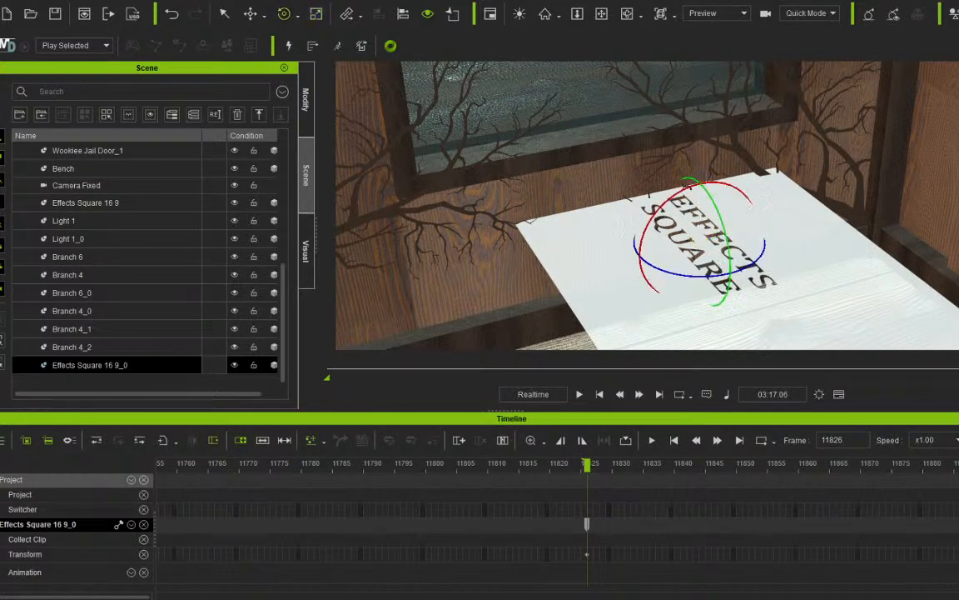
left_click_drag(667, 203, 644, 277)
Review the new Effects Square's material settings and clear its animation so its placement is keyed at frame 0.
left_click(305, 100)
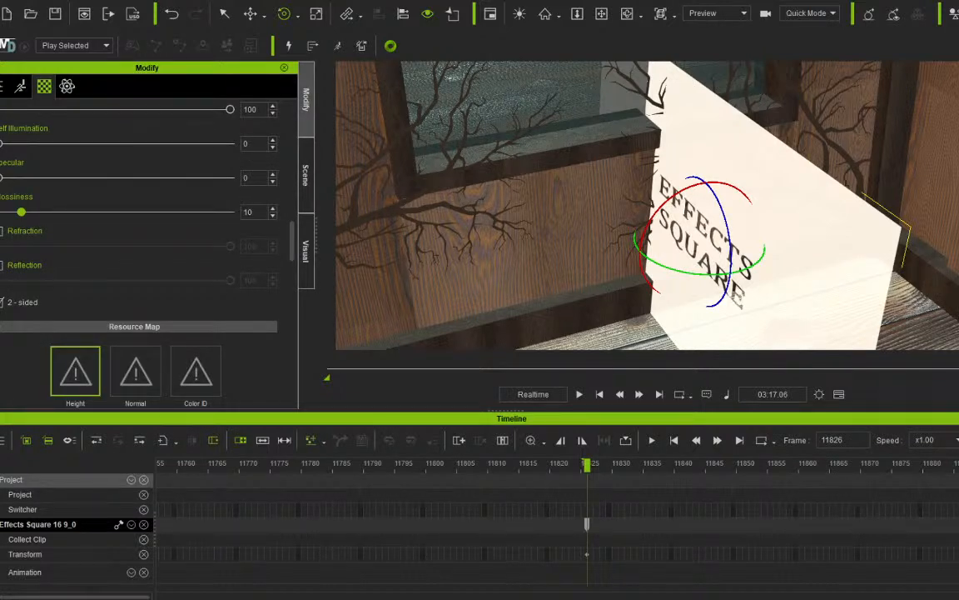
scroll(141, 249, "up", 10)
scroll(142, 250, "down", 4)
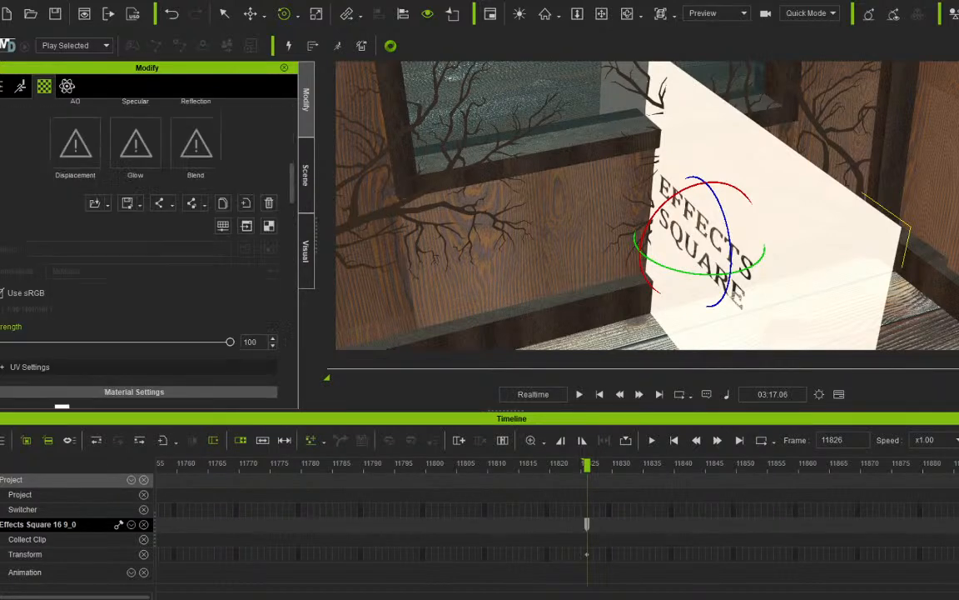
scroll(142, 250, "down", 3)
scroll(141, 250, "up", 4)
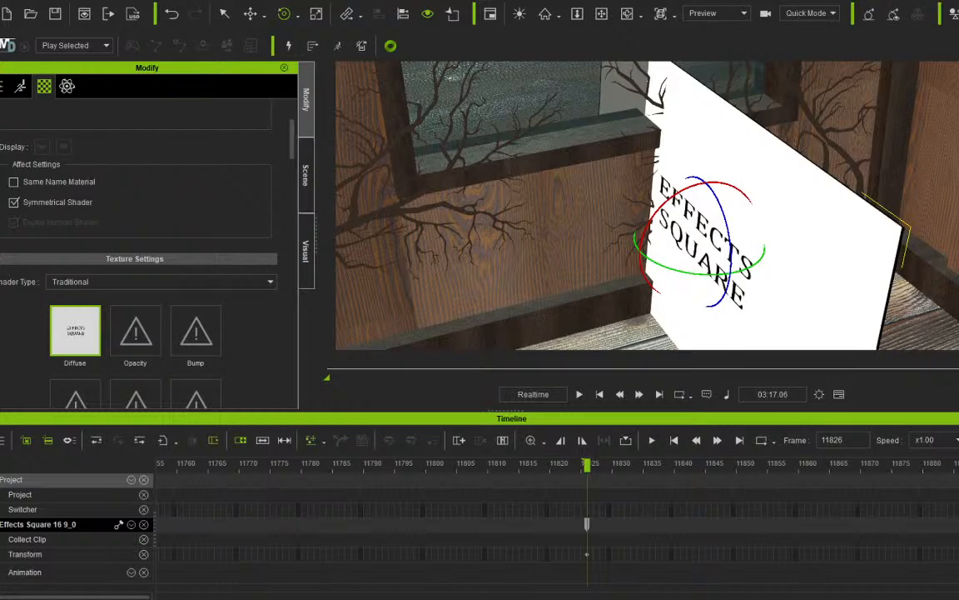
right_click(706, 326)
left_click(779, 298)
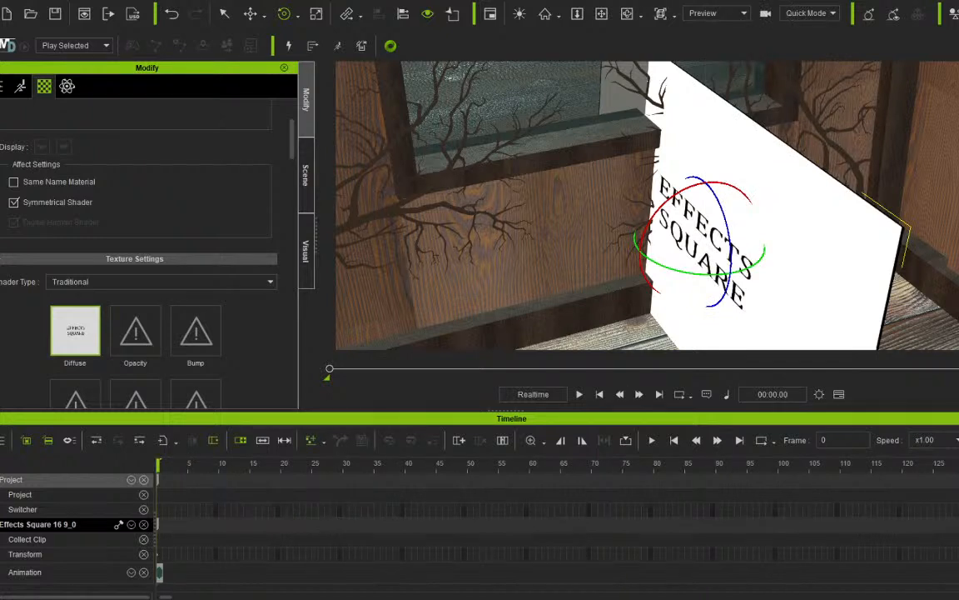
Set the new Effects Square's rotation to 90 on X and 90 on Z.
left_click(2, 86)
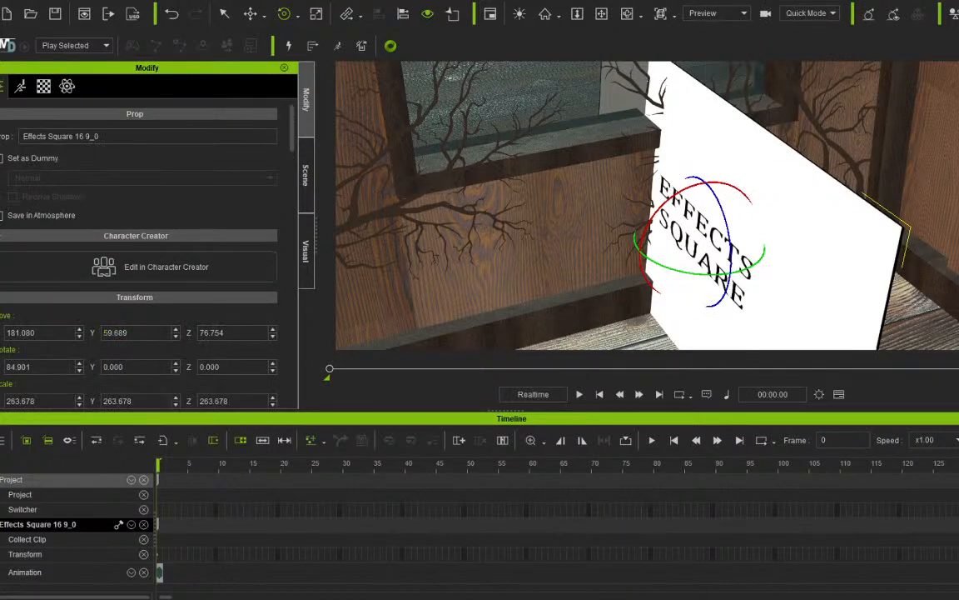
double_click(18, 367)
type("90")
key("Return")
left_click_drag(273, 366, 273, 366)
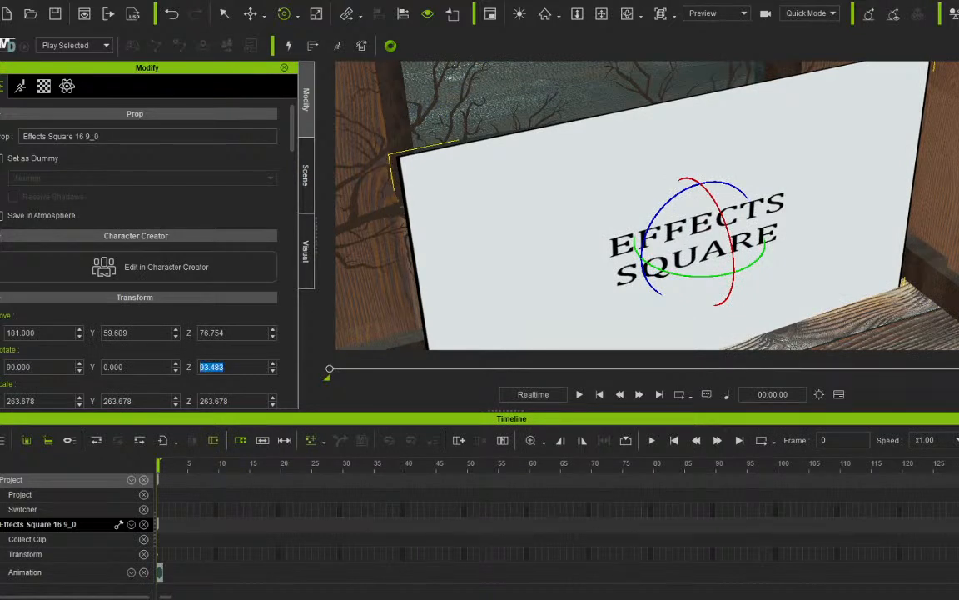
type("90")
key("Return")
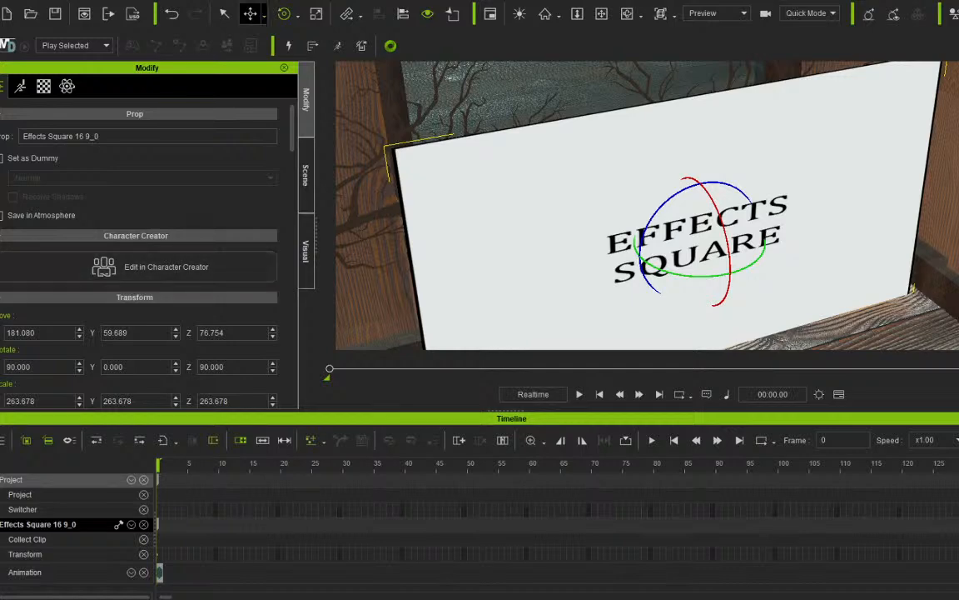
Place the Effects Square against the wall below the window at about X 131, Z 71, scaled down to about 155.
left_click(250, 13)
left_click_drag(732, 275, 686, 227)
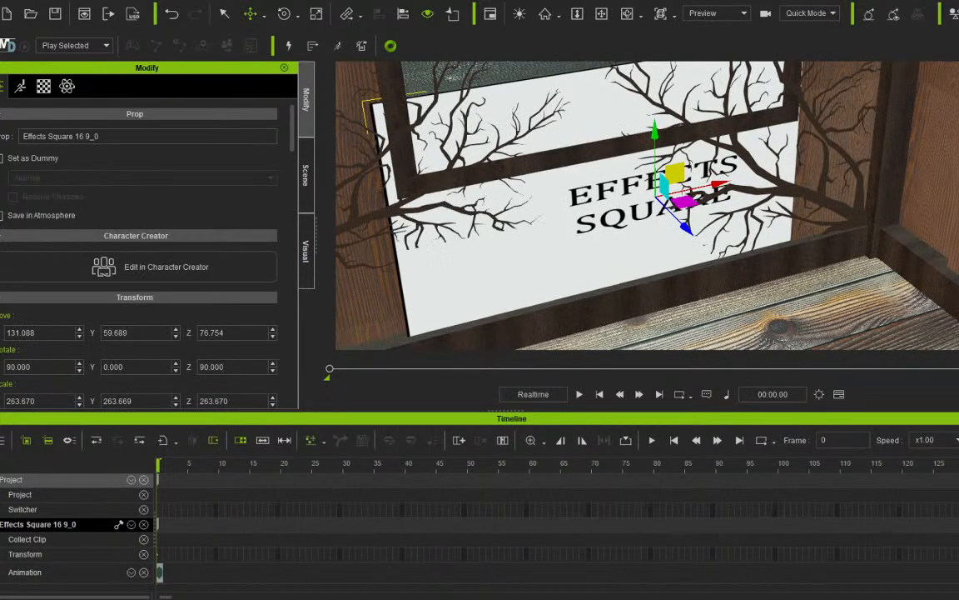
left_click(316, 13)
left_click_drag(655, 197, 637, 227)
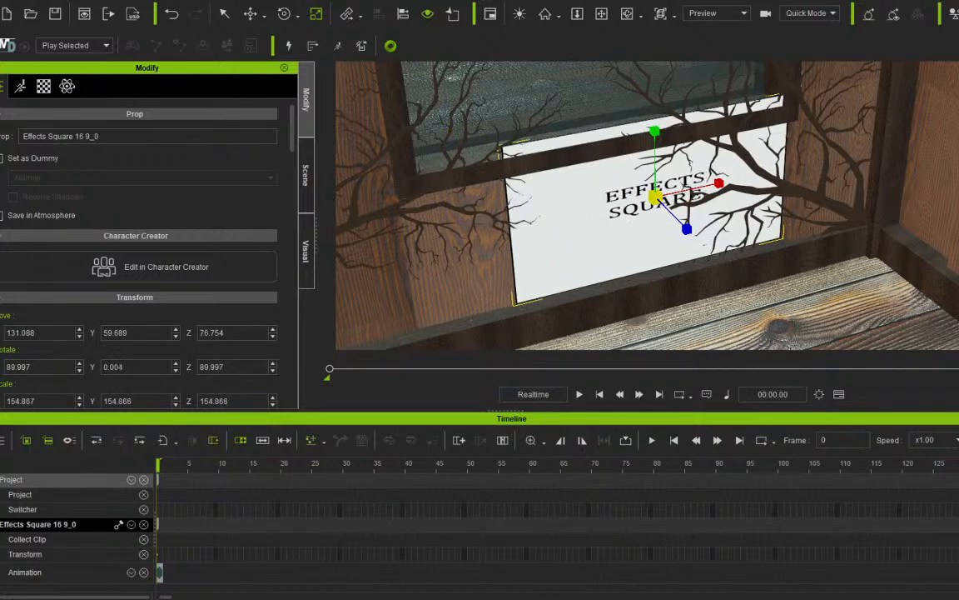
left_click(251, 13)
left_click_drag(655, 134, 655, 143)
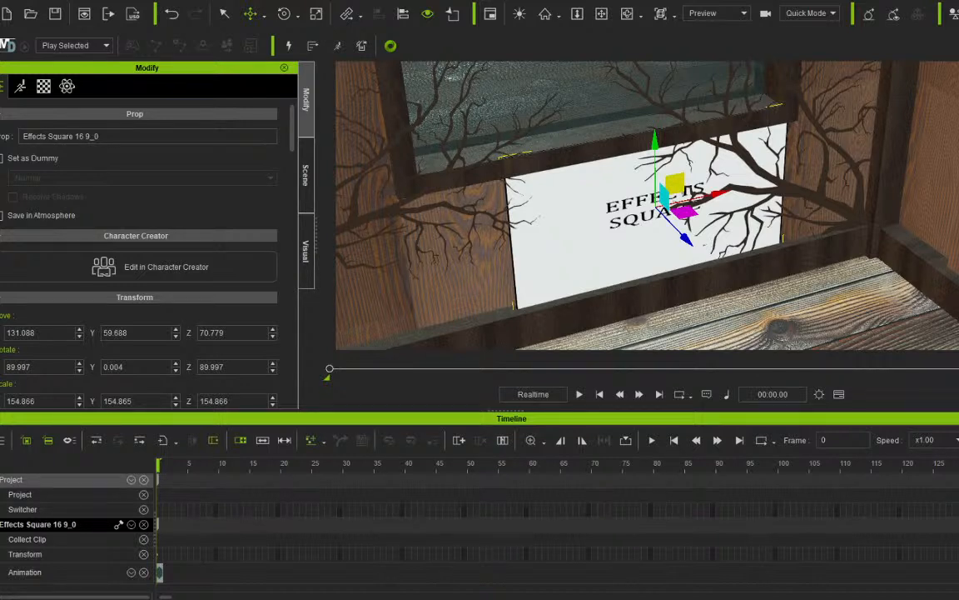
Inspect the Effects Square's fit between the window frame, branches and baseboard from other viewing angles.
left_click(601, 13)
left_click_drag(624, 183, 551, 177)
right_click_drag(551, 176, 546, 151)
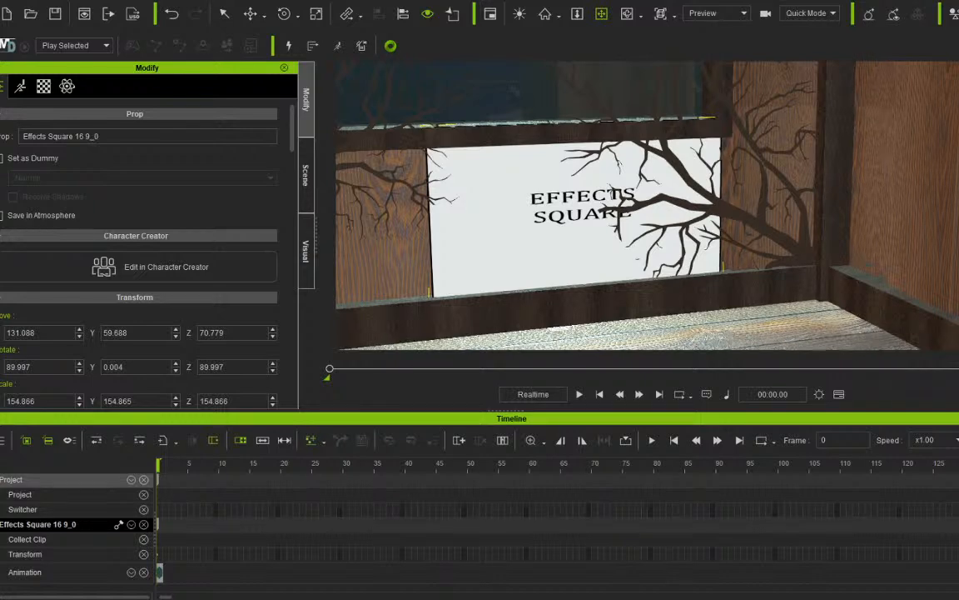
right_click_drag(599, 208, 575, 205)
left_click_drag(583, 204, 614, 215)
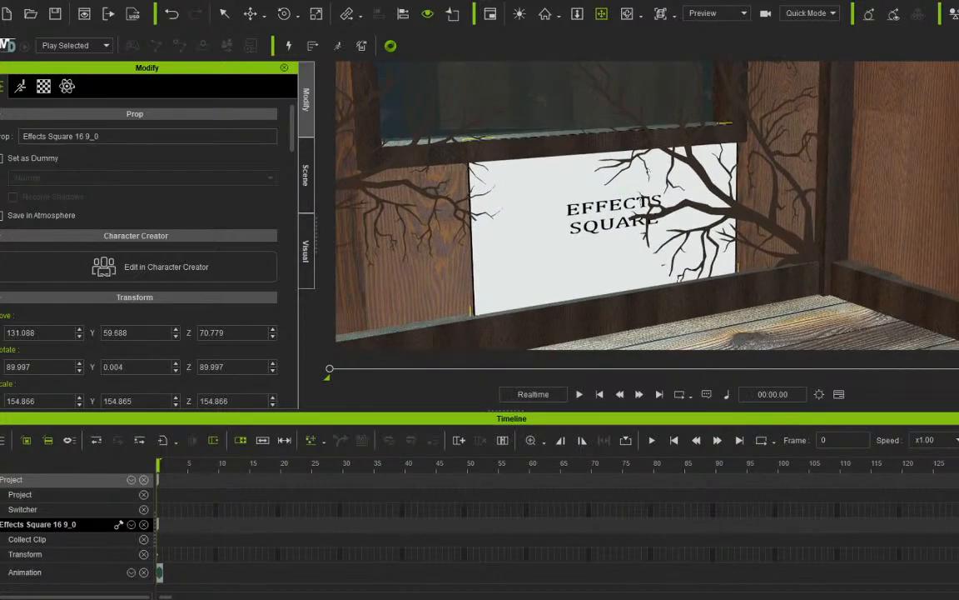
Load the hanging ivy image from the textures folder as the Diffuse texture of the effects square below the window.
left_click(43, 87)
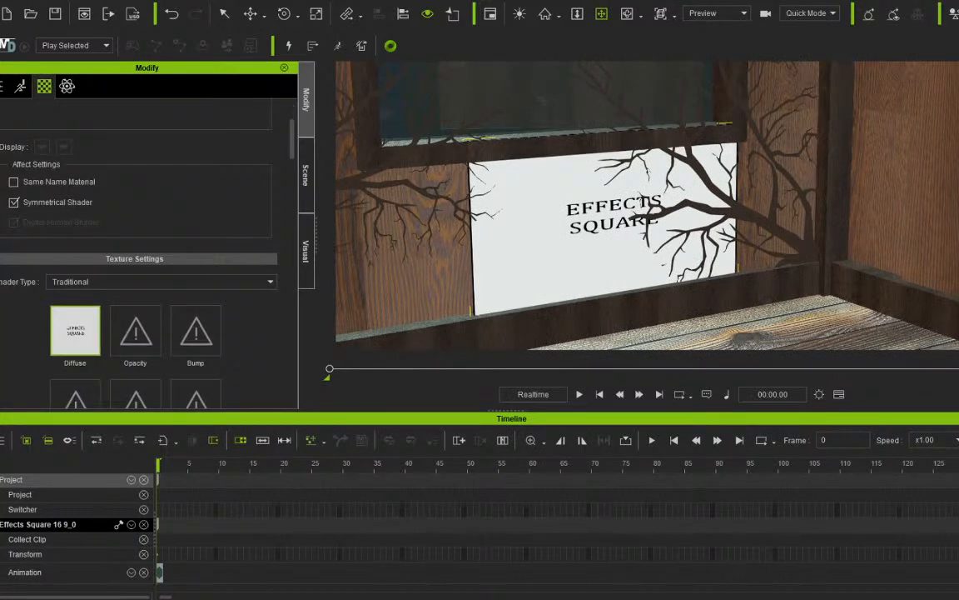
key("alt+Tab")
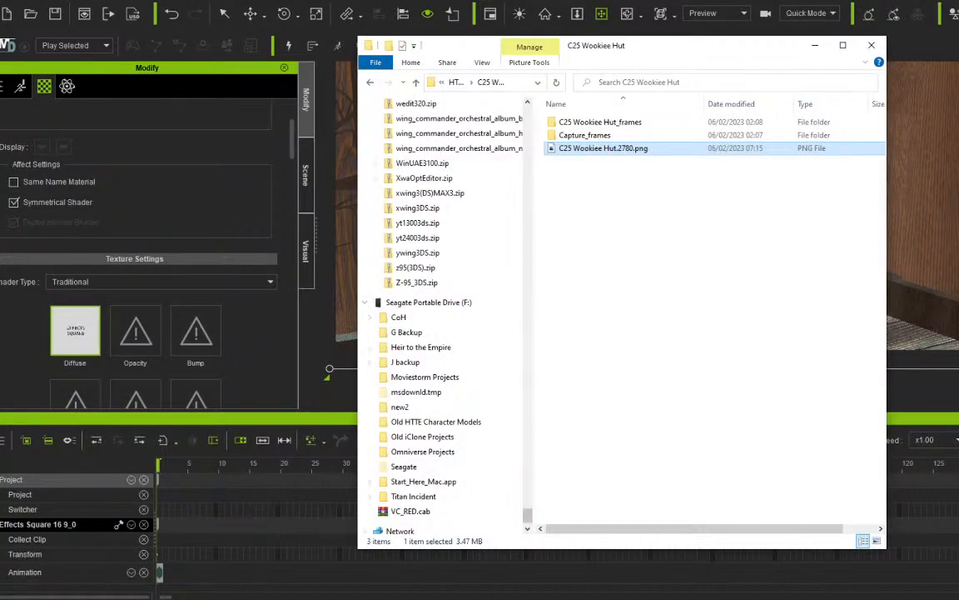
scroll(441, 327, "up", 2)
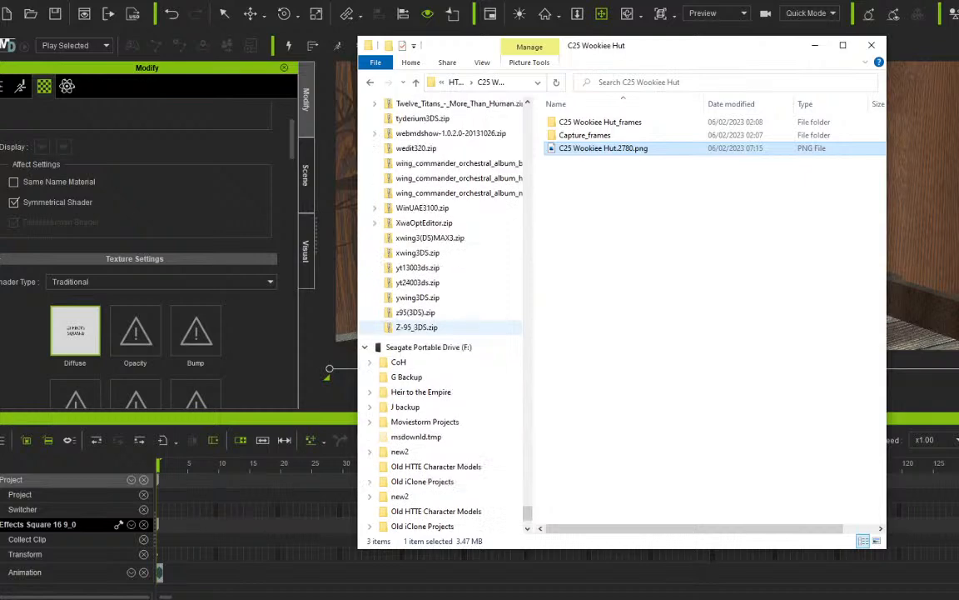
scroll(442, 328, "down", 2)
scroll(441, 327, "up", 6)
scroll(441, 372, "up", 20)
scroll(441, 371, "up", 20)
scroll(442, 402, "up", 3)
left_click(410, 193)
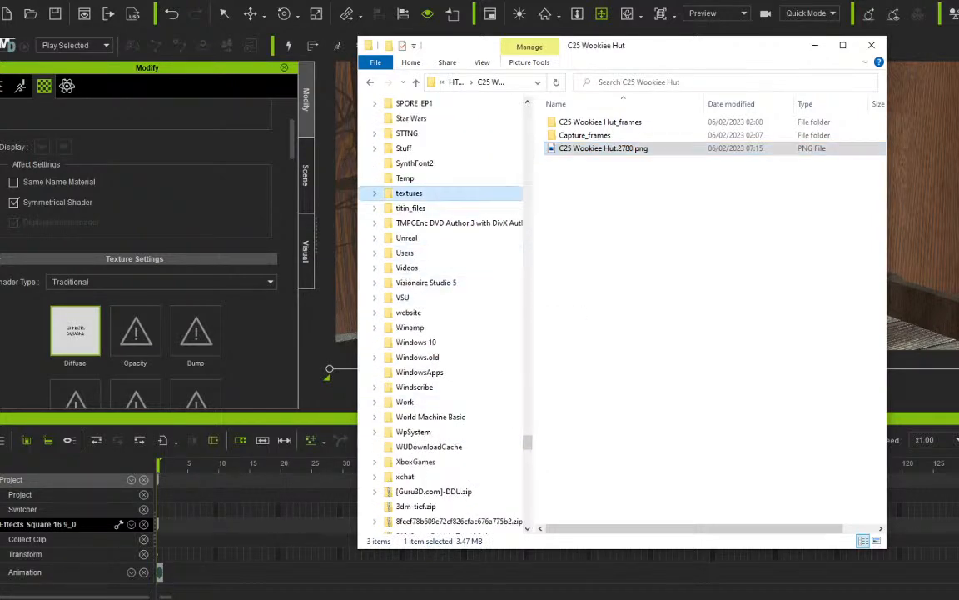
left_click_drag(708, 46, 0, 69)
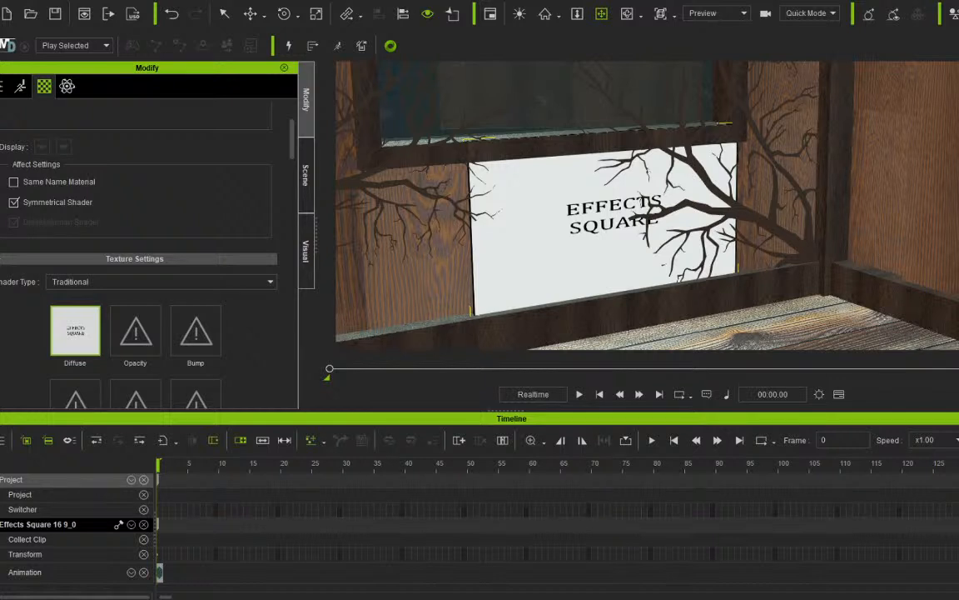
left_click_drag(666, 94, 75, 332)
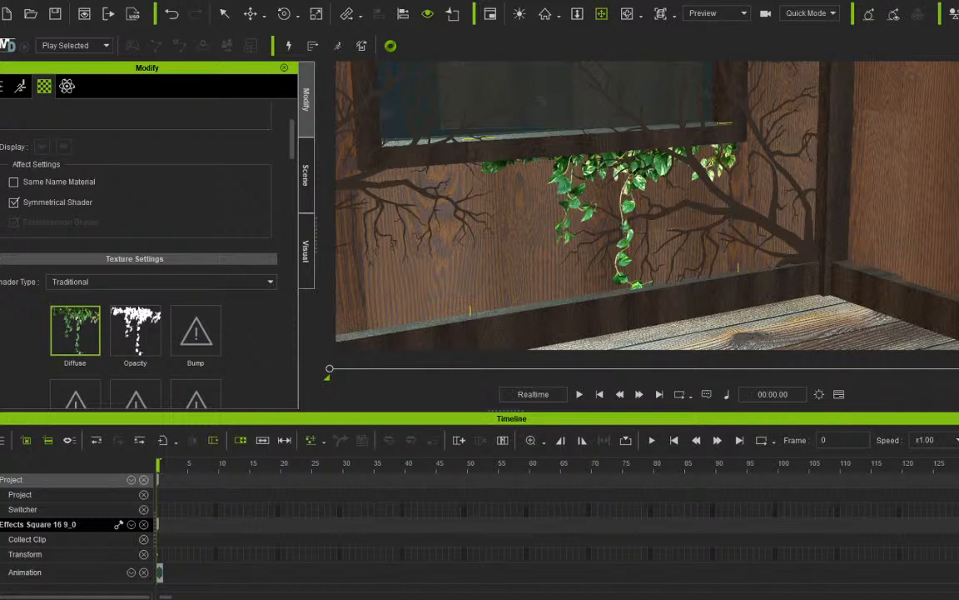
Scale the ivy plane below the window down slightly, to about 145.
left_click(317, 14)
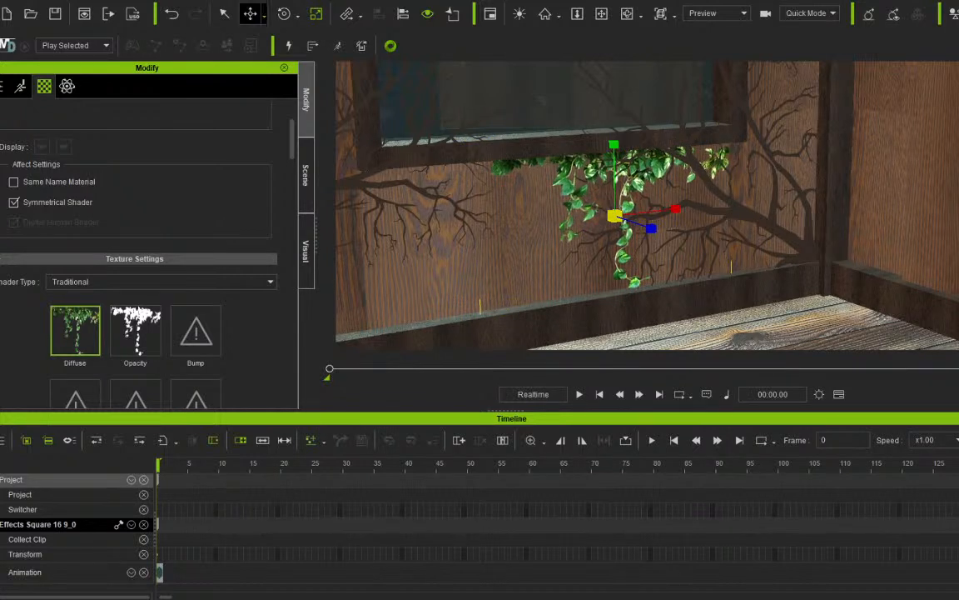
left_click(251, 14)
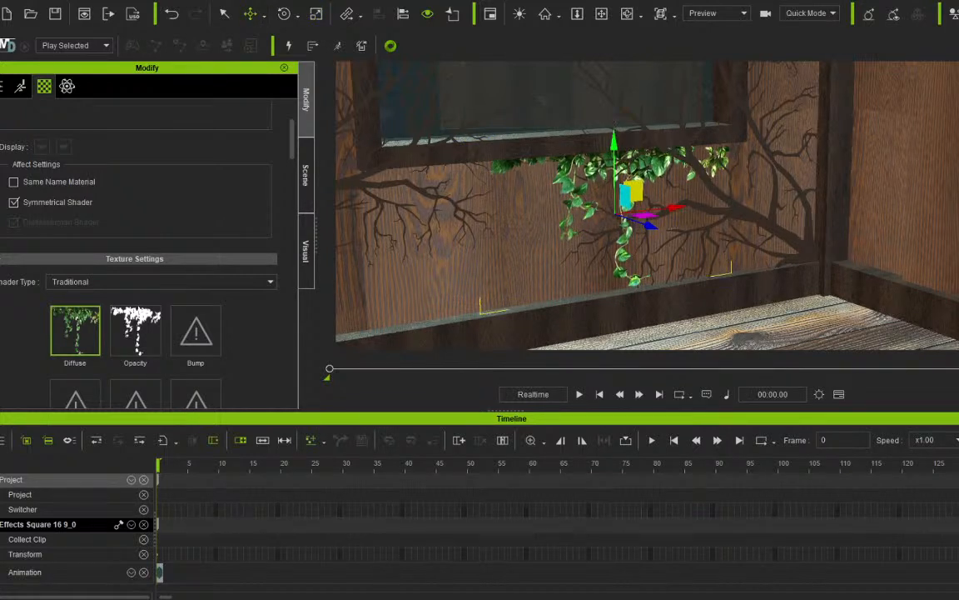
Examine the ivy plane from several angles to check how it sits against the wall below the window.
left_click(601, 14)
left_click_drag(647, 188, 567, 273)
right_click_drag(566, 273, 601, 260)
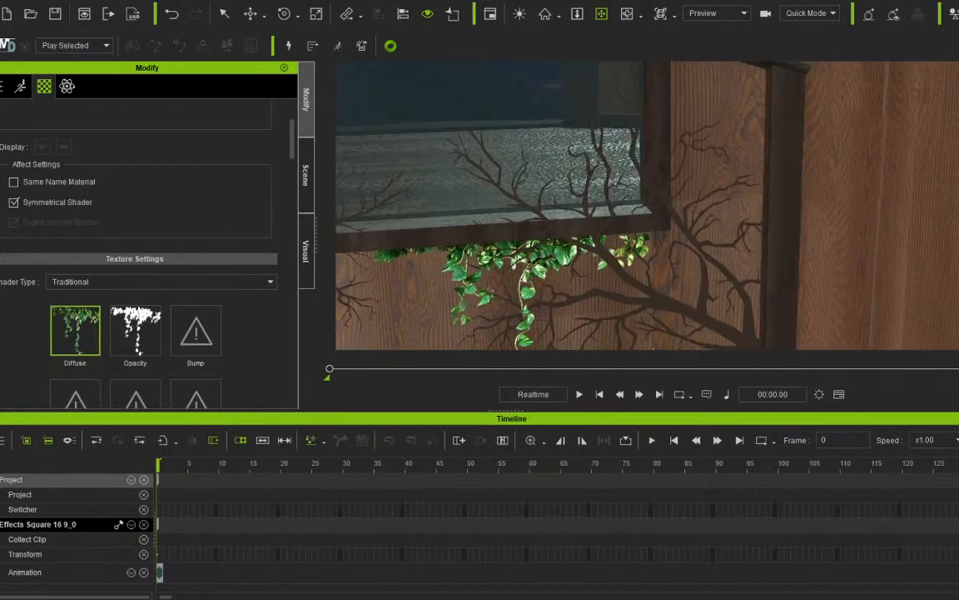
left_click_drag(601, 260, 782, 222)
right_click_drag(782, 221, 786, 205)
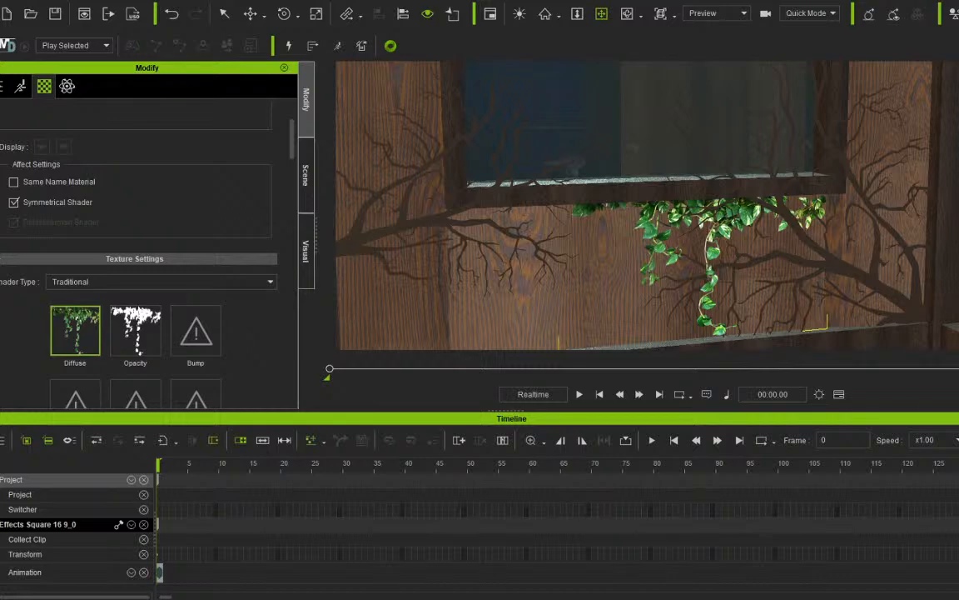
right_click_drag(749, 218, 793, 223)
left_click_drag(793, 223, 670, 207)
right_click_drag(669, 207, 698, 208)
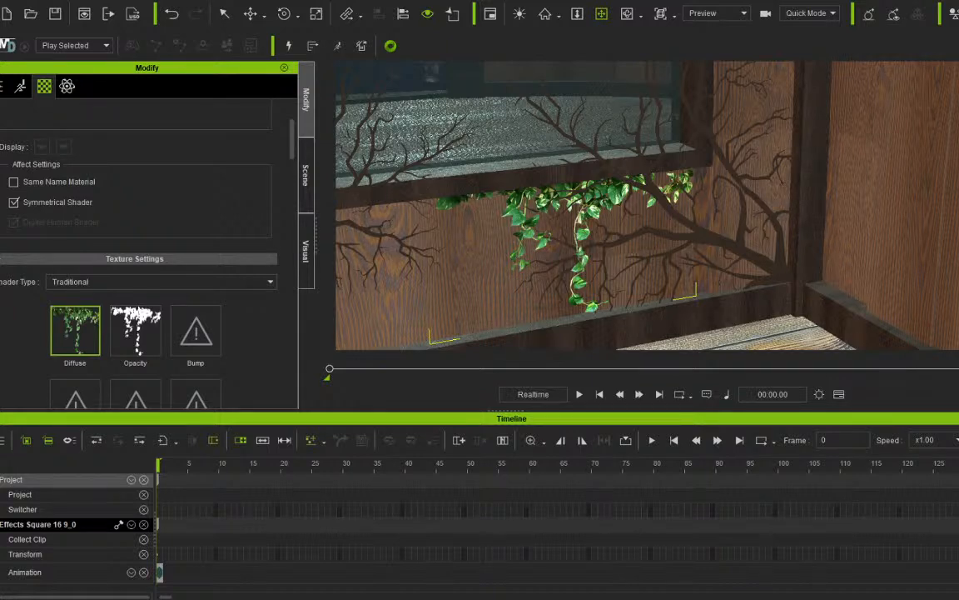
right_click_drag(583, 209, 618, 230)
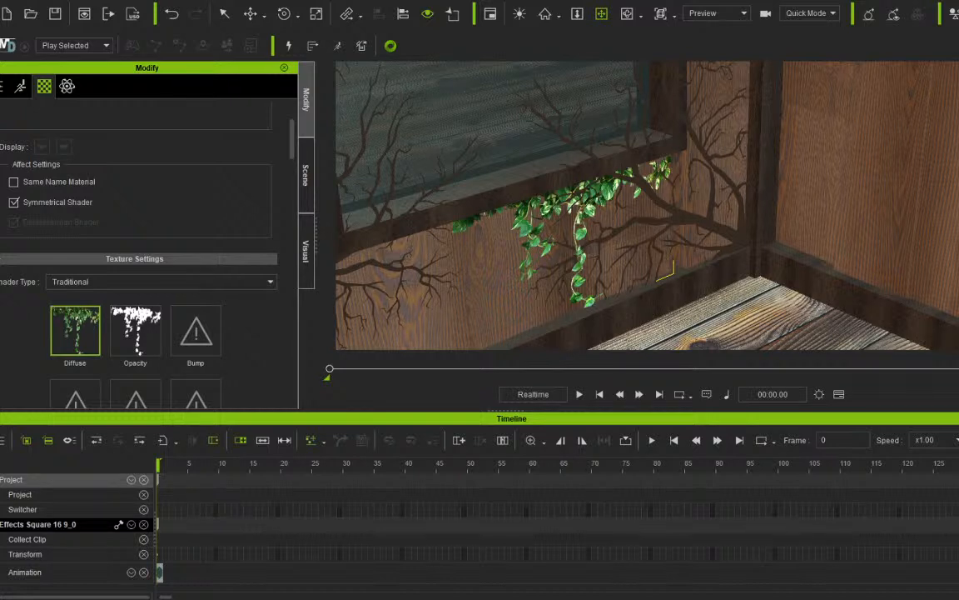
Duplicate the ivy plane out over the wooden floor and make the copy's material unique.
key("w")
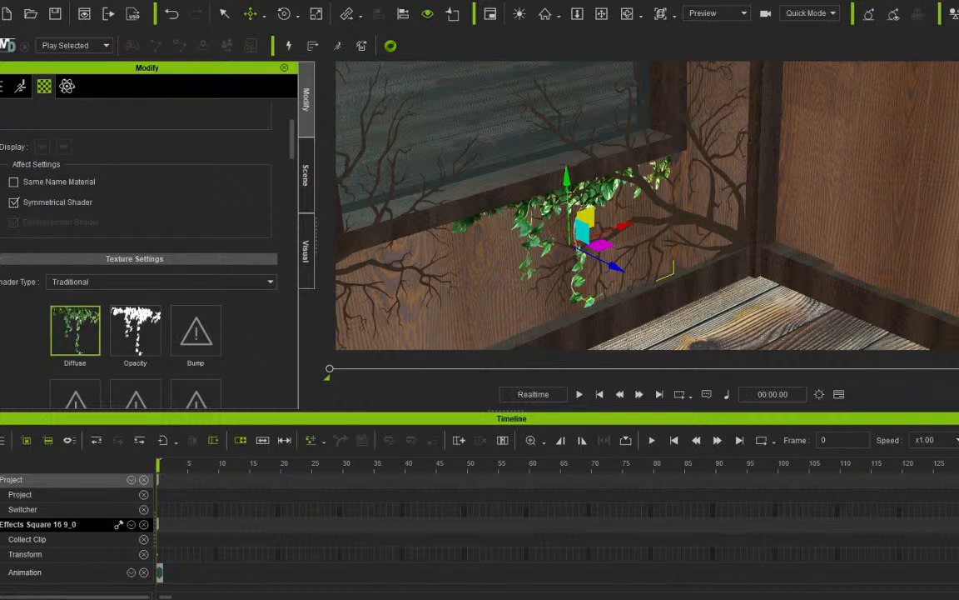
left_click_drag(598, 244, 764, 326, "ctrl")
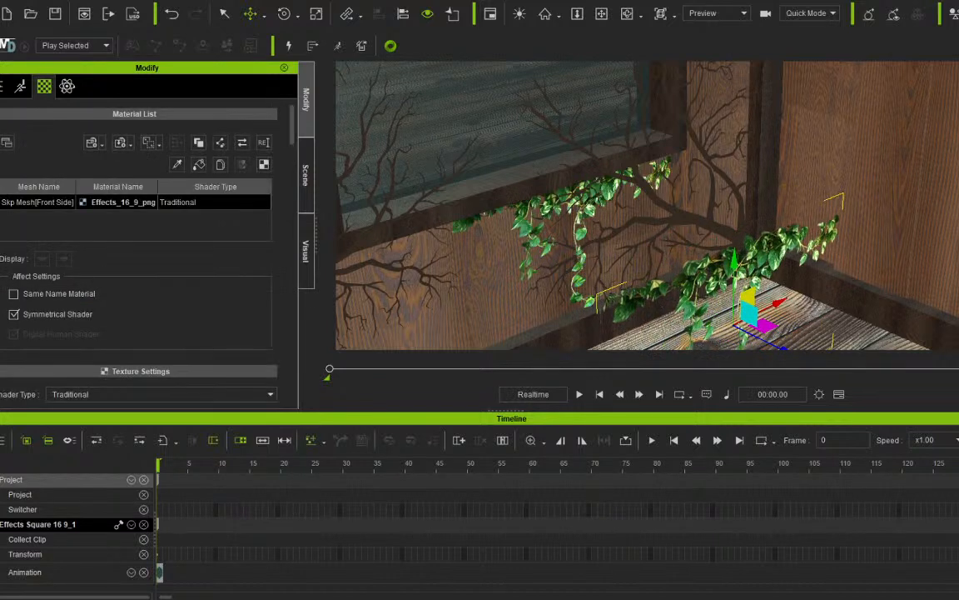
right_click(125, 202)
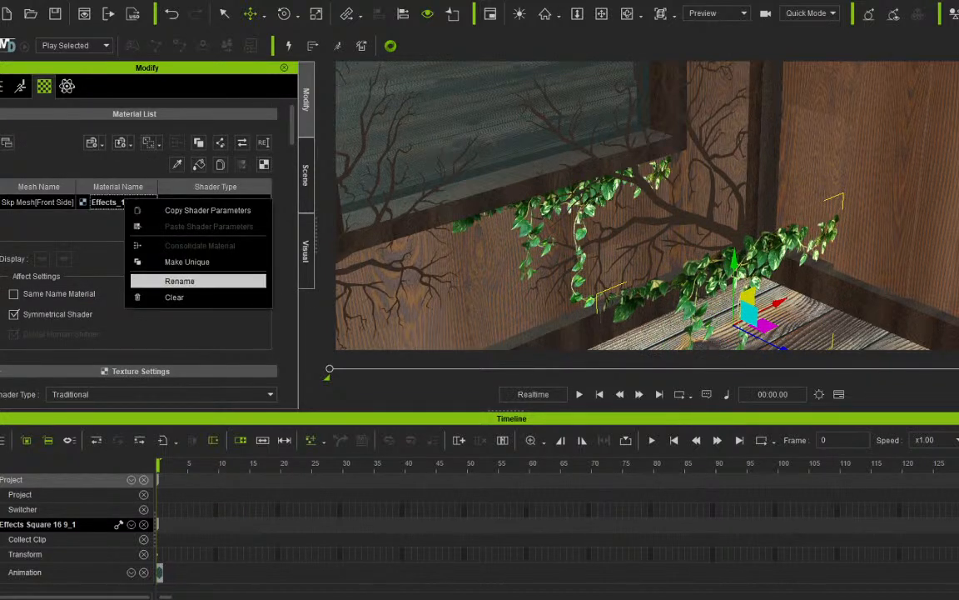
left_click(187, 263)
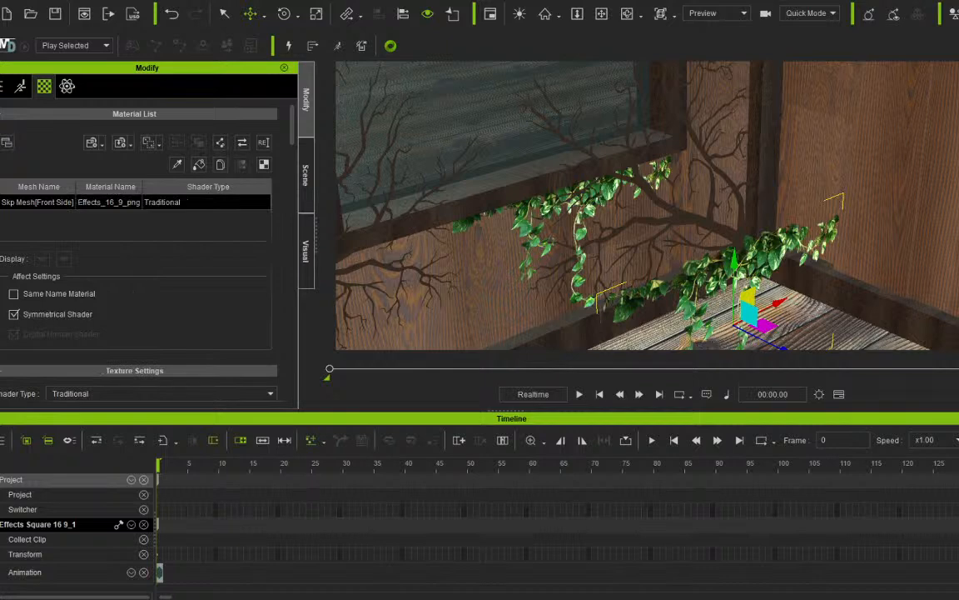
Replace the copied plane's Diffuse texture with the image of draped vines with long hanging strands.
left_click(601, 13)
left_click_drag(700, 225, 537, 128)
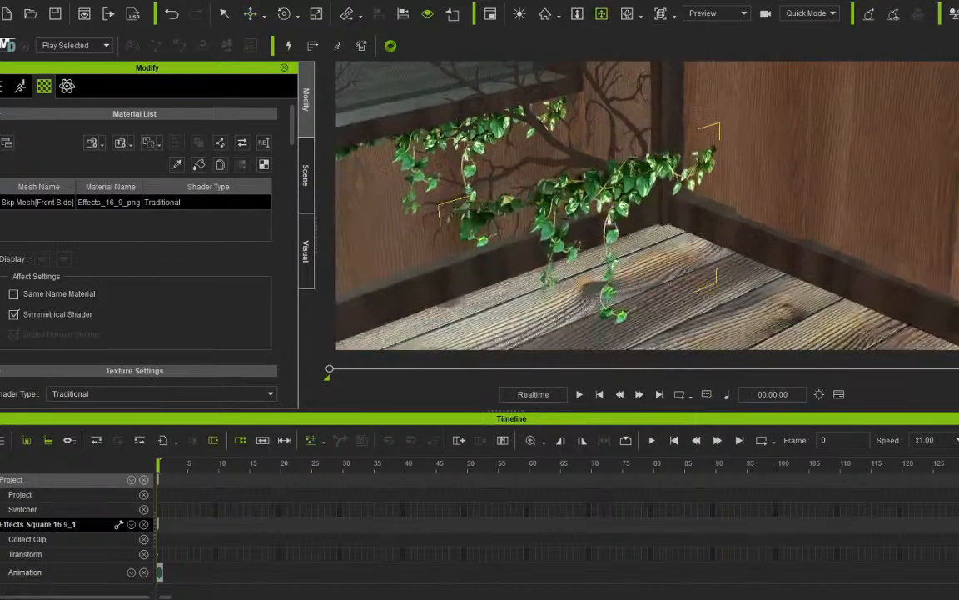
right_click_drag(537, 129, 526, 125)
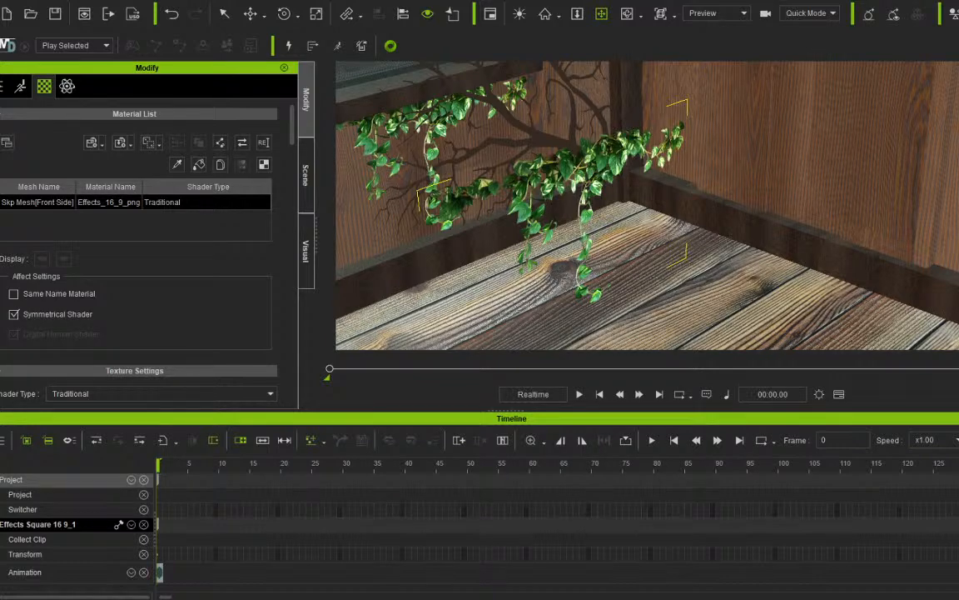
left_click_drag(5, 193, 90, 278)
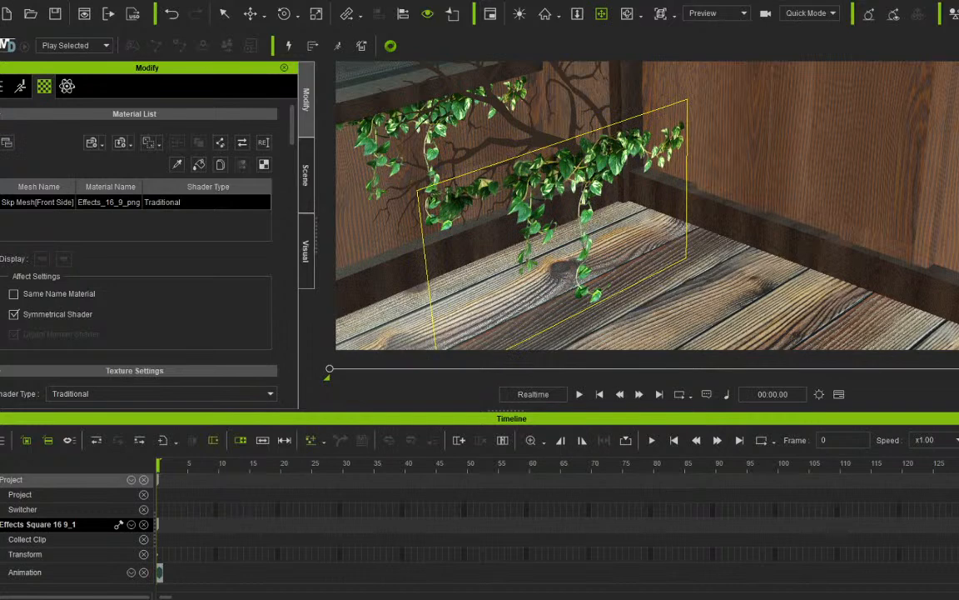
scroll(138, 250, "down", 5)
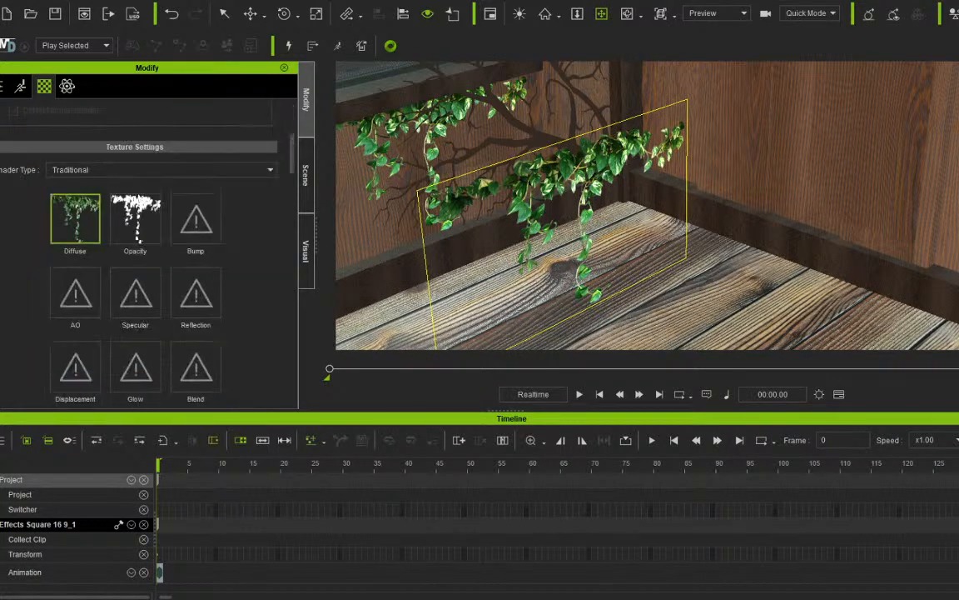
left_click_drag(4, 193, 74, 216)
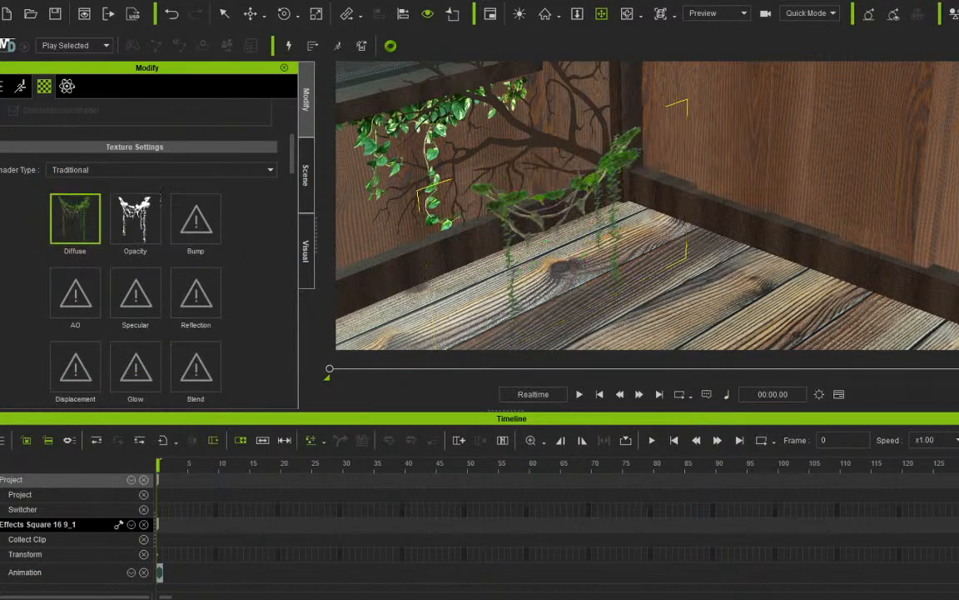
Rotate the draped-vine plane to face the adjoining wall, at about -1.4° on Z, and set its X rotation to 90.
right_click_drag(624, 200, 554, 232)
key("e")
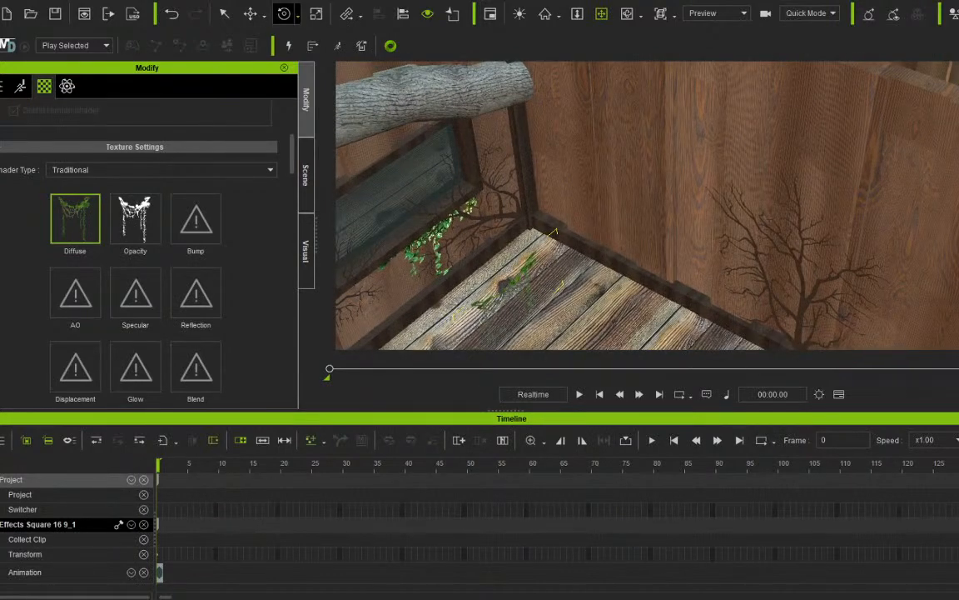
left_click_drag(554, 231, 457, 242)
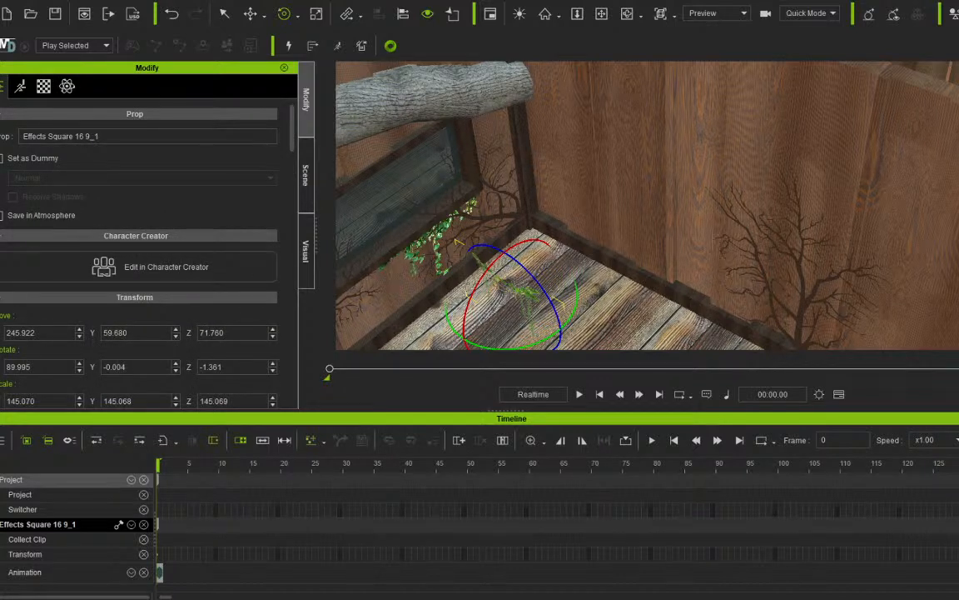
left_click(114, 366)
left_click(19, 367)
type("90")
Move the draped-vine plane up onto the adjoining wall above the bare tree, at about X 416, Y 204, Z 256.
key("w")
left_click_drag(503, 250, 479, 112)
left_click(602, 13)
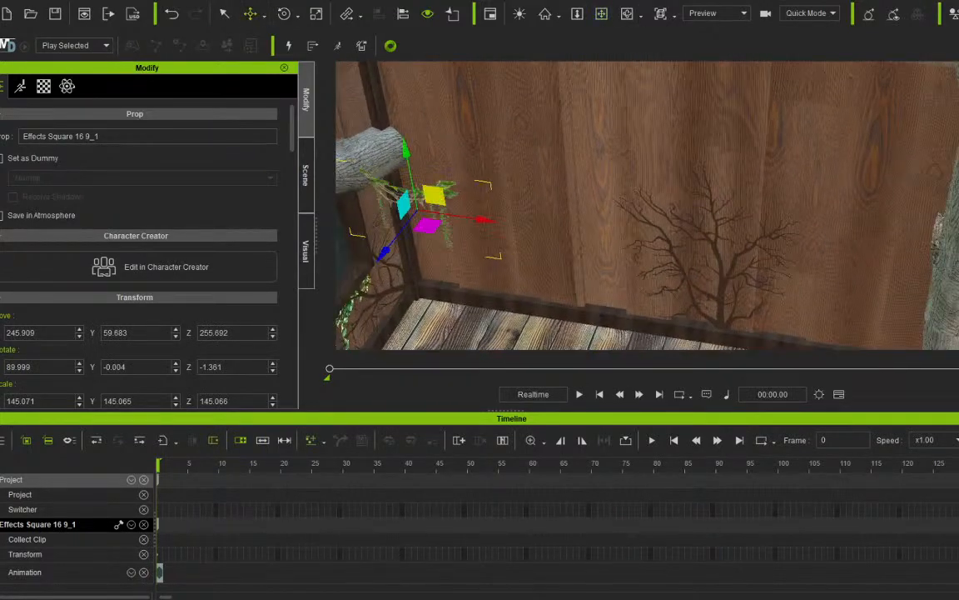
left_click_drag(475, 219, 650, 246)
left_click_drag(605, 221, 664, 131)
Enlarge the draped-vine plane to a scale of about X 261, Y 442, Z 261.
key("r")
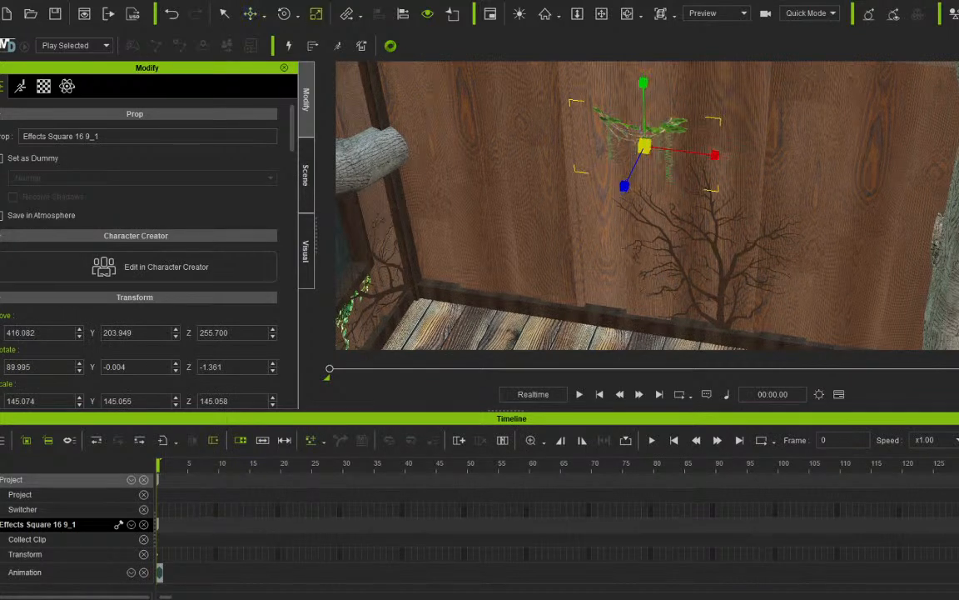
left_click_drag(643, 83, 643, 67)
left_click_drag(645, 146, 665, 127)
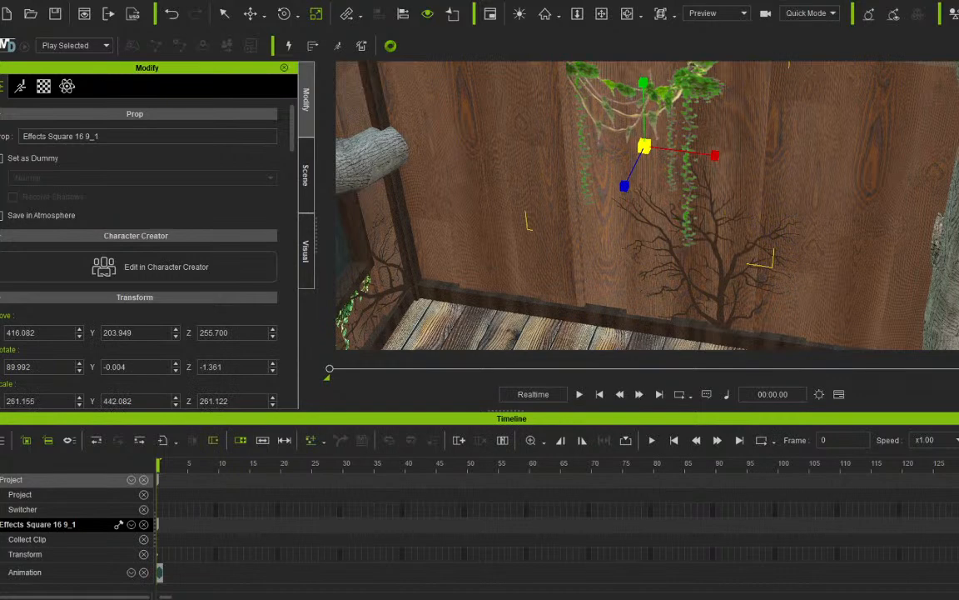
Move the enlarged vine plane along the wall next to the tree trunk post, at about X 608, Y 199.
middle_click_drag(646, 204, 631, 241)
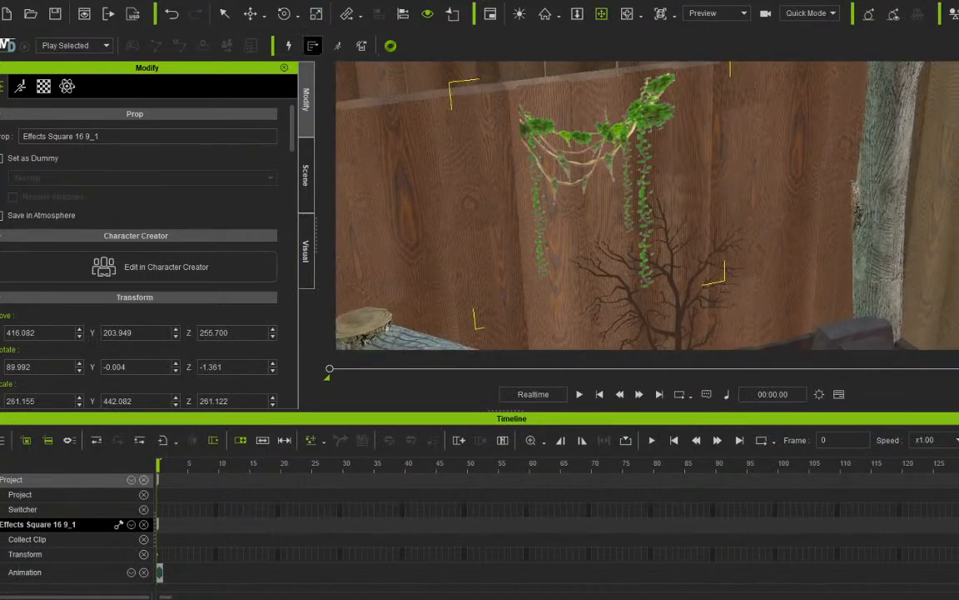
left_click(251, 13)
left_click_drag(620, 170, 799, 142)
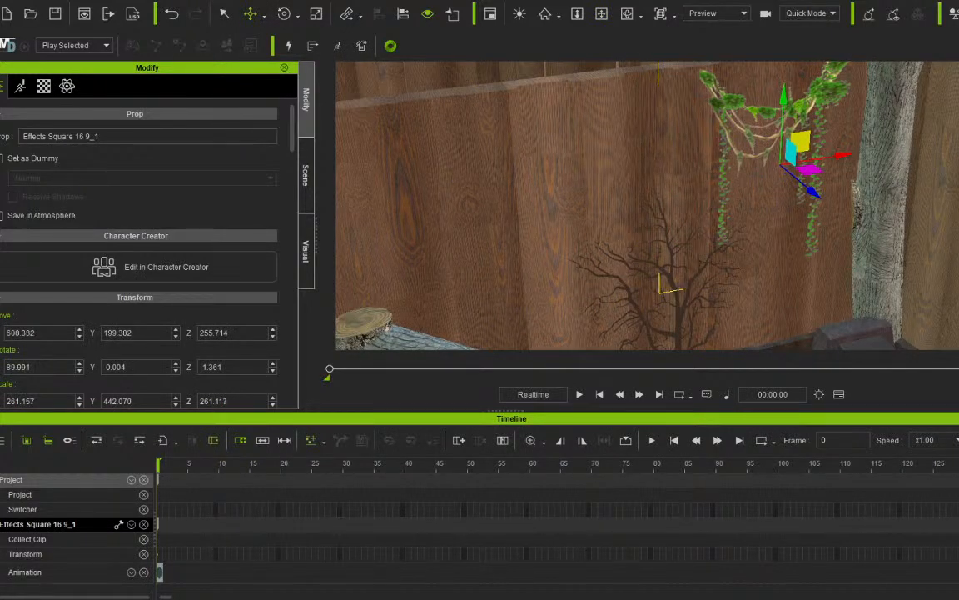
Duplicate the vine plane past the trunk post to about X 750, Y 31, and rotate the copy to about -81° on Z.
middle_click_drag(641, 208, 658, 154)
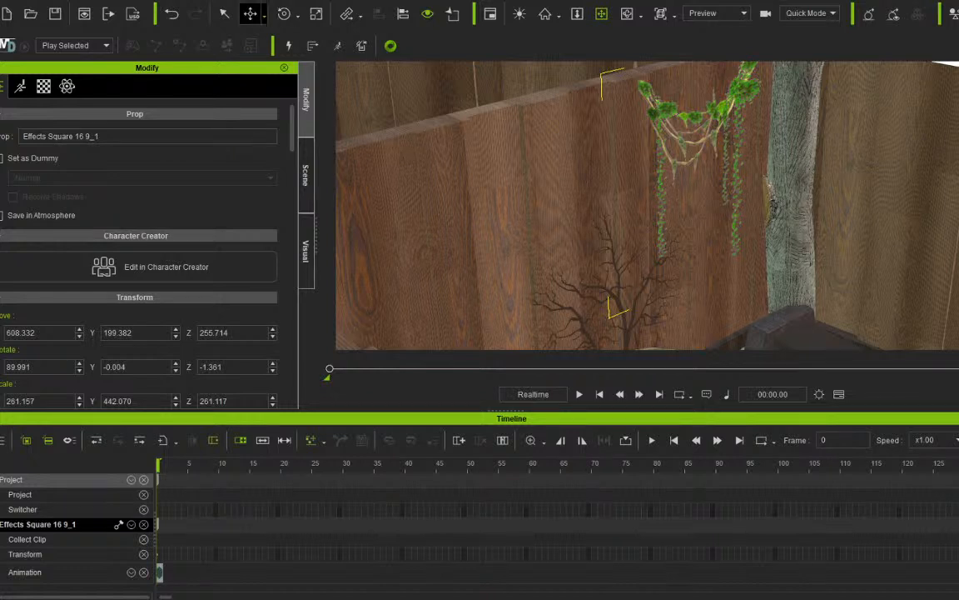
left_click(263, 15)
left_click(283, 53)
left_click(251, 14)
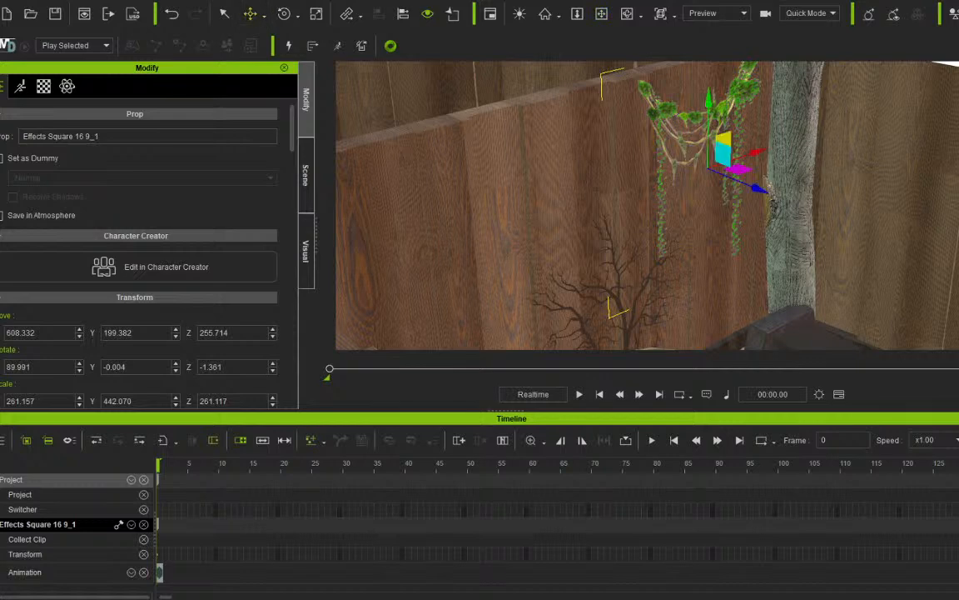
left_click_drag(753, 188, 875, 191, "ctrl")
key("e")
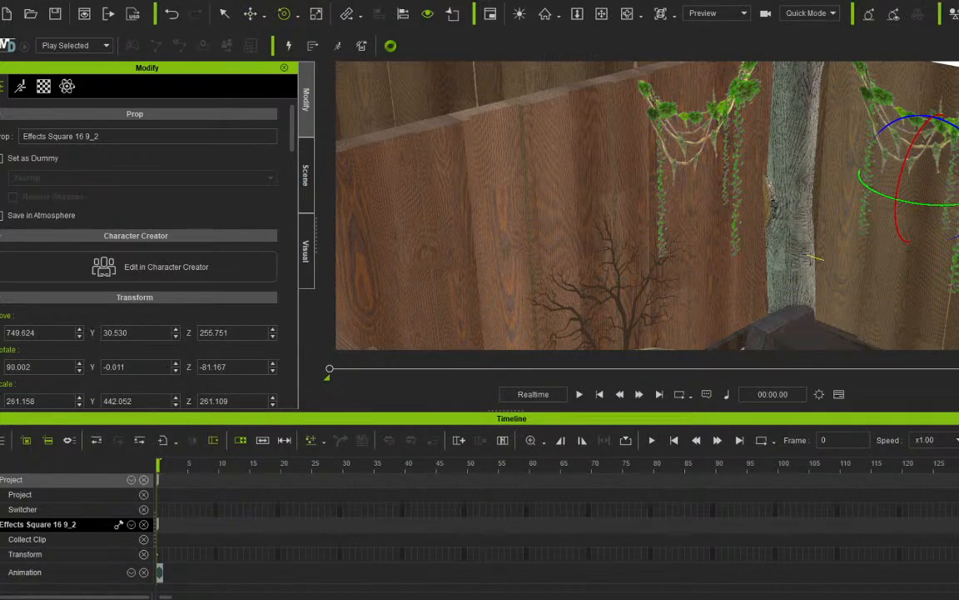
Replace the second vine plane's Diffuse texture with the image of two upright climbing ivy stems.
left_click(602, 13)
left_click_drag(614, 138, 508, 204)
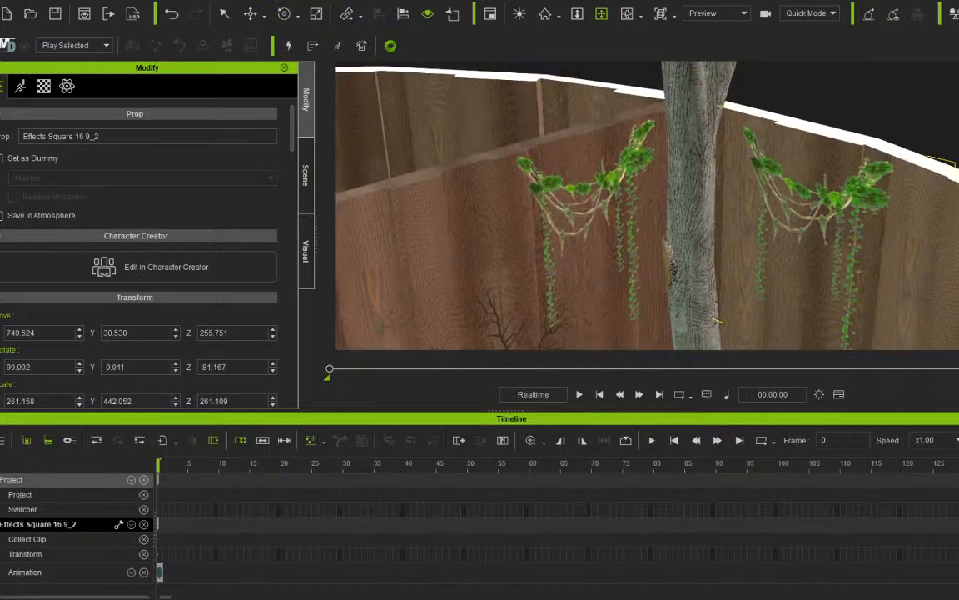
right_click_drag(600, 204, 635, 209)
left_click_drag(634, 208, 468, 163)
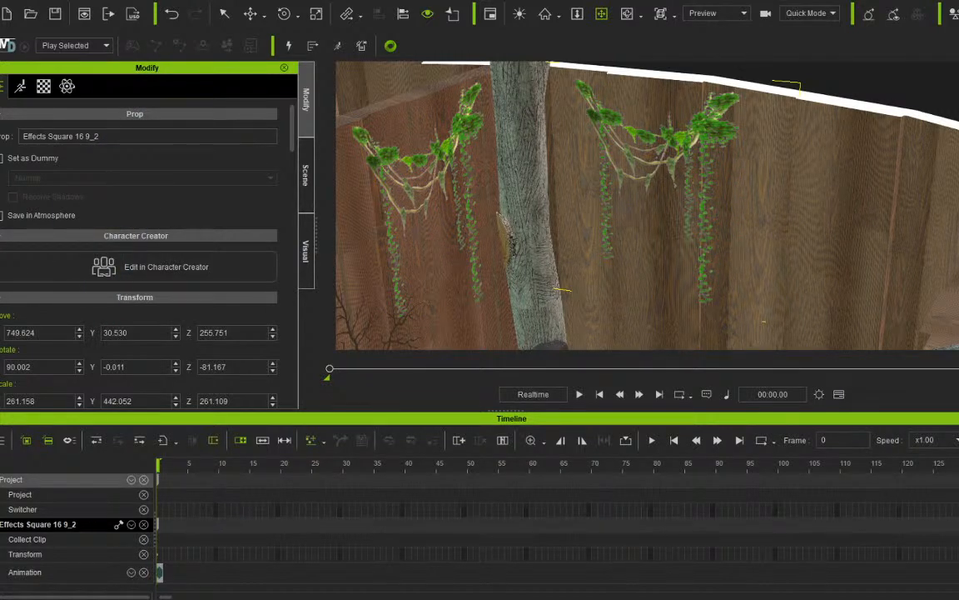
left_click(44, 86)
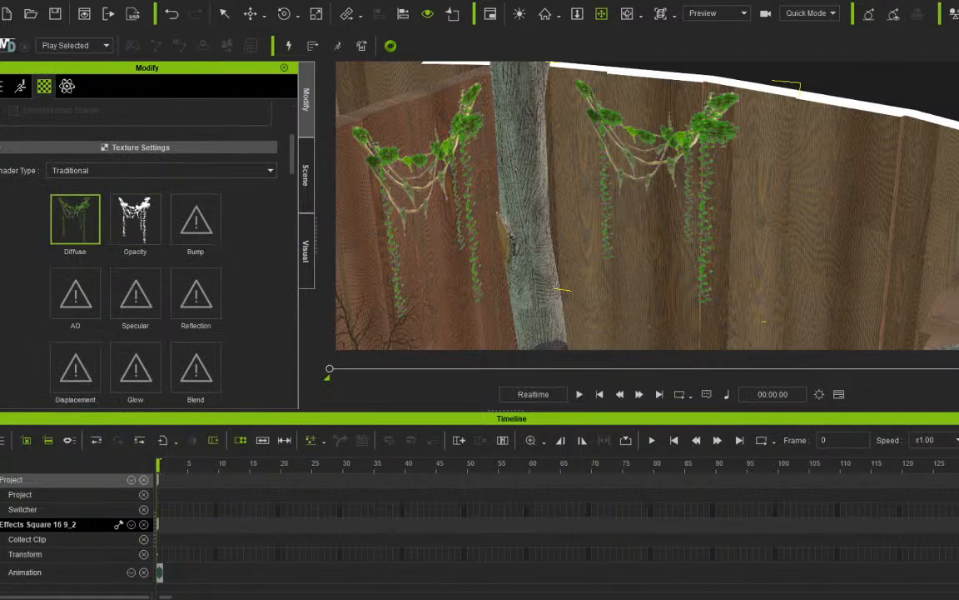
left_click_drag(0, 225, 79, 215)
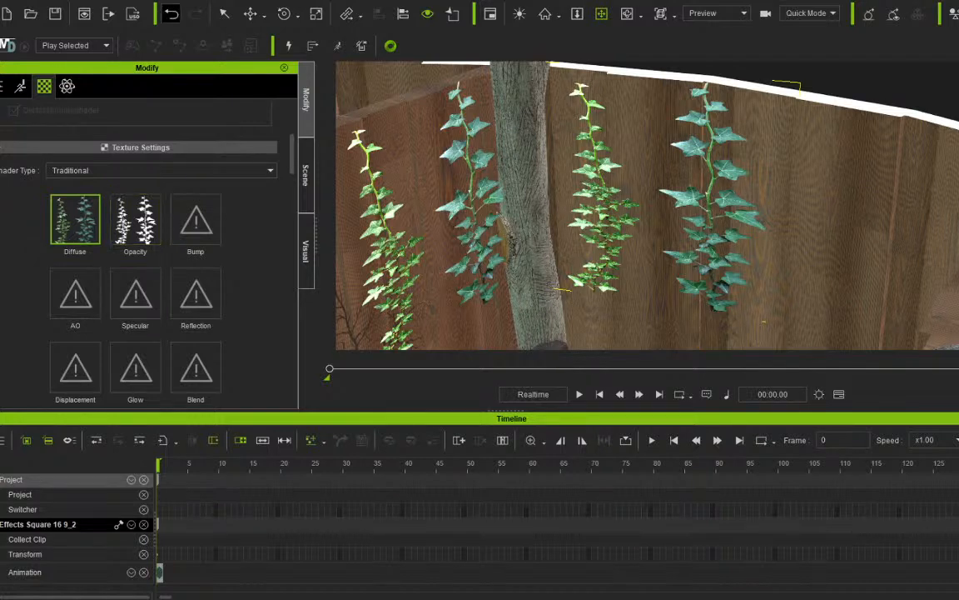
Undo the shared texture change and give the second vine plane a unique material with the two-ivy-stem image as its Diffuse texture.
left_click(171, 13)
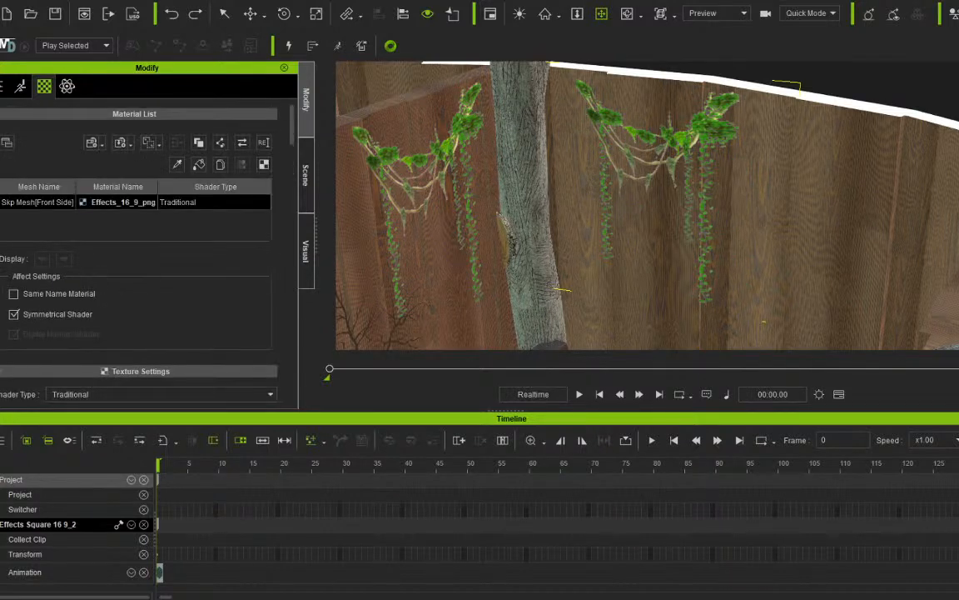
right_click(141, 204)
left_click(171, 265)
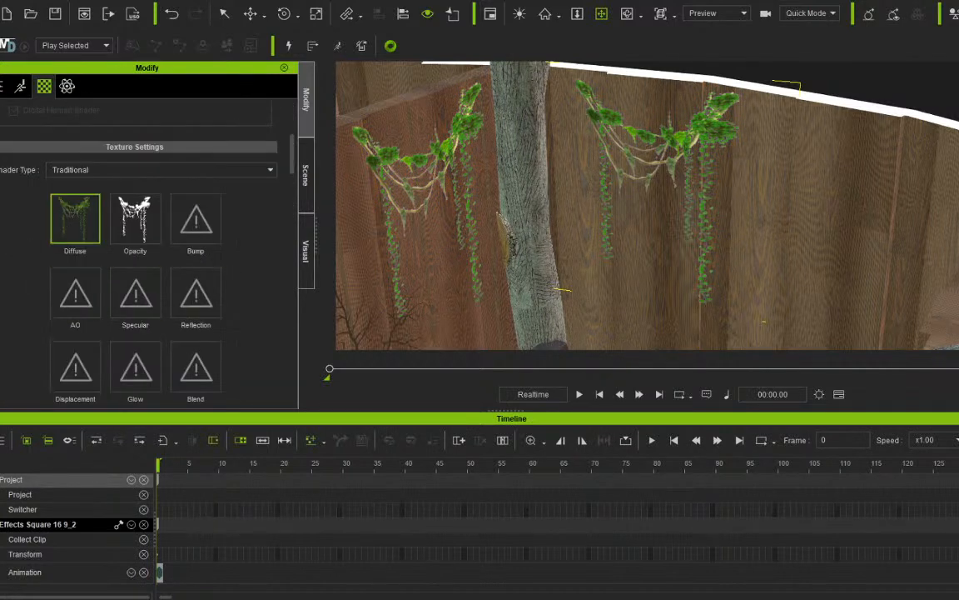
left_click_drag(133, 250, 75, 219)
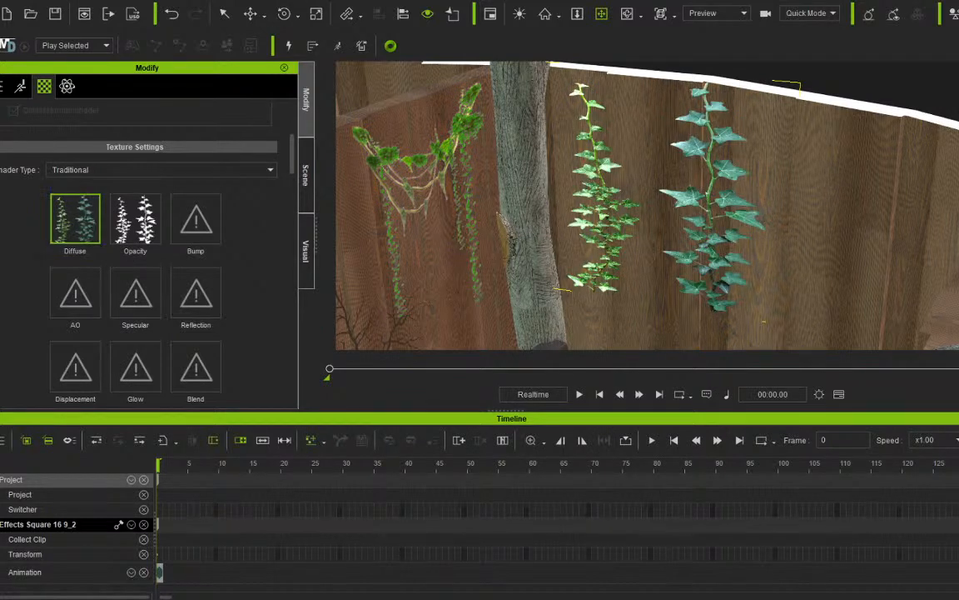
Narrow the ivy-stem plane past the trunk post and rotate it so the stems hang upside down.
left_click(315, 14)
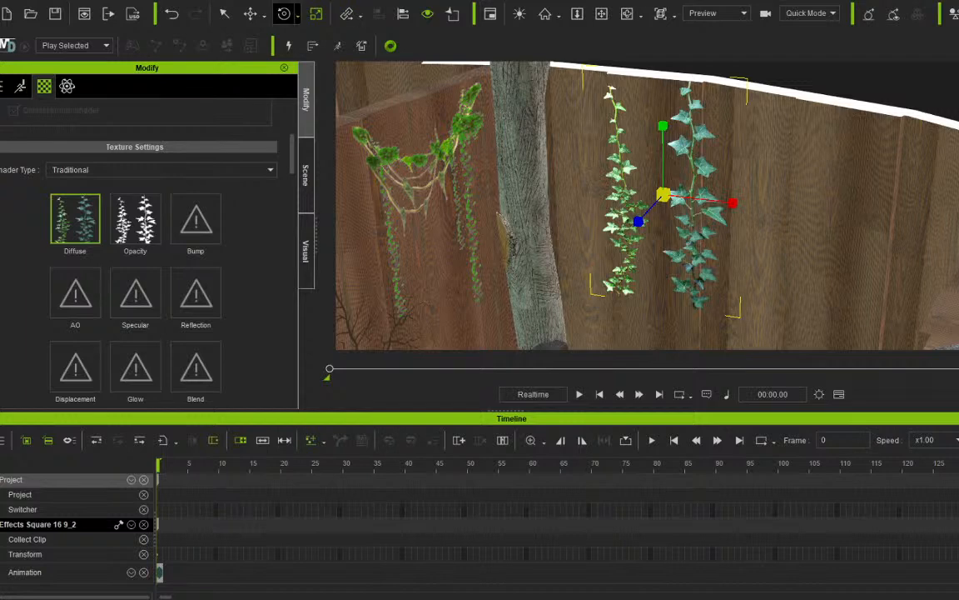
left_click(284, 14)
left_click_drag(723, 174, 613, 244)
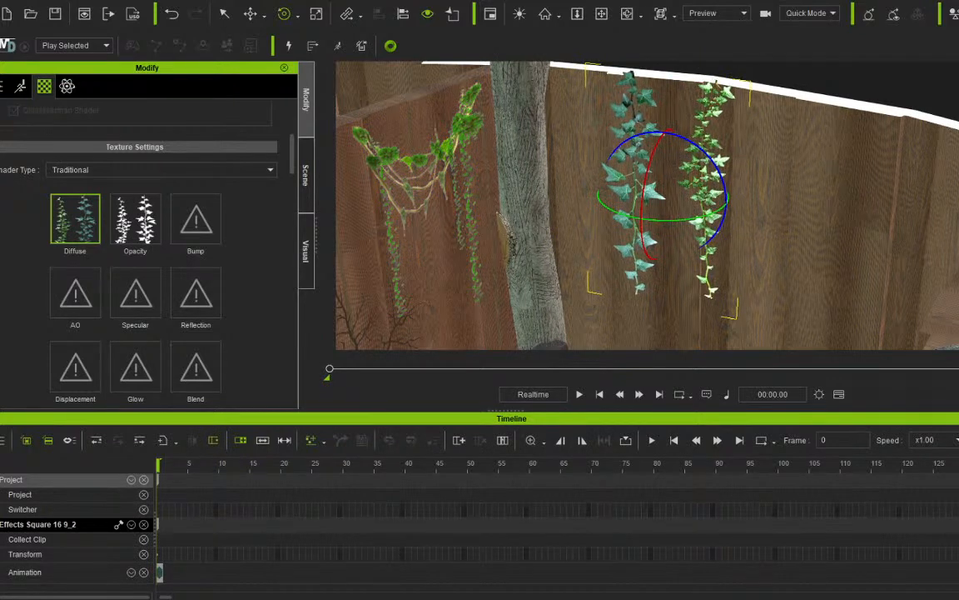
Nudge the upside-down ivy-stem plane slightly higher on the wall and fine-tune its overall scale.
key("w")
left_click_drag(640, 220, 648, 214)
key("e")
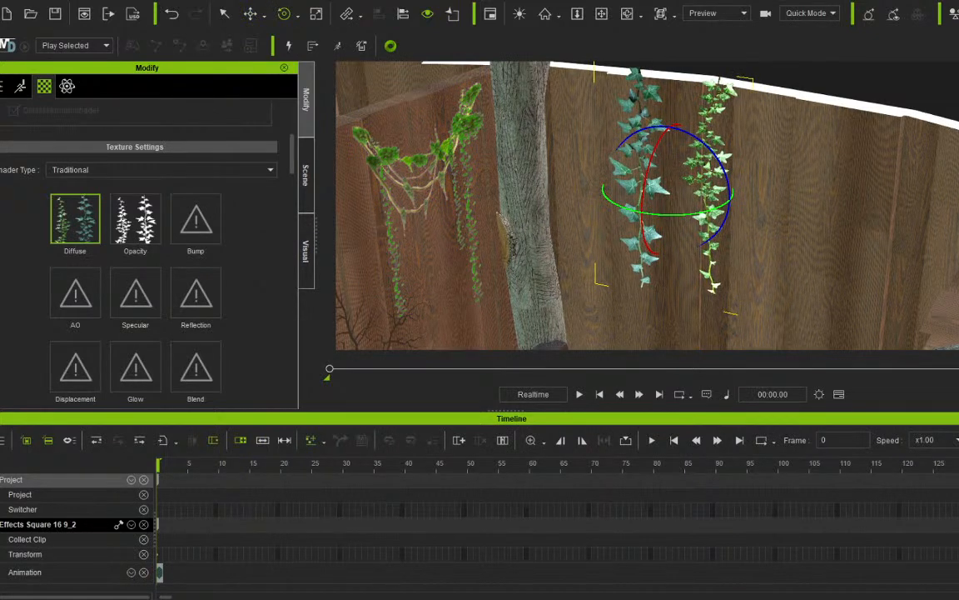
key("r")
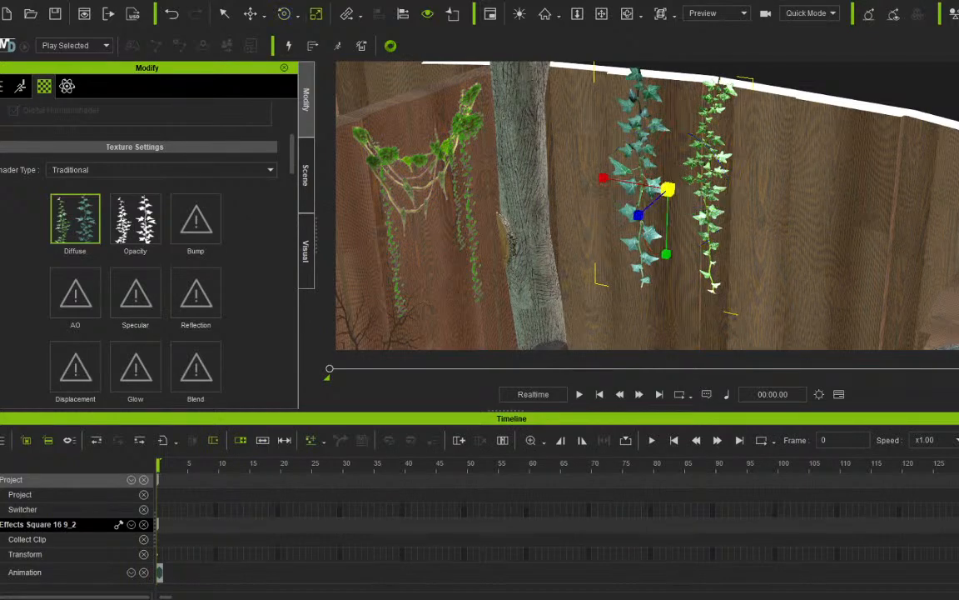
left_click_drag(668, 190, 665, 194)
Check the scene through Camera Fixed and return to the Preview camera.
left_click(601, 13)
left_click_drag(616, 217, 450, 59)
left_click(741, 13)
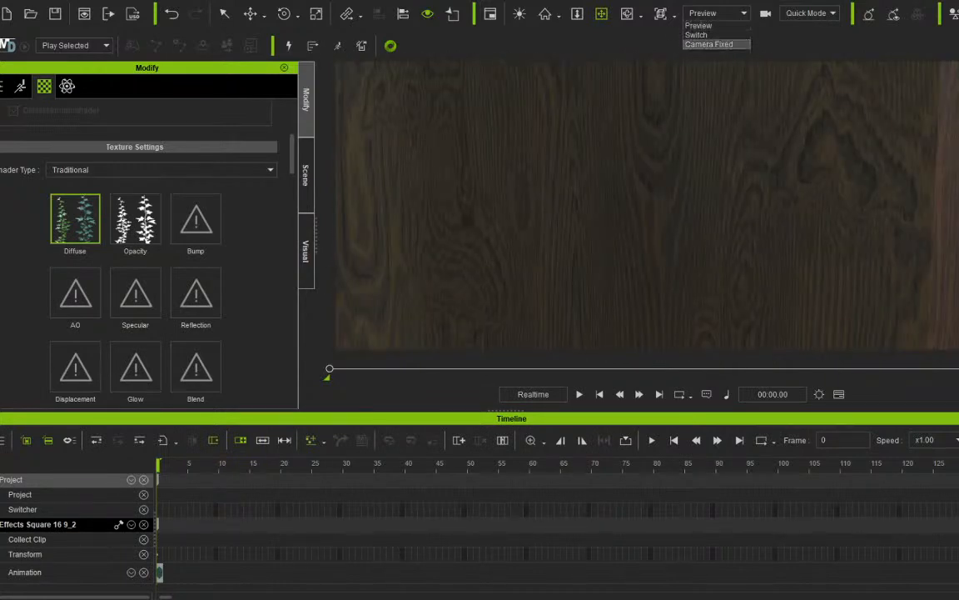
left_click(709, 44)
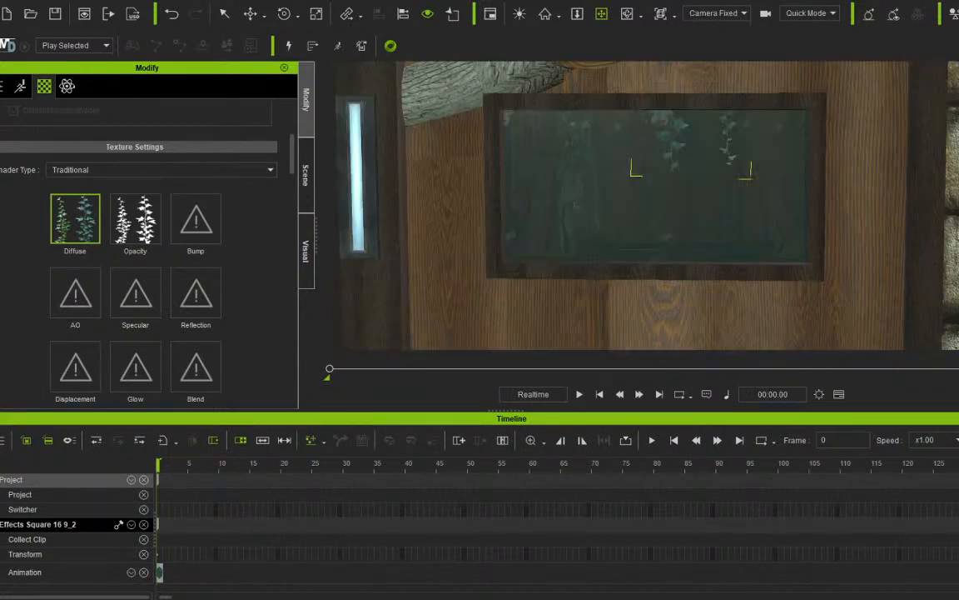
key("space")
left_click(717, 13)
left_click(707, 26)
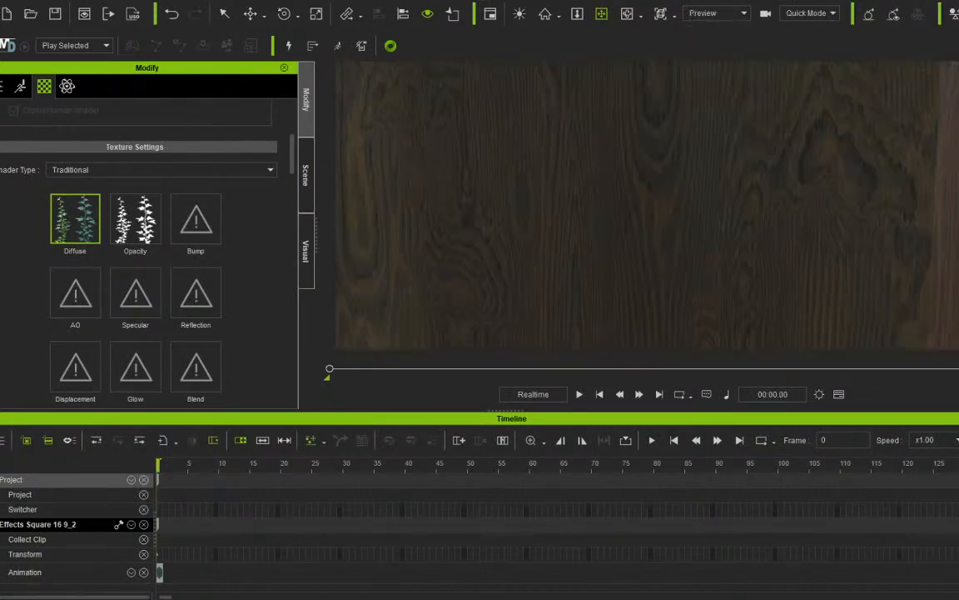
Lower the ivy-stem plane on the wall past the trunk post and the draped-vine plane on the adjacent wall.
right_click_drag(646, 205, 708, 179)
left_click(251, 14)
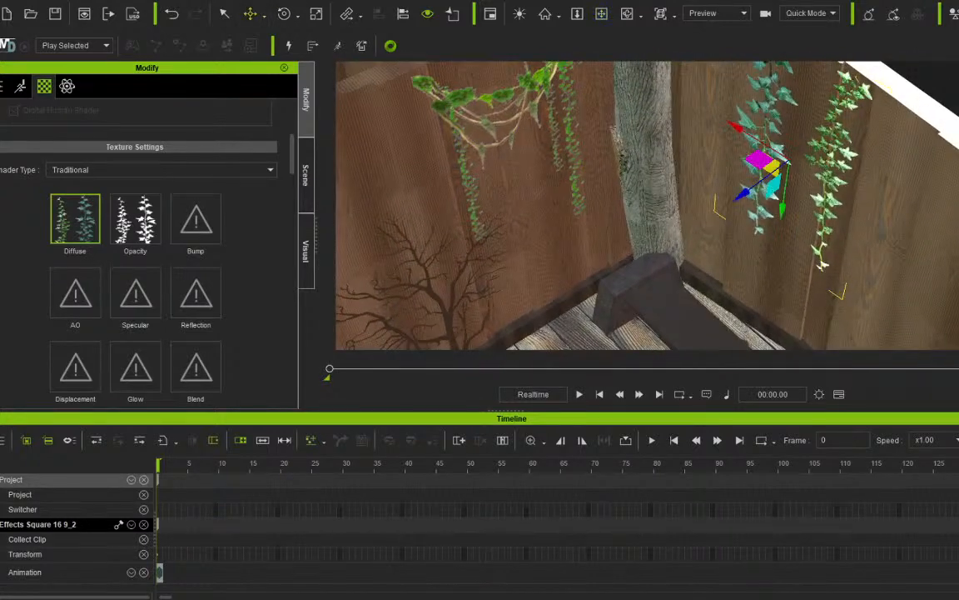
left_click_drag(763, 167, 758, 204)
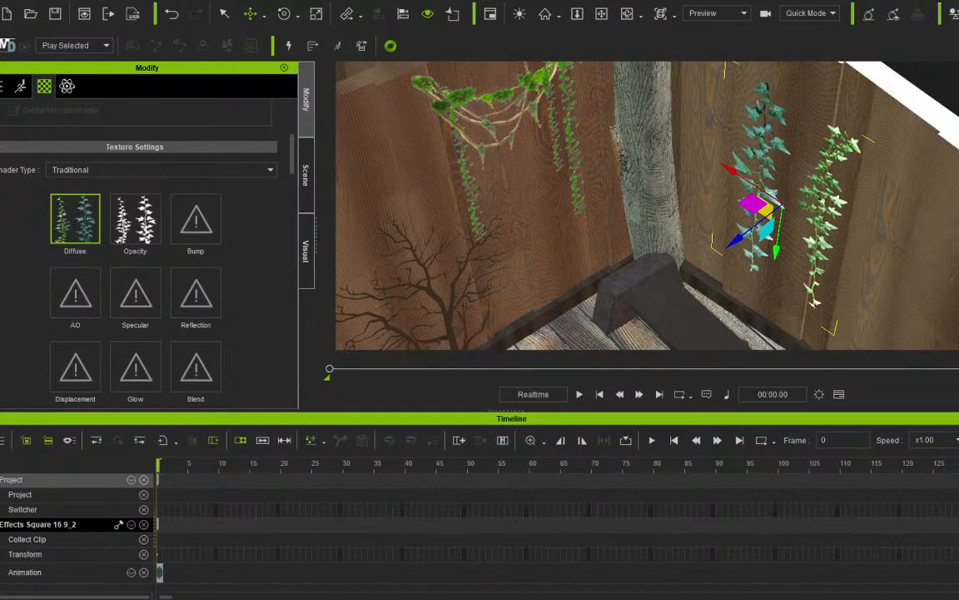
left_click(504, 102)
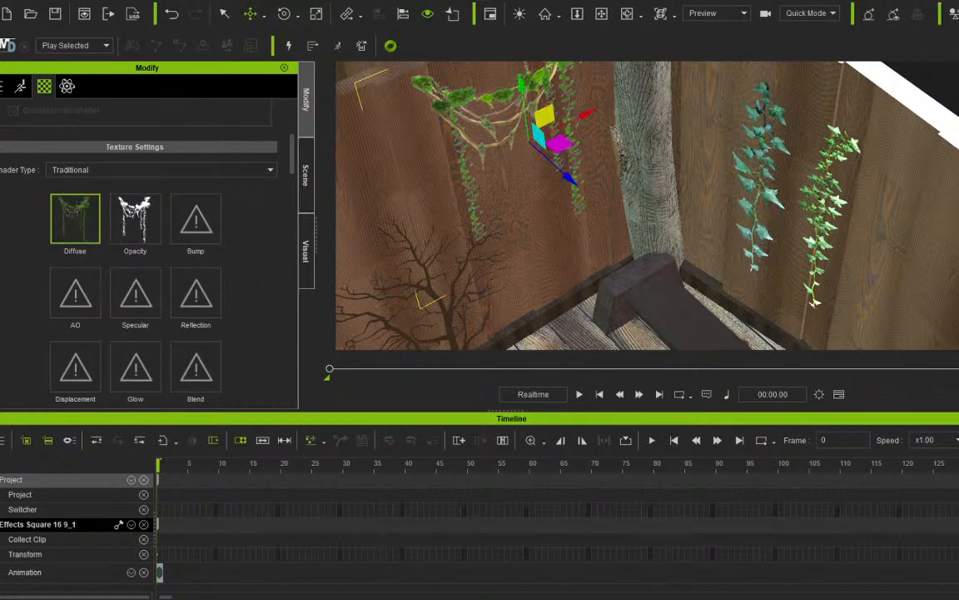
left_click_drag(545, 117, 554, 181)
Duplicate the hanging-ivy plane Effects Square 16 9_0 below the window and raise the copy to the window's upper edge.
right_click_drag(633, 208, 550, 195)
middle_click_drag(550, 195, 858, 150)
right_click_drag(857, 150, 657, 187)
middle_click_drag(658, 187, 580, 266)
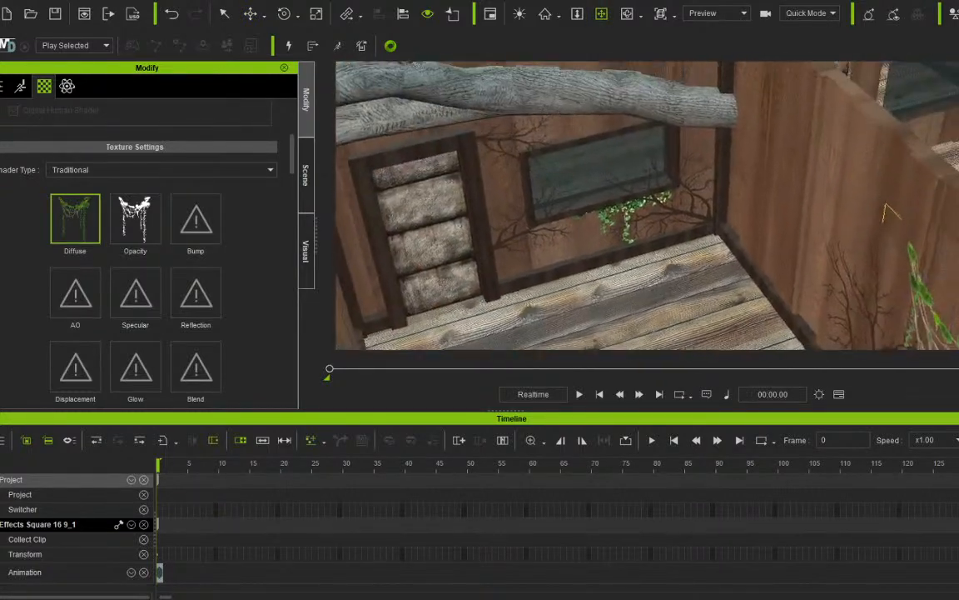
scroll(581, 267, "up", 5)
right_click_drag(581, 267, 507, 243)
middle_click_drag(507, 244, 476, 307)
left_click(306, 175)
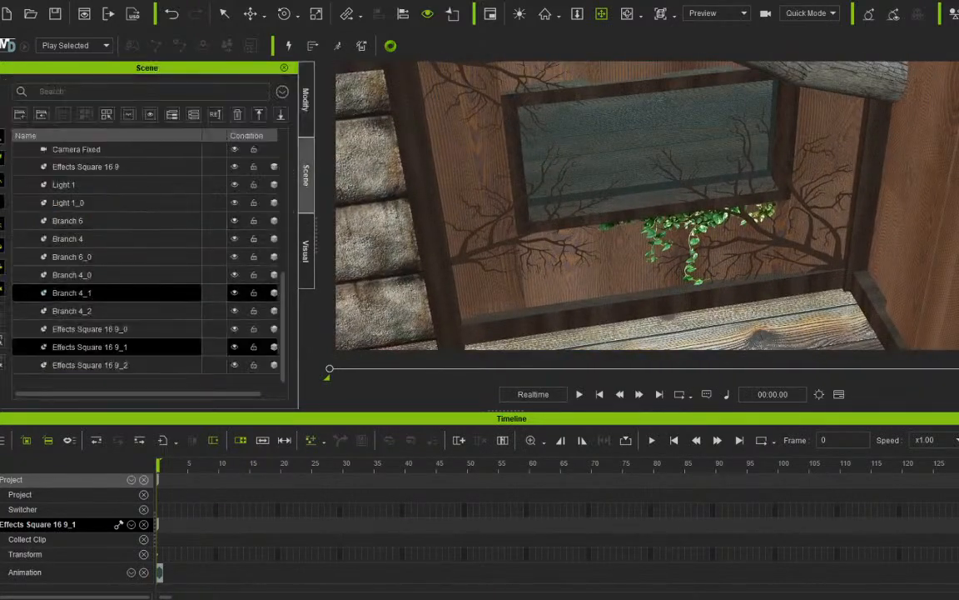
left_click(100, 329)
key("w")
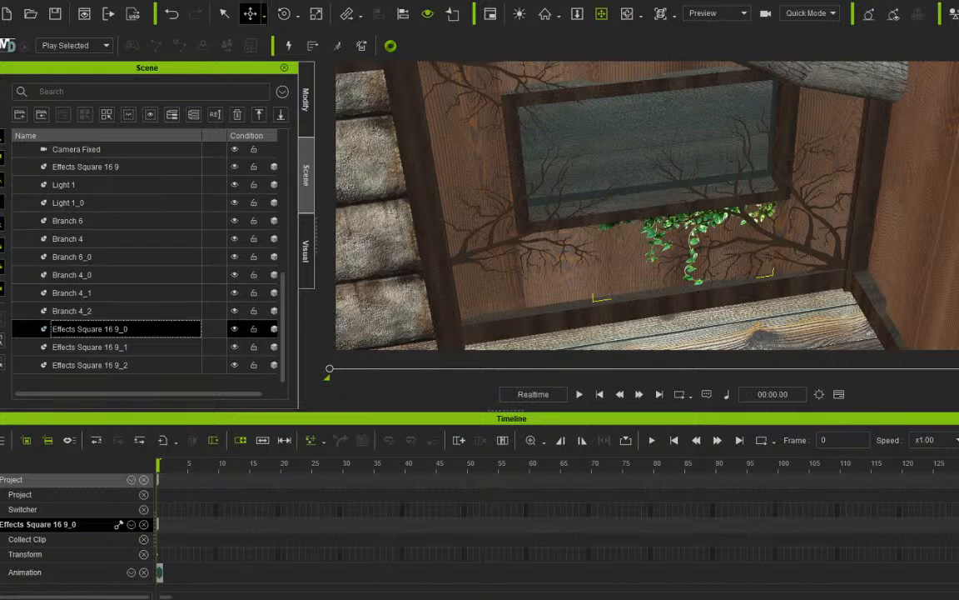
left_click_drag(700, 285, 708, 306, "ctrl")
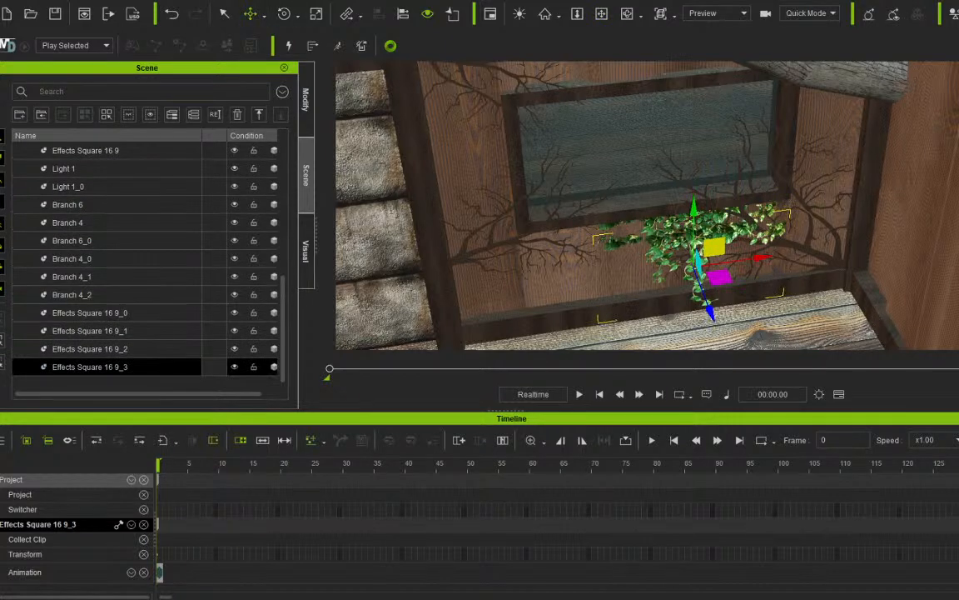
left_click_drag(694, 216, 697, 68)
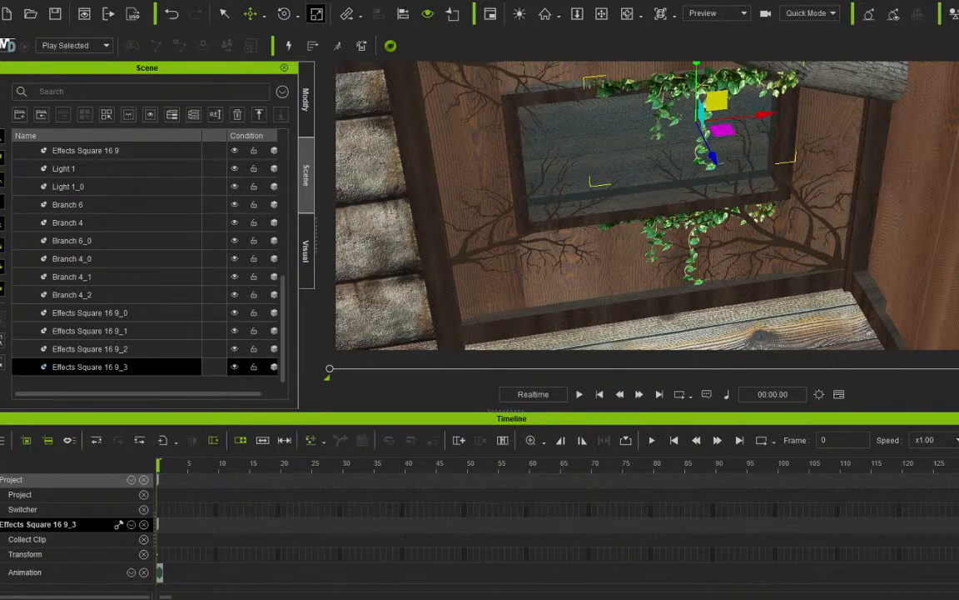
Try to flip the copied ivy plane by rotating it around its vertical axis, and undo the rotation.
left_click(317, 14)
key("e")
left_click_drag(698, 156, 575, 147)
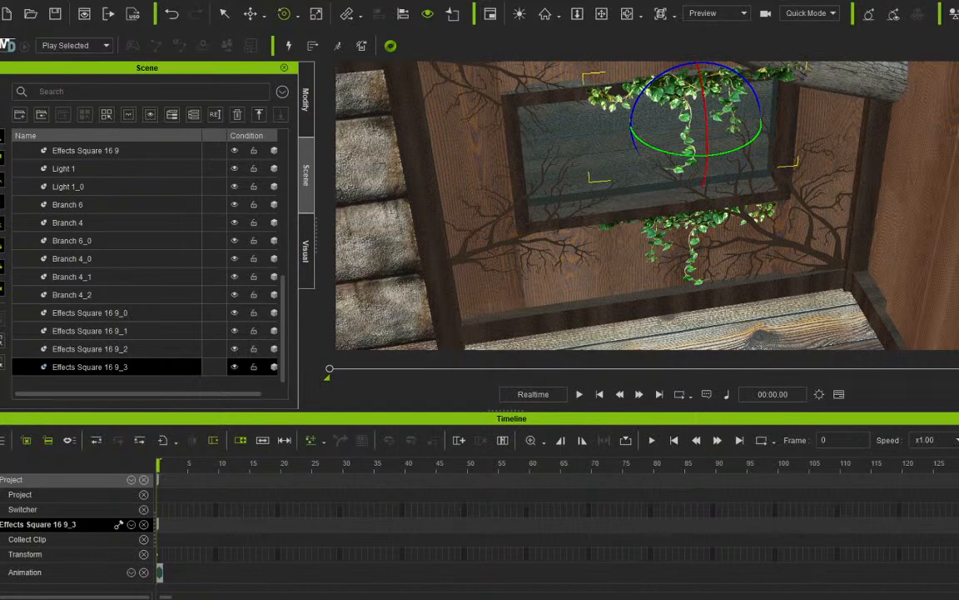
left_click(306, 100)
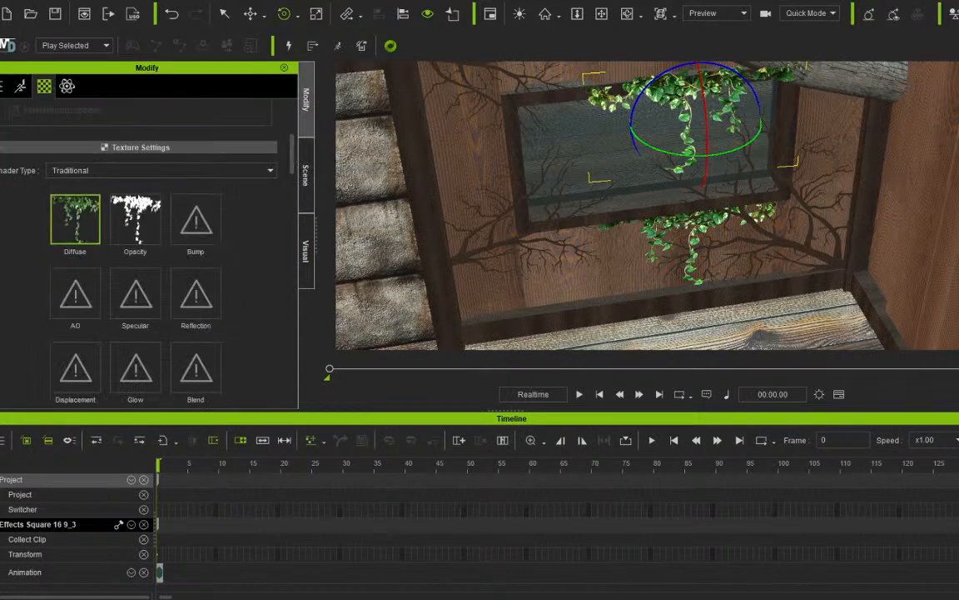
left_click(171, 13)
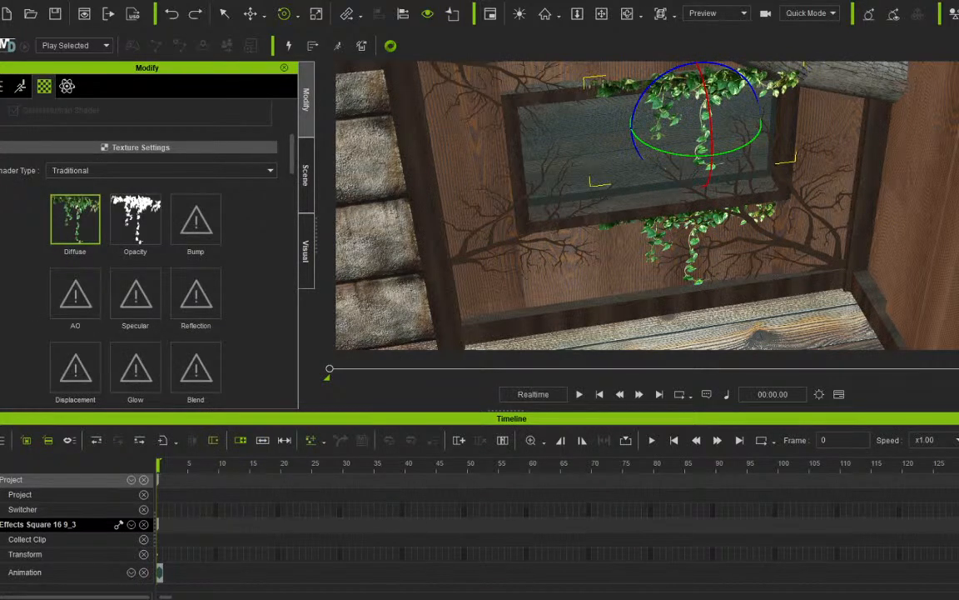
Make the material of the copied ivy plane above the window unique.
scroll(142, 250, "up", 5)
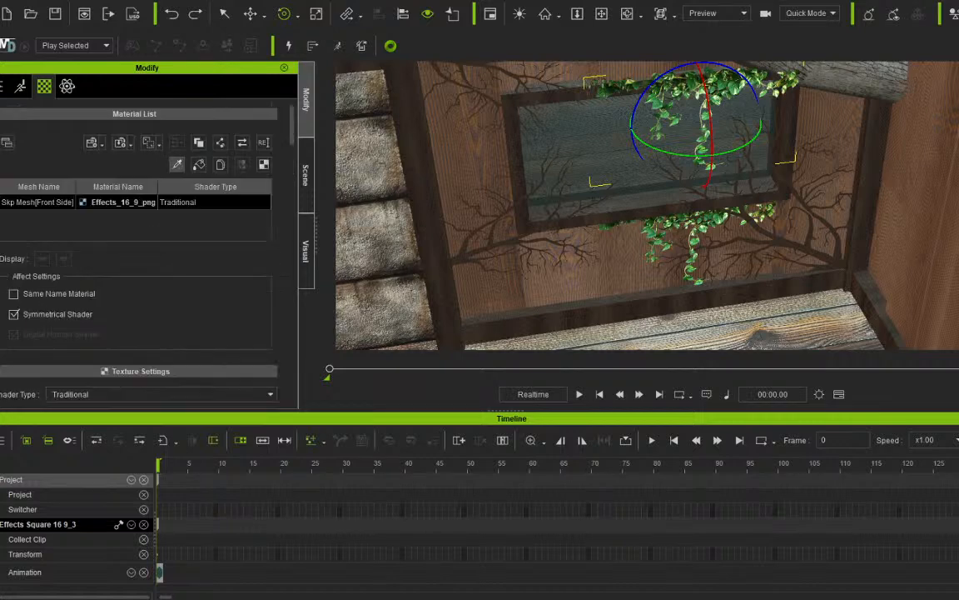
right_click(133, 203)
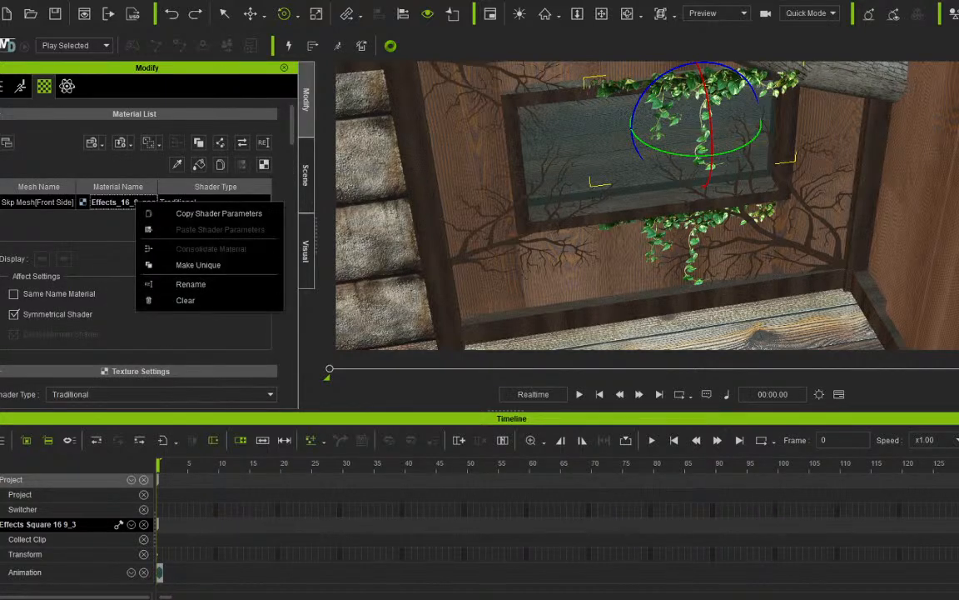
left_click(179, 238)
Mirror the copied ivy plane's Diffuse texture horizontally in its UV settings.
scroll(142, 250, "down", 3)
scroll(141, 249, "down", 10)
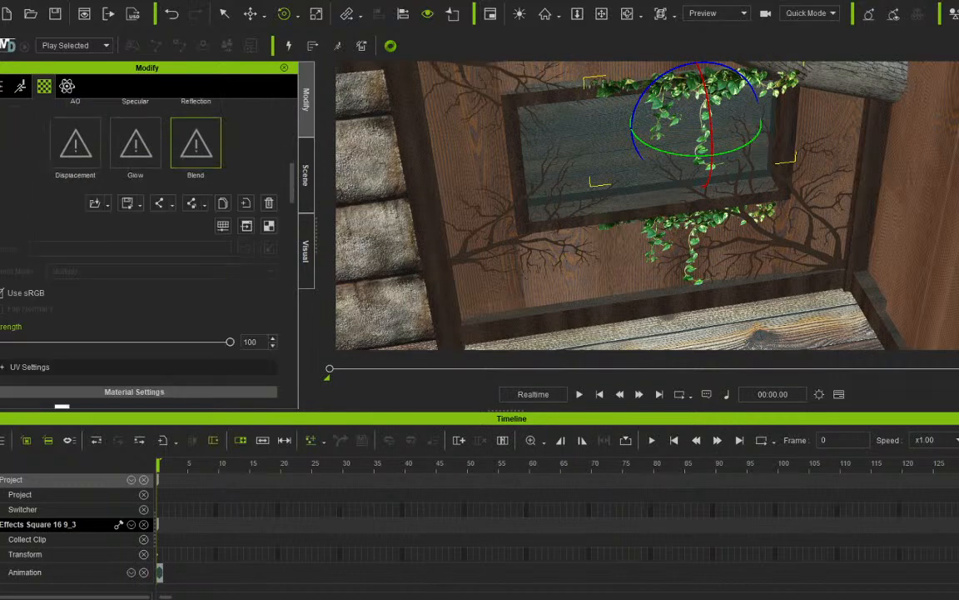
scroll(141, 250, "up", 6)
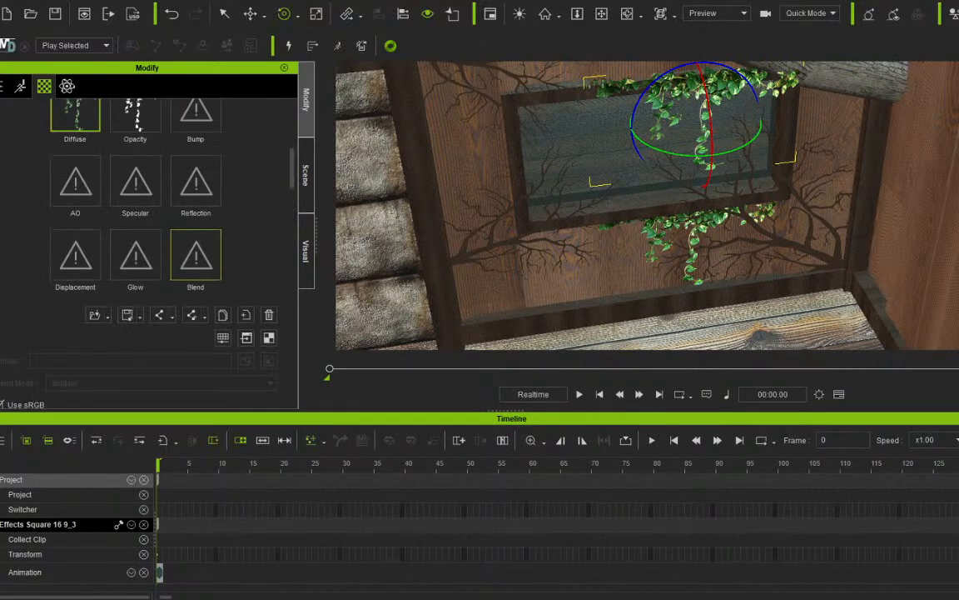
scroll(142, 250, "down", 2)
scroll(146, 241, "up", 5)
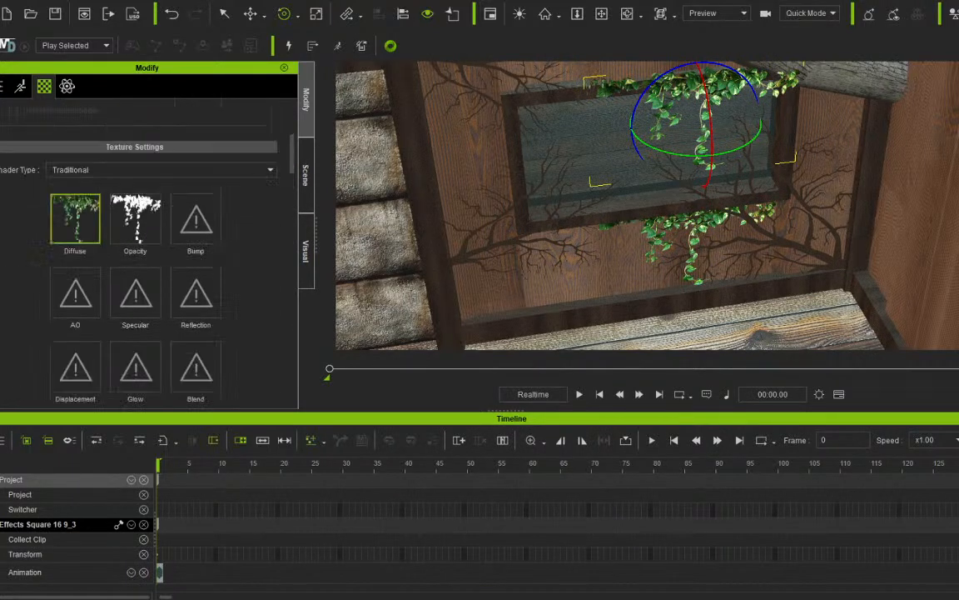
scroll(146, 242, "down", 8)
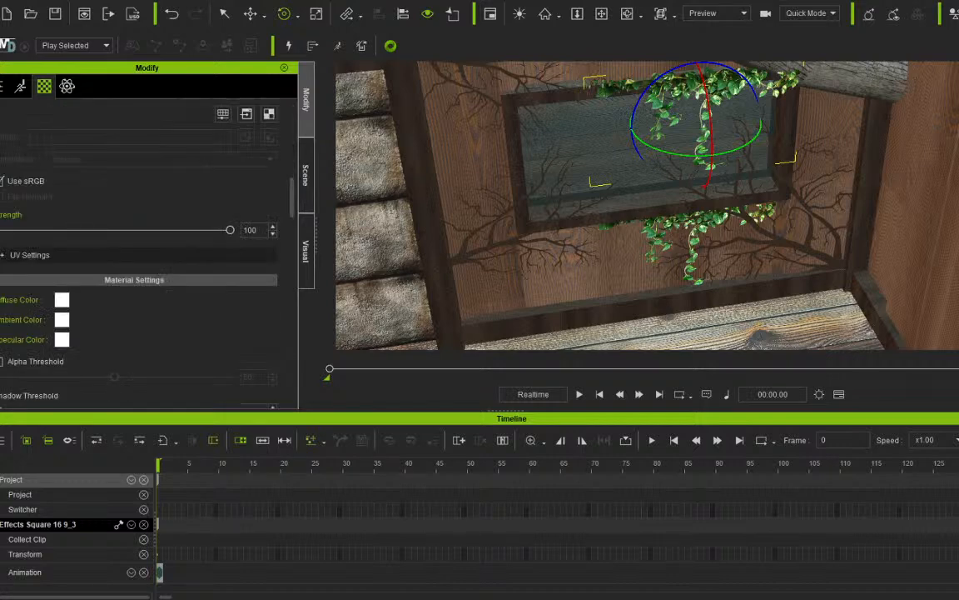
left_click(167, 255)
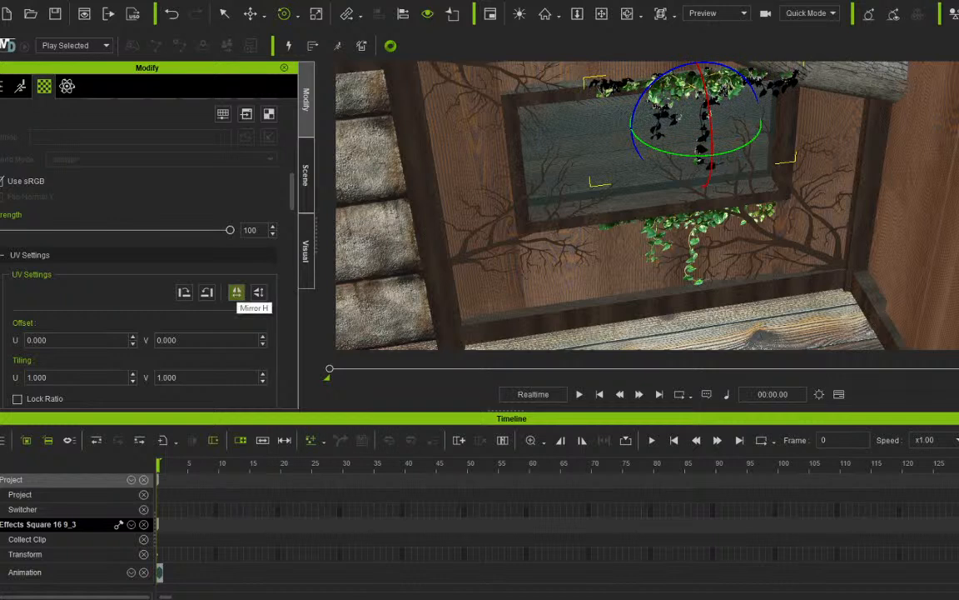
left_click(236, 292)
Enable Affect All Channels and mirror all texture channels of the copied ivy plane horizontally.
scroll(236, 291, "down", 3)
left_click(17, 305)
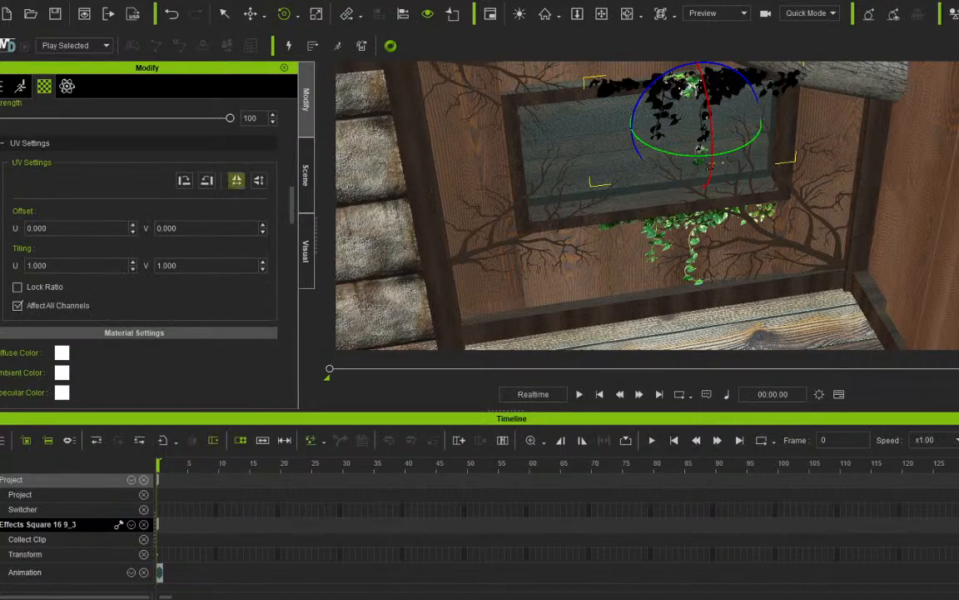
left_click(237, 180)
left_click(237, 180)
left_click(207, 180)
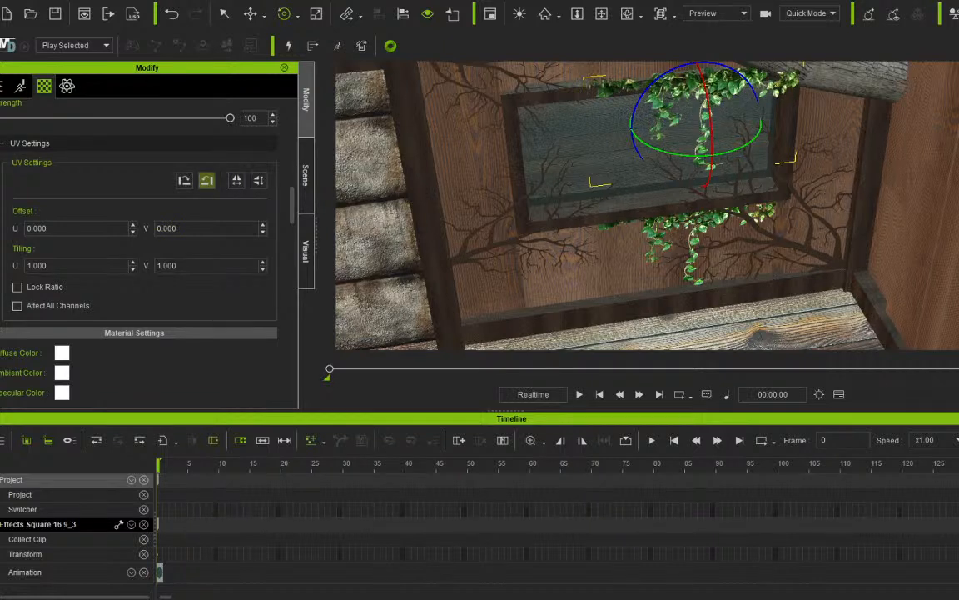
left_click(207, 179)
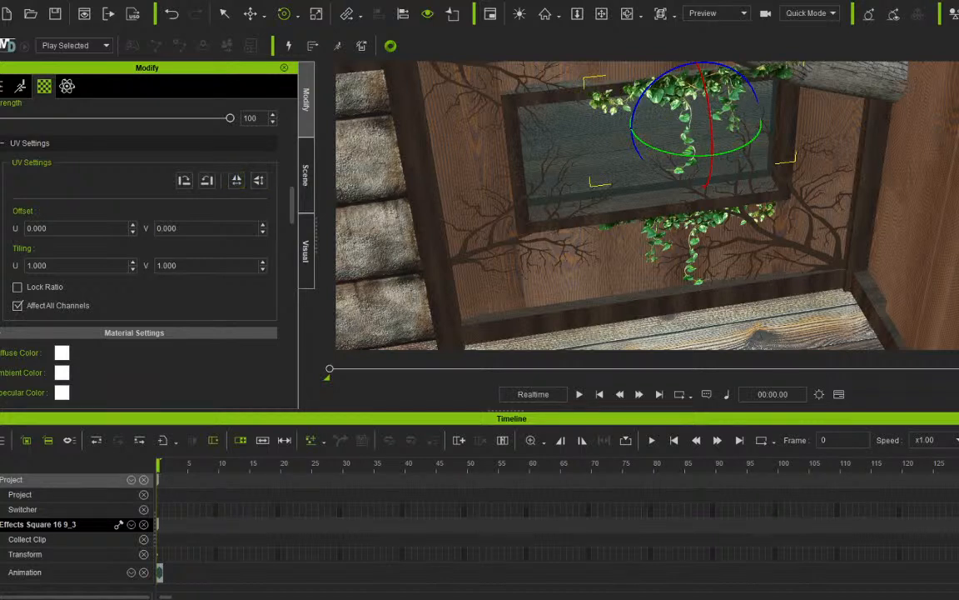
Examine the mirrored ivy along the window's upper edge up close and clear the selection.
left_click(251, 13)
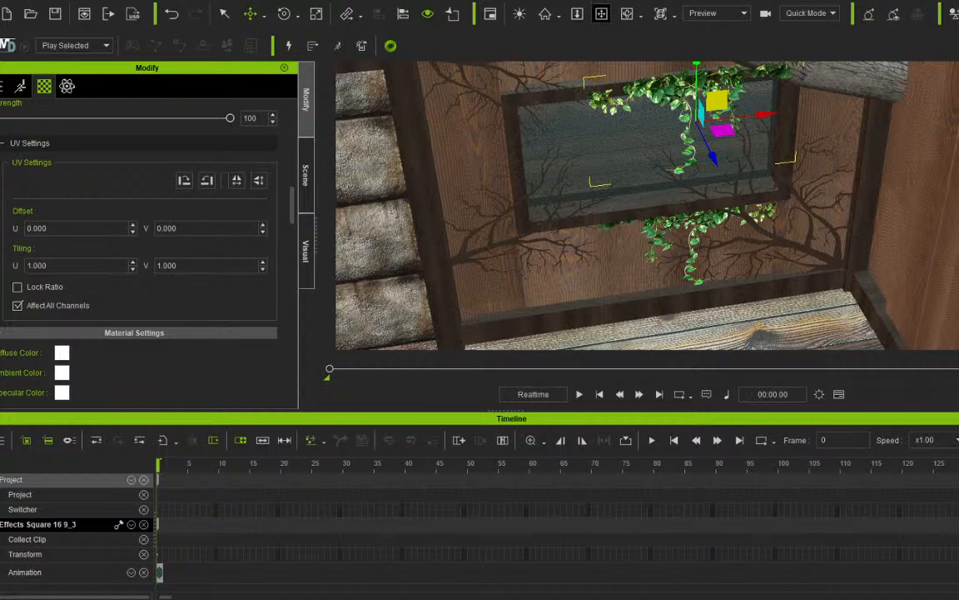
left_click(602, 14)
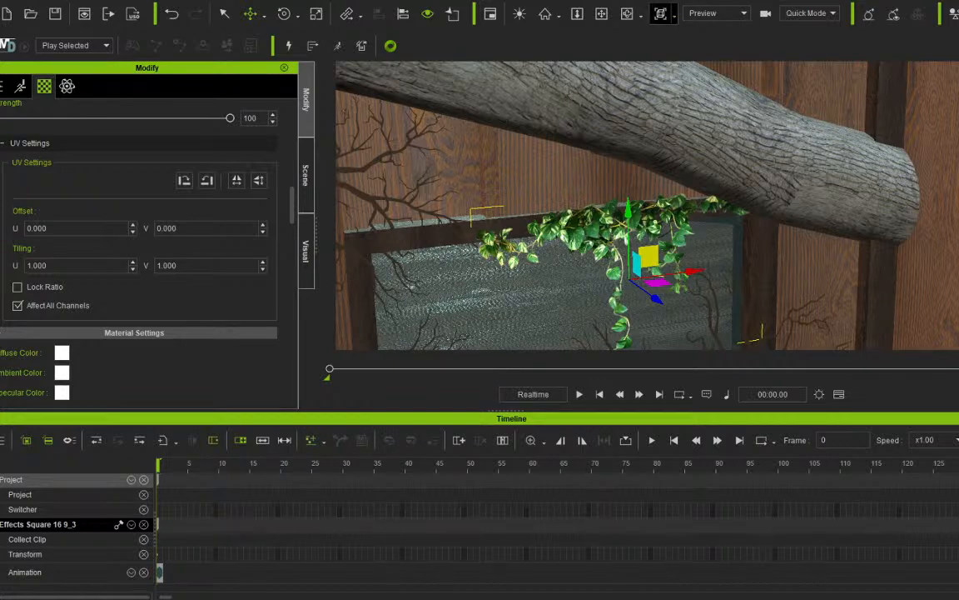
key("f")
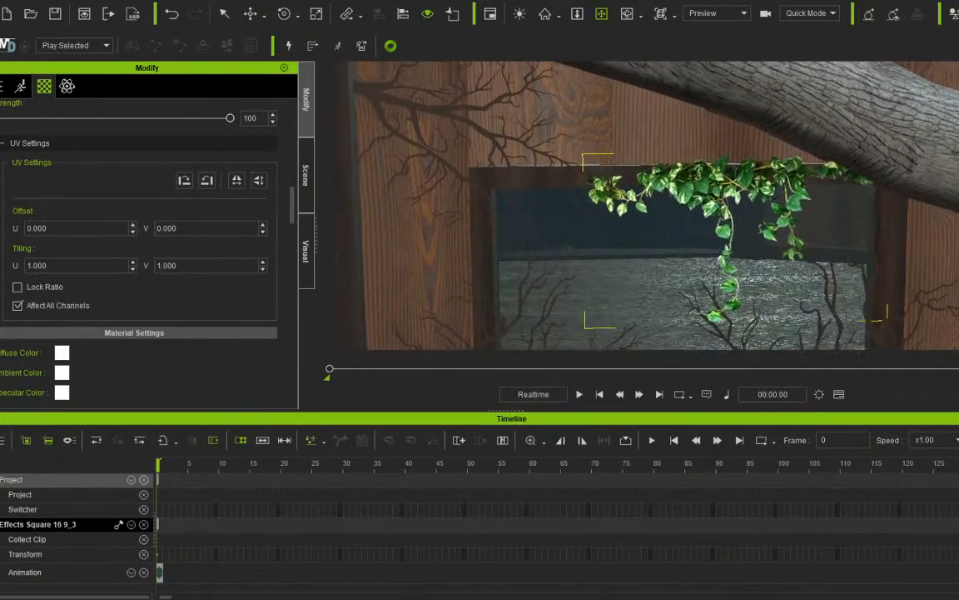
key("q")
left_click(417, 209)
key("Escape")
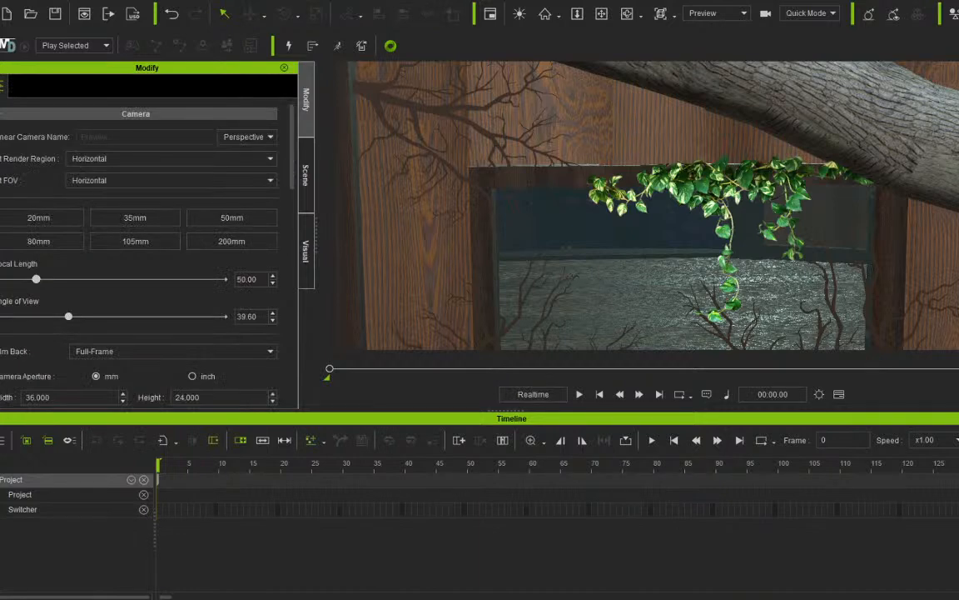
Find Branch 4_1 in the scene list and move it from the wall's upper-left area to the wall right of the window.
left_click(306, 175)
scroll(125, 313, "down", 4)
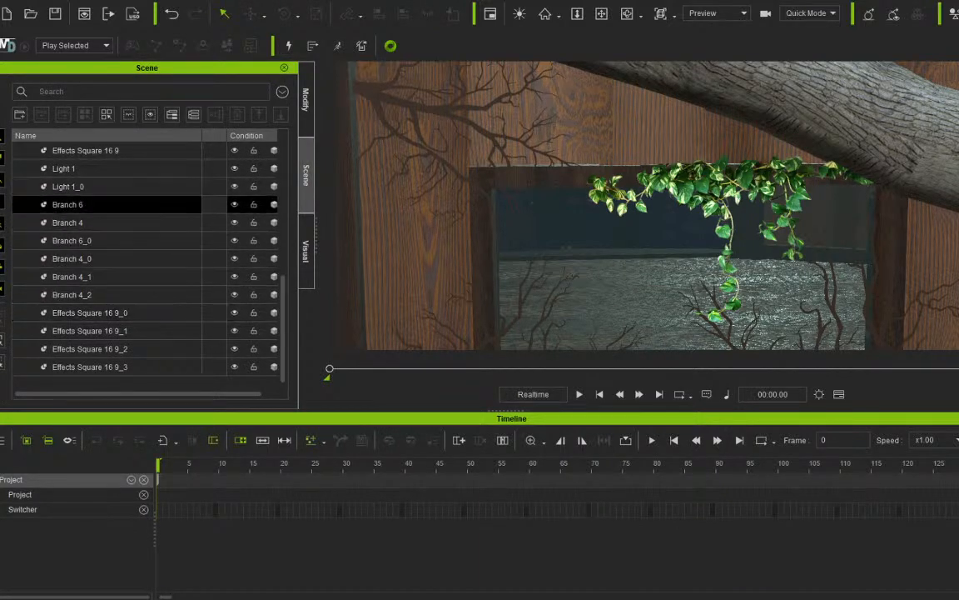
left_click(84, 205)
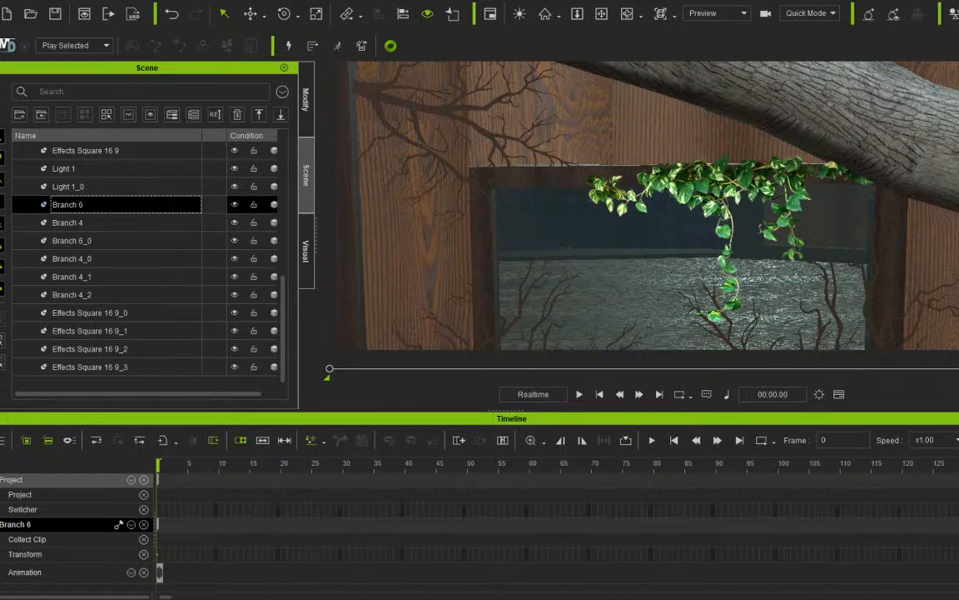
left_click(83, 222)
left_click(84, 240)
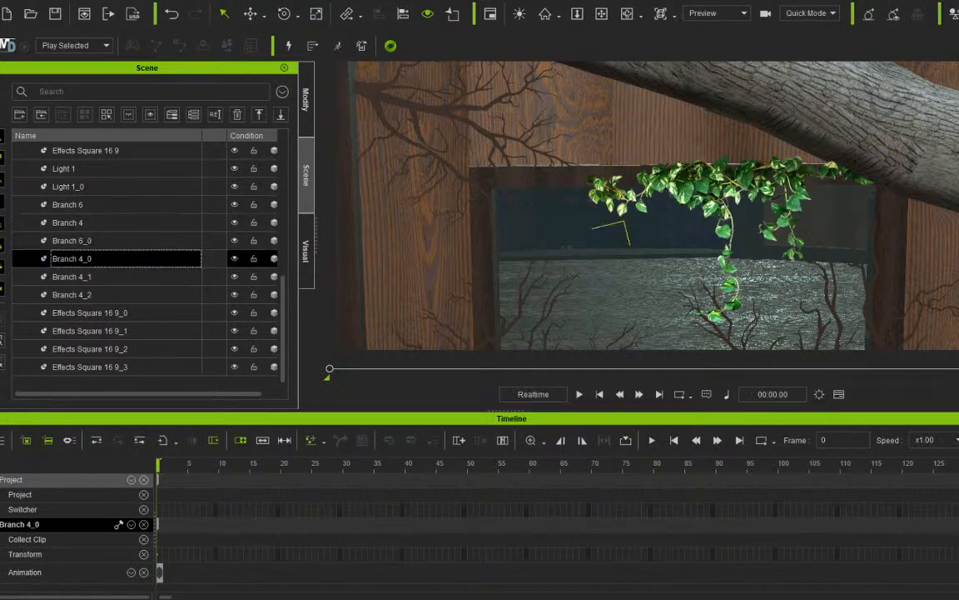
left_click(83, 277)
key("w")
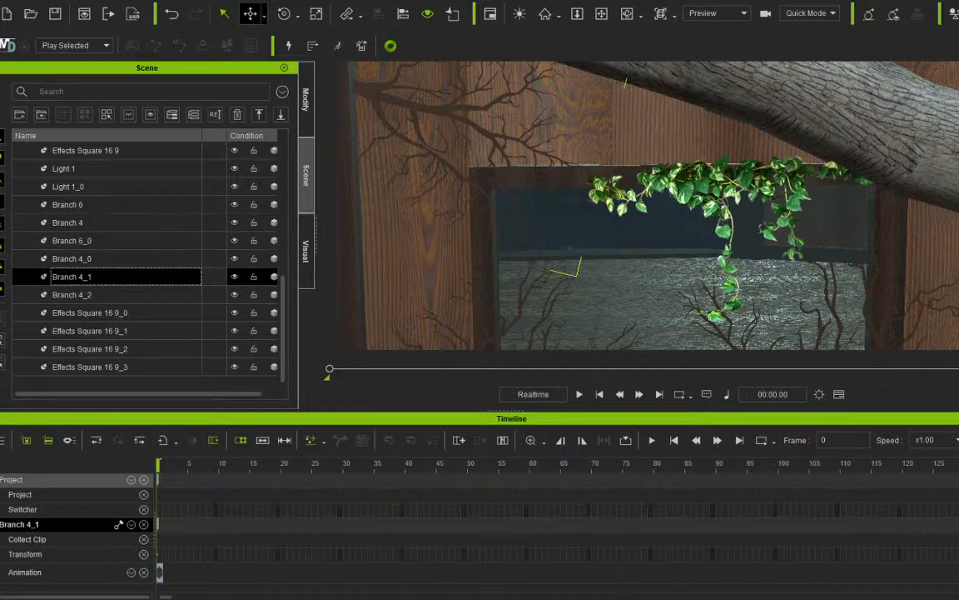
left_click_drag(407, 98, 946, 236)
Rotate Branch 4_1 to point downward and raise its base to the log above the window's right side.
key("e")
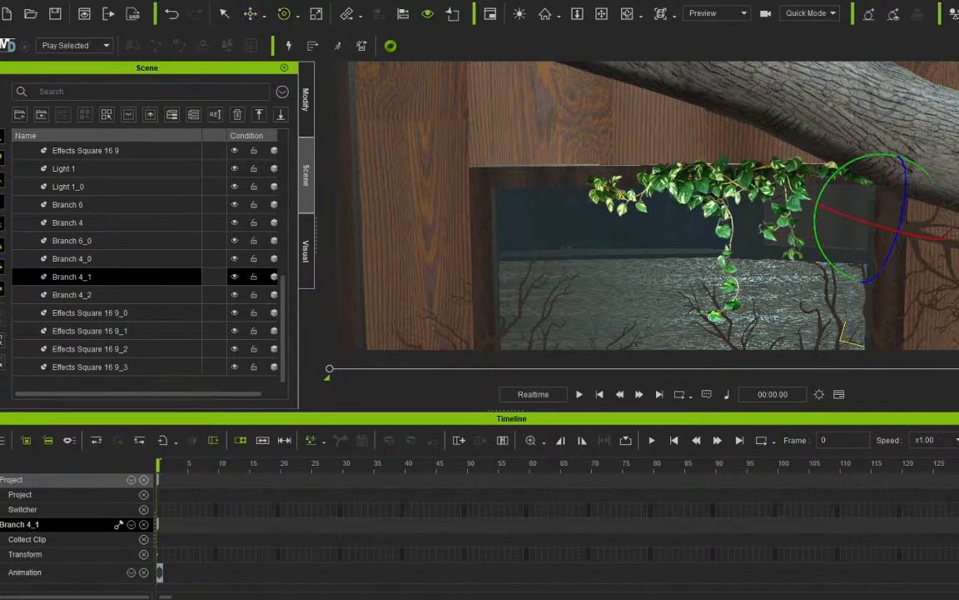
left_click_drag(833, 179, 882, 154)
key("w")
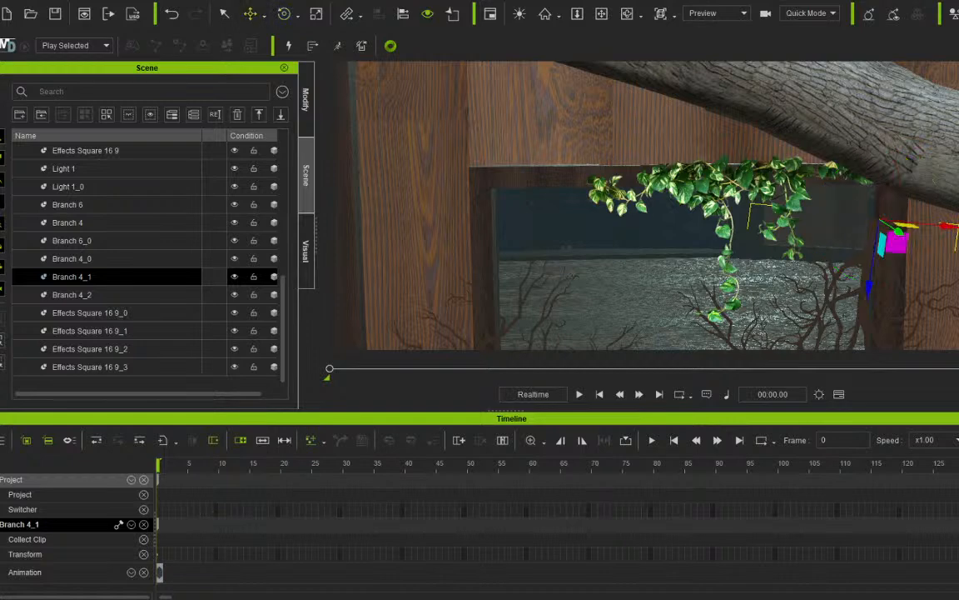
left_click_drag(896, 242, 933, 119)
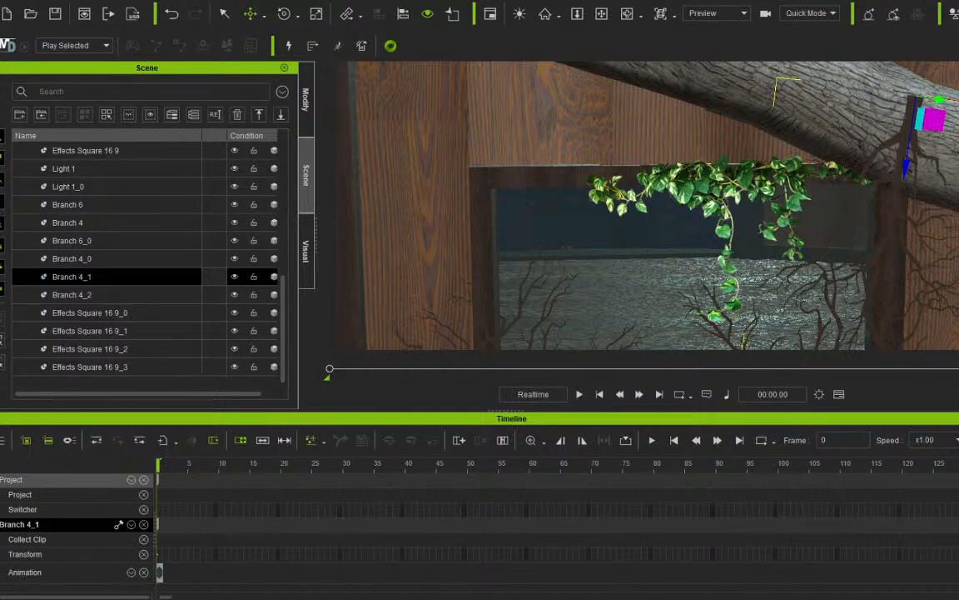
Shift Branch 4_1 back so it spreads over the wall strip between the window and the corner post.
left_click(601, 13)
right_click_drag(621, 141, 750, 204)
key("w")
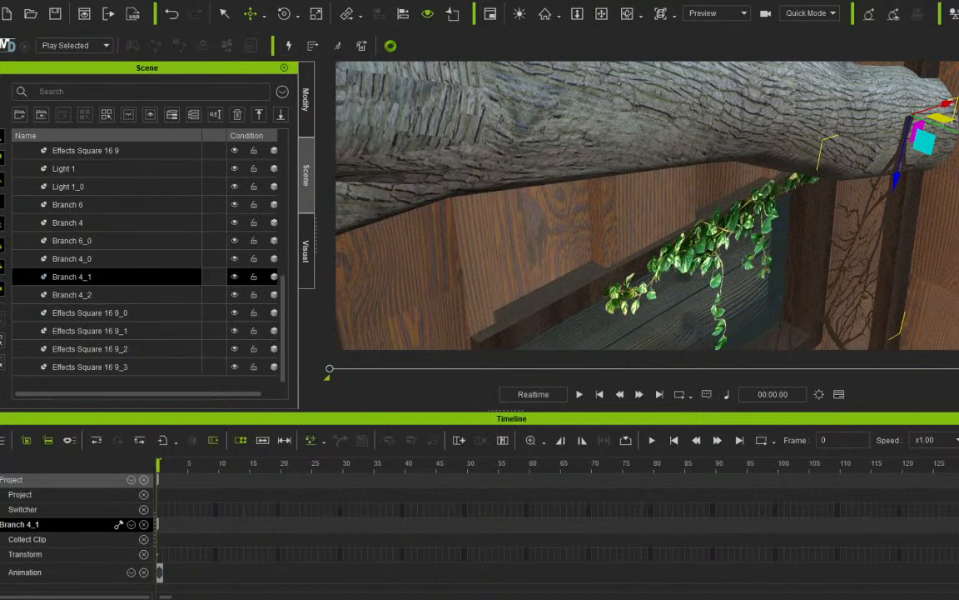
left_click_drag(924, 142, 828, 98)
key("e")
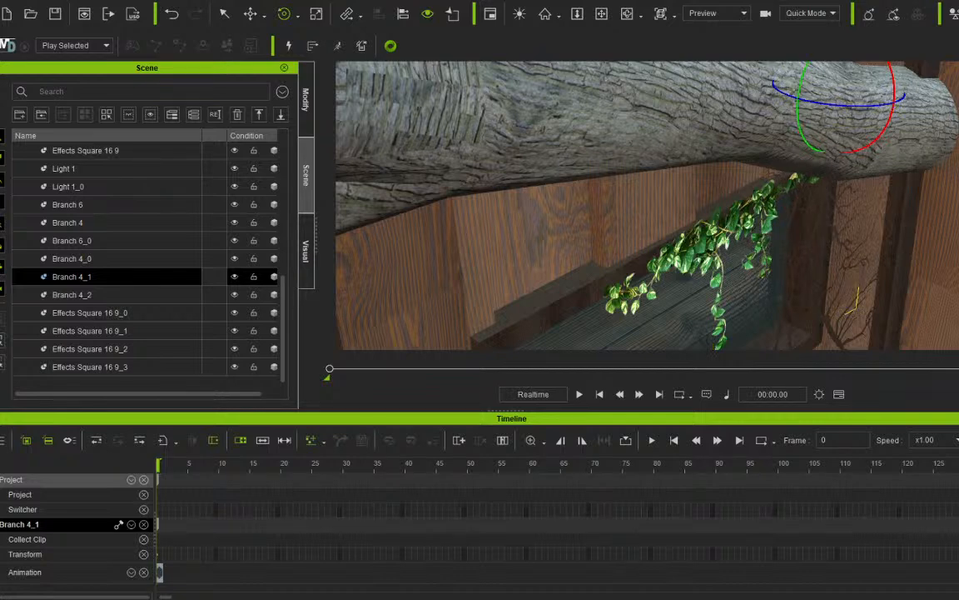
middle_click_drag(650, 208, 656, 133)
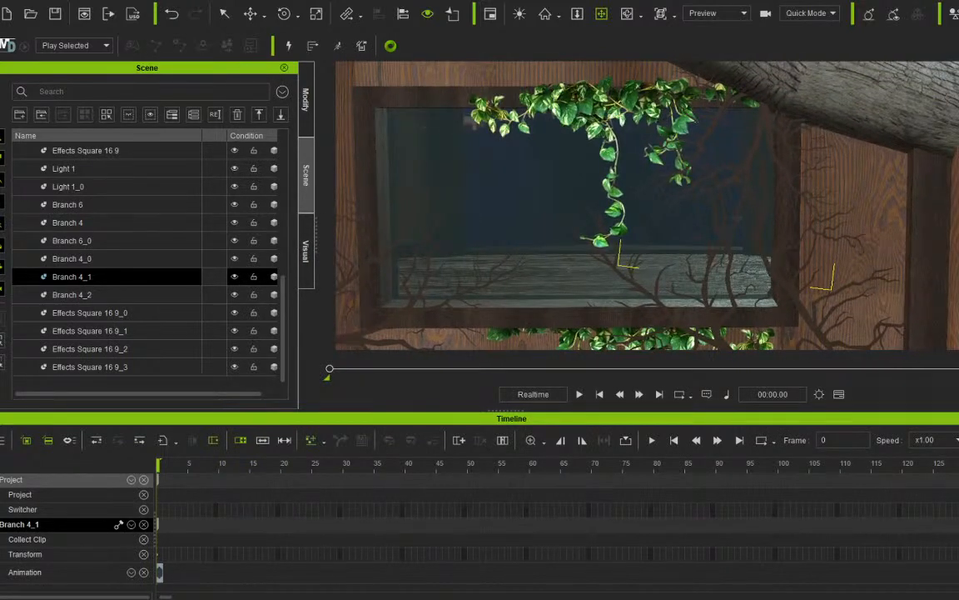
Play and scrub the animation through Camera Fixed to review the branches, and return to the Preview camera.
left_click(720, 13)
left_click(707, 41)
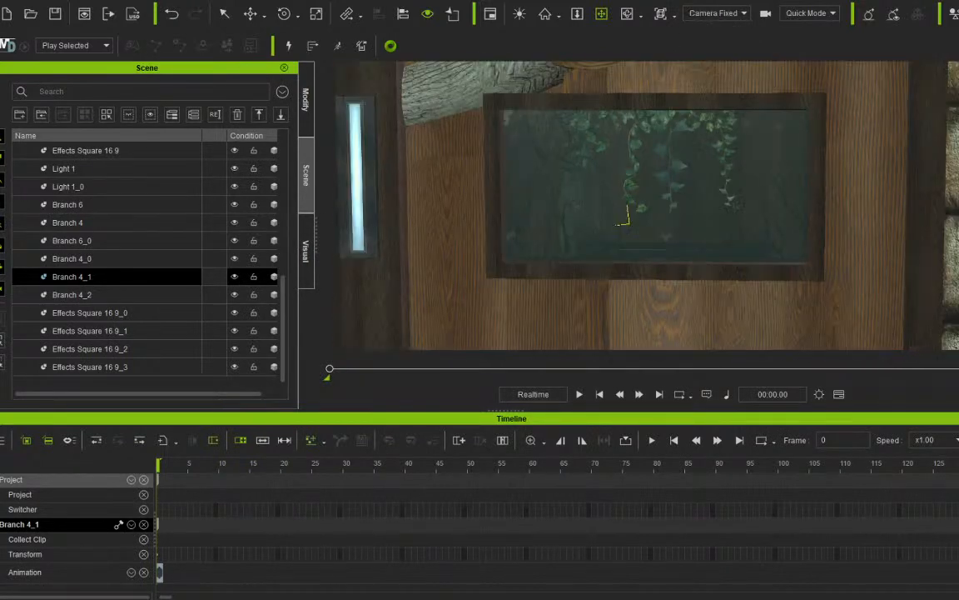
key("space")
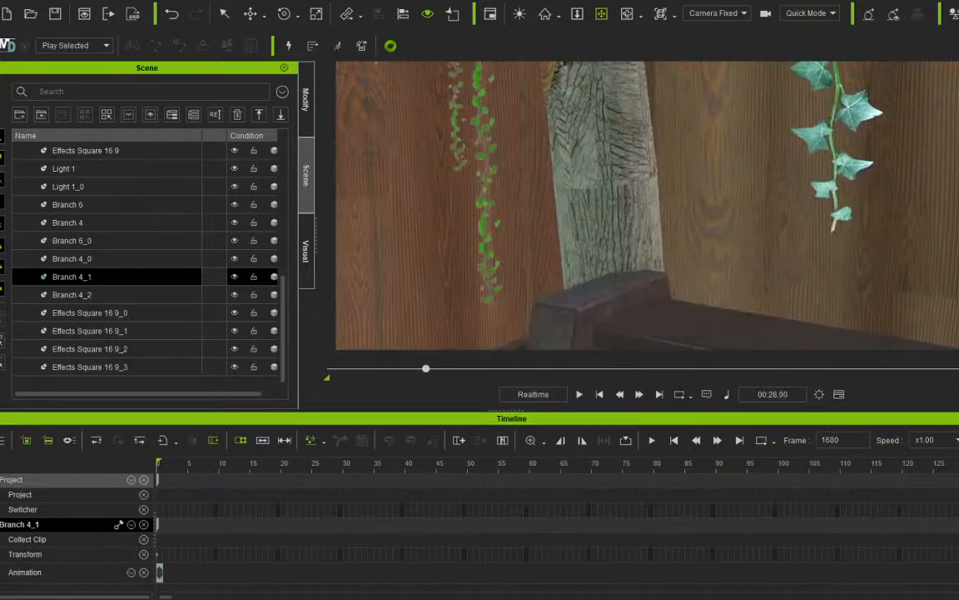
left_click_drag(426, 368, 416, 368)
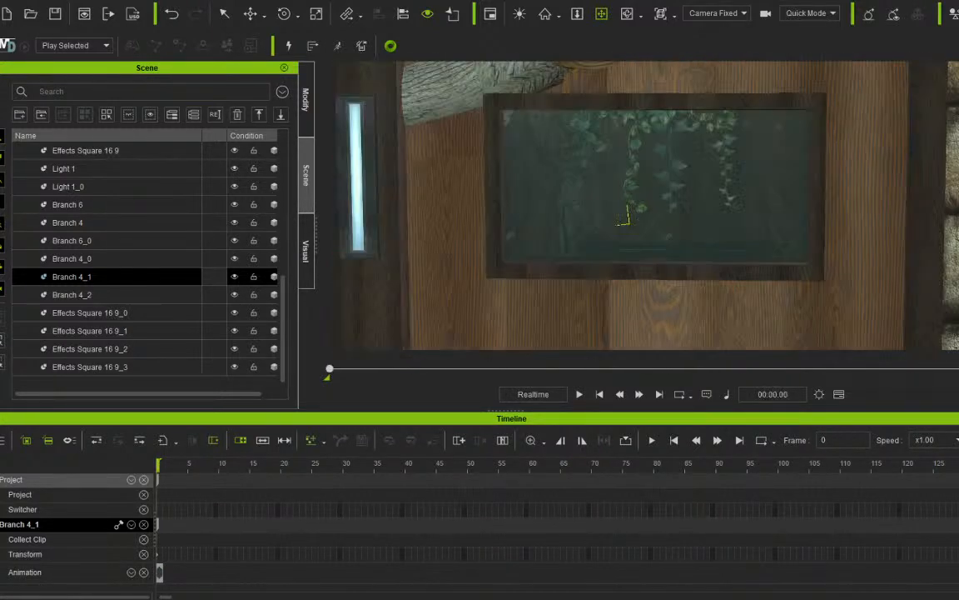
left_click(717, 14)
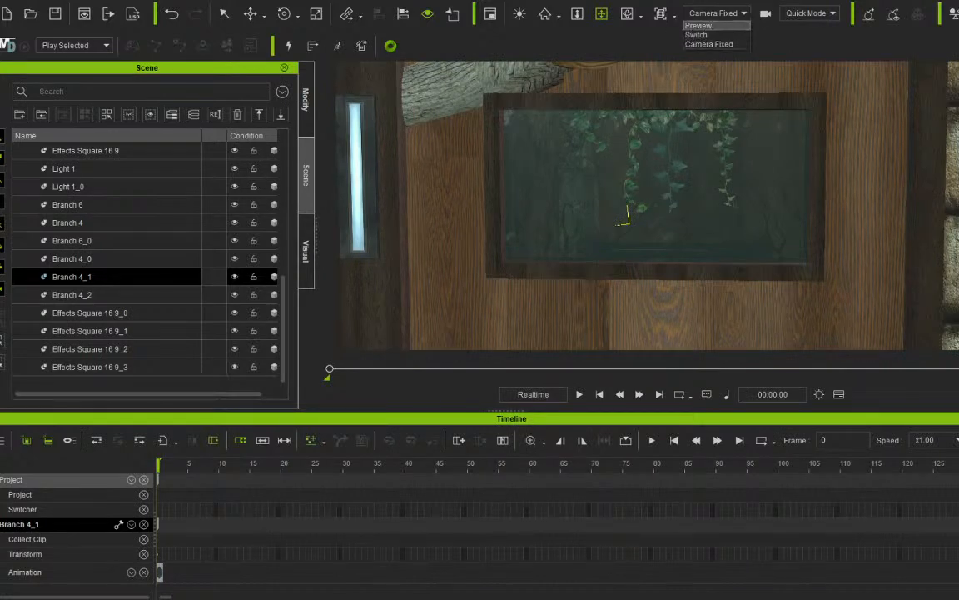
left_click(701, 26)
Select Branch 4_0 at the window's lower left and move it onto the side wall beyond the corner post.
left_click_drag(633, 234, 753, 170)
left_click(225, 13)
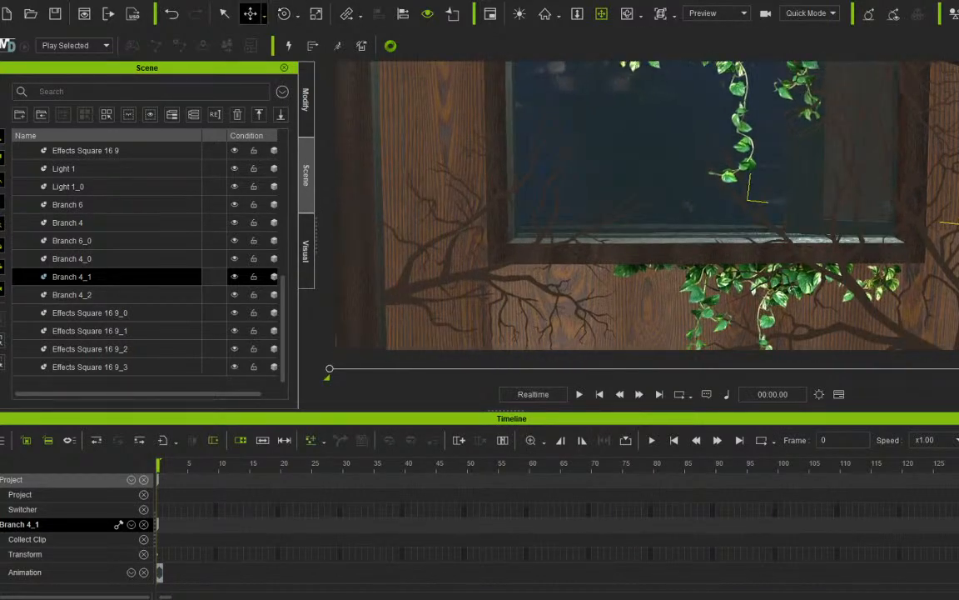
left_click(517, 299)
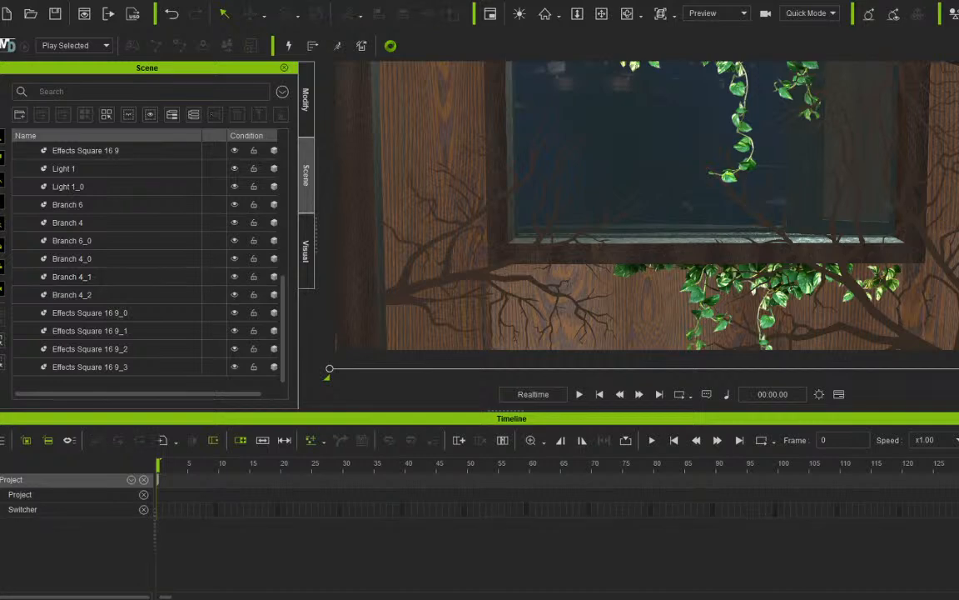
left_click(466, 277)
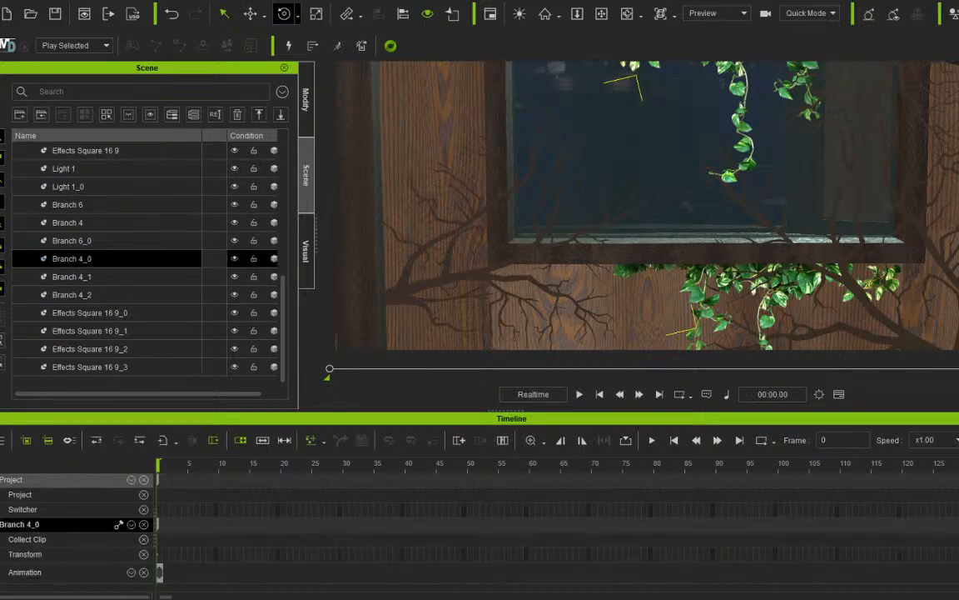
left_click(627, 13)
left_click_drag(633, 180, 750, 258)
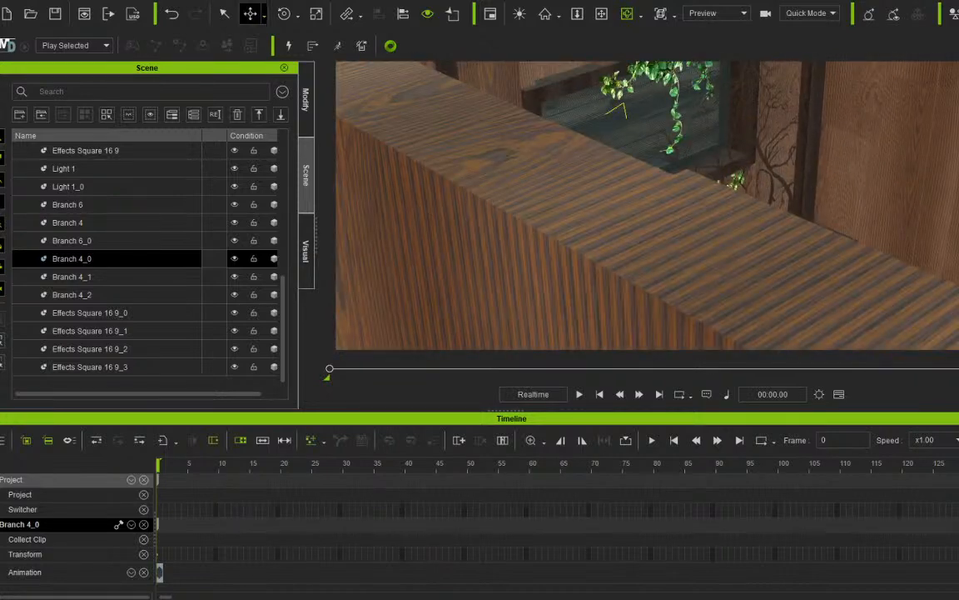
left_click(249, 14)
left_click_drag(464, 307, 842, 153)
left_click(602, 13)
left_click_drag(666, 133, 506, 200)
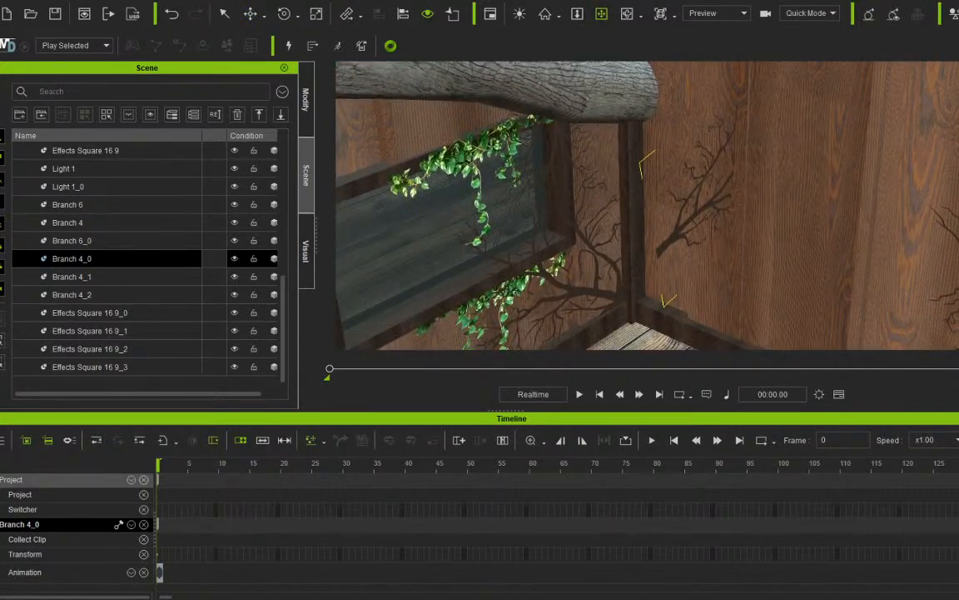
Rotate Branch 4_0, place its base near the floor corner, and scale it up across the side wall.
left_click(285, 13)
left_click_drag(706, 280, 576, 283)
key("w")
left_click_drag(681, 269, 667, 299)
left_click(316, 14)
left_click_drag(646, 284, 678, 245)
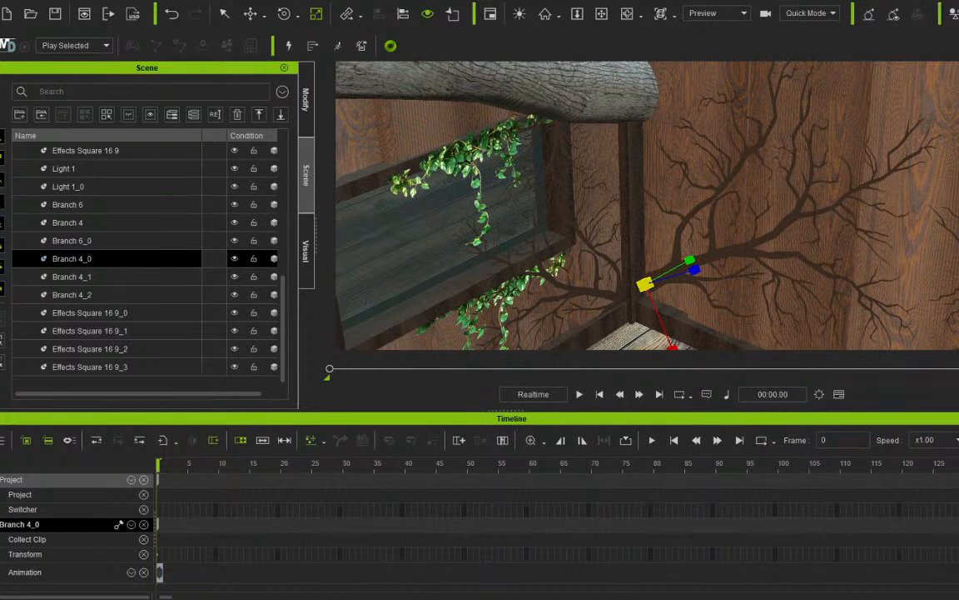
Tilt Branch 4_0 more upright and lower its base into the floor corner beside the post.
left_click(284, 13)
left_click_drag(695, 283, 678, 244)
left_click(250, 13)
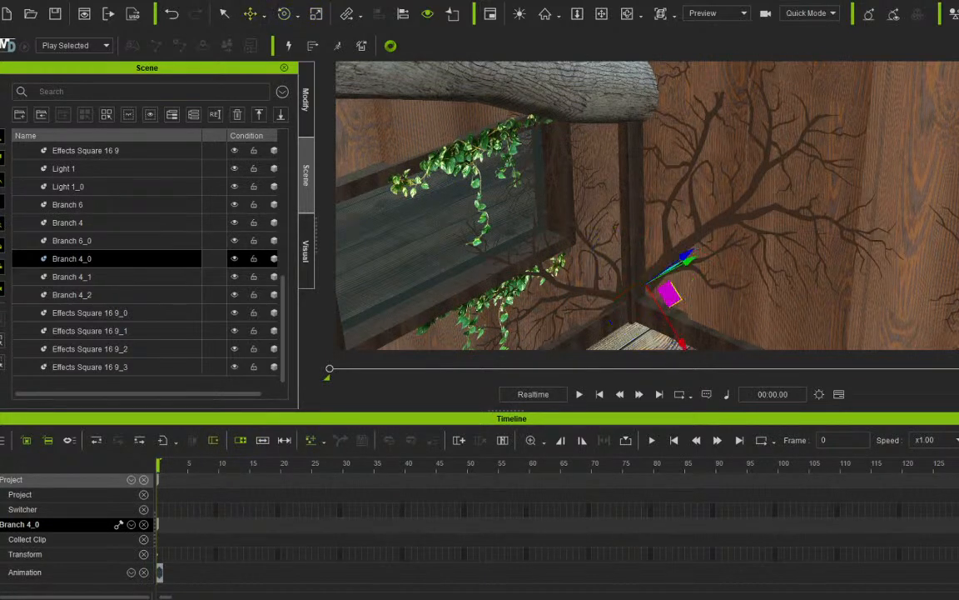
left_click_drag(670, 293, 664, 314)
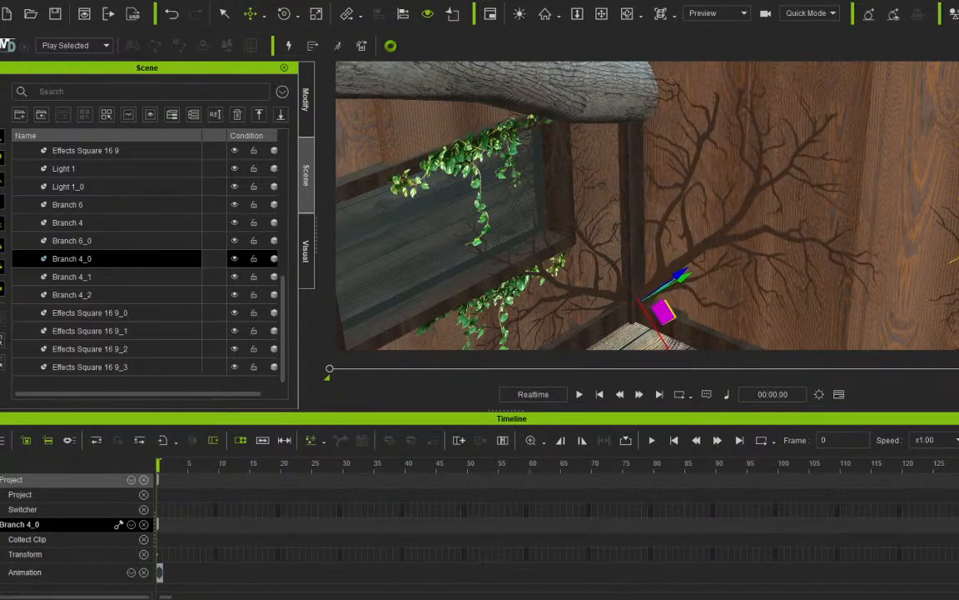
Fine-tune Branch 4_0's placement against the side wall at the corner post and save the project.
left_click(602, 13)
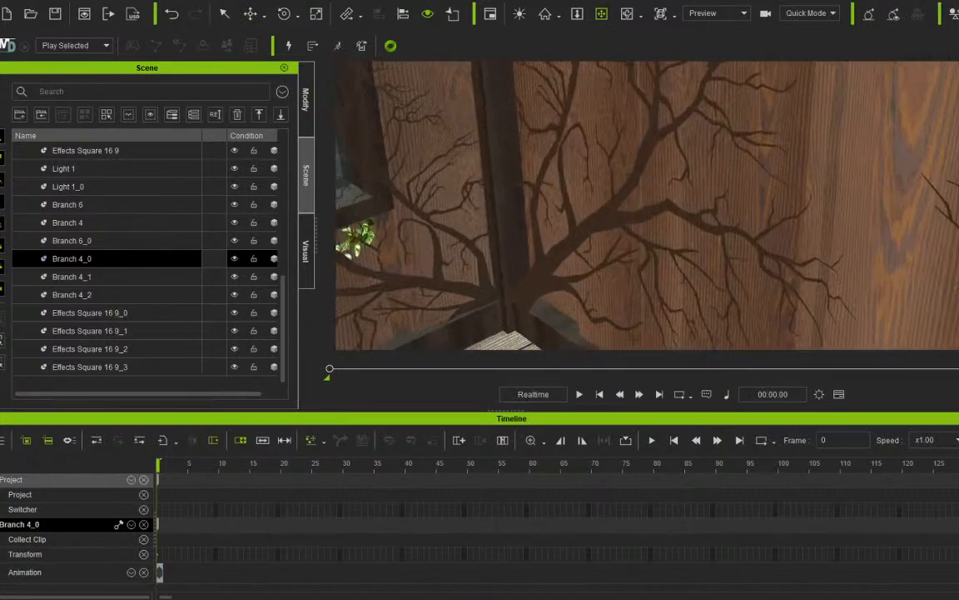
left_click(250, 13)
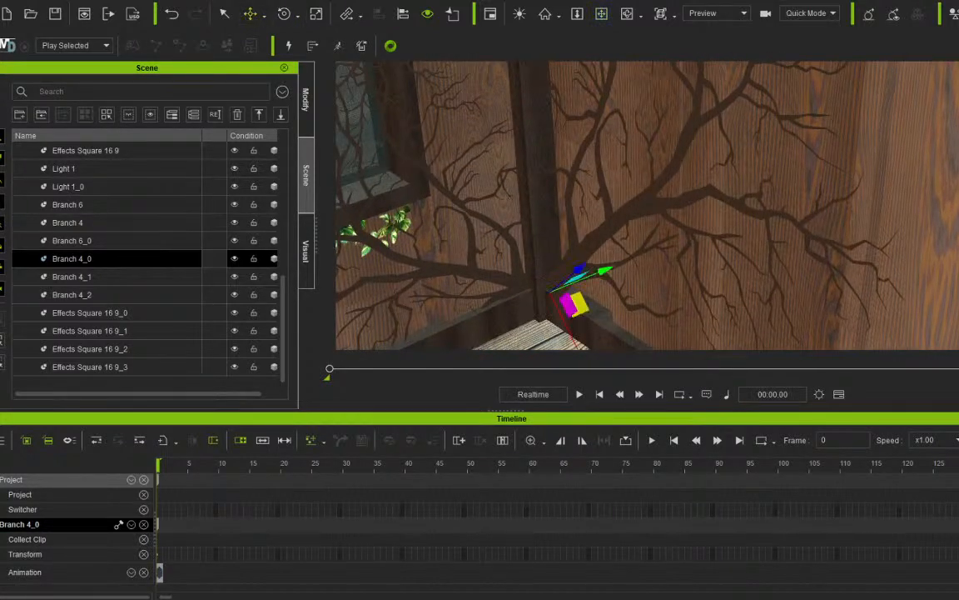
mouse_move(606, 269)
left_mouse_down()
mouse_move(614, 267)
mouse_move(596, 281)
left_mouse_up()
left_click(284, 13)
middle_click_drag(596, 282, 619, 315)
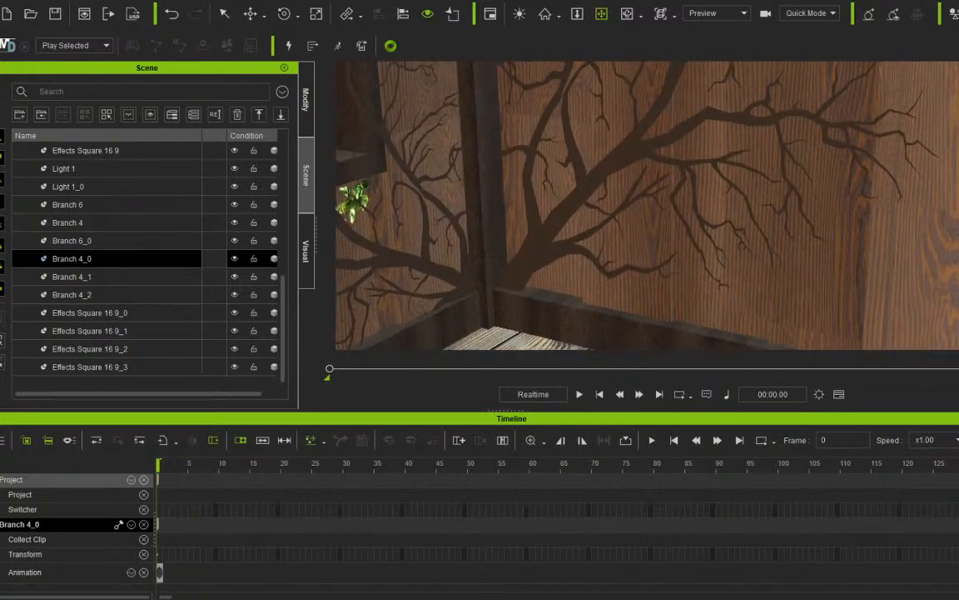
left_click(7, 1)
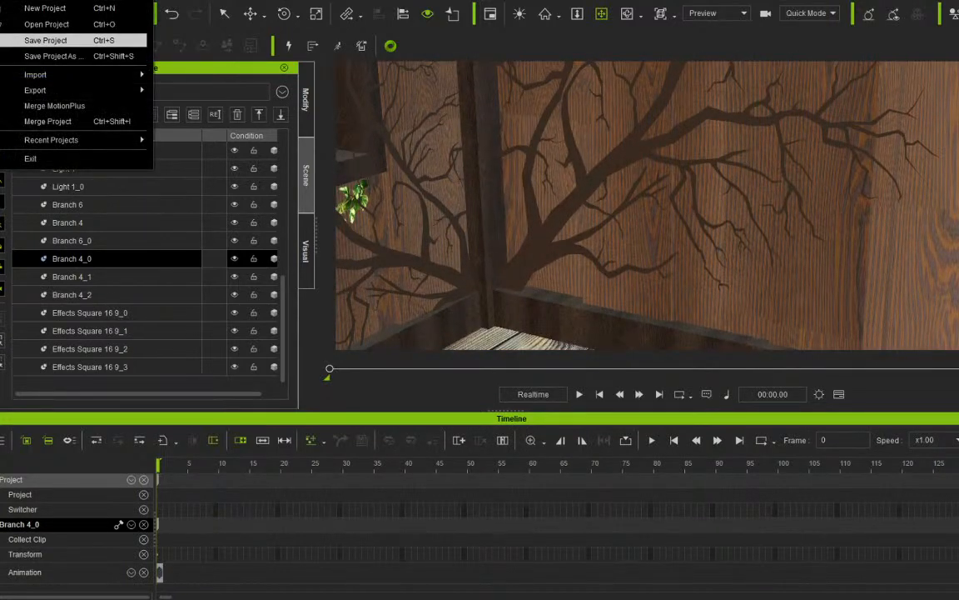
left_click(49, 39)
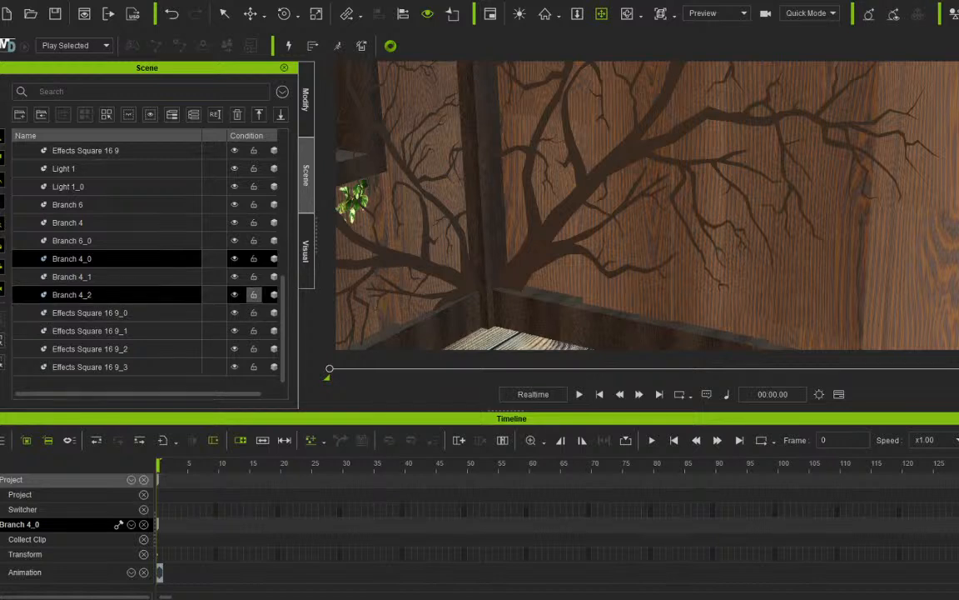
Scrub the animation through Camera Fixed to frame 1560 and back to the start, and return to the Preview camera.
left_click(718, 12)
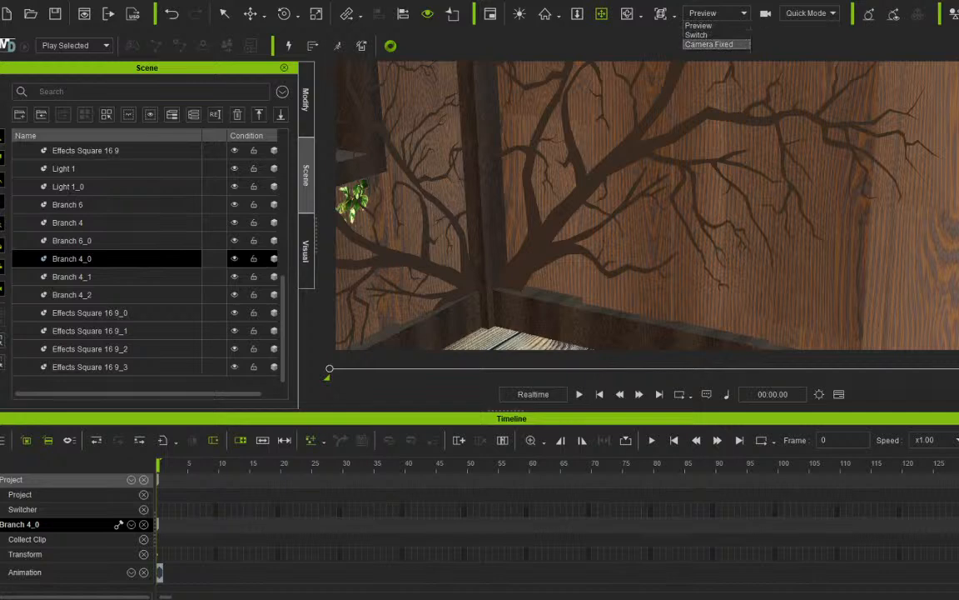
left_click(708, 43)
left_click_drag(329, 369, 419, 368)
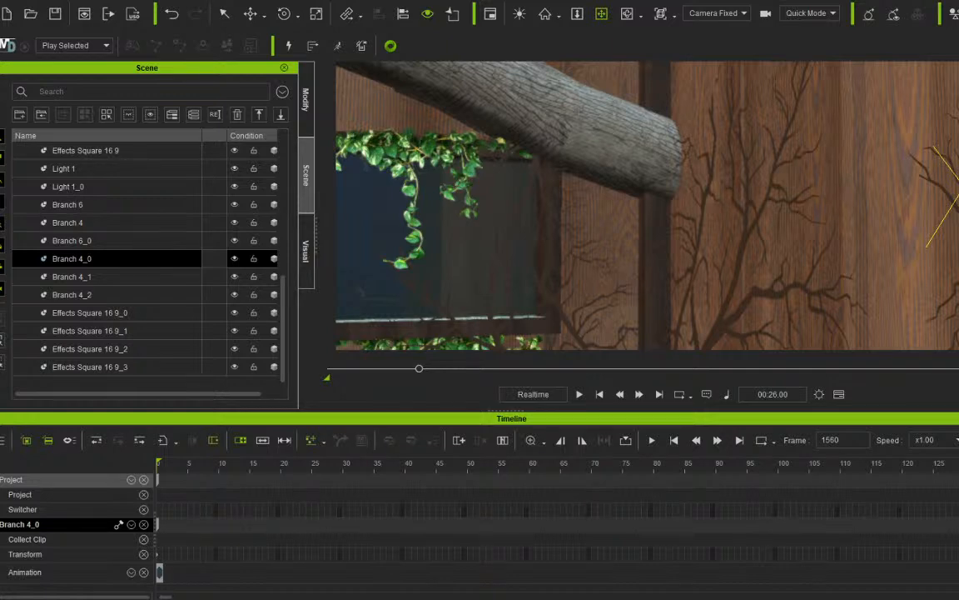
left_click_drag(419, 368, 330, 368)
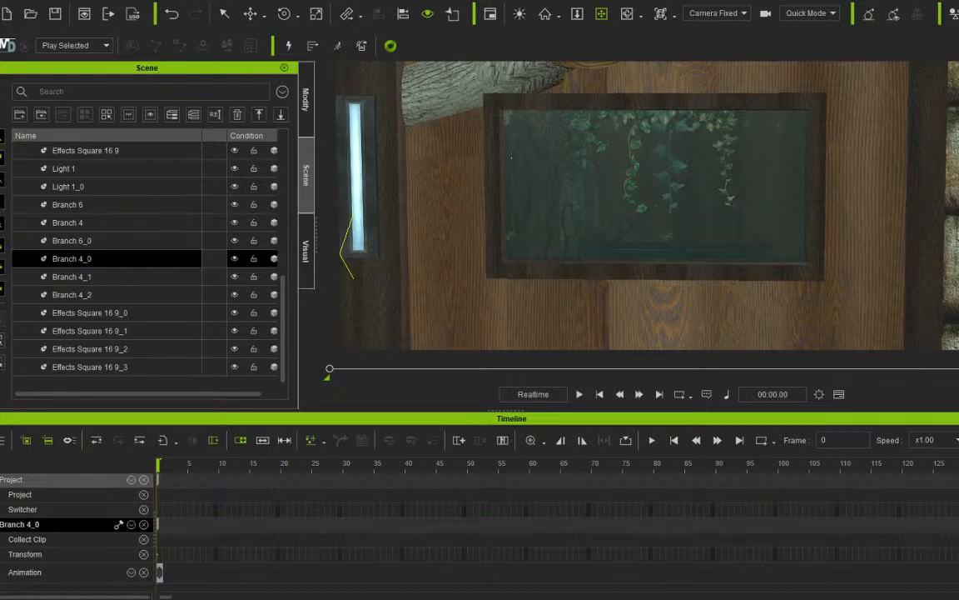
left_click(714, 12)
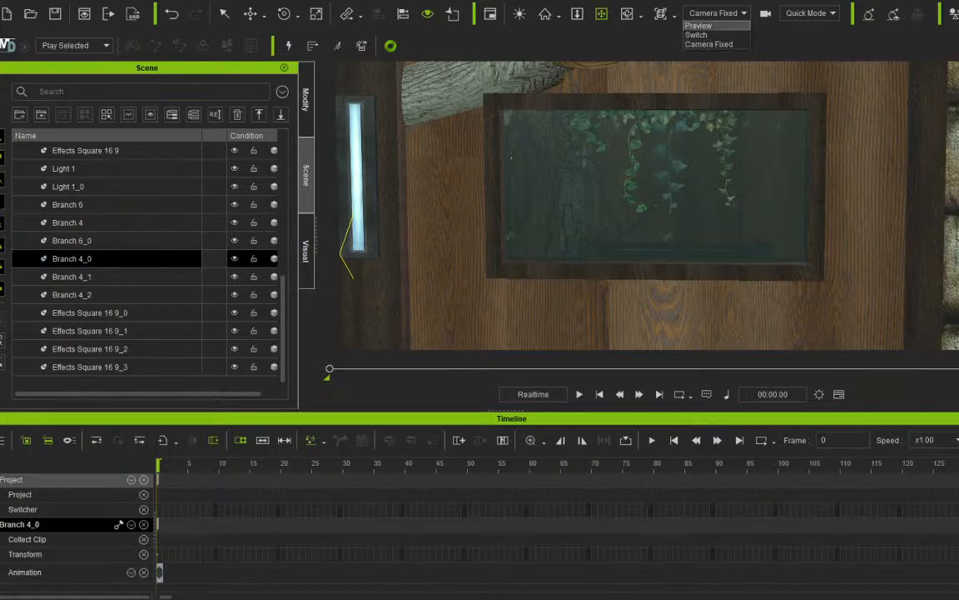
left_click(698, 28)
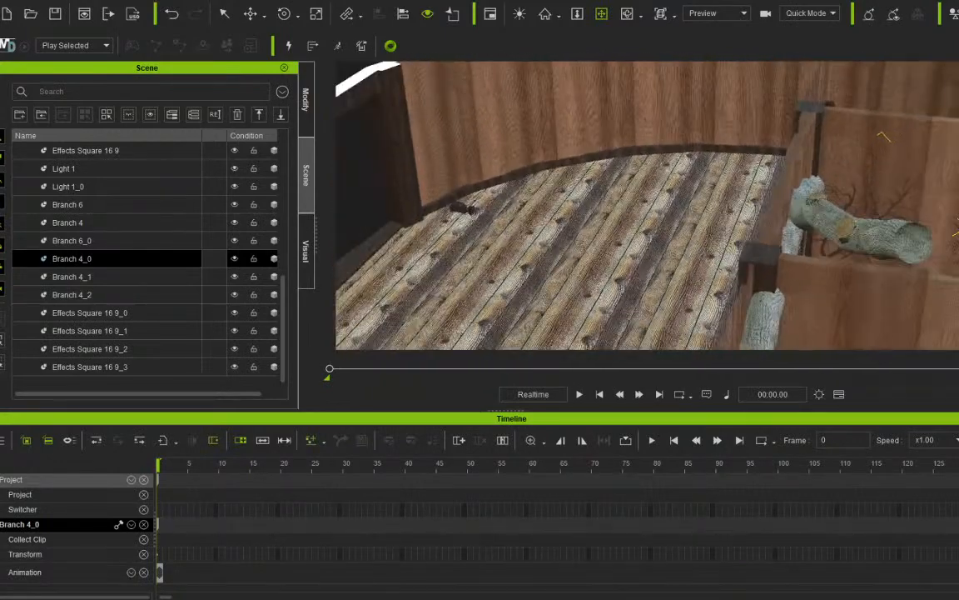
Duplicate Branch 6_0 and place the copy across the floor by the far wall at the opposite end of the hut.
left_click(225, 14)
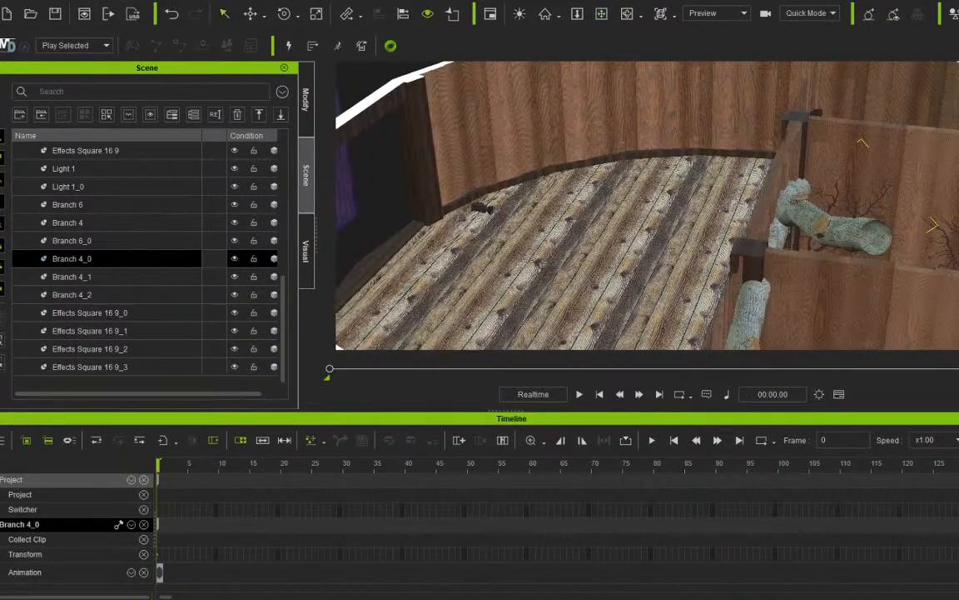
left_click(72, 241)
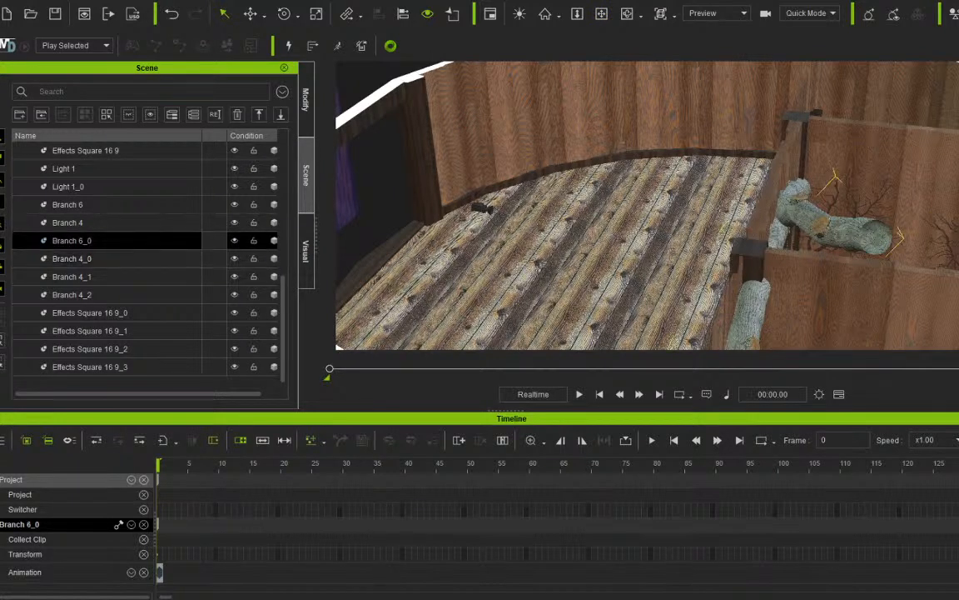
key("w")
left_click(250, 14)
left_click_drag(802, 177, 488, 207, "ctrl")
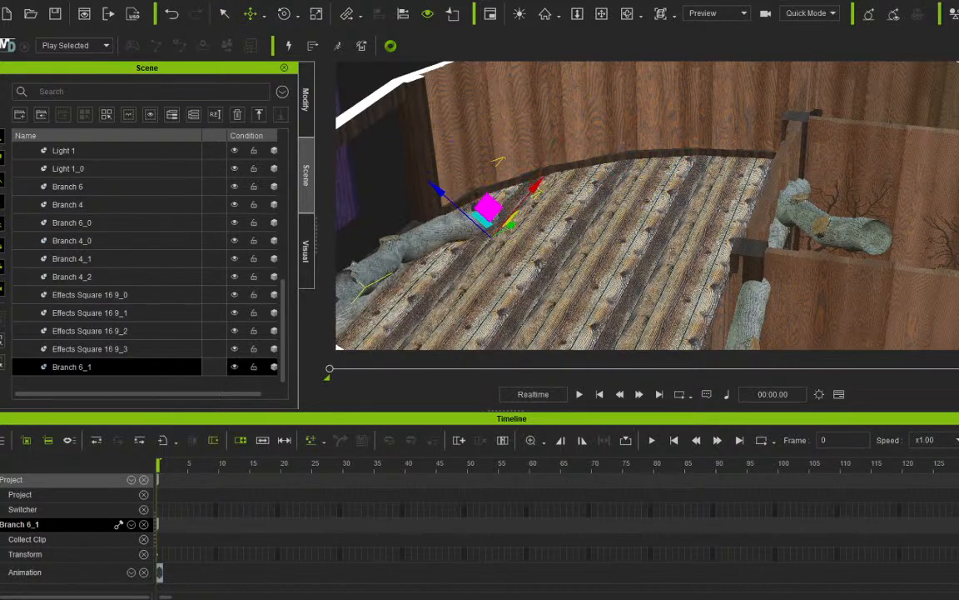
Rotate Branch 6_1 upright and move it toward the corner where the curved wall meets the window post.
left_click(284, 14)
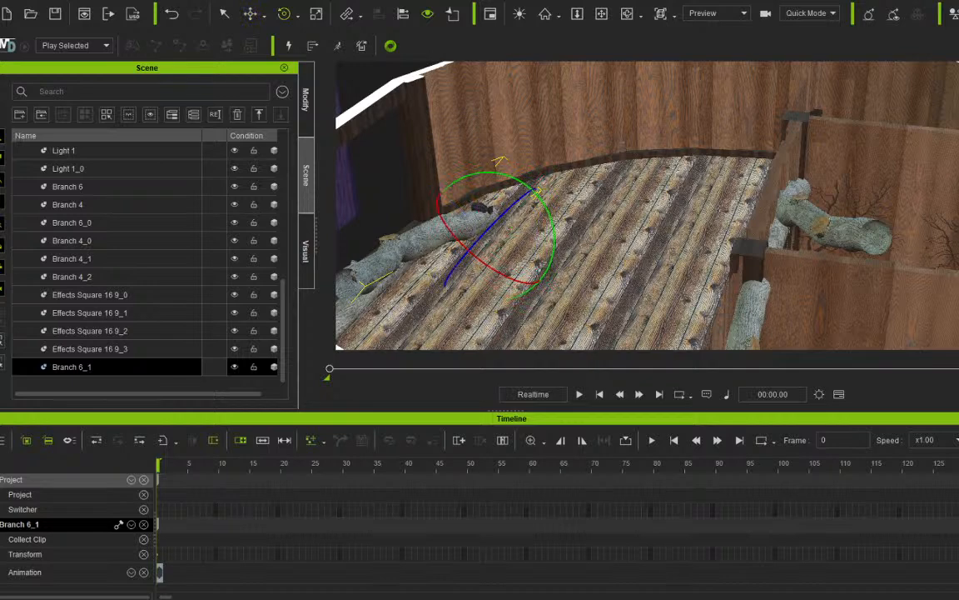
left_click_drag(476, 240, 522, 186)
left_click_drag(525, 263, 470, 263)
key("w")
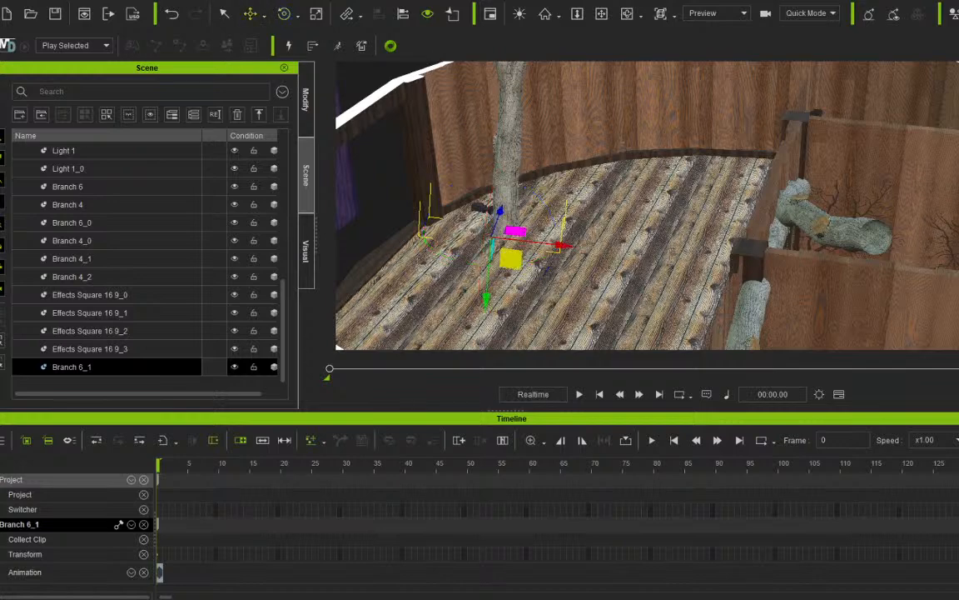
left_click_drag(511, 258, 474, 231)
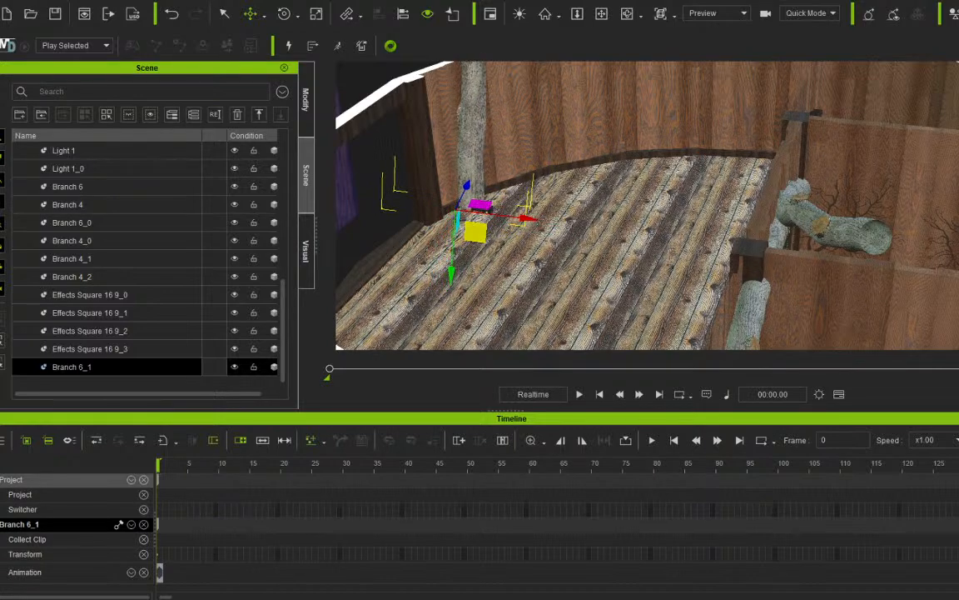
Lower the base of Branch 6_1 into the floor and shift it closer to the curved wall beside the window post.
left_click(601, 15)
right_click_drag(595, 195, 624, 125)
scroll(625, 200, "up", 3)
left_click_drag(624, 200, 725, 118)
scroll(724, 119, "up", 3)
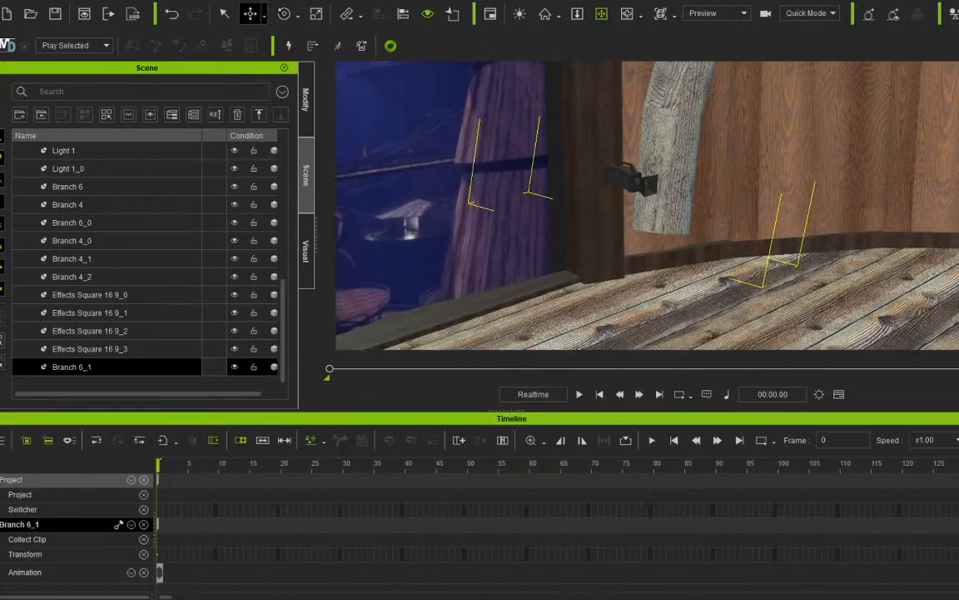
left_click(250, 14)
left_click_drag(605, 289, 588, 399)
left_click_drag(627, 324, 685, 294)
Inspect the upright branch, the window corner and the rest of the hut from several angles.
left_click(601, 14)
left_click_drag(647, 217, 704, 239)
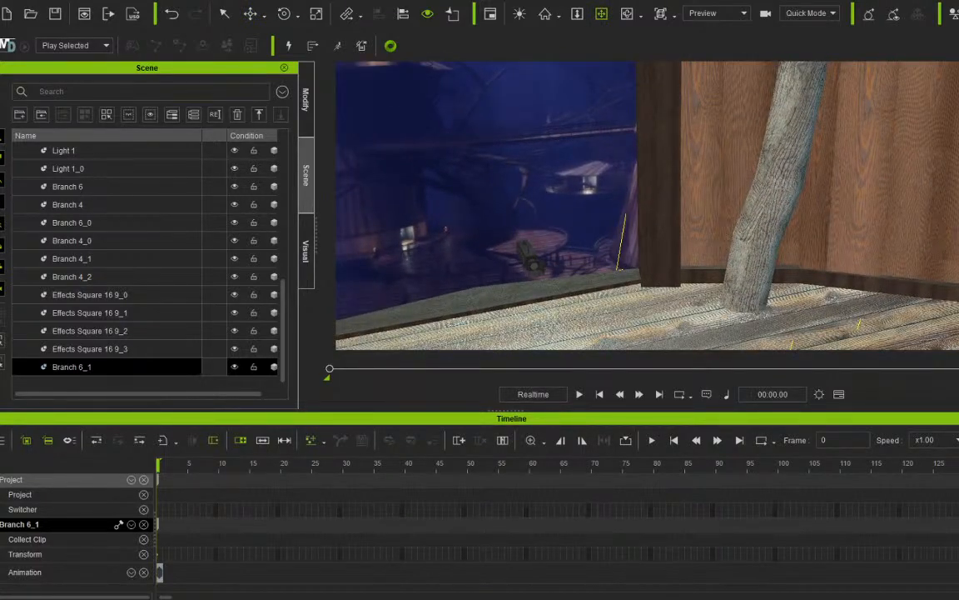
right_click_drag(703, 239, 723, 256)
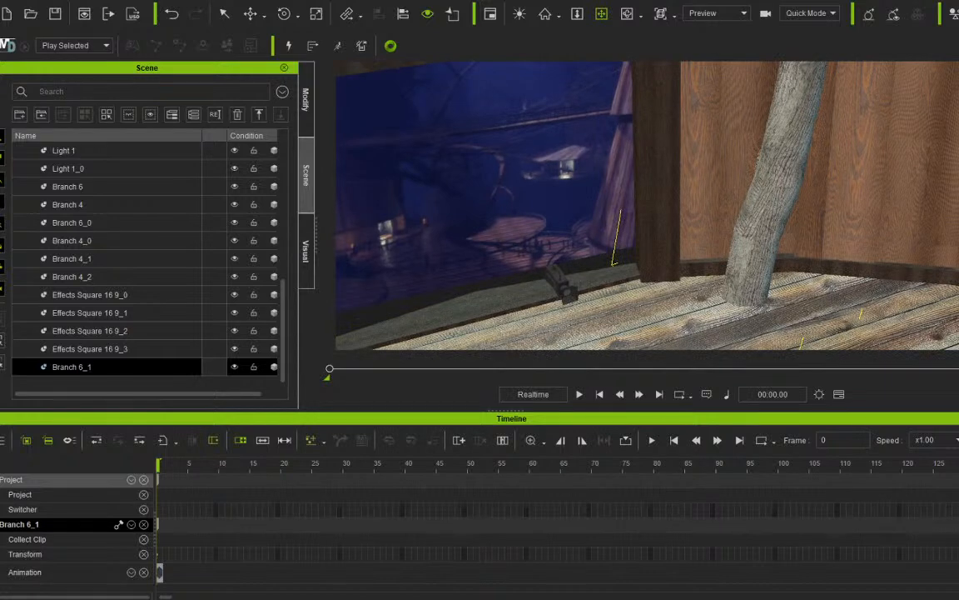
left_click_drag(723, 257, 668, 250)
right_click_drag(668, 250, 775, 287)
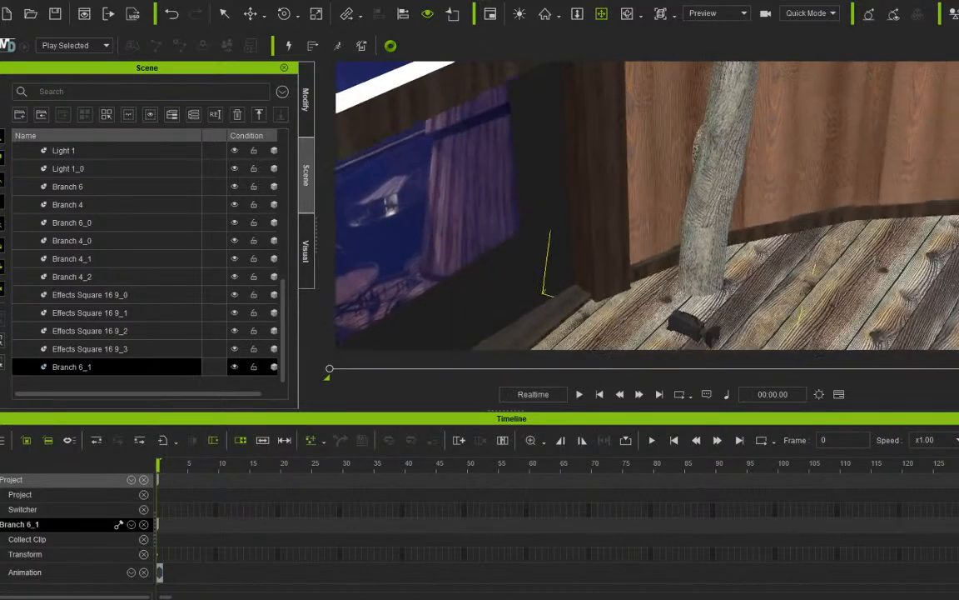
left_click_drag(774, 287, 643, 256)
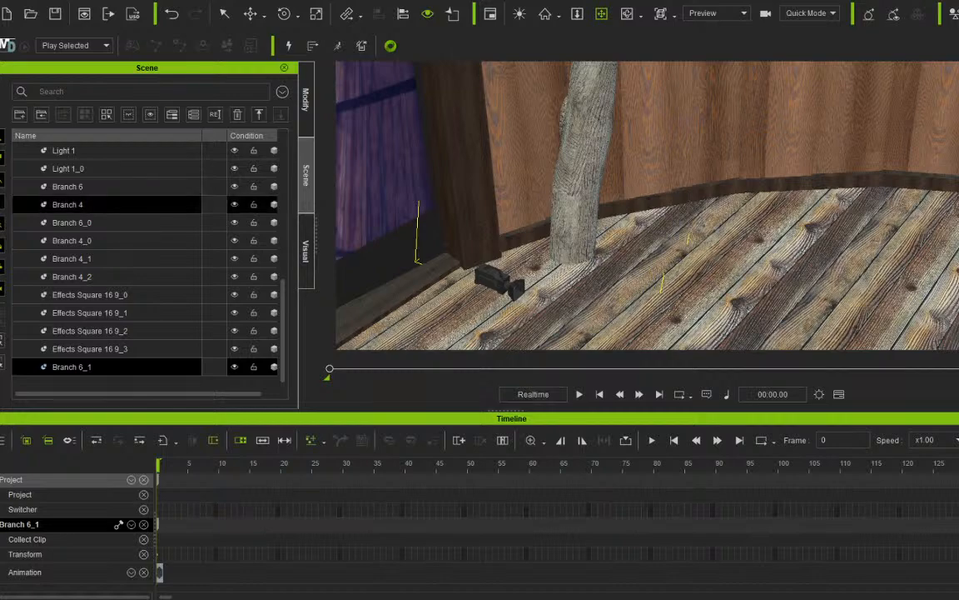
left_click_drag(642, 221, 633, 260)
right_click_drag(633, 260, 737, 250)
left_click_drag(737, 249, 409, 279)
right_click_drag(408, 279, 458, 275)
left_click_drag(458, 275, 702, 260)
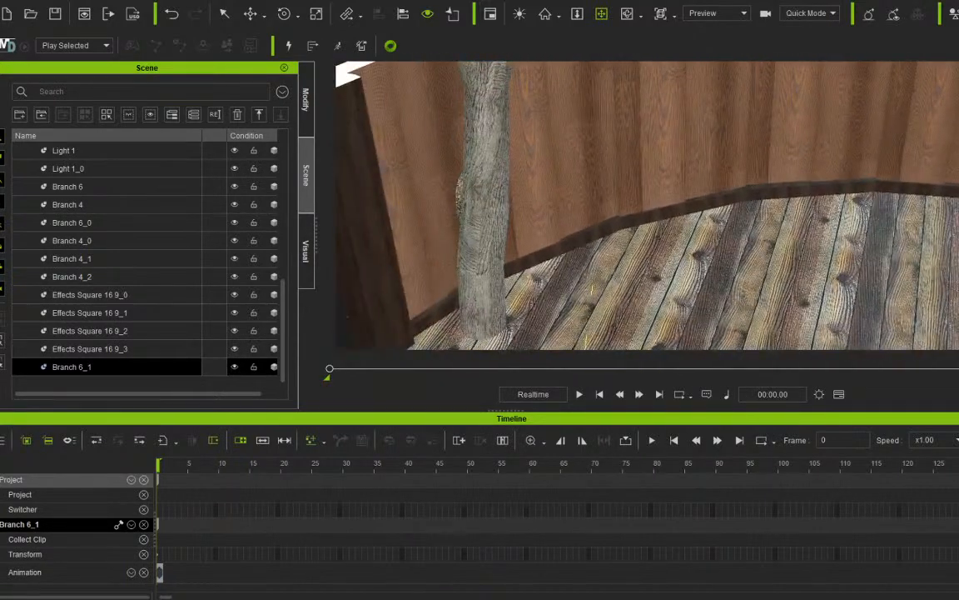
right_click_drag(701, 260, 724, 296)
left_click_drag(724, 250, 466, 258)
right_click_drag(650, 225, 583, 216)
left_click_drag(750, 258, 467, 250)
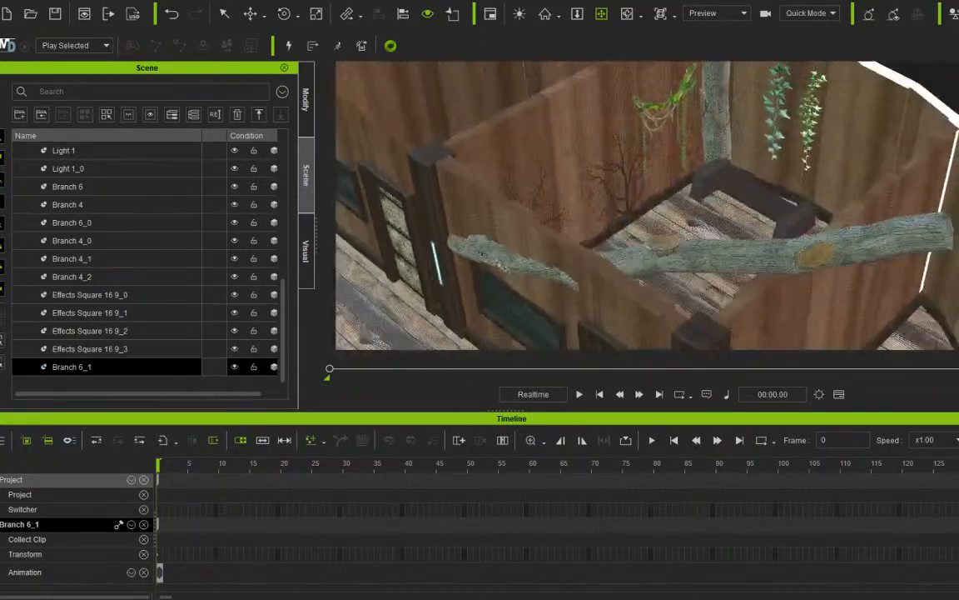
left_click_drag(583, 250, 681, 164)
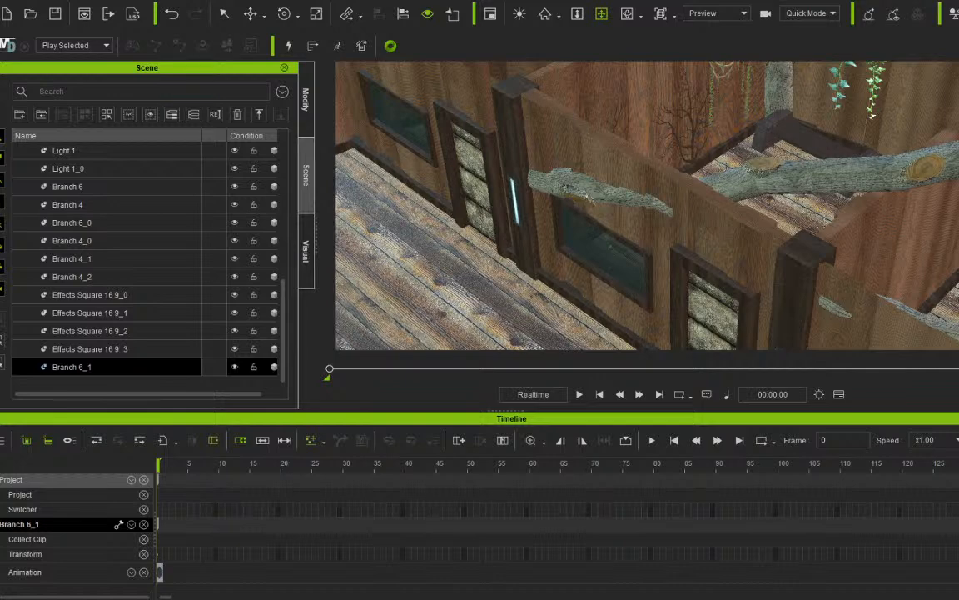
right_click_drag(586, 196, 566, 331)
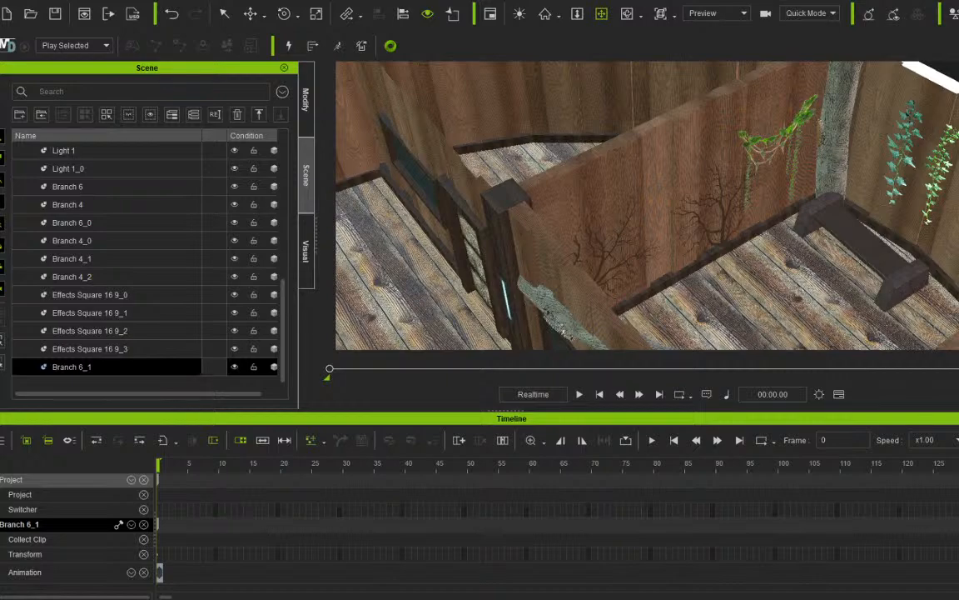
left_click_drag(565, 332, 679, 239)
right_click_drag(680, 240, 958, 116)
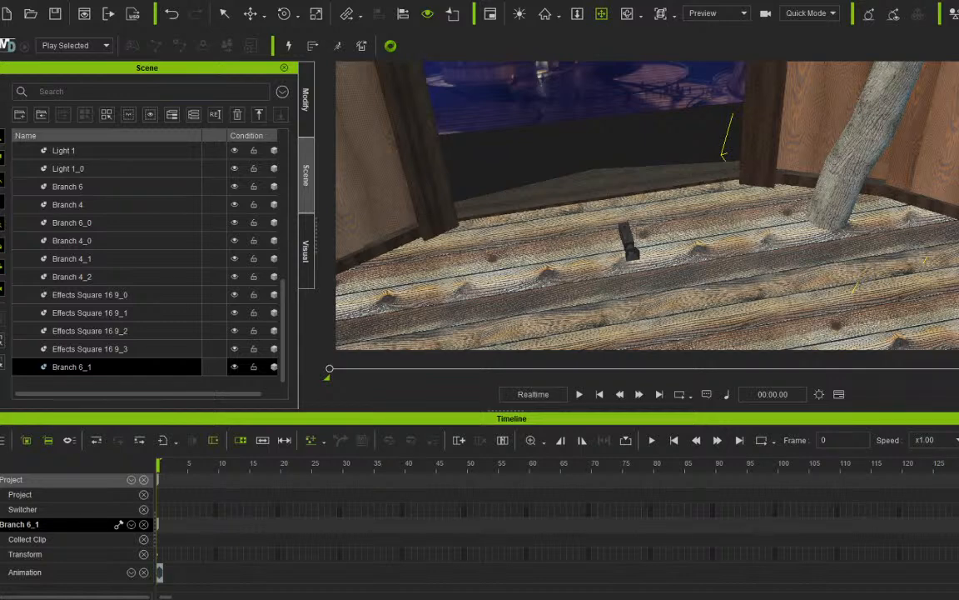
Add a box prop to the floor beside the upright branch and shift it nearer the window's corner post.
left_click_drag(746, 208, 745, 208)
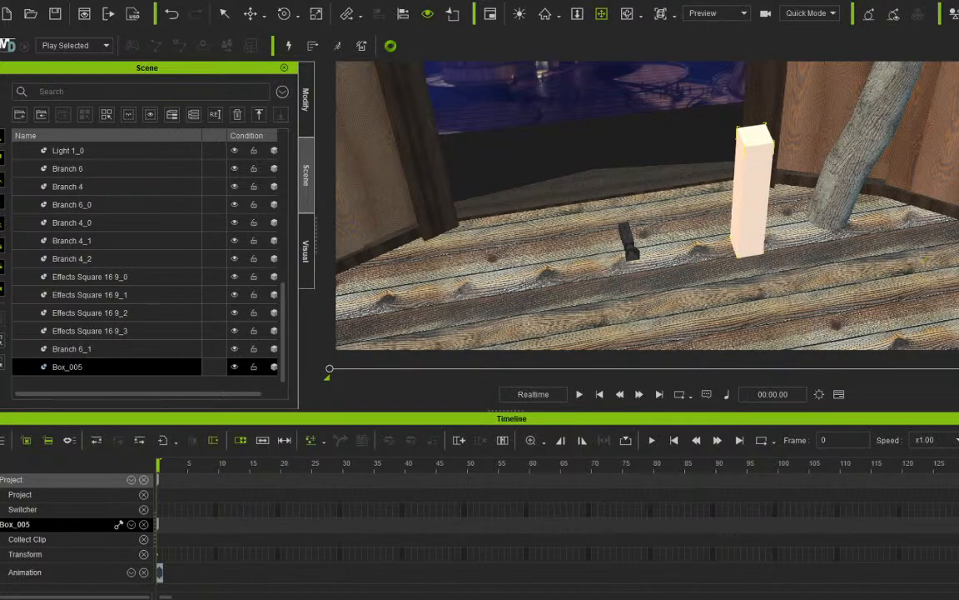
right_click_drag(633, 208, 737, 208)
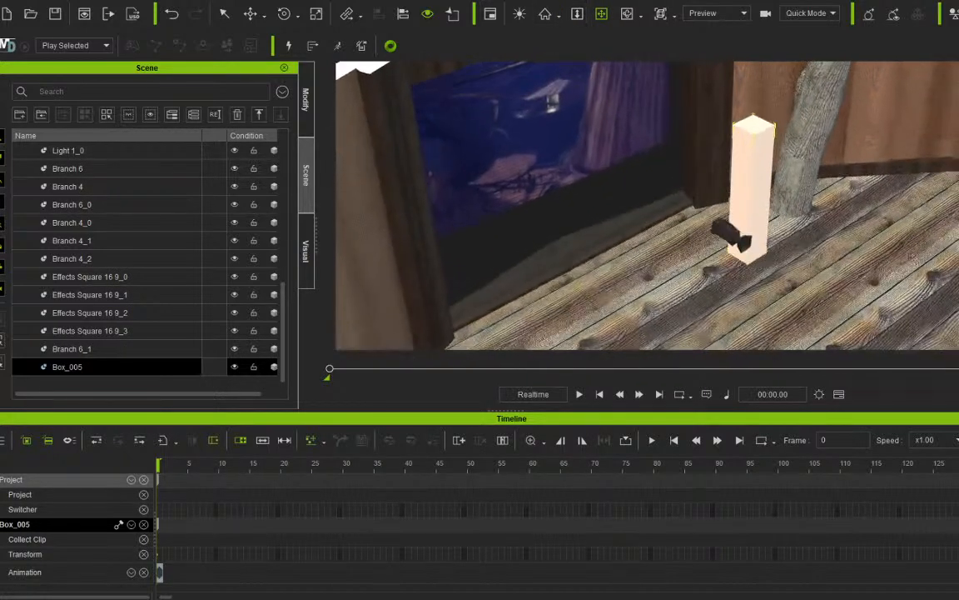
middle_click_drag(737, 208, 600, 283)
right_click_drag(599, 284, 616, 241)
middle_click_drag(616, 242, 623, 217)
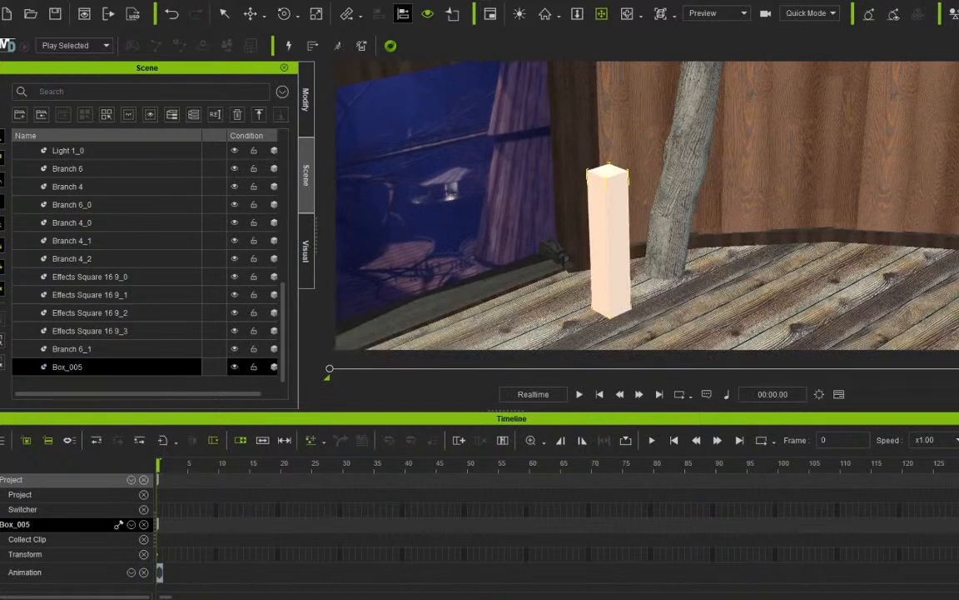
left_click(251, 13)
left_click_drag(643, 316, 642, 293)
Stretch the box into a tall, wide beam, scaled to about 313 in X and 218 in Z.
left_click(316, 14)
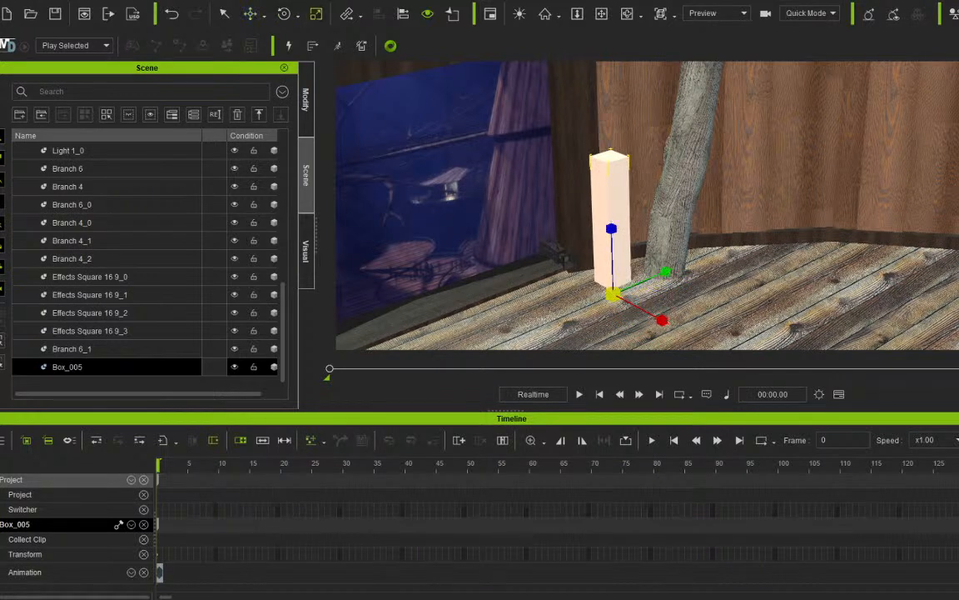
left_click_drag(611, 228, 611, 158)
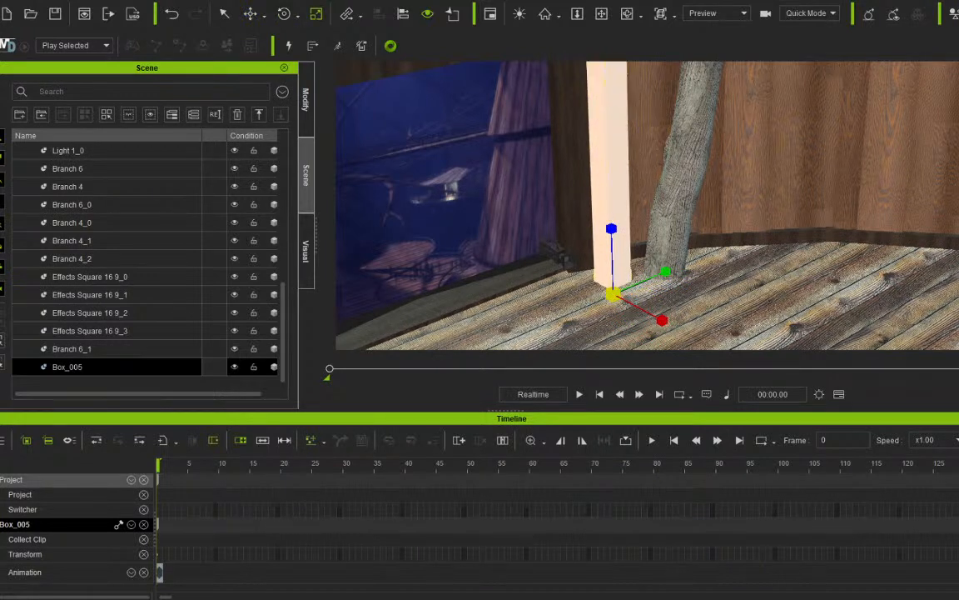
left_click_drag(662, 320, 716, 347)
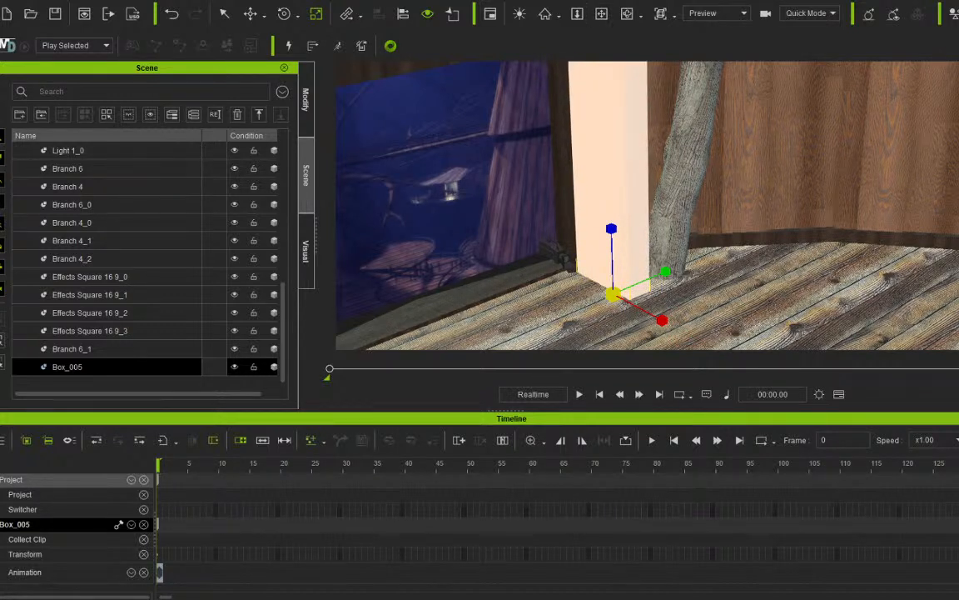
Turn the box around its vertical axis to about -16 degrees and move it against the window post.
left_click(601, 14)
left_click_drag(612, 166, 690, 167)
right_click_drag(690, 167, 596, 154)
left_click_drag(595, 167, 695, 158)
left_click(284, 13)
left_click_drag(748, 342, 731, 341)
left_click(250, 13)
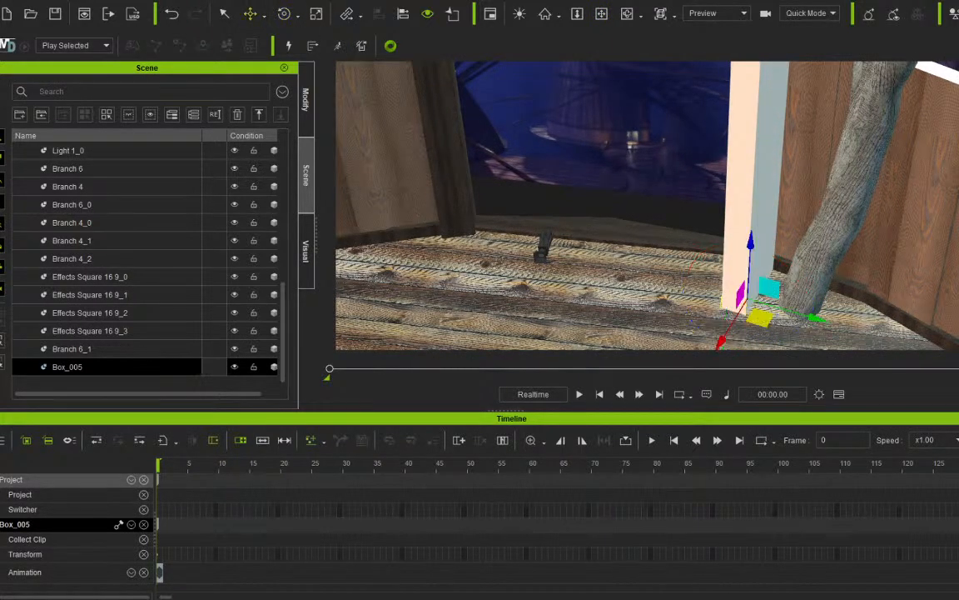
left_click_drag(760, 317, 752, 308)
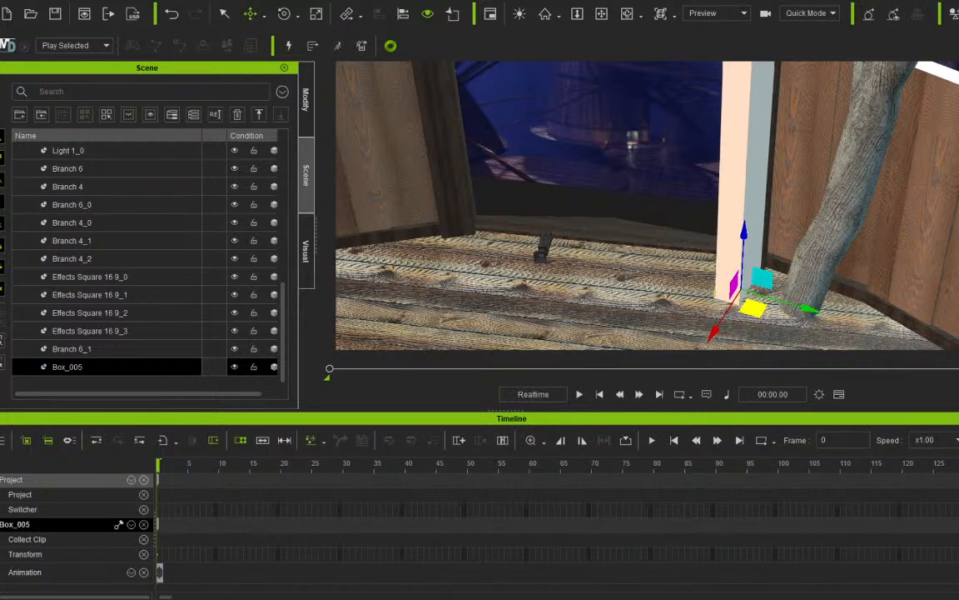
left_click(284, 14)
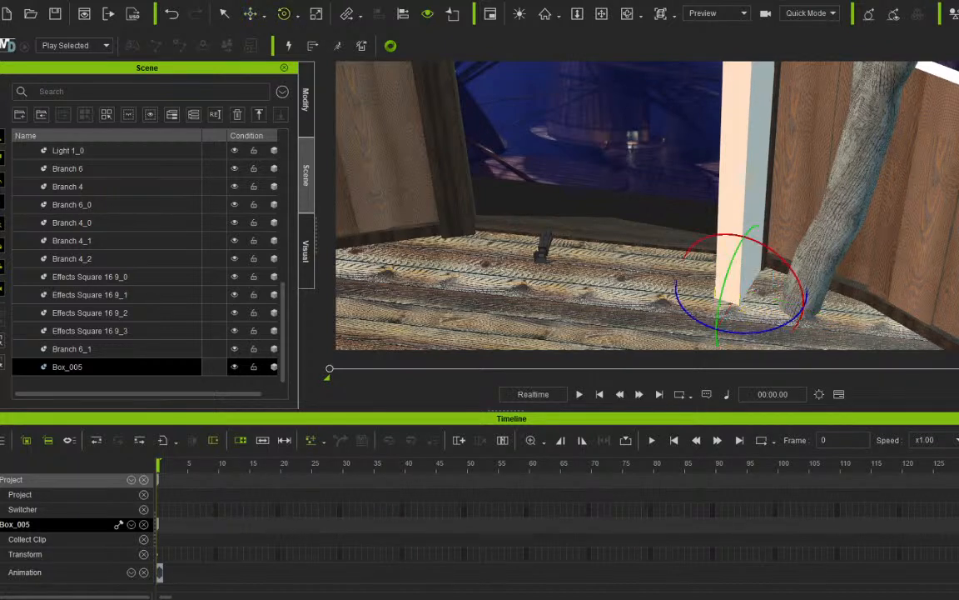
Duplicate the box to the post on the other side of the window and turn the copy to about 18 degrees in Z.
left_click(251, 13)
left_click_drag(754, 308, 483, 270, "ctrl")
key("e")
left_click(250, 14)
middle_click_drag(482, 270, 600, 298)
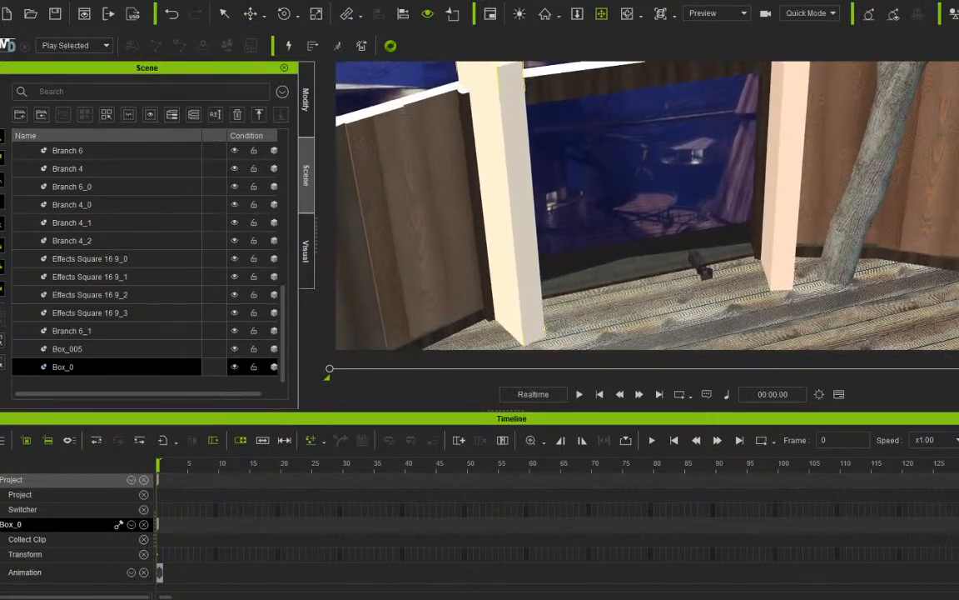
Tilt the duplicated box against its window post and set its Y rotation to -6.
key("e")
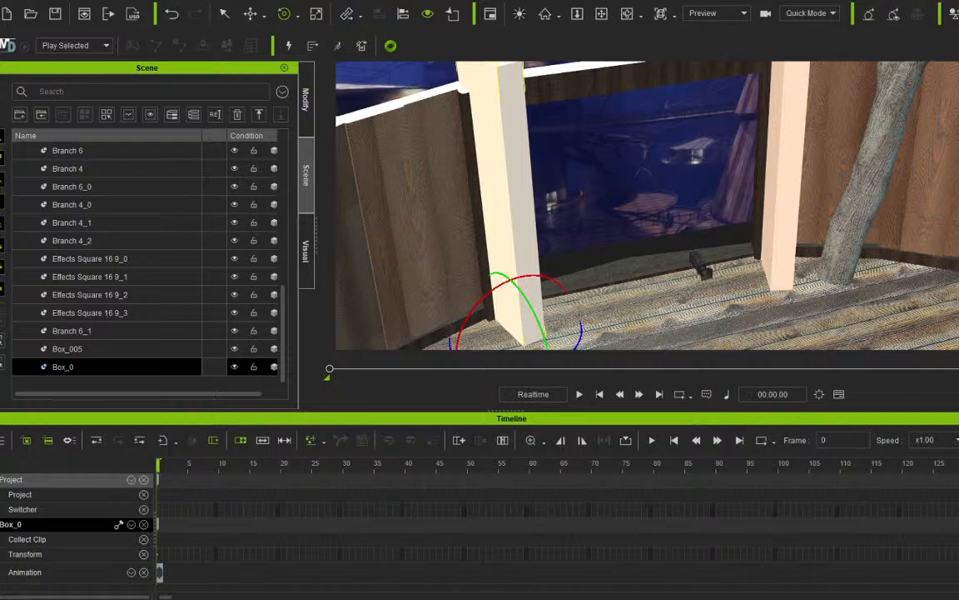
middle_click_drag(648, 205, 800, 346)
middle_click_drag(666, 234, 575, 85)
key("e")
left_click_drag(500, 234, 477, 226)
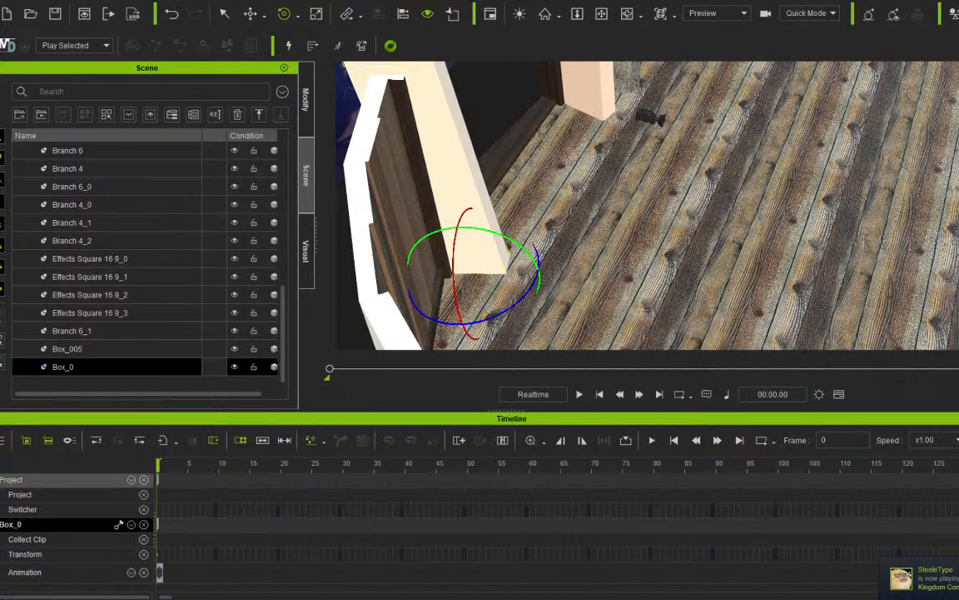
left_click(306, 100)
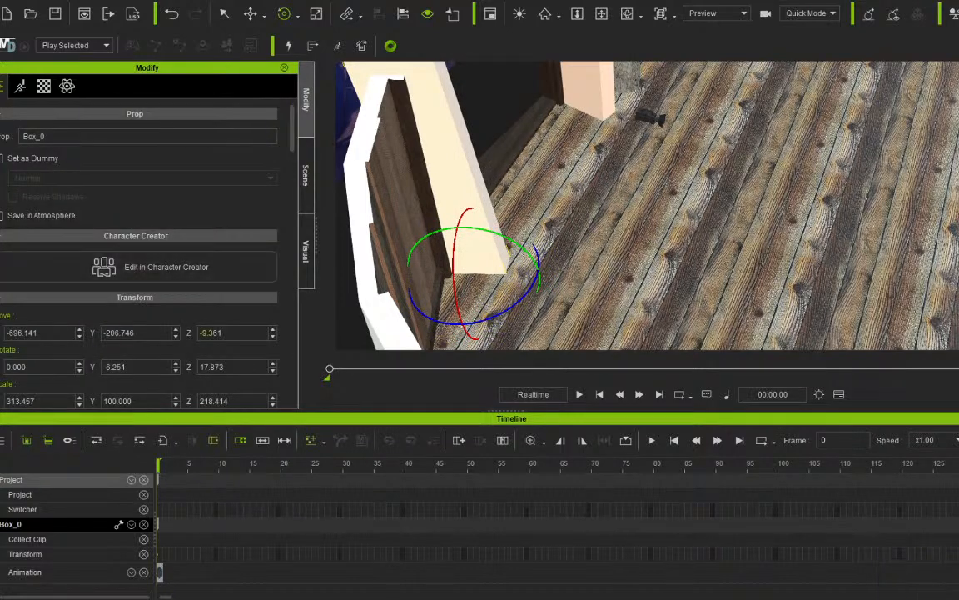
key("ctrl+z")
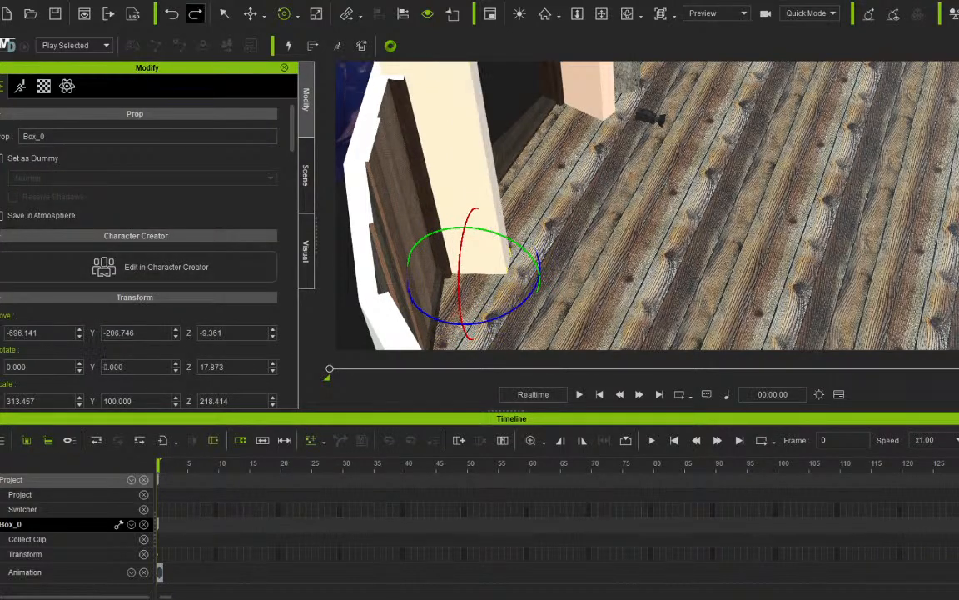
key("ctrl+y")
left_click_drag(126, 367, 105, 366)
type("-6")
key("Return")
Set the Y rotation of the original box by the branch to -6 and check both beams around the window.
left_click(588, 94)
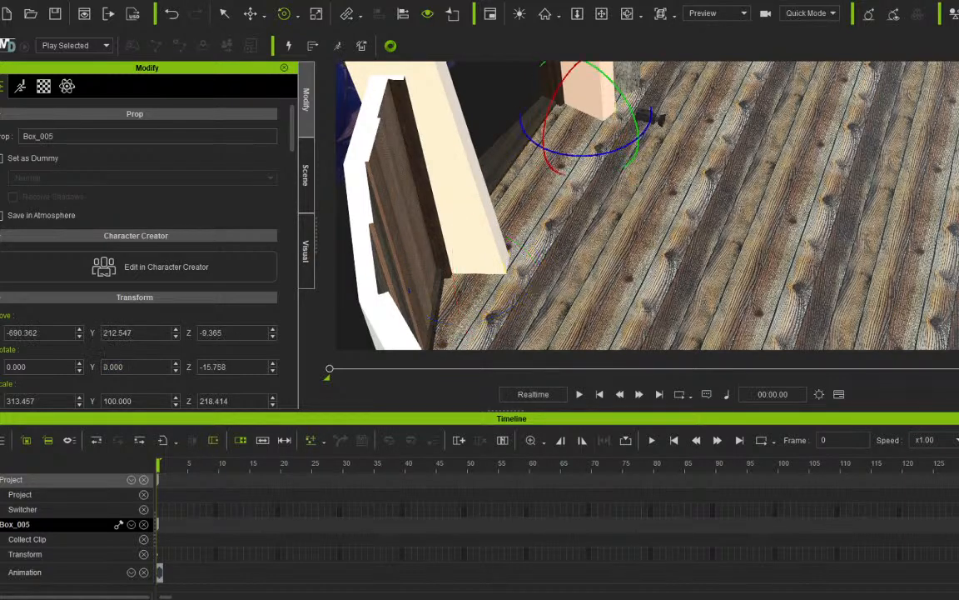
left_click_drag(123, 366, 105, 366)
type("-6")
key("Return")
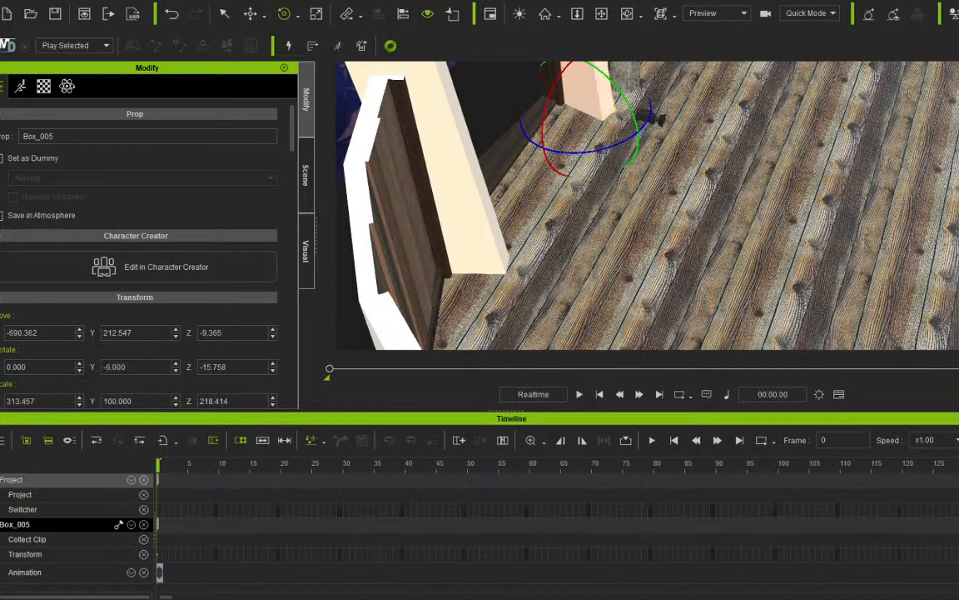
left_click(602, 13)
right_click_drag(616, 200, 537, 130)
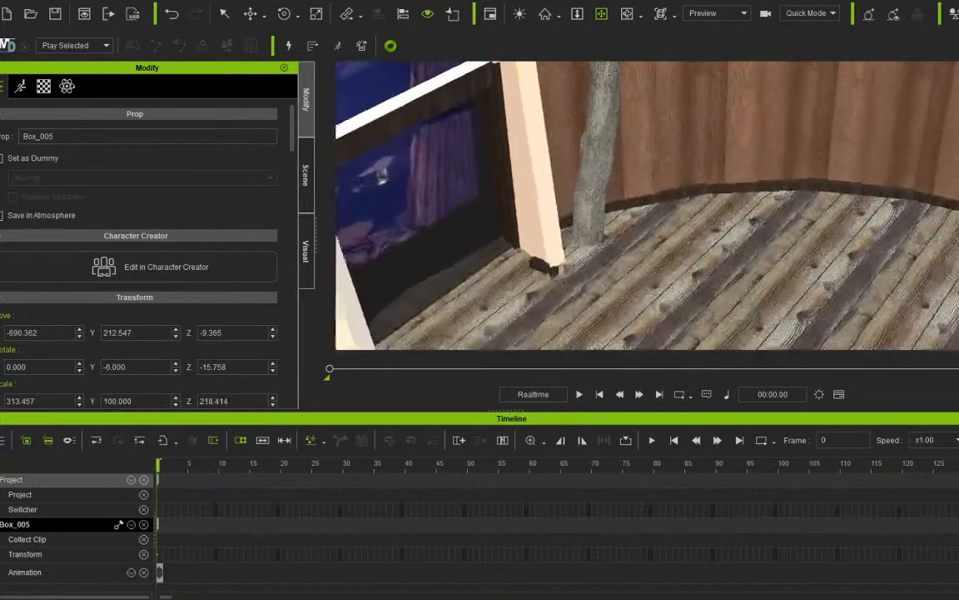
left_click_drag(538, 192, 775, 192)
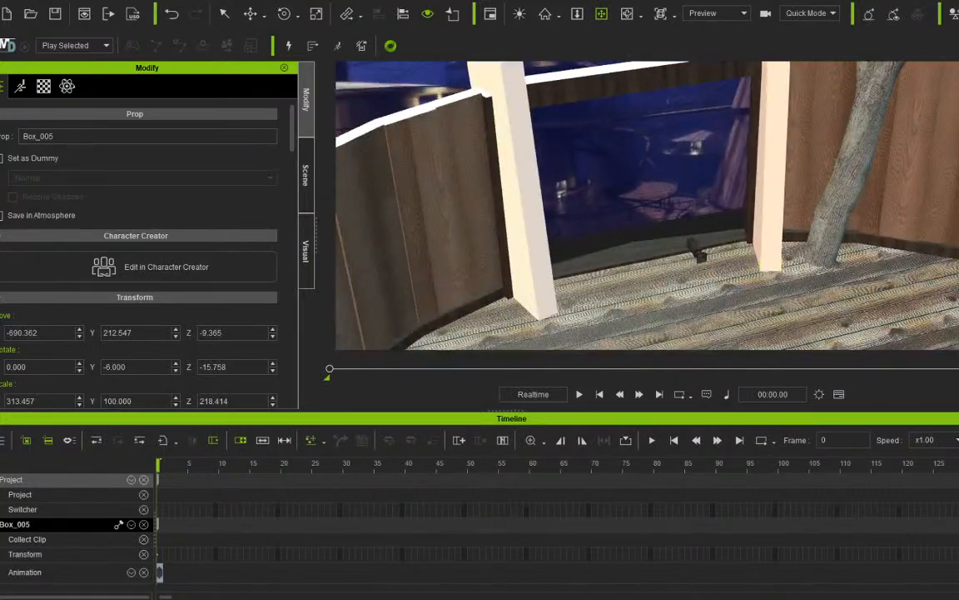
Copy the dark wood material of Wookiee Jail onto the two light box beams beside the window.
left_click(306, 174)
scroll(225, 282, "up", 10)
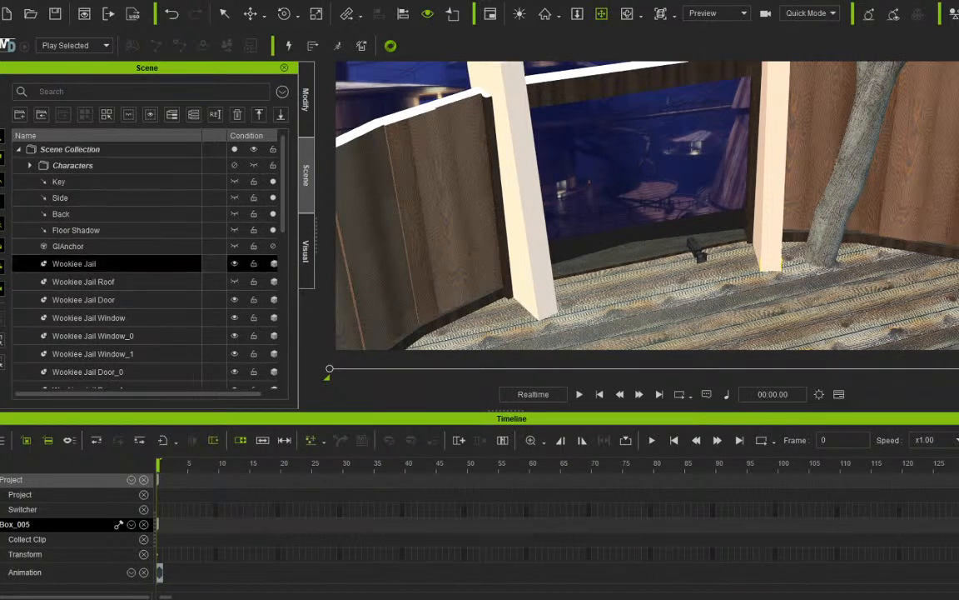
left_click(74, 263)
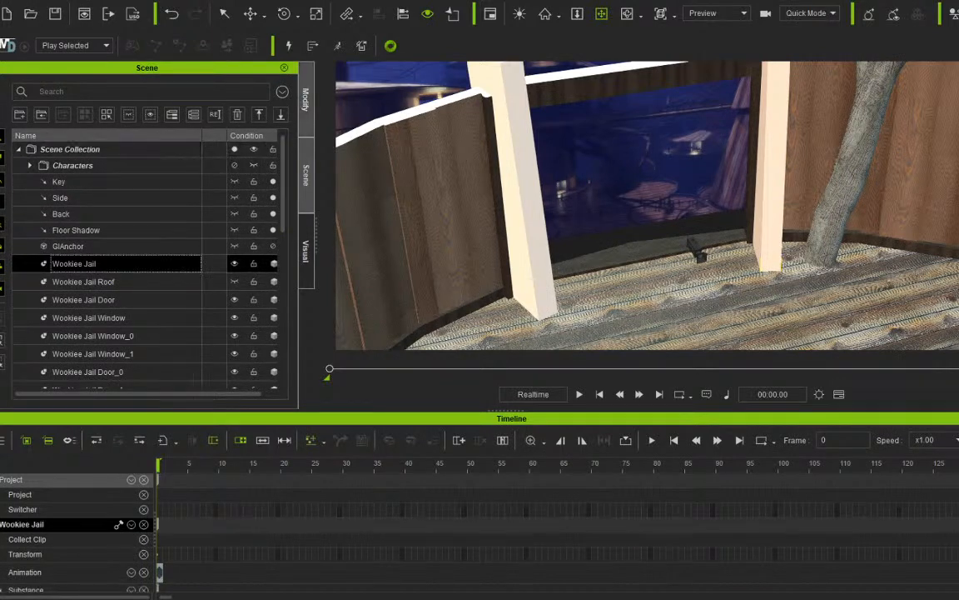
left_click(305, 100)
left_click(44, 86)
scroll(142, 250, "up", 5)
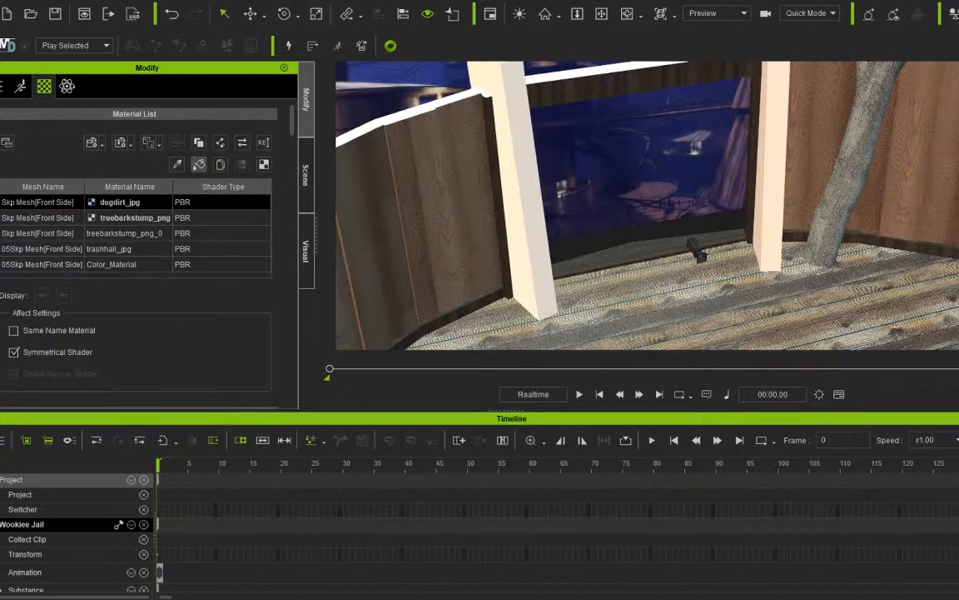
left_click(199, 165)
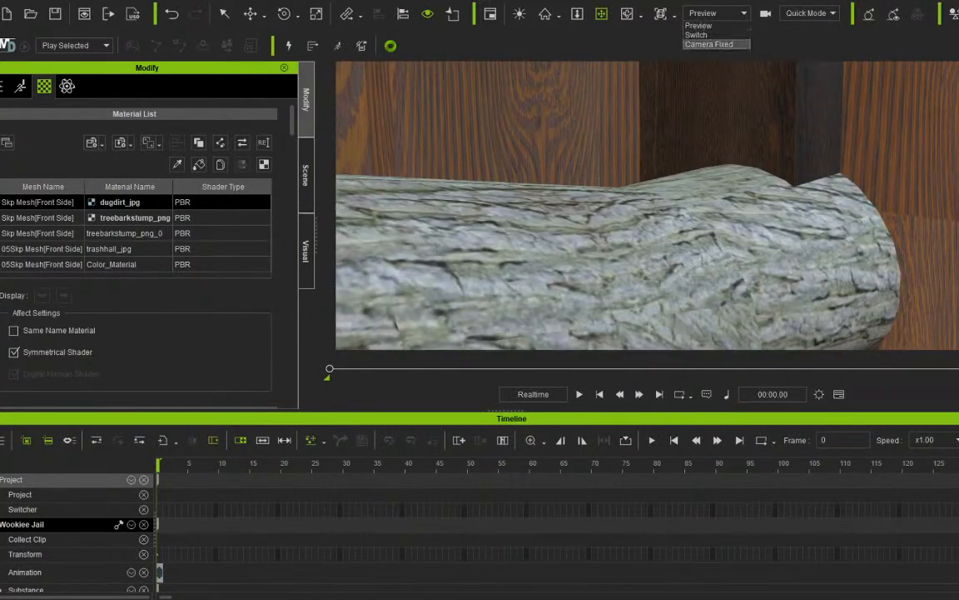
Check the set through the Camera Fixed view and return to the Preview camera.
key("Return")
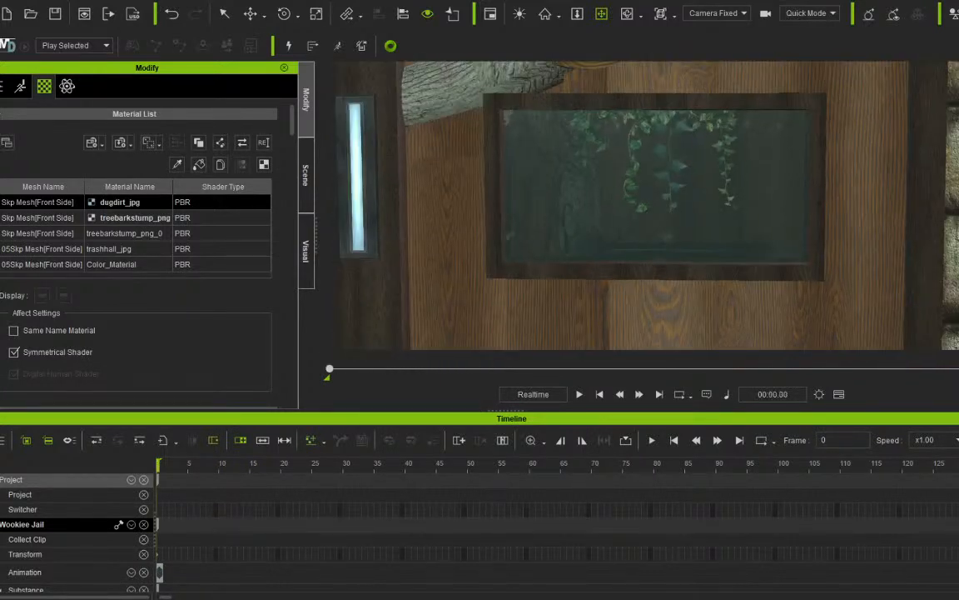
left_click(713, 12)
left_click(699, 23)
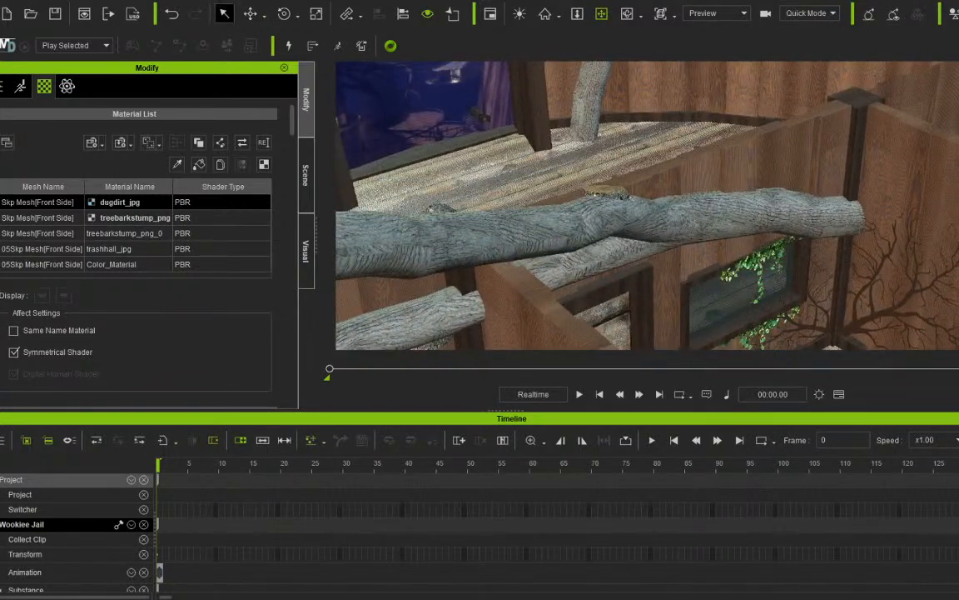
Duplicate Branch 4_0 with World Move and carry the copy toward the curved wall beside the large window.
left_click(931, 163)
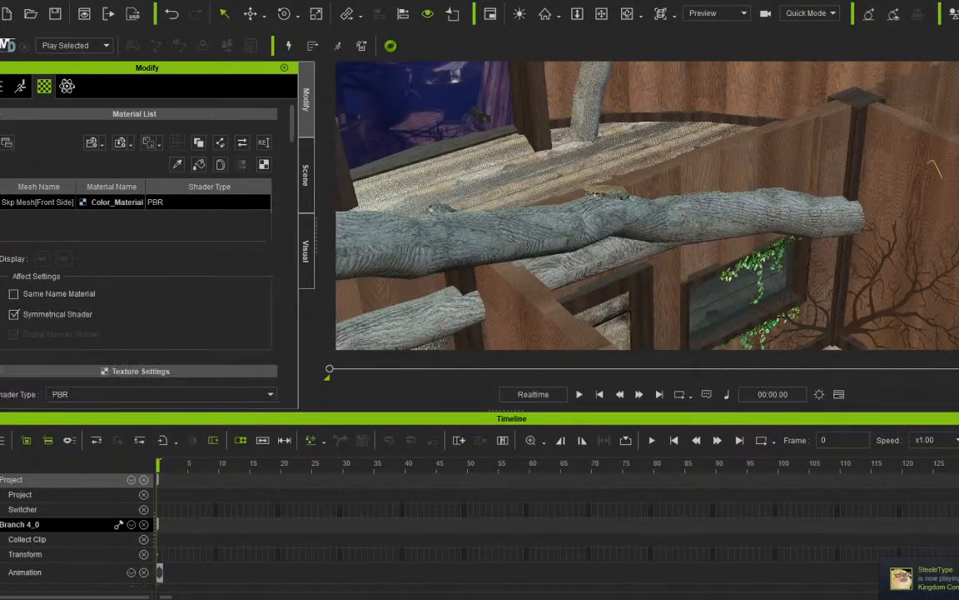
left_click(250, 14)
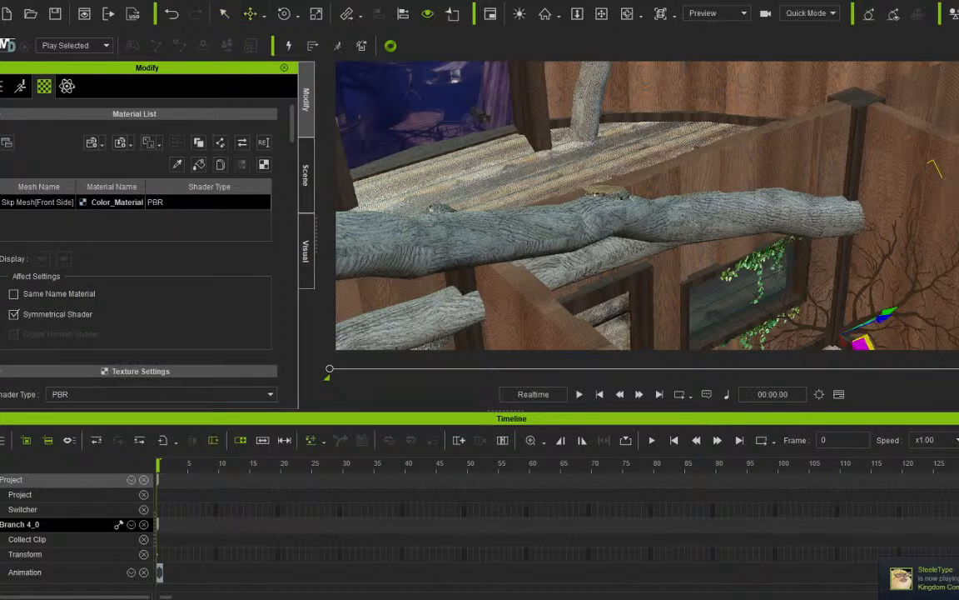
left_click(264, 14)
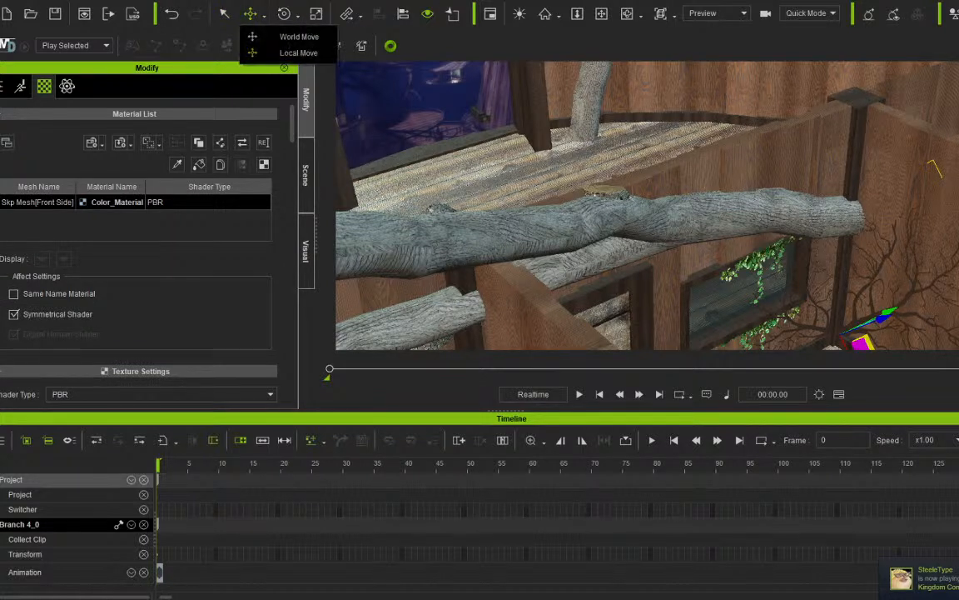
left_click(271, 33)
left_click_drag(932, 167, 337, 67)
Rotate the branch copy to stand upright against the curved wall and set its base by the window post.
right_click_drag(510, 283, 787, 258, "alt")
key("e")
left_click_drag(742, 242, 726, 315)
left_click_drag(673, 292, 689, 185)
key("w")
mouse_move(700, 262)
left_mouse_down()
mouse_move(703, 246)
mouse_move(710, 251)
left_mouse_up()
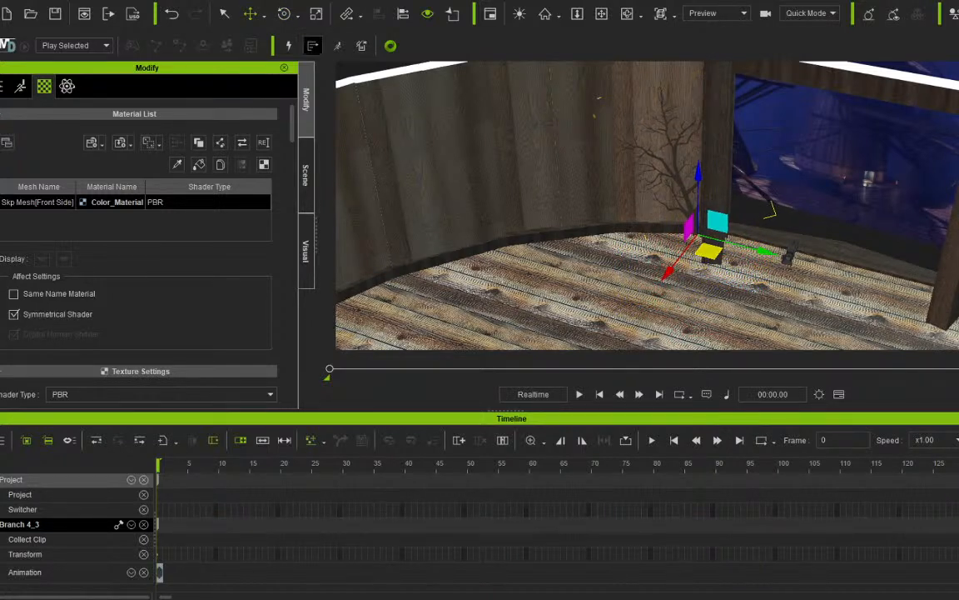
Scale the branch copy up slightly and play the scene through Camera Fixed to check it.
left_click(316, 13)
left_click_drag(771, 210, 783, 206)
left_click(715, 12)
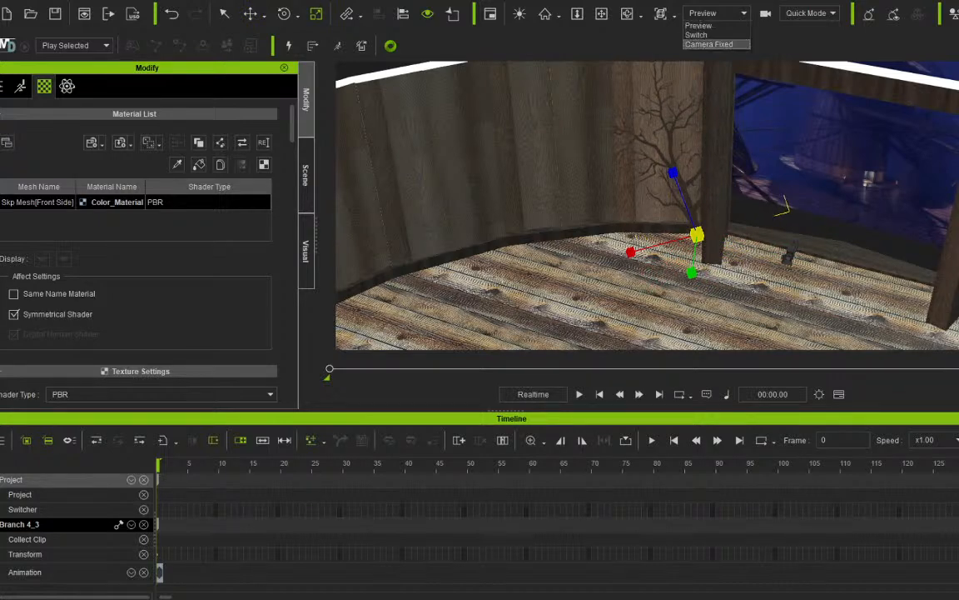
left_click(700, 42)
key("space")
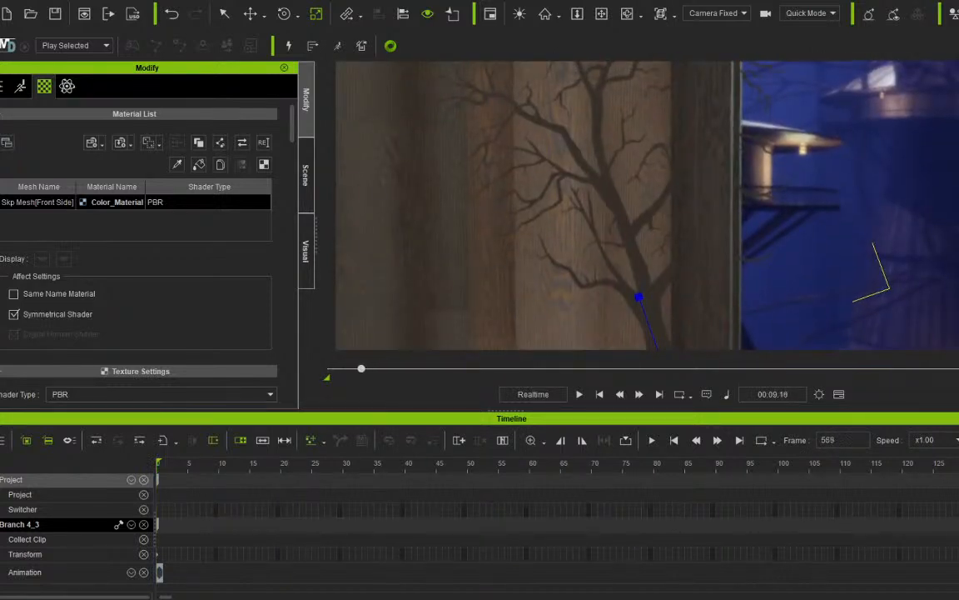
Lean the branch copy across the wall away from the window, shift its base to the post, and return to the Preview camera at frame 0.
left_click(284, 13)
left_click_drag(662, 292, 618, 308)
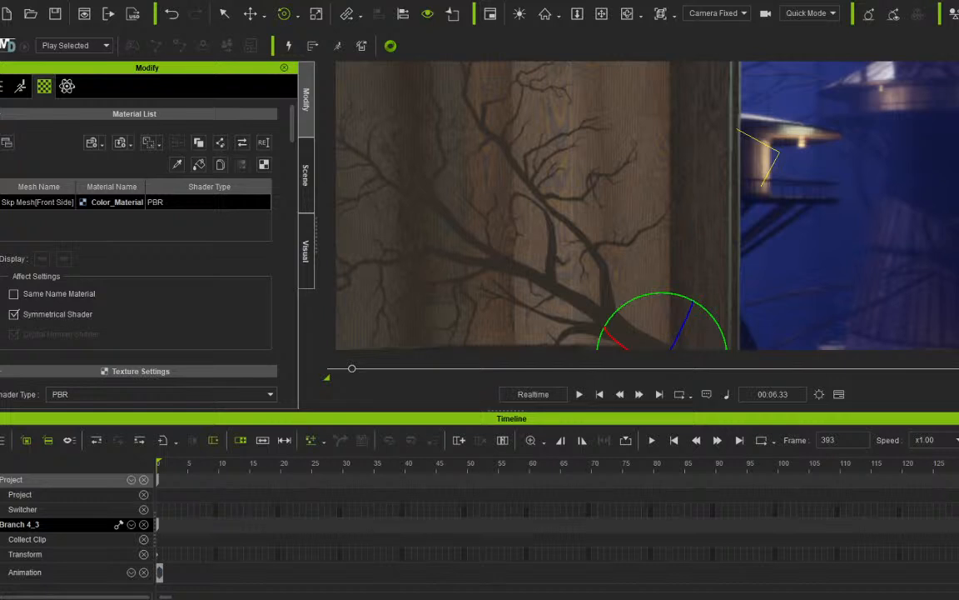
left_click(251, 14)
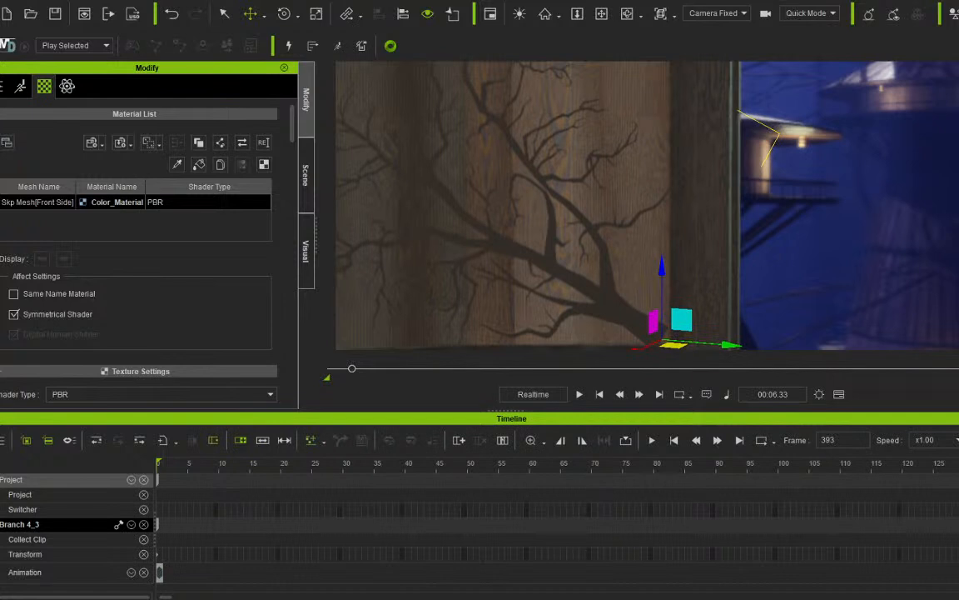
left_click_drag(674, 345, 691, 341)
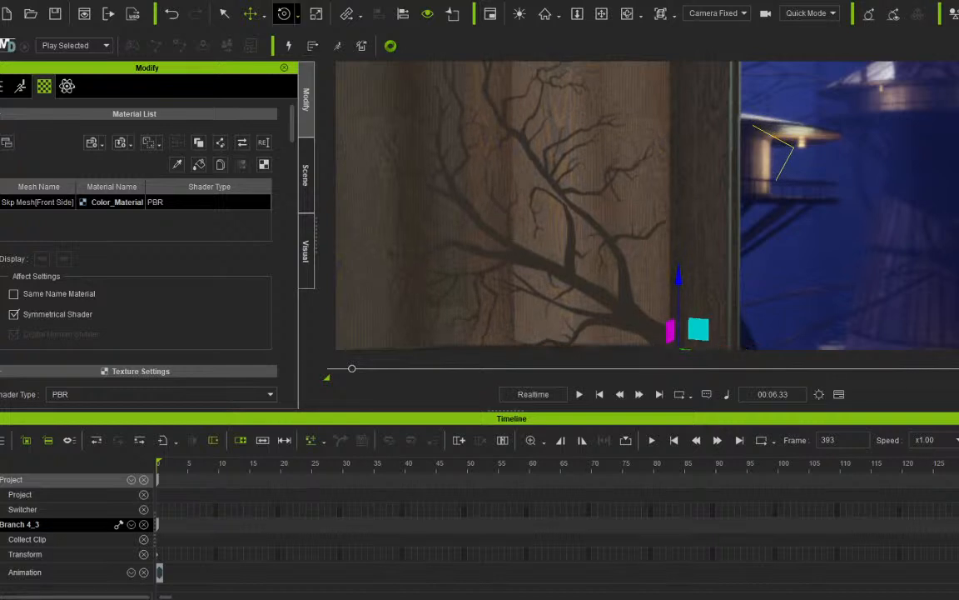
left_click(284, 14)
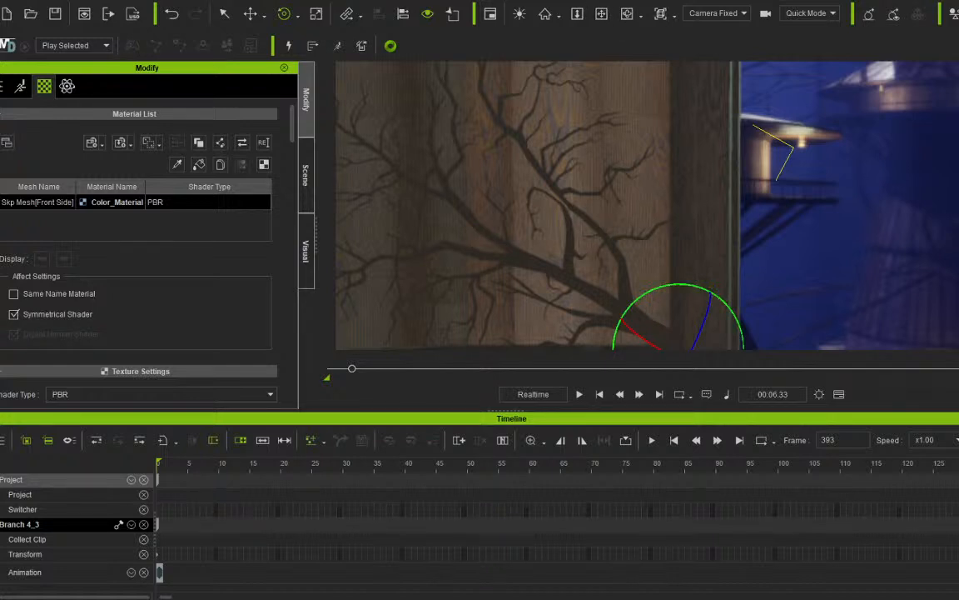
right_click(623, 306)
left_click(688, 280)
left_click_drag(352, 368, 329, 368)
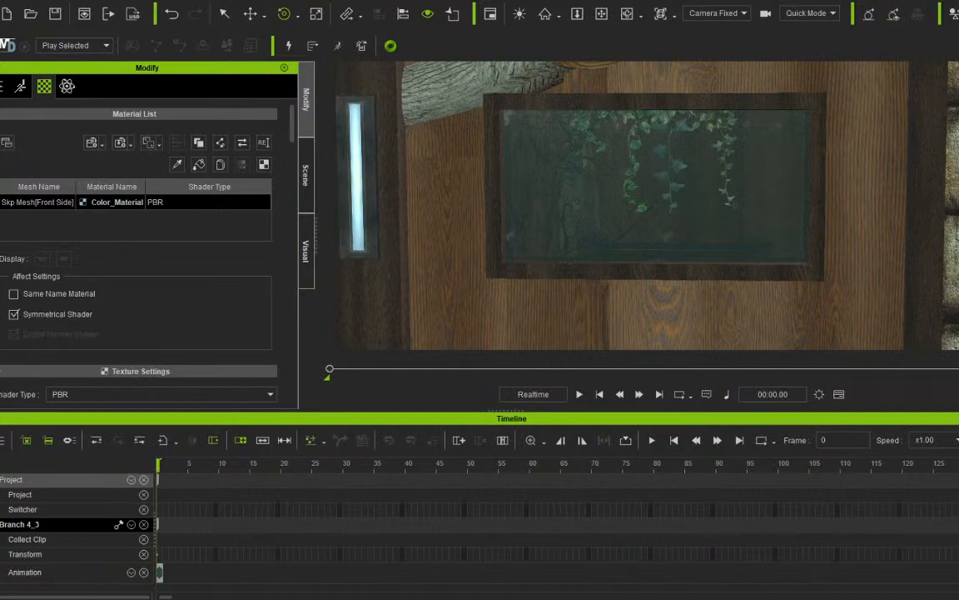
left_click(716, 14)
left_click(700, 26)
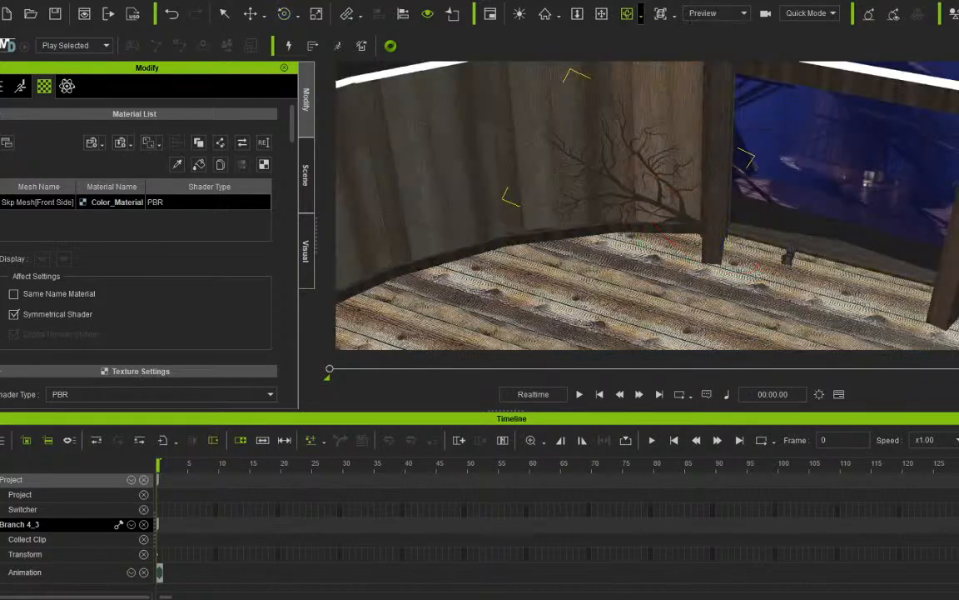
Find and select Branch 4_1 among the branches in the scene list.
right_click_drag(699, 208, 633, 209)
middle_click_drag(633, 209, 583, 200)
right_click_drag(583, 200, 624, 212)
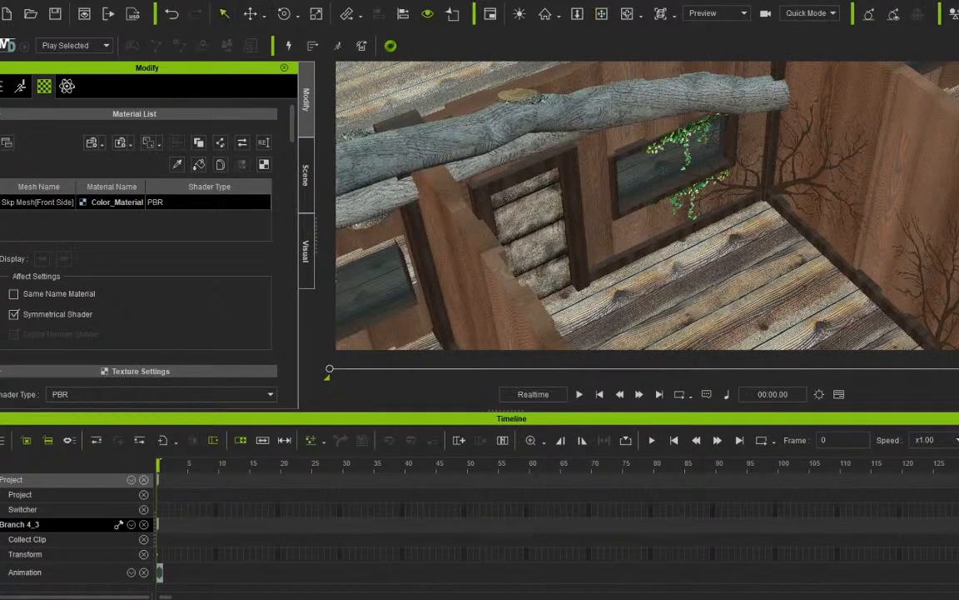
left_click(649, 221)
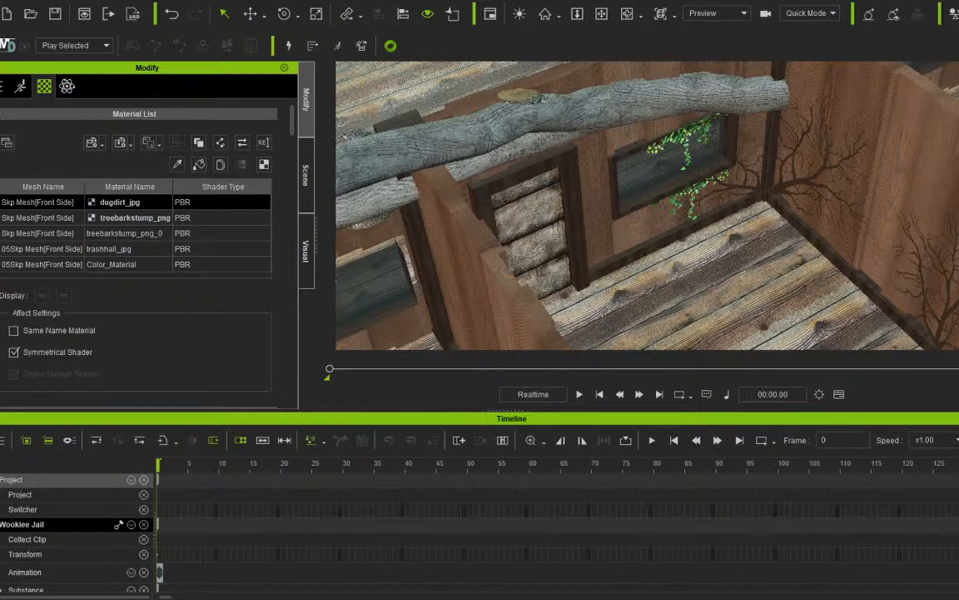
left_click(305, 176)
scroll(683, 209, "up", 10)
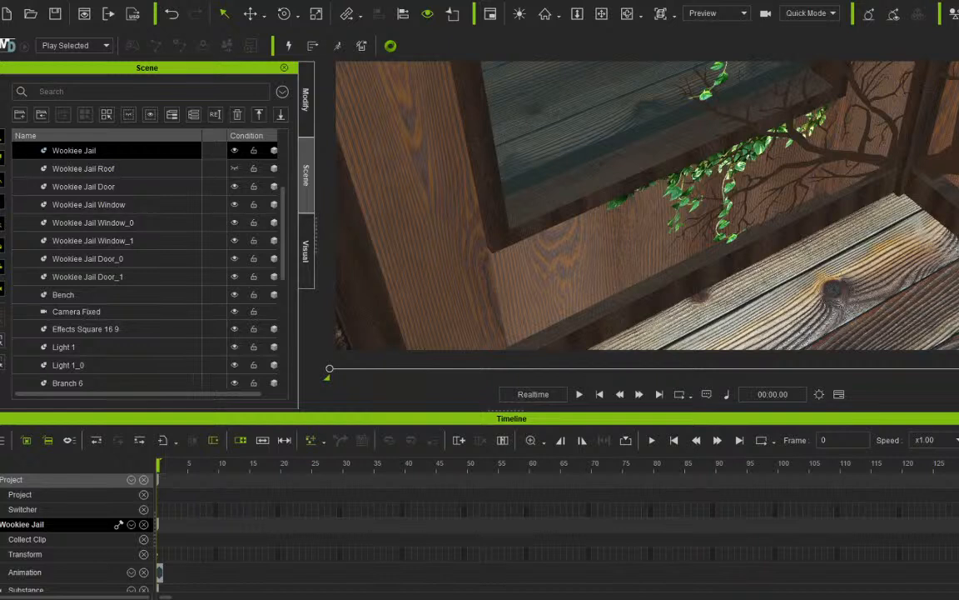
scroll(146, 266, "down", 5)
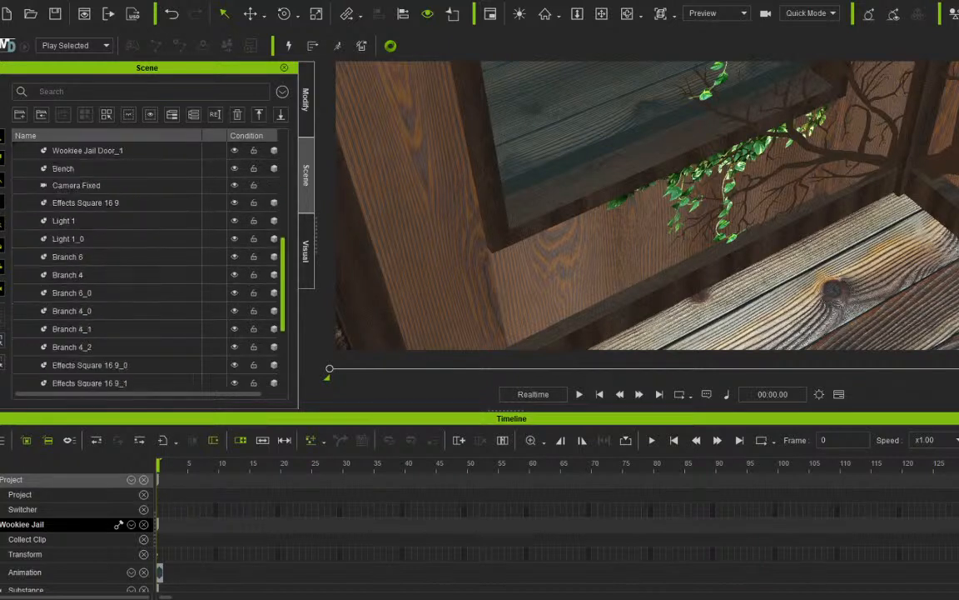
scroll(108, 283, "up", 1)
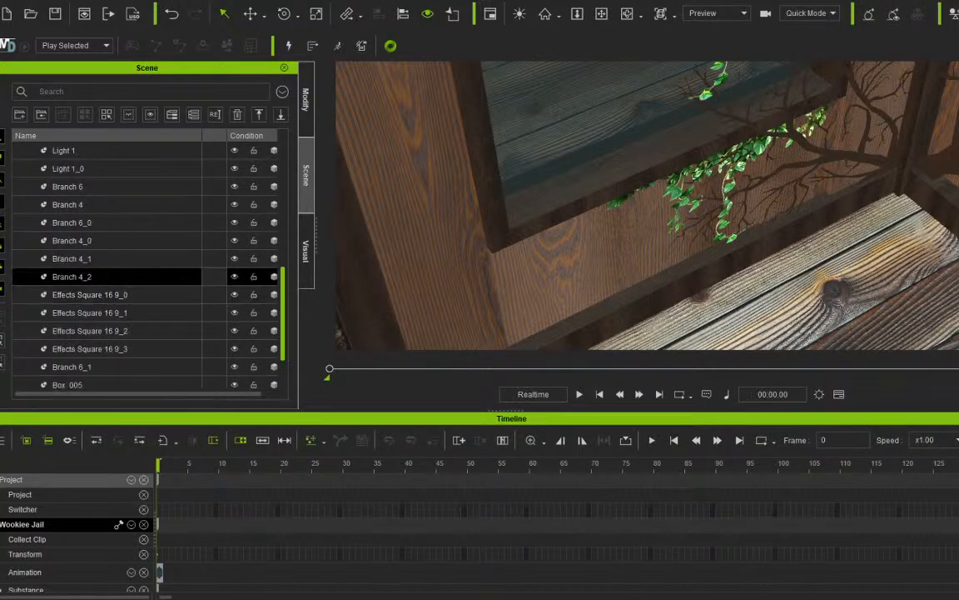
scroll(108, 258, "up", 1)
left_click(108, 240)
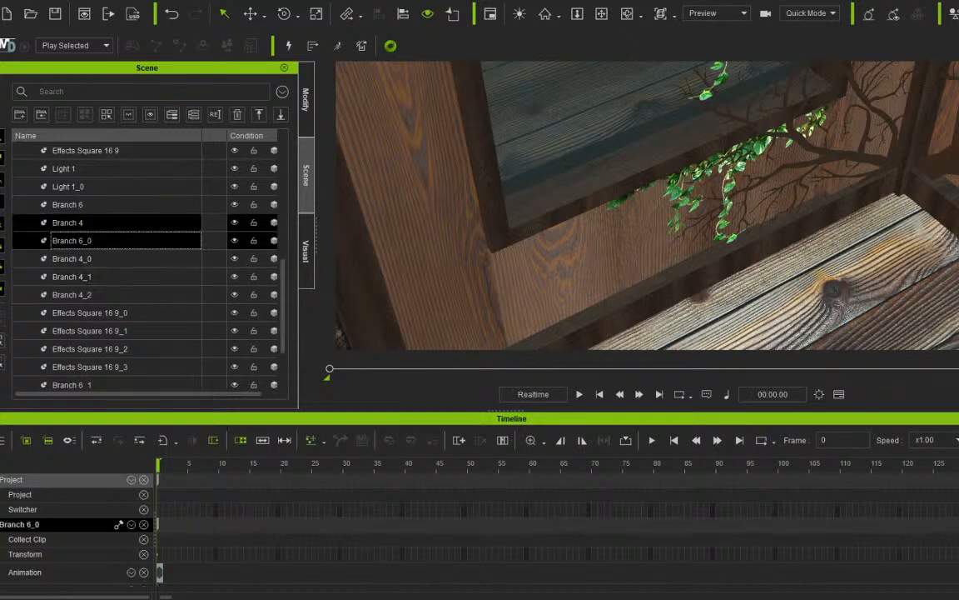
left_click(108, 204)
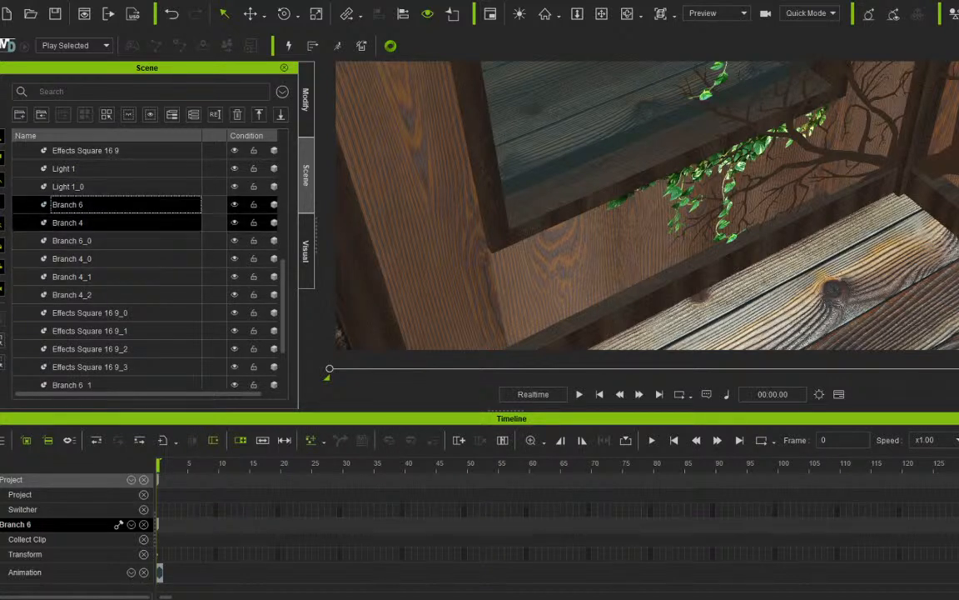
left_click(109, 223)
left_click(109, 241)
left_click(108, 258)
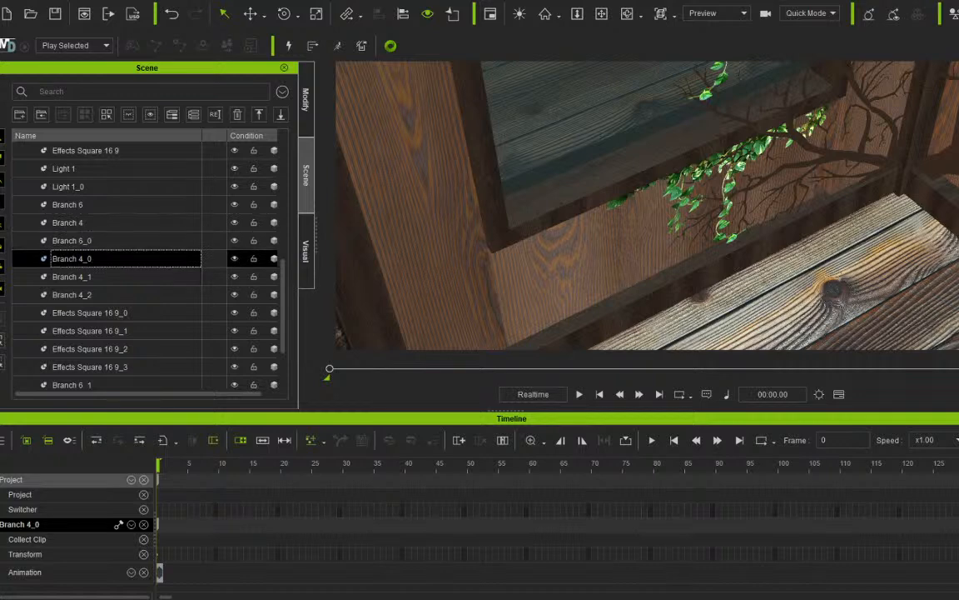
left_click(108, 277)
Duplicate Branch 4_1 near the small ivy-covered window.
left_click(601, 13)
left_click_drag(641, 125, 543, 266)
left_click(251, 13)
scroll(633, 209, "down", 3)
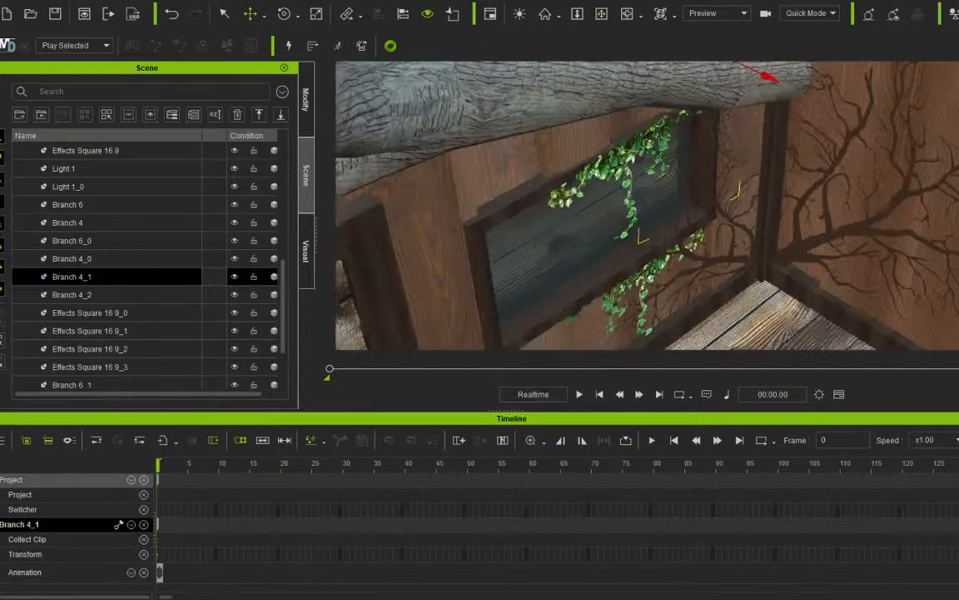
scroll(647, 205, "down", 2)
left_click_drag(761, 96, 725, 79, "ctrl")
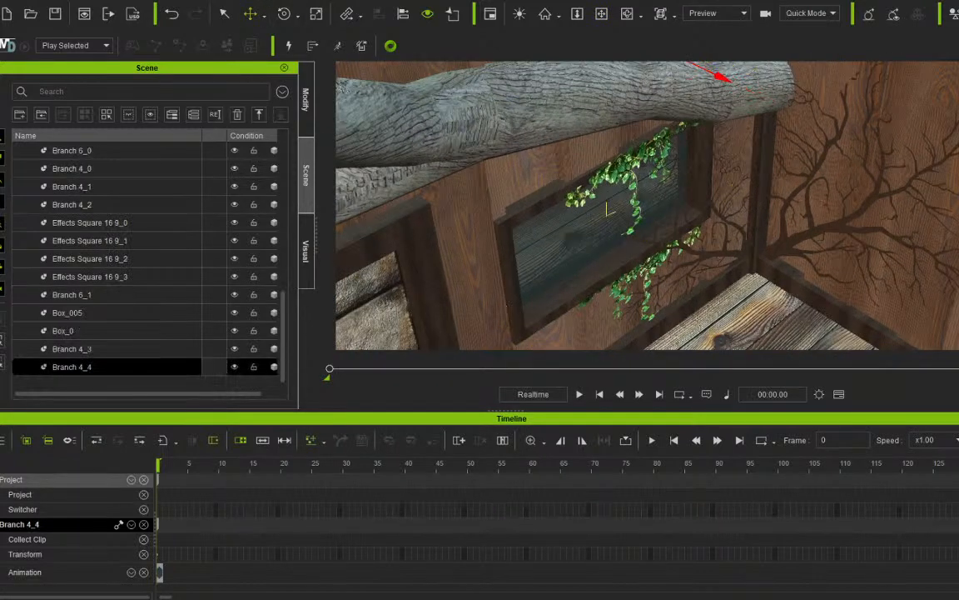
Move the duplicated branch down to the lower wall beside the post with the light strip.
left_click_drag(627, 14, 592, 7)
scroll(647, 206, "down", 2)
left_click(251, 13)
scroll(647, 205, "down", 3)
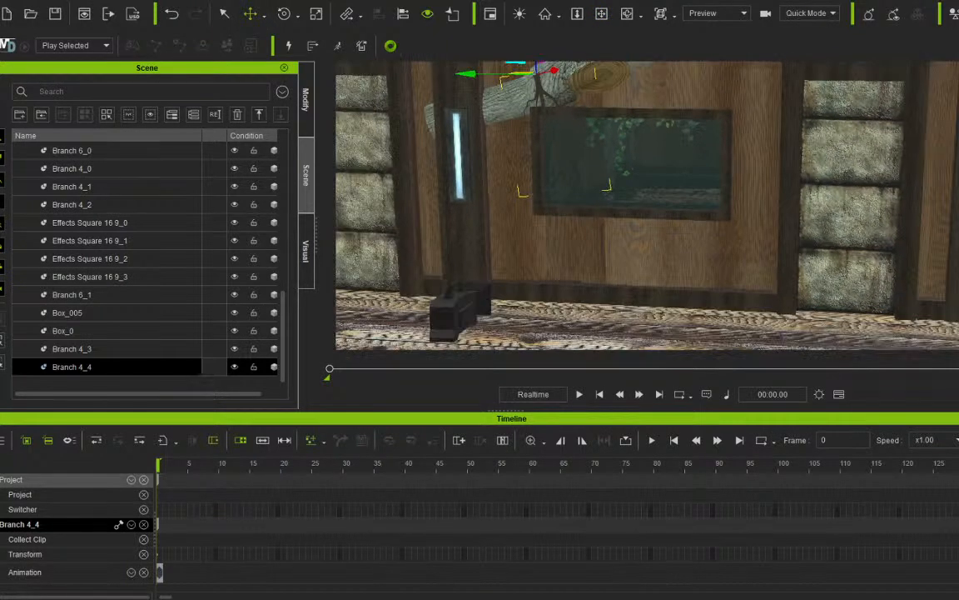
left_click_drag(516, 61, 494, 216)
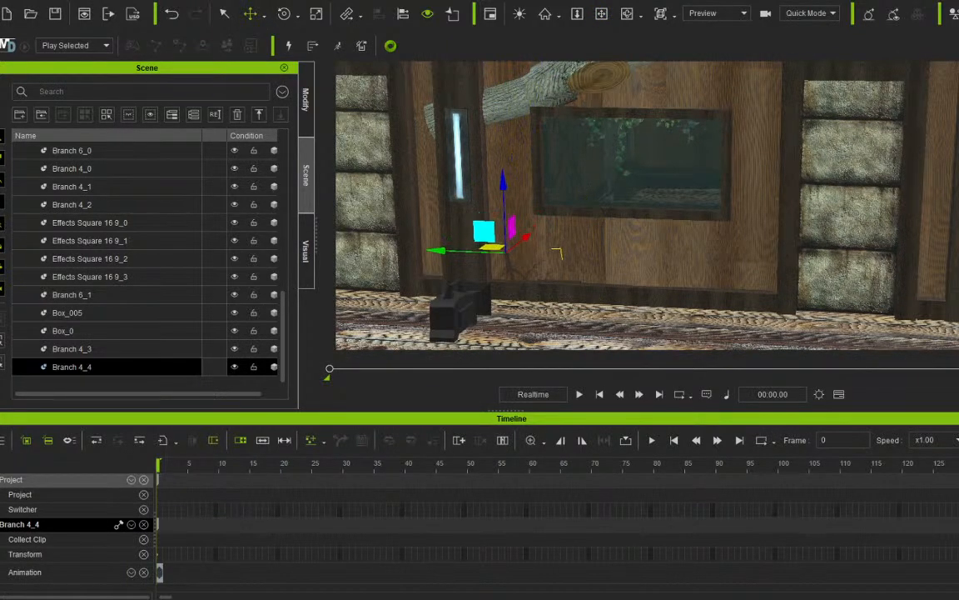
Rotate the duplicated branch so it stands upright and spreads across the wall panel below the small window.
scroll(666, 194, "up", 2)
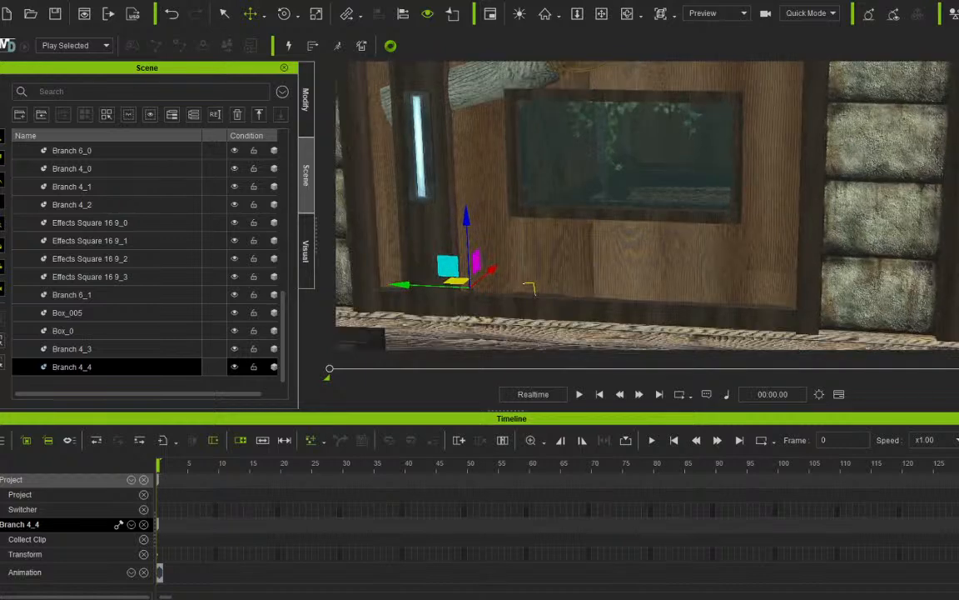
scroll(657, 200, "up", 2)
left_click(601, 13)
left_click_drag(583, 217, 651, 147)
right_click_drag(651, 147, 563, 154)
key("e")
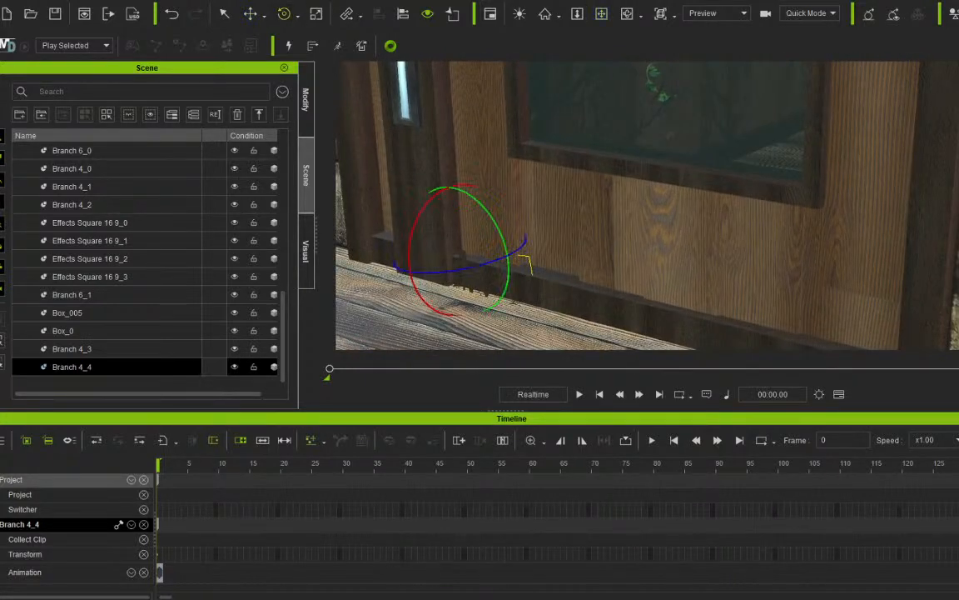
left_click_drag(508, 259, 448, 185)
Shift the rotated branch slightly along X and lower it in Z to the base trim beside the post.
key("w")
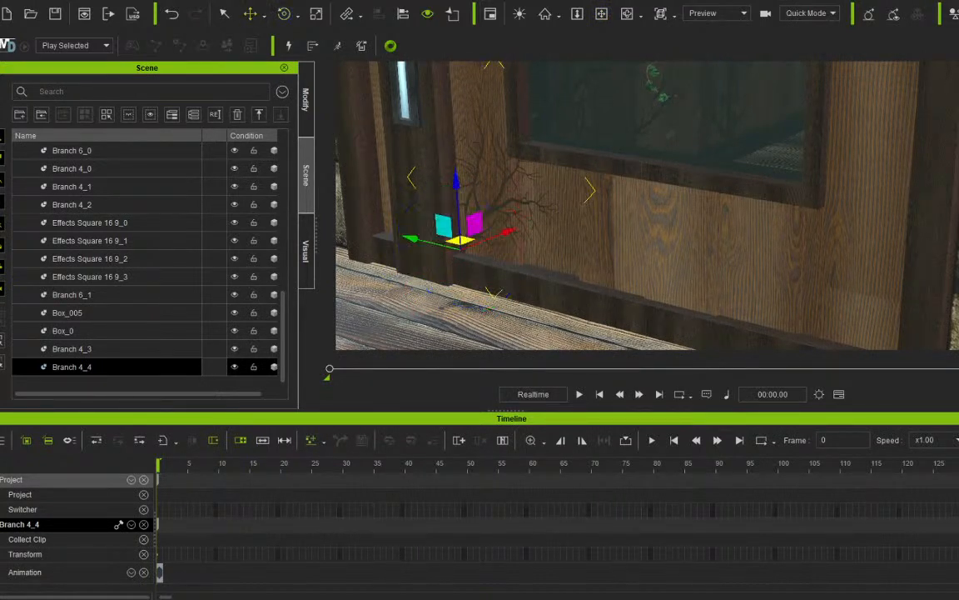
left_click_drag(507, 232, 517, 229)
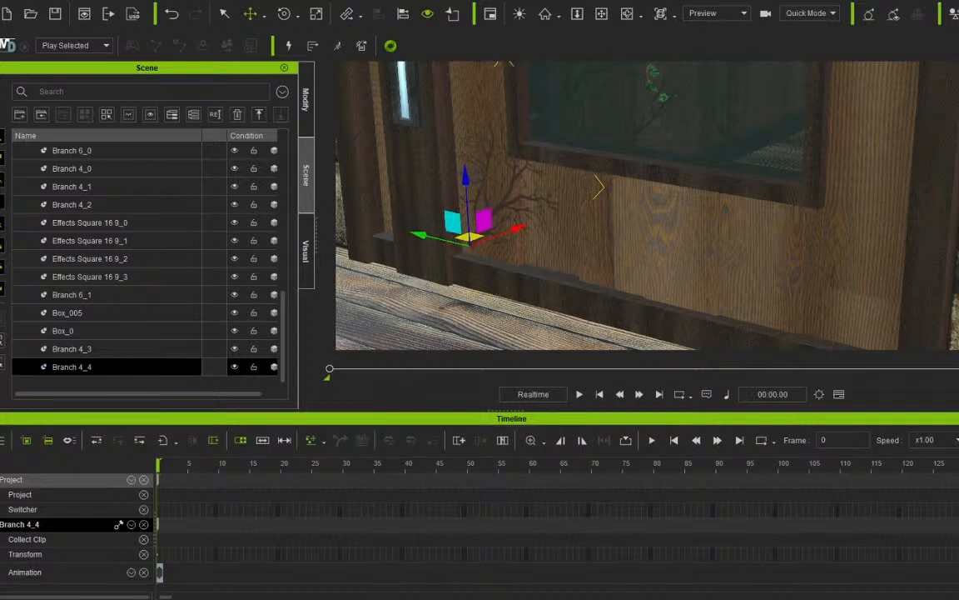
left_click_drag(465, 177, 466, 195)
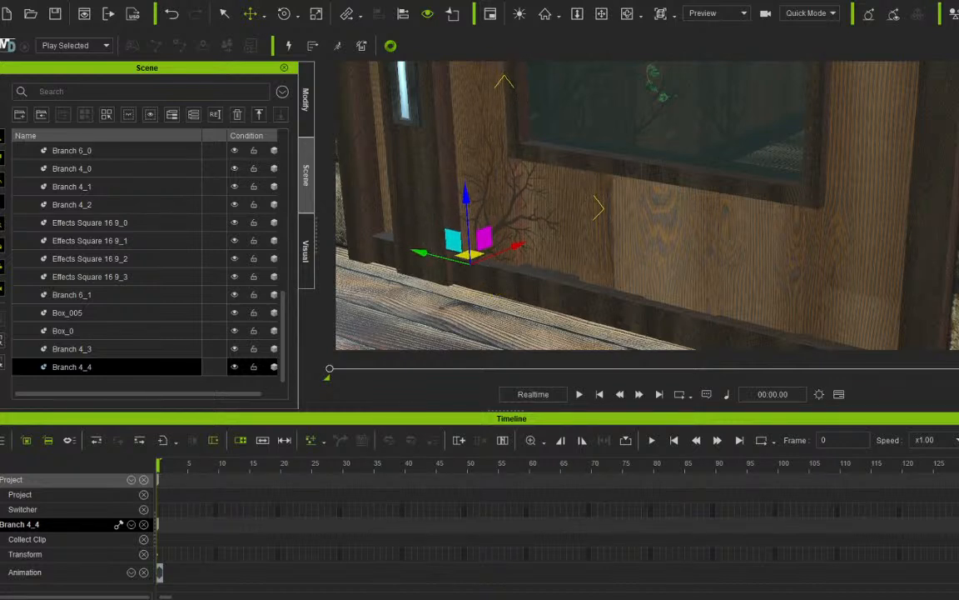
Nudge Branch 4_4 into the corner beside the light-strip post and scale it up uniformly to cover the lower wall panel.
left_click_drag(518, 242, 512, 244)
left_click_drag(415, 250, 403, 248)
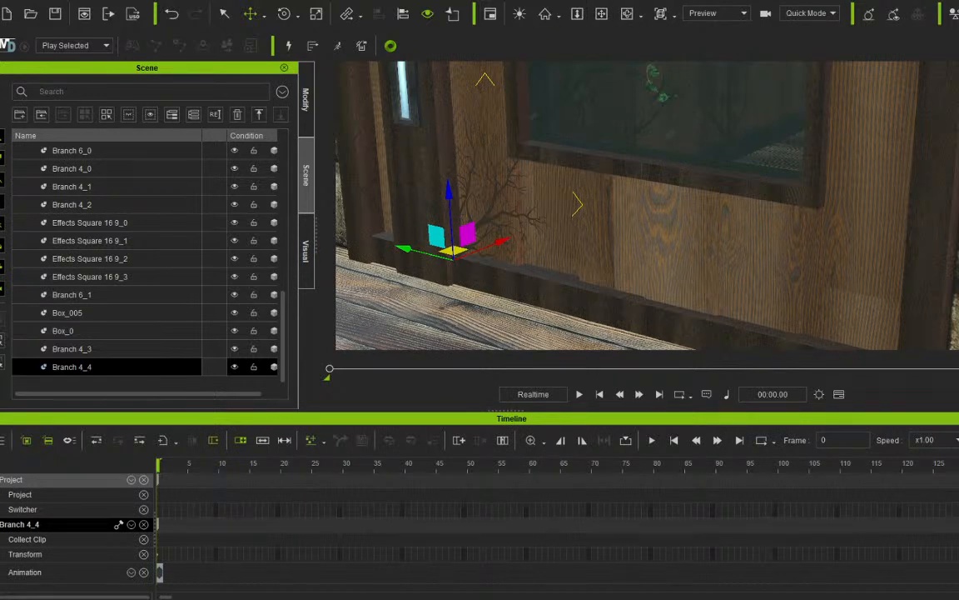
left_click(316, 13)
left_click_drag(453, 260, 486, 246)
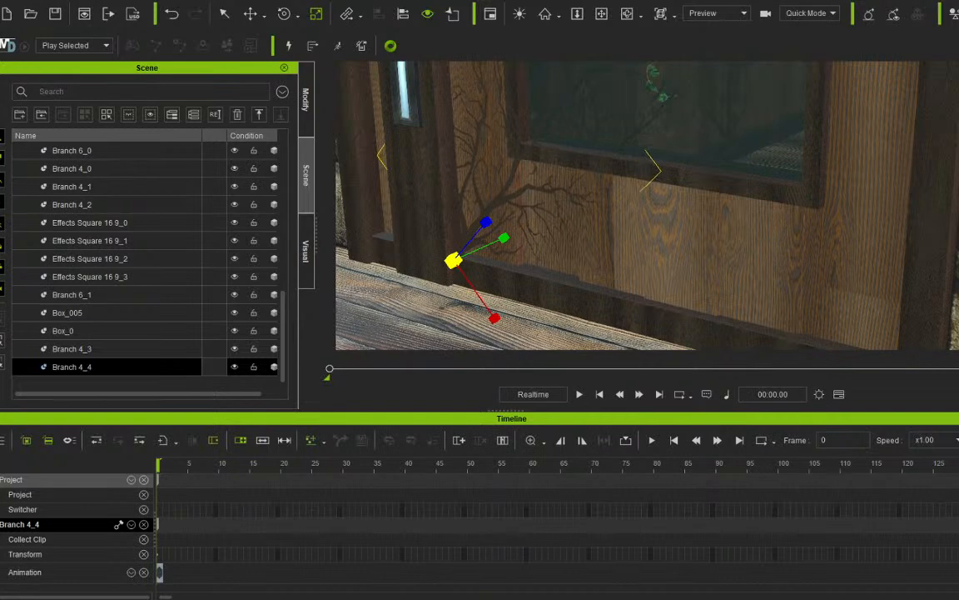
middle_click_drag(486, 246, 521, 175)
Duplicate Branch 4_4 along Y to the opposite end of the wall panel, rotate it toward the window, and place it against the post.
key("w")
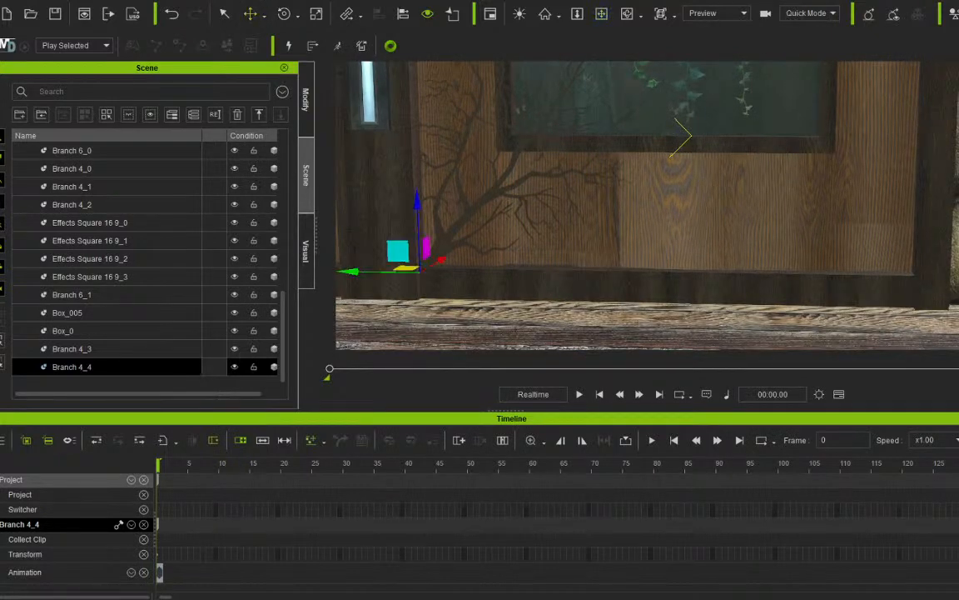
left_click_drag(391, 270, 502, 273, "ctrl")
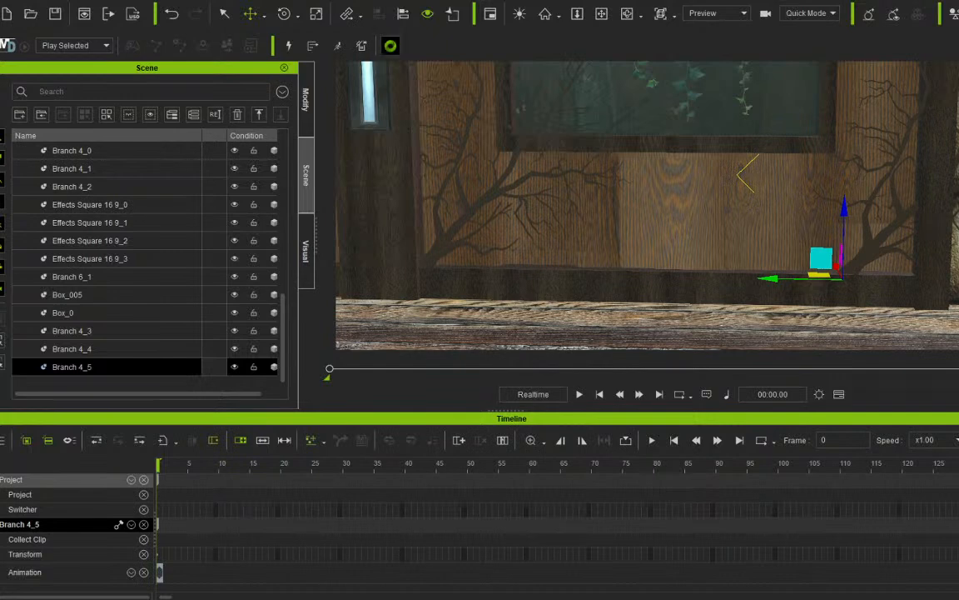
key("e")
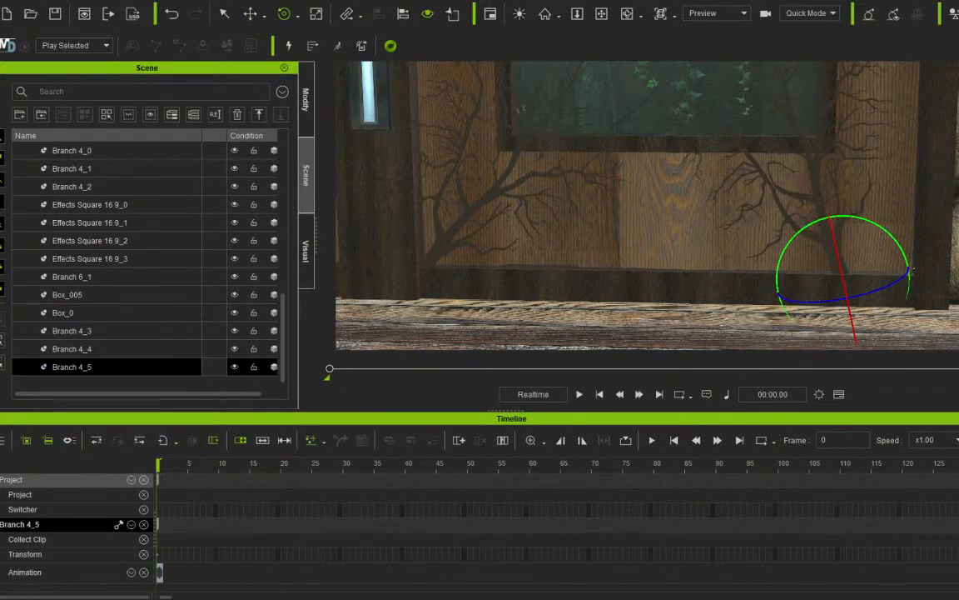
key("w")
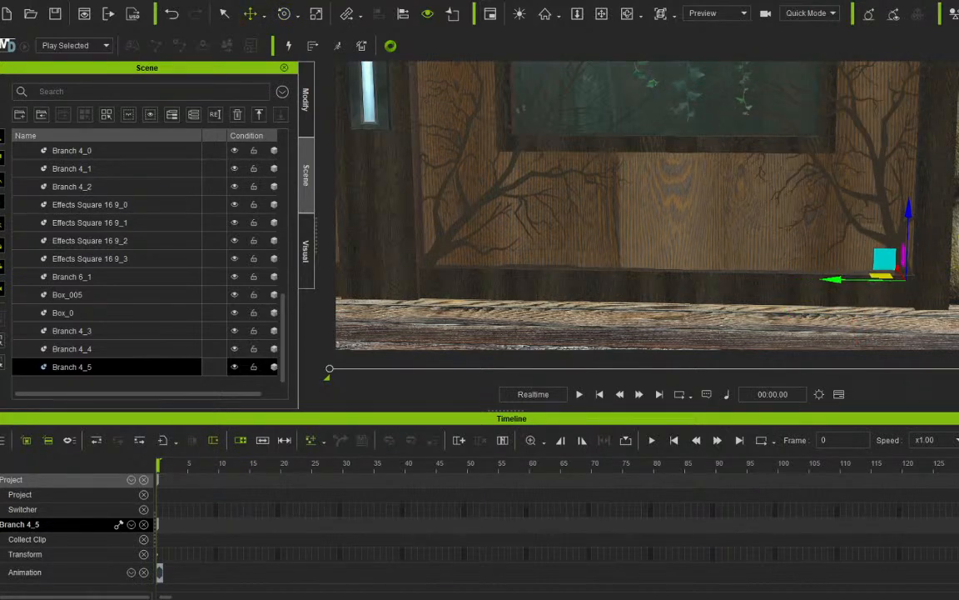
Scale up Branch 4_5 uniformly so its twigs reach across the small window.
middle_click_drag(633, 125, 521, 181)
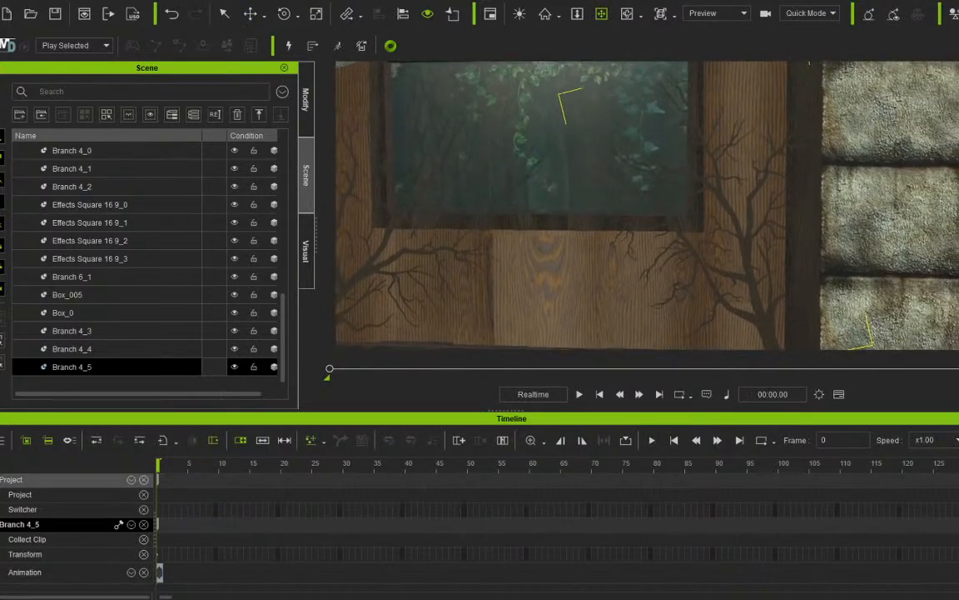
left_click(316, 13)
scroll(678, 292, "down", 2)
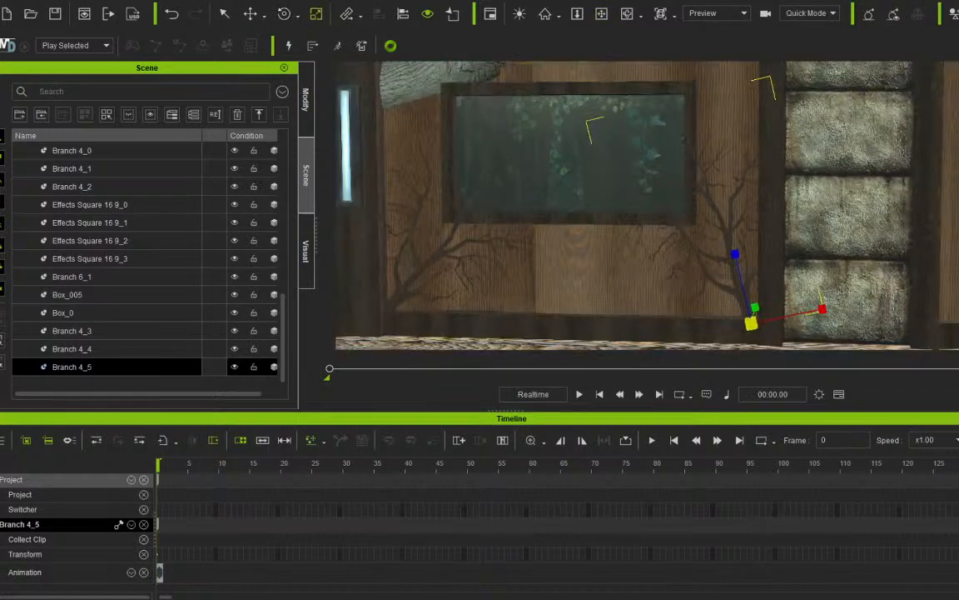
left_click_drag(751, 323, 762, 288)
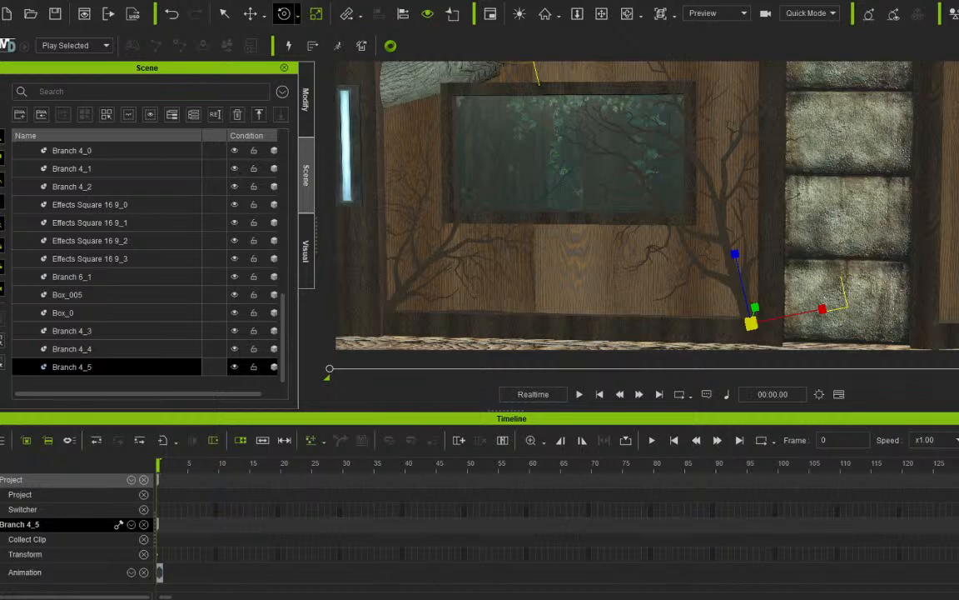
Tilt Branch 4_5 slightly toward the window and shift it along Y closer to the post beside the stone blocks.
left_click(284, 14)
left_click_drag(708, 275, 702, 283)
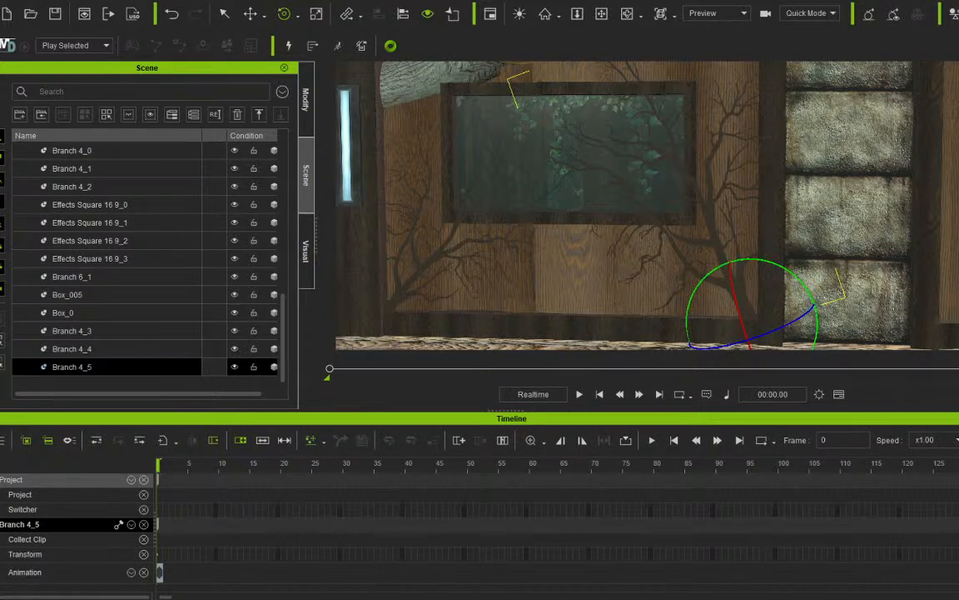
key("w")
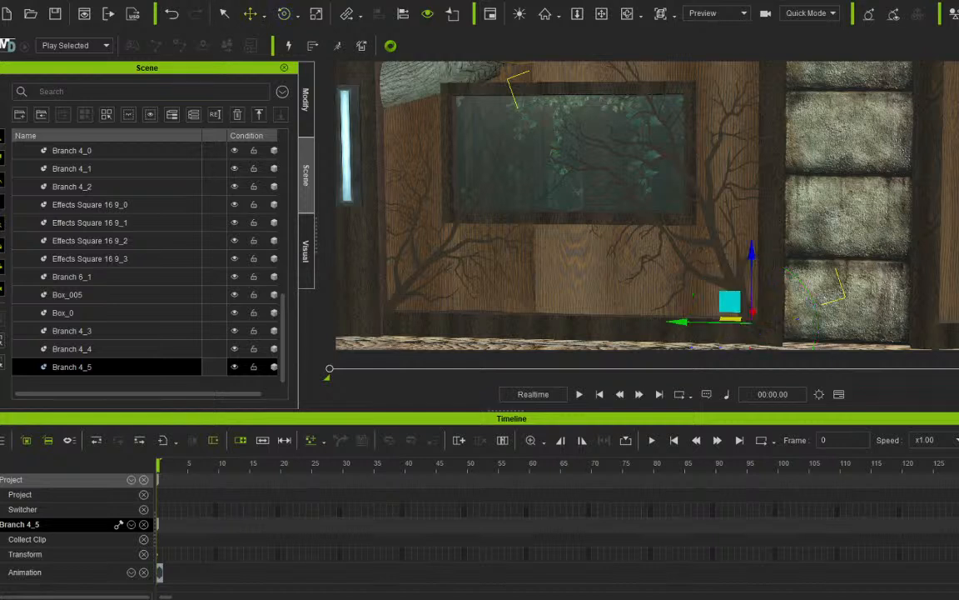
left_click_drag(699, 321, 706, 322)
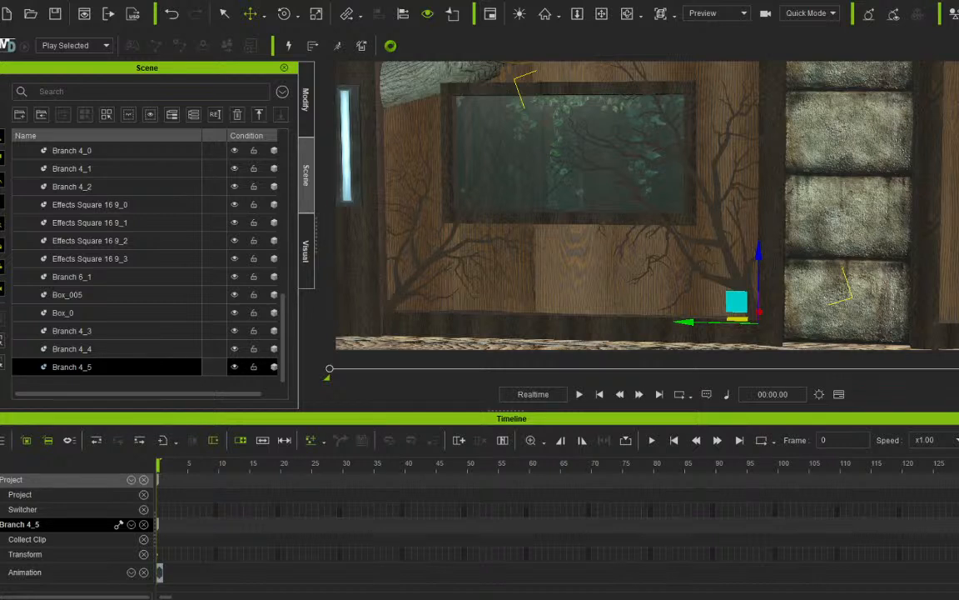
Check the branches through the Camera Fixed view by scrubbing to about 15 seconds and back to frame 0.
key("e")
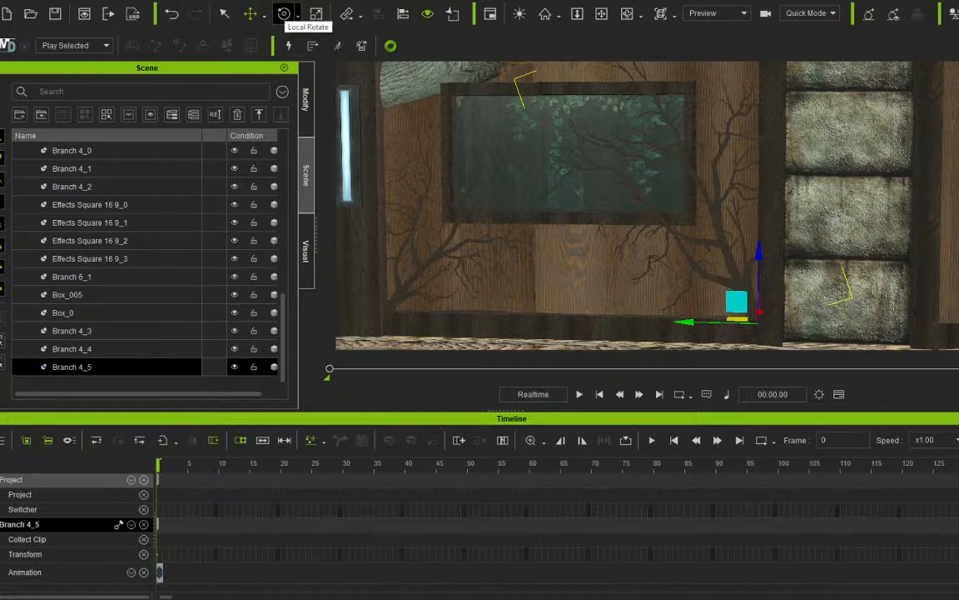
left_click(284, 13)
left_click(716, 14)
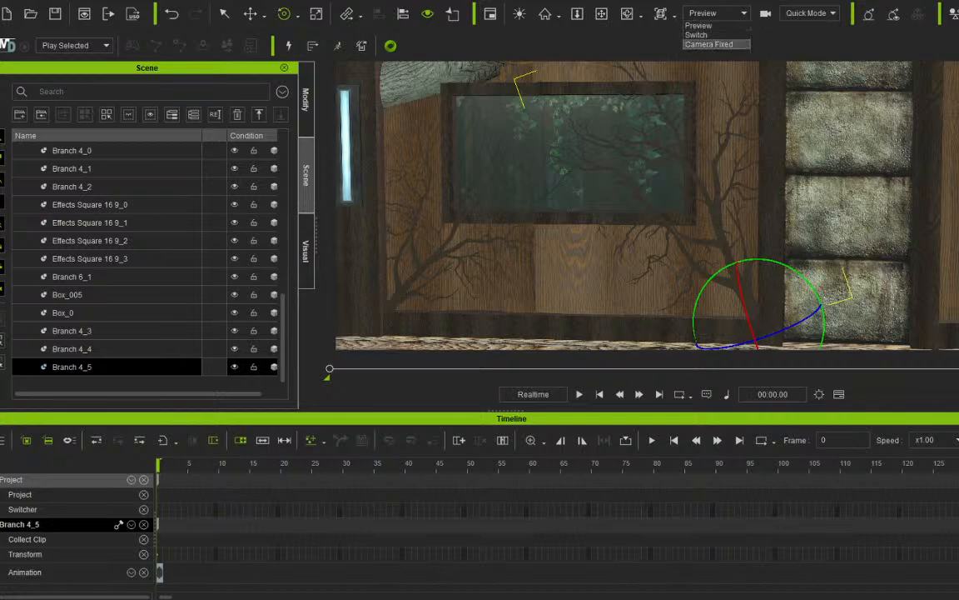
left_click(709, 44)
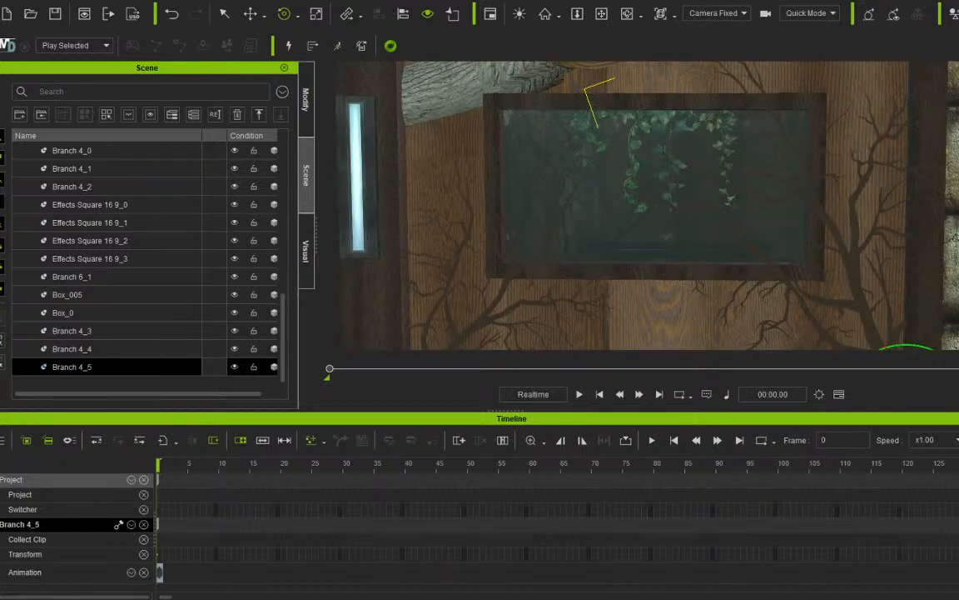
left_click_drag(330, 368, 382, 368)
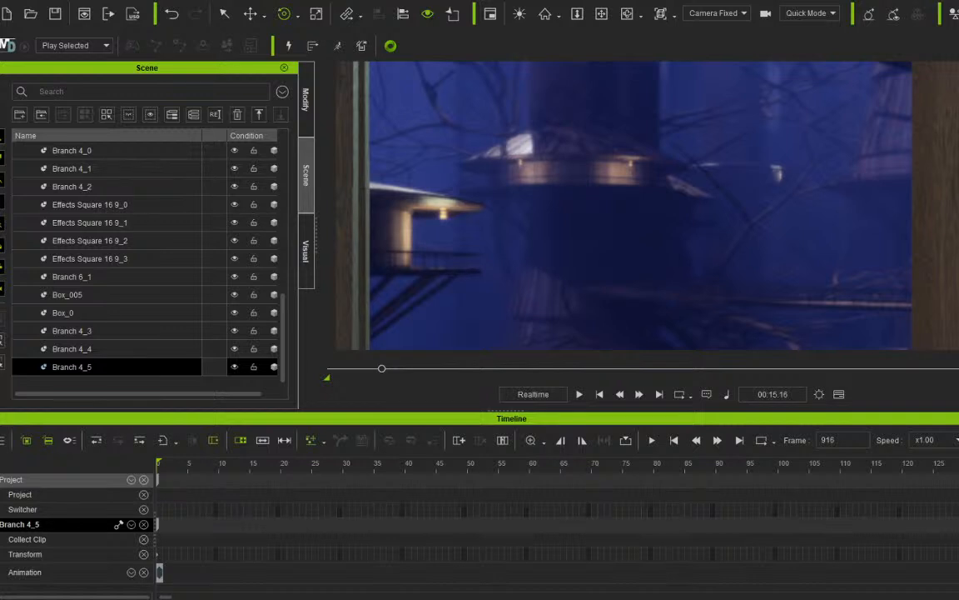
mouse_move(382, 368)
left_mouse_down()
mouse_move(329, 368)
mouse_move(397, 368)
mouse_move(380, 368)
left_mouse_up()
left_click_drag(381, 368, 326, 368)
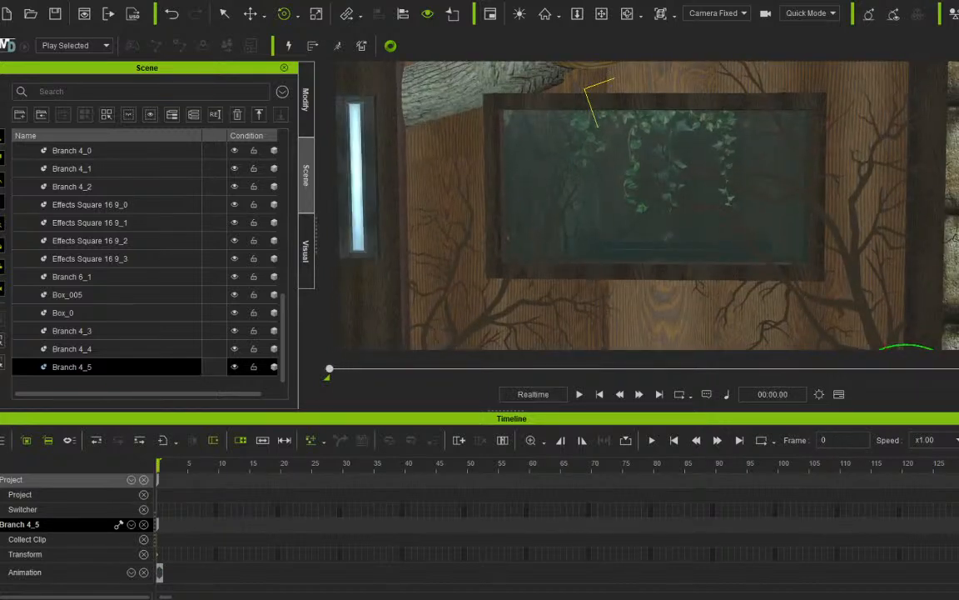
Duplicate Branch 4_5 upward along the post and rotate the copy so it reaches horizontally across the small window.
left_click(250, 13)
left_click_drag(907, 335, 912, 69, "ctrl")
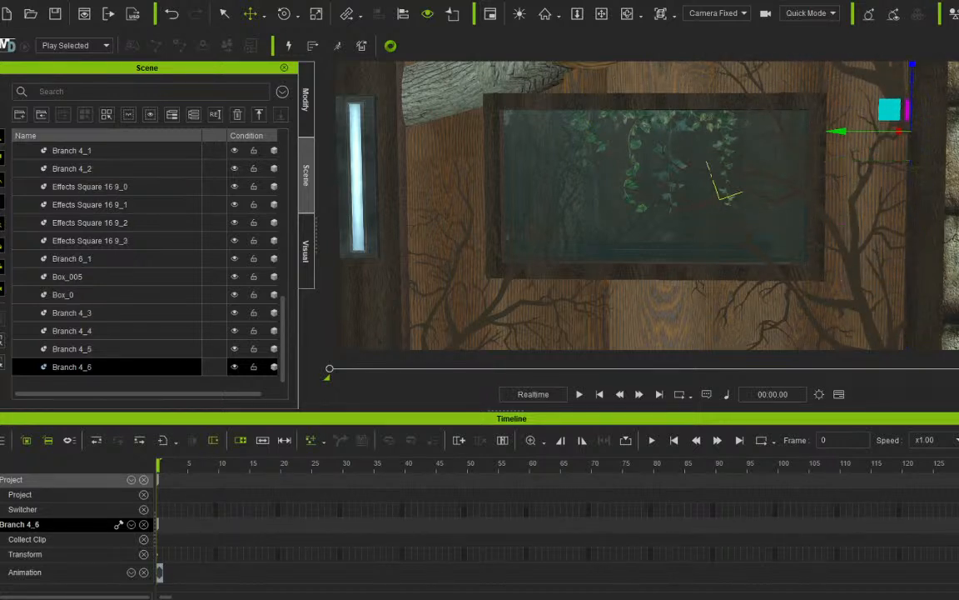
key("e")
left_click_drag(848, 154, 909, 197)
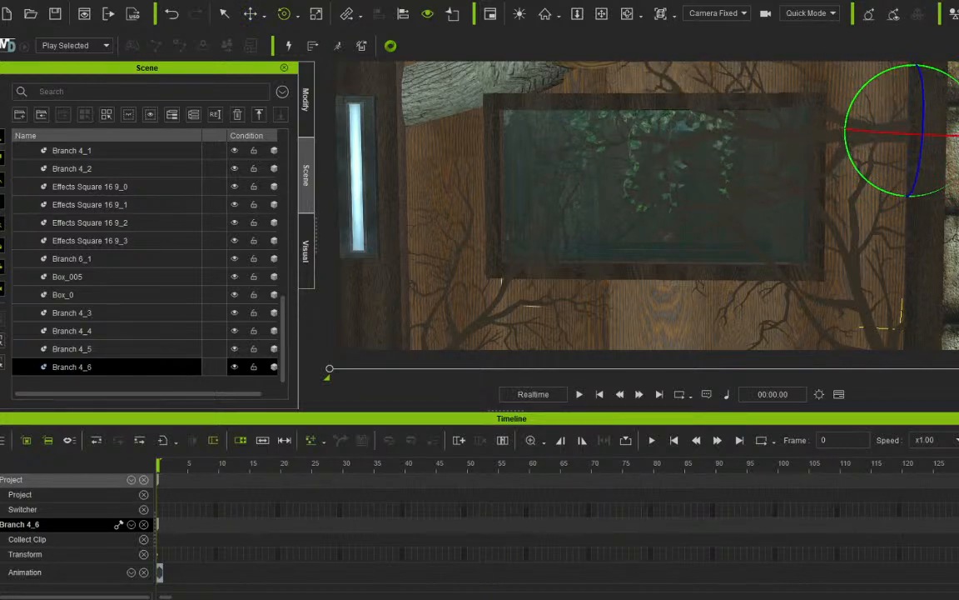
Raise Branch 4_6 toward the upper edge of the small window and fine-tune its rotation.
key("w")
left_click_drag(900, 131, 901, 50)
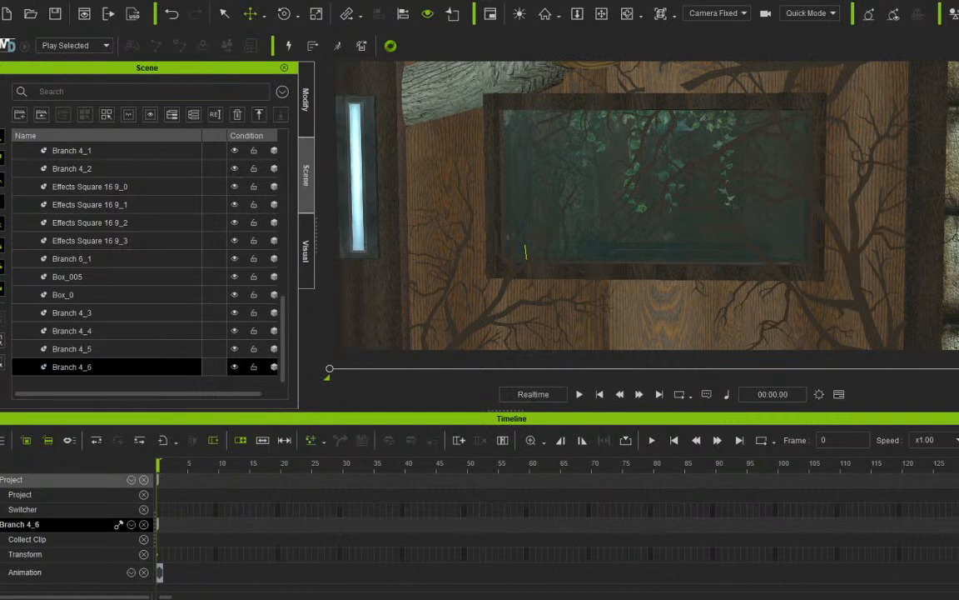
key("e")
mouse_move(913, 109)
left_mouse_down()
mouse_move(930, 106)
mouse_move(914, 107)
left_mouse_up()
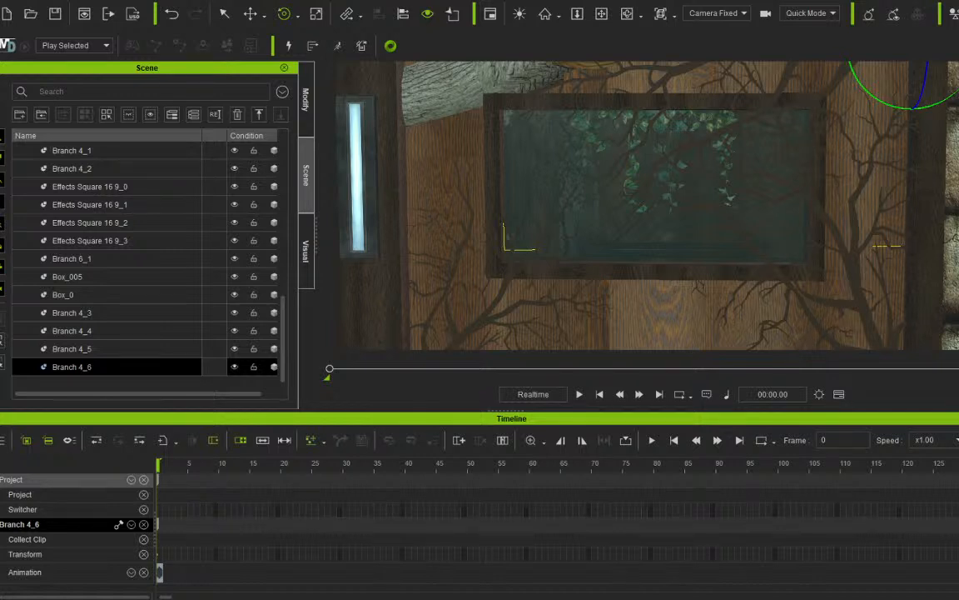
Play the start of the fixed-camera shot, return to frame 0, and switch back to the Preview camera.
key("r")
key("space")
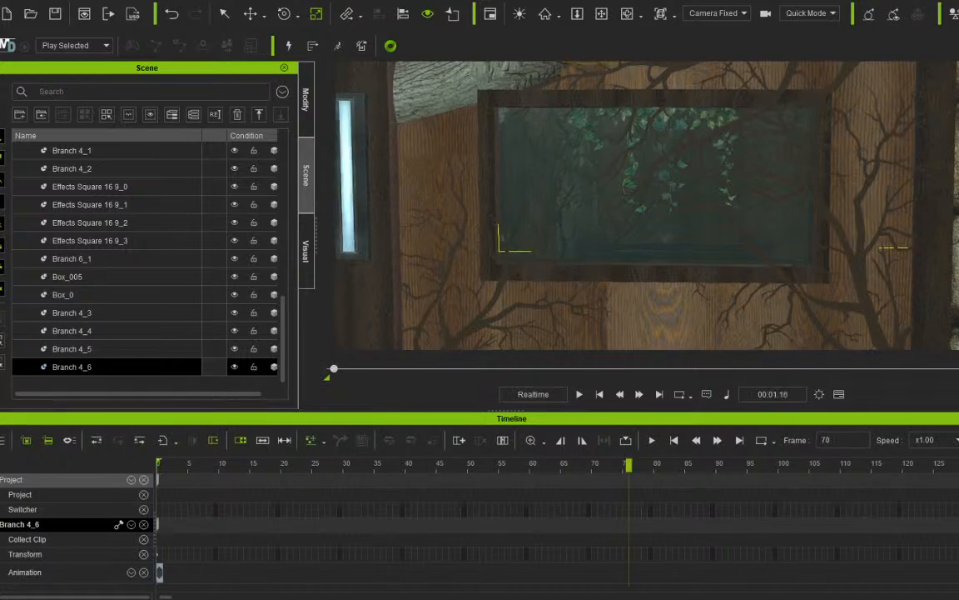
left_click_drag(347, 368, 330, 368)
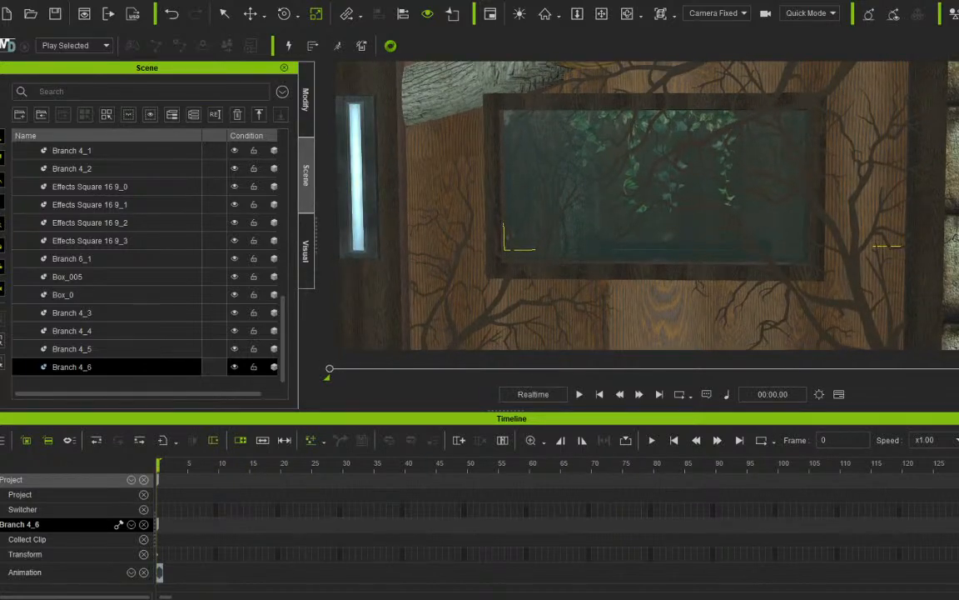
left_click(716, 14)
left_click(700, 23)
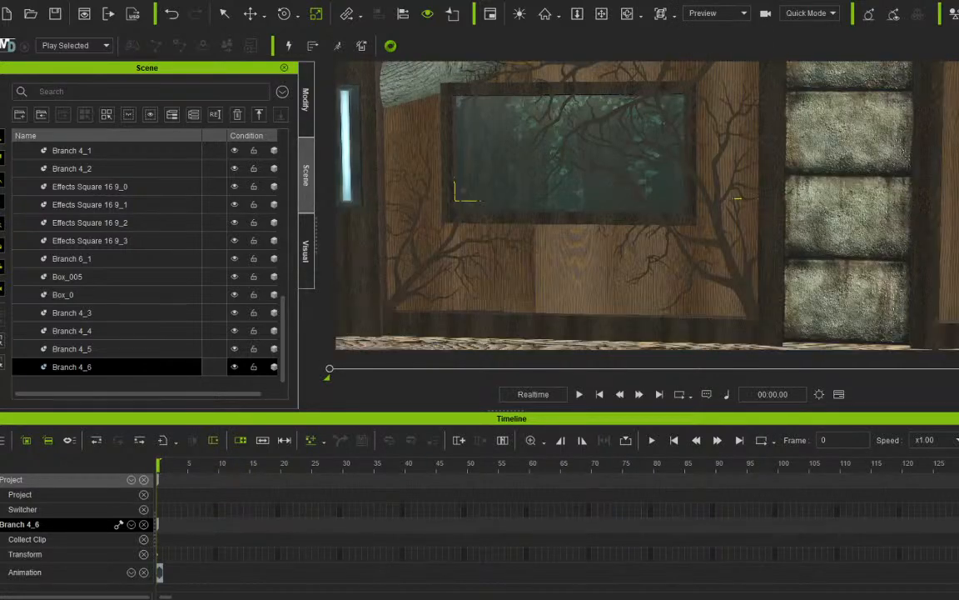
Lower Branch 4_6 along Z to just above the small window's frame.
left_click(602, 13)
left_click_drag(608, 167, 615, 236)
key("w")
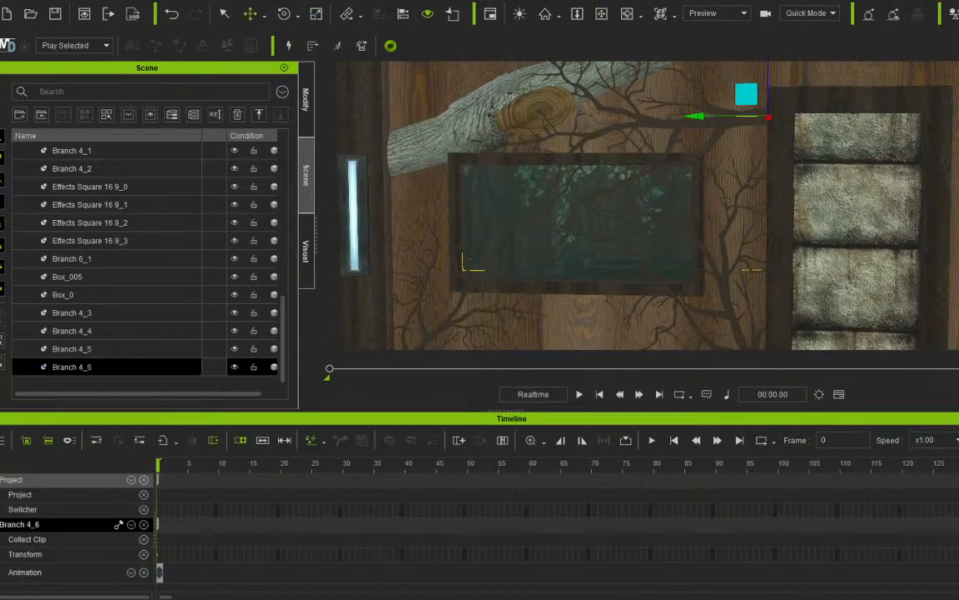
left_click_drag(769, 92, 769, 121)
Working from the Camera Fixed view, tilt Branch 4_6 slightly and raise it a little along Z above the window.
left_click(716, 13)
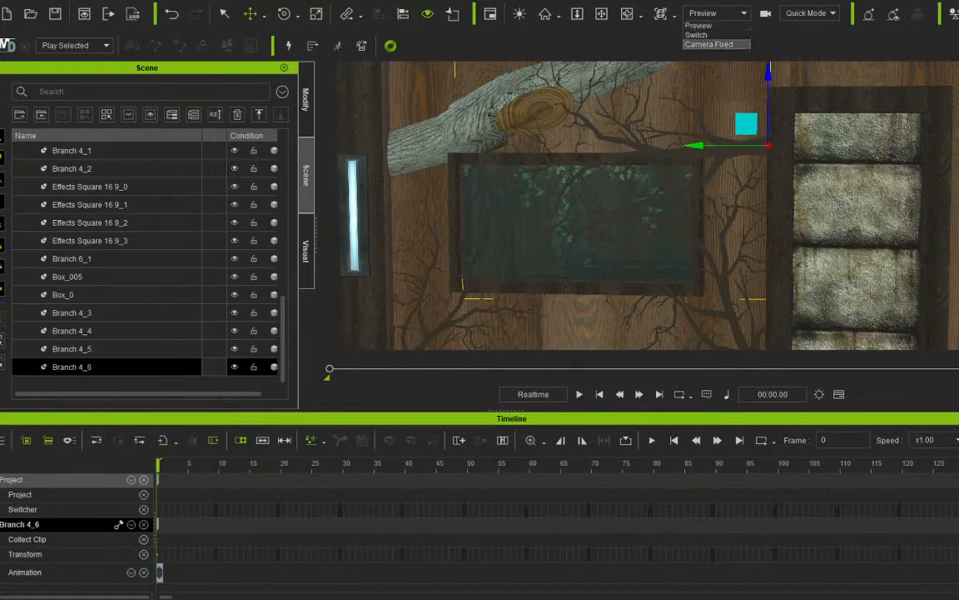
left_click(708, 42)
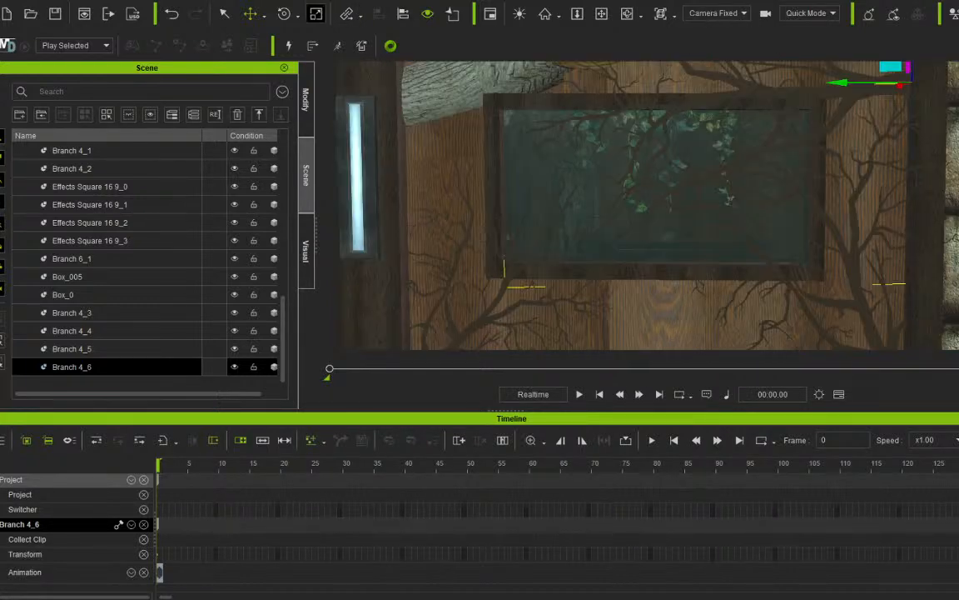
key("r")
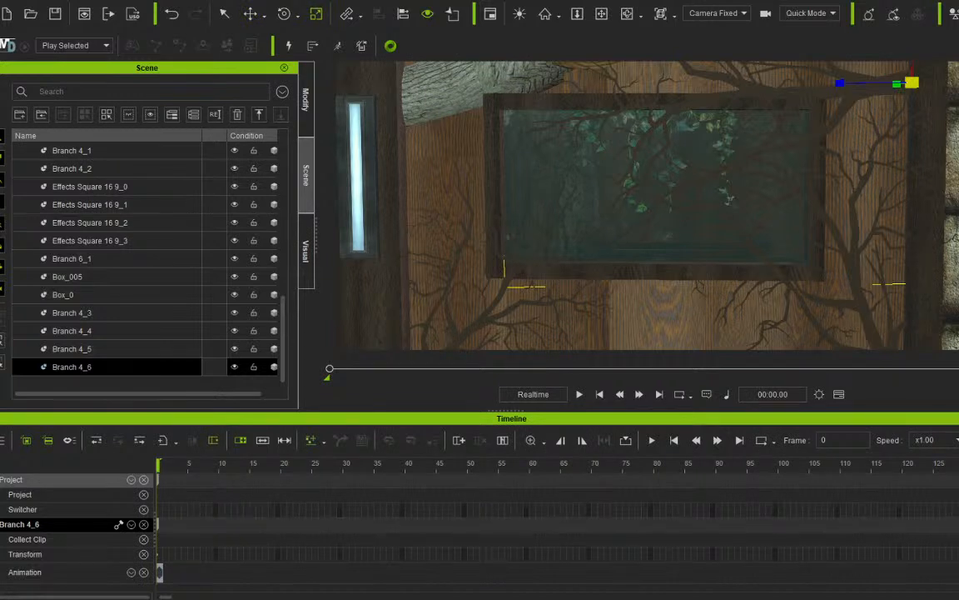
key("e")
left_click_drag(866, 129, 874, 136)
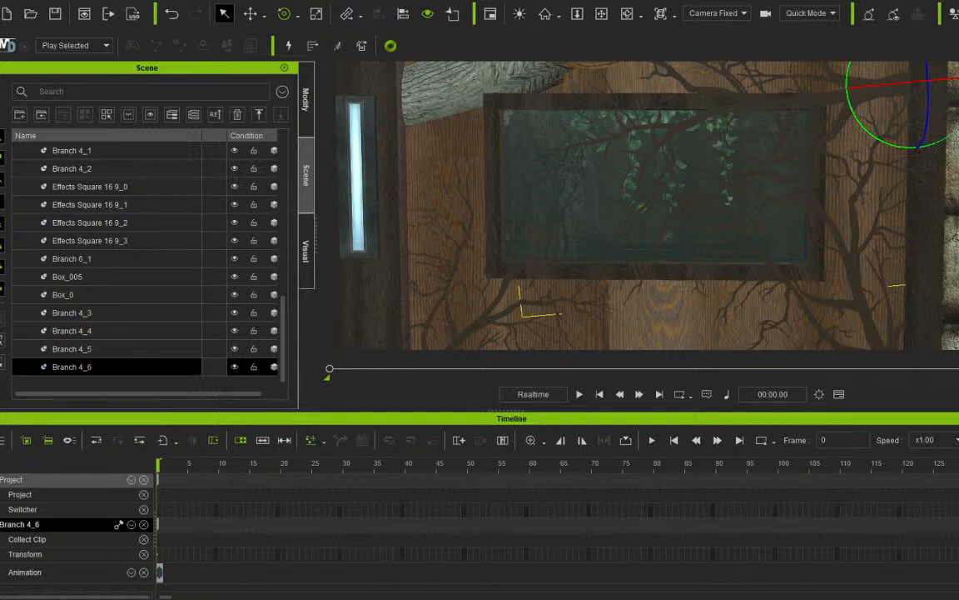
key("w")
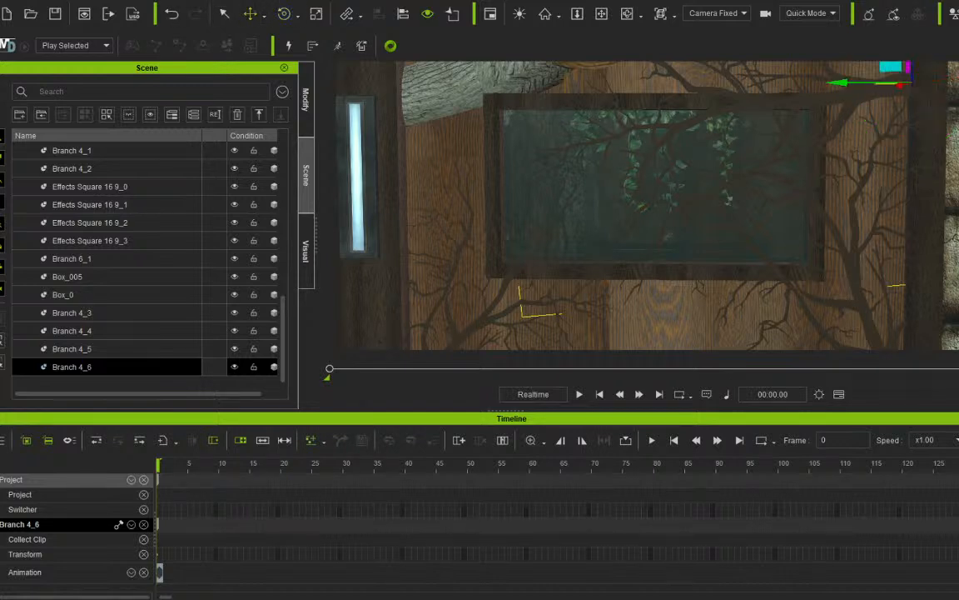
left_click_drag(912, 72, 912, 52)
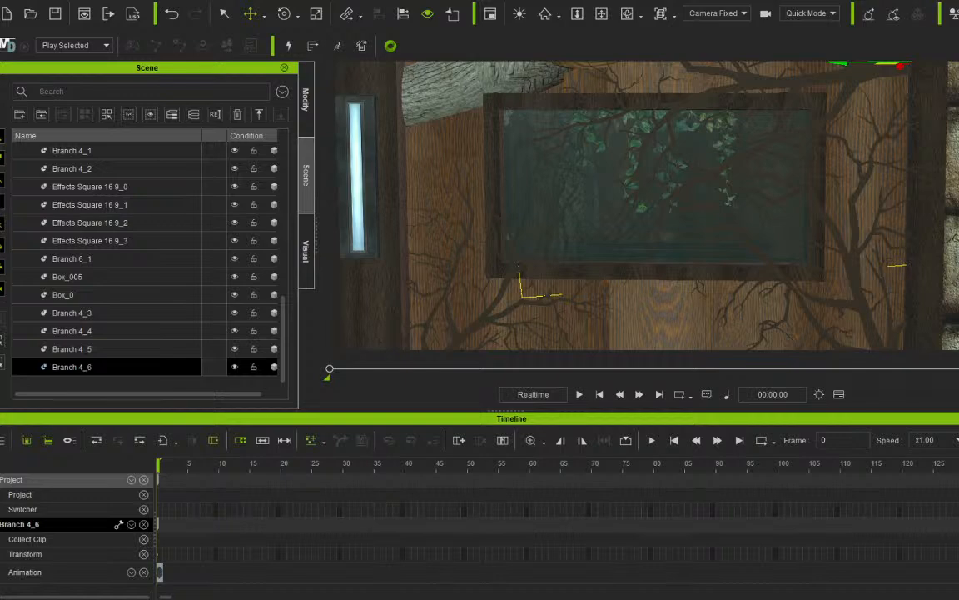
Play the fixed-camera shot, return to frame 0, and inspect the wall branches from above with the Preview camera.
key("space")
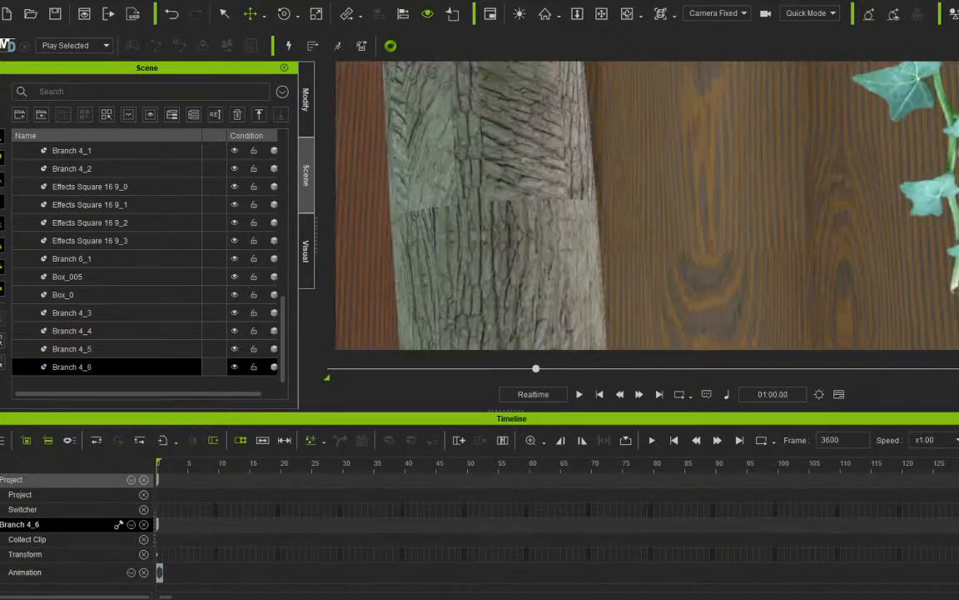
left_click_drag(463, 368, 329, 369)
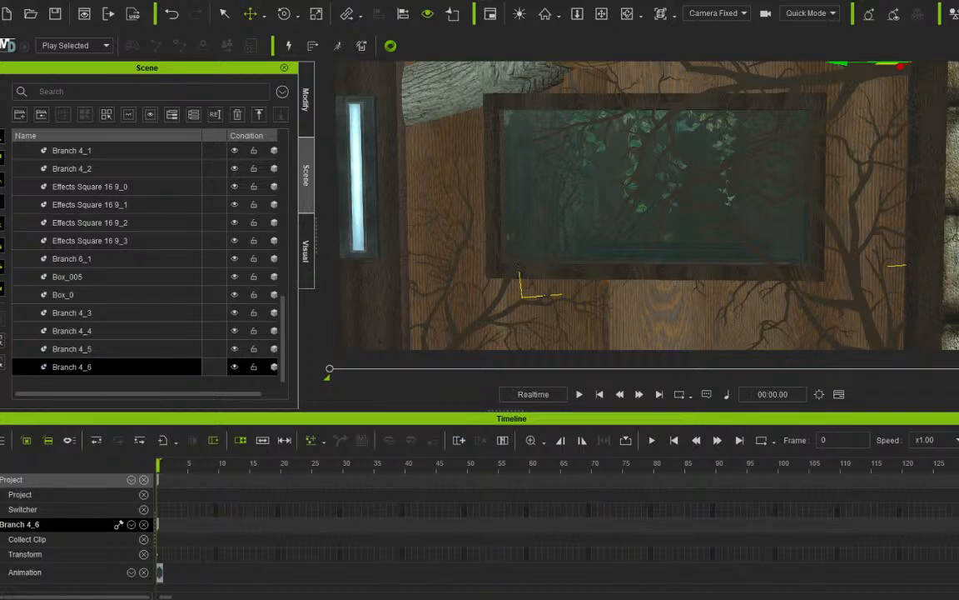
left_click(716, 12)
left_click(692, 24)
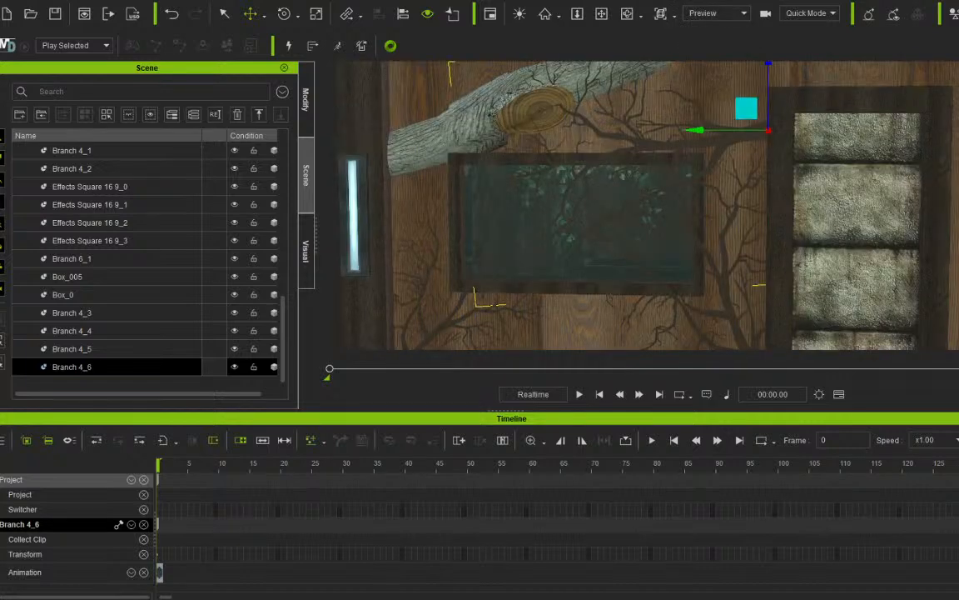
left_click(601, 14)
left_click_drag(612, 166, 618, 218)
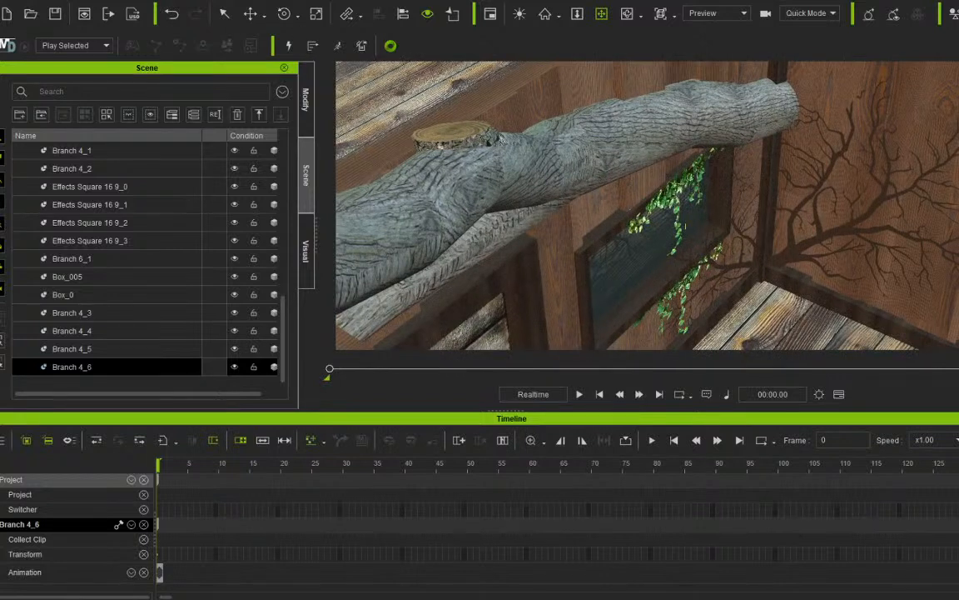
Duplicate the ivy plane Effects Square 16 9_3 at the small window, with the copy slightly offset.
left_click(224, 14)
left_click(90, 240)
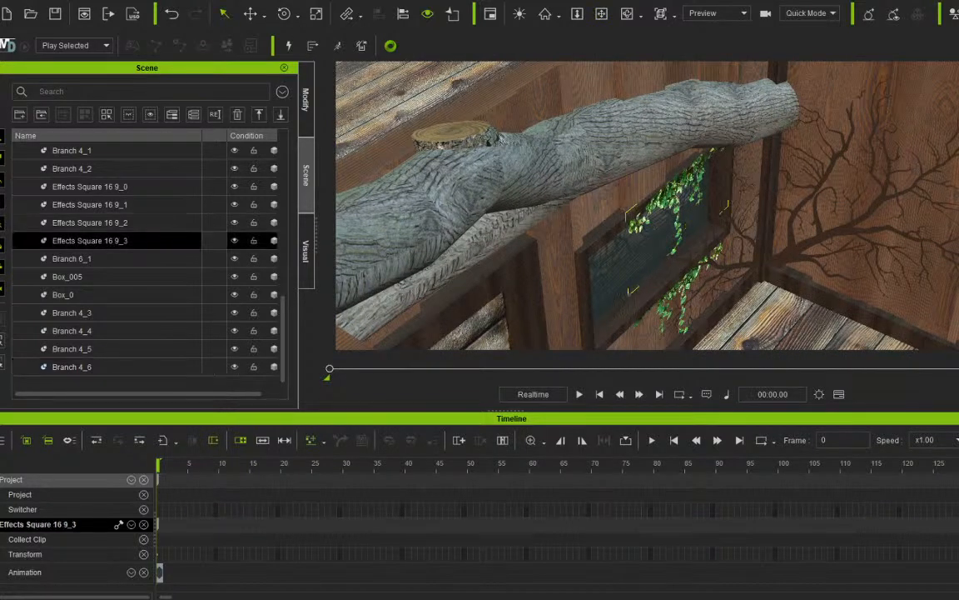
key("w")
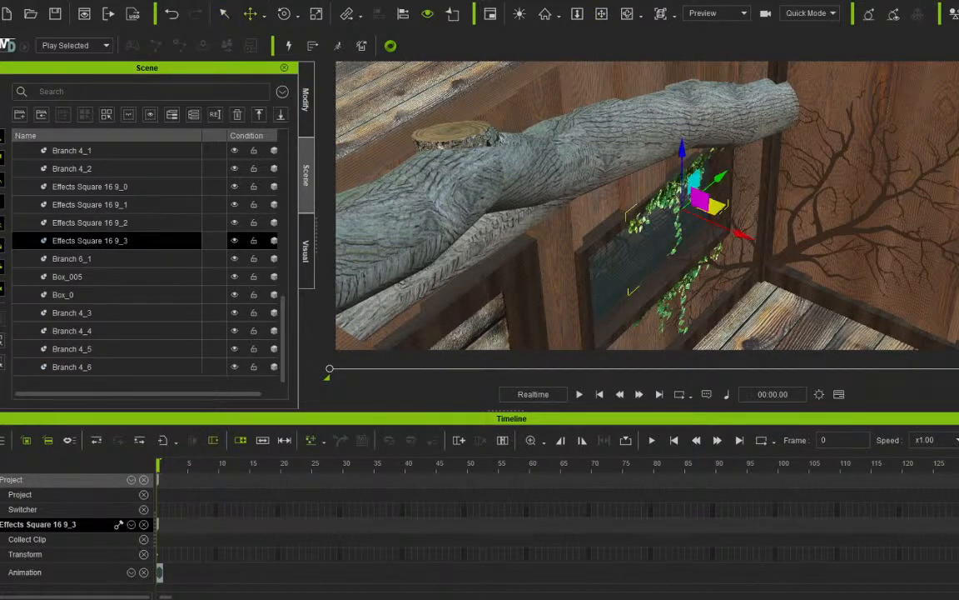
key("ctrl+d")
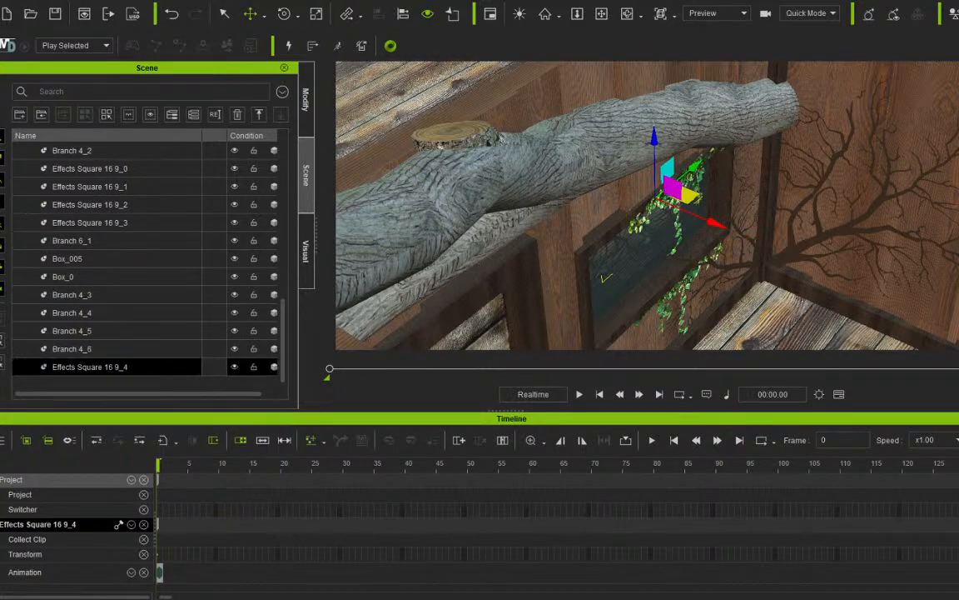
key("z")
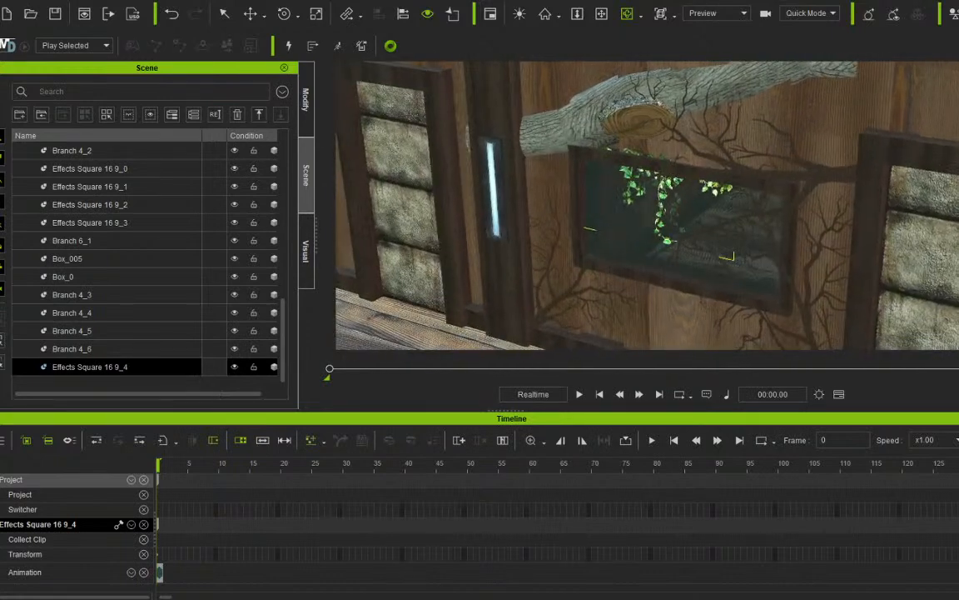
Make the copy's Effects_16_9_png material unique and replace its ivy texture with the hanging mossy vine image.
key("F3")
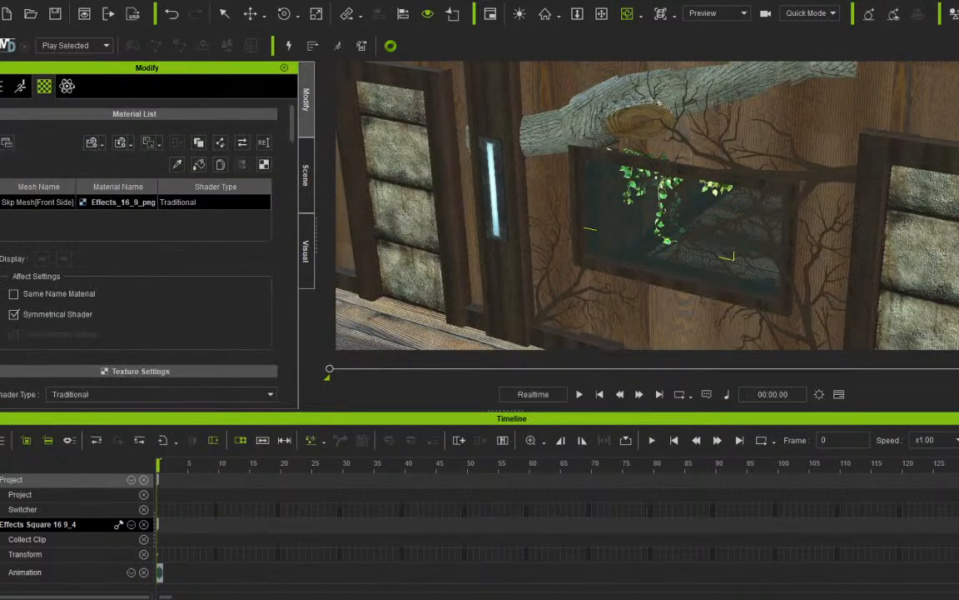
right_click(141, 203)
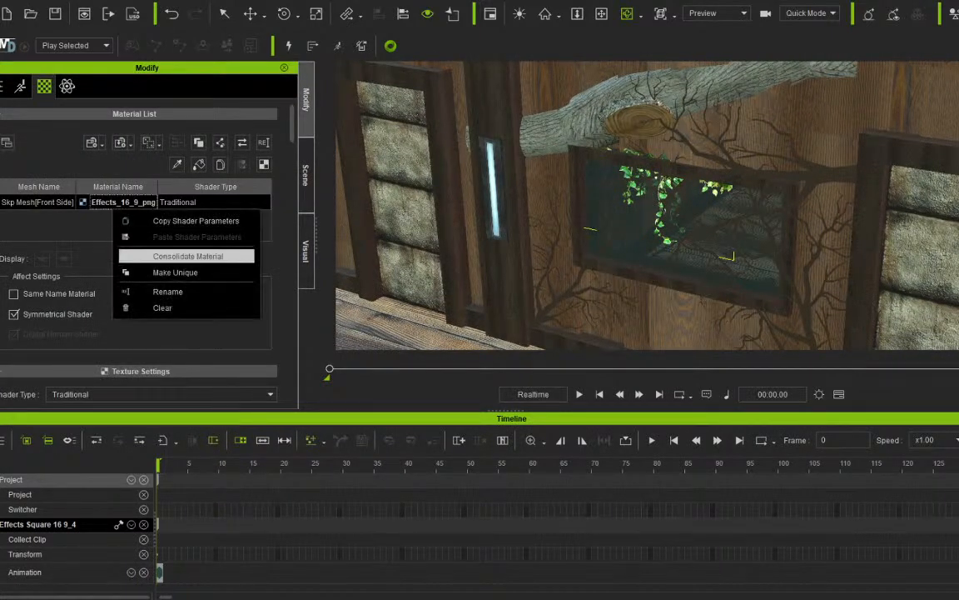
left_click(171, 272)
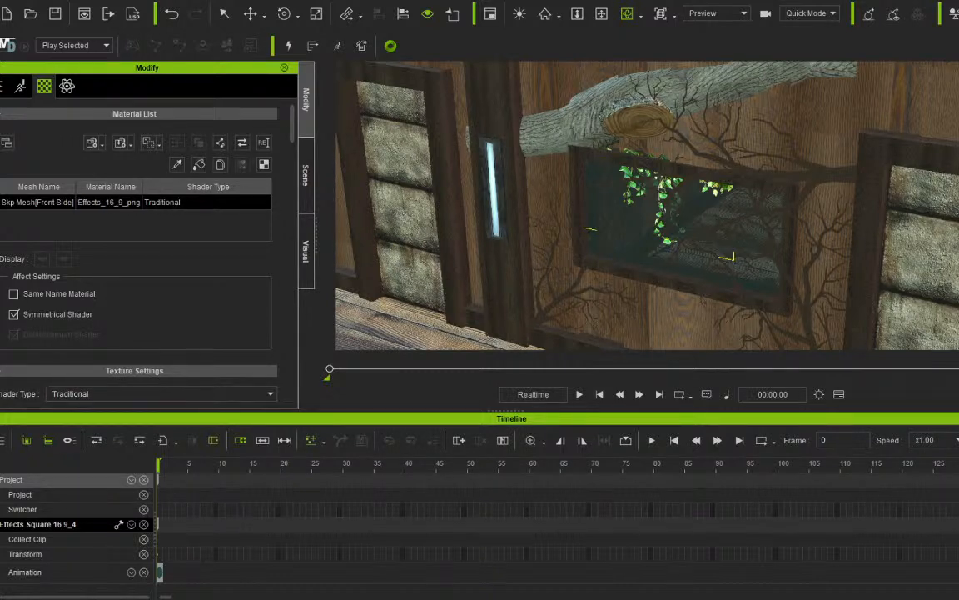
scroll(142, 250, "down", 3)
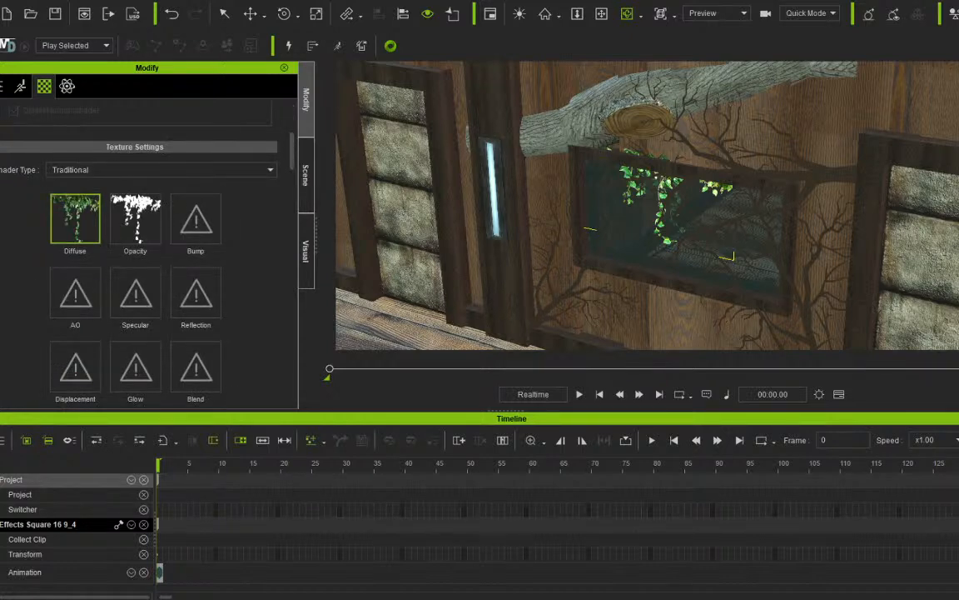
left_click_drag(2, 208, 80, 211)
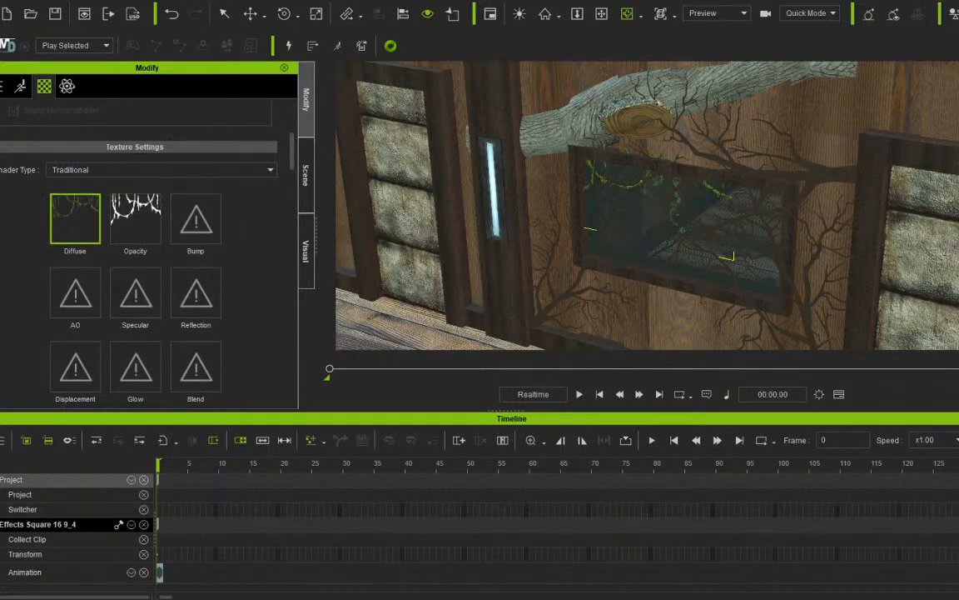
Move the vine plane up in front of the branch, enlarge it uniformly across the wall, and lower it slightly along Z.
left_click(251, 13)
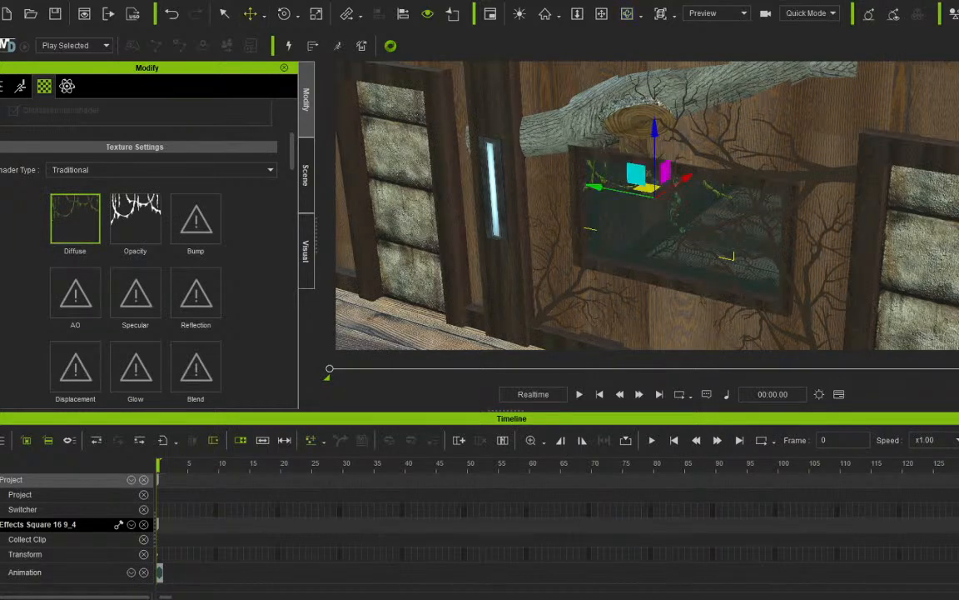
left_click_drag(685, 178, 637, 81)
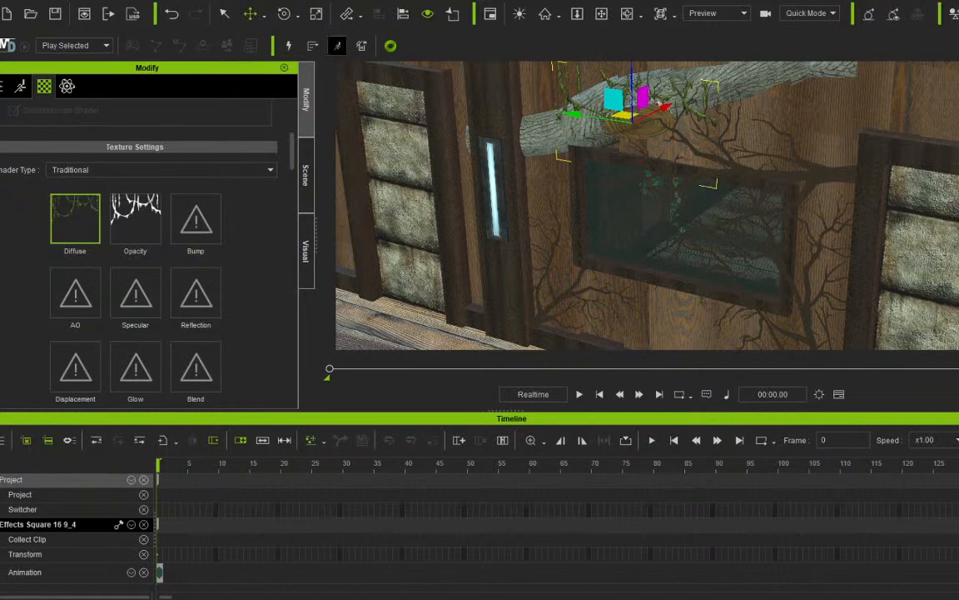
left_click(317, 14)
left_click_drag(632, 122, 667, 67)
scroll(648, 205, "down", 2)
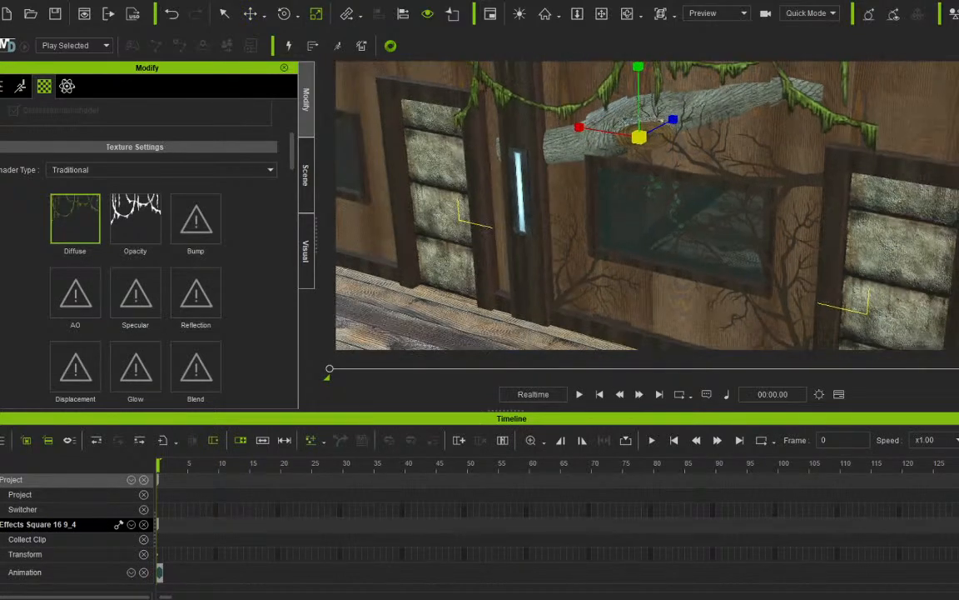
left_click(251, 13)
mouse_move(639, 73)
left_mouse_down()
mouse_move(639, 105)
mouse_move(639, 93)
left_mouse_up()
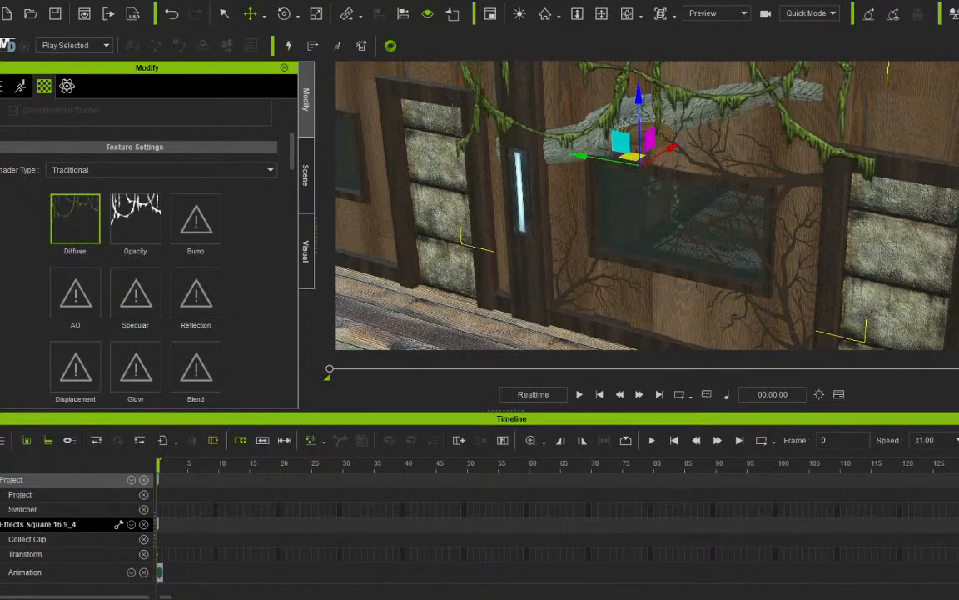
In the Camera Fixed view, lower the vine plane and shift it slightly along Y so the vines hang across the window's upper edge.
left_click(718, 13)
left_click(704, 41)
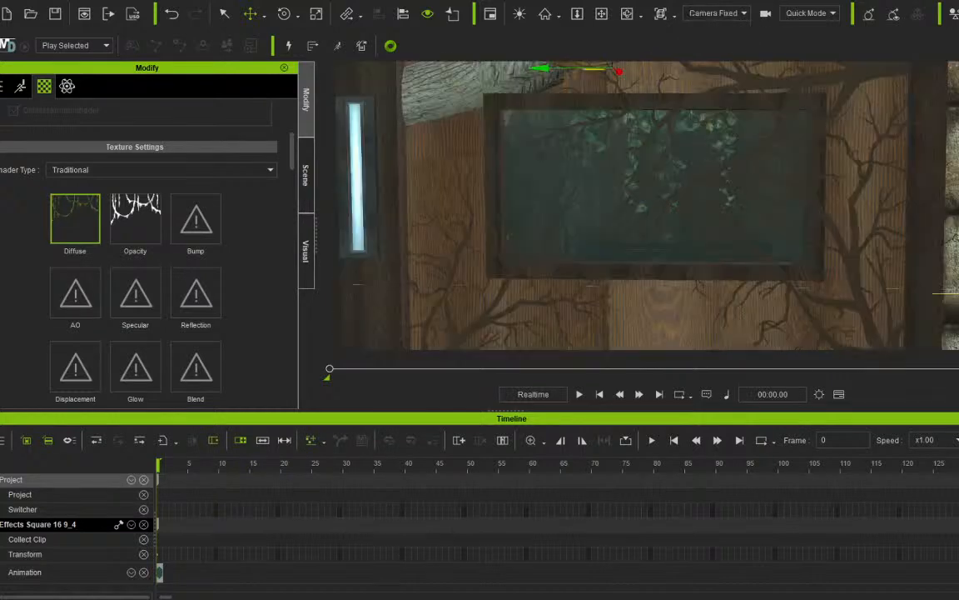
left_click_drag(613, 64, 613, 174)
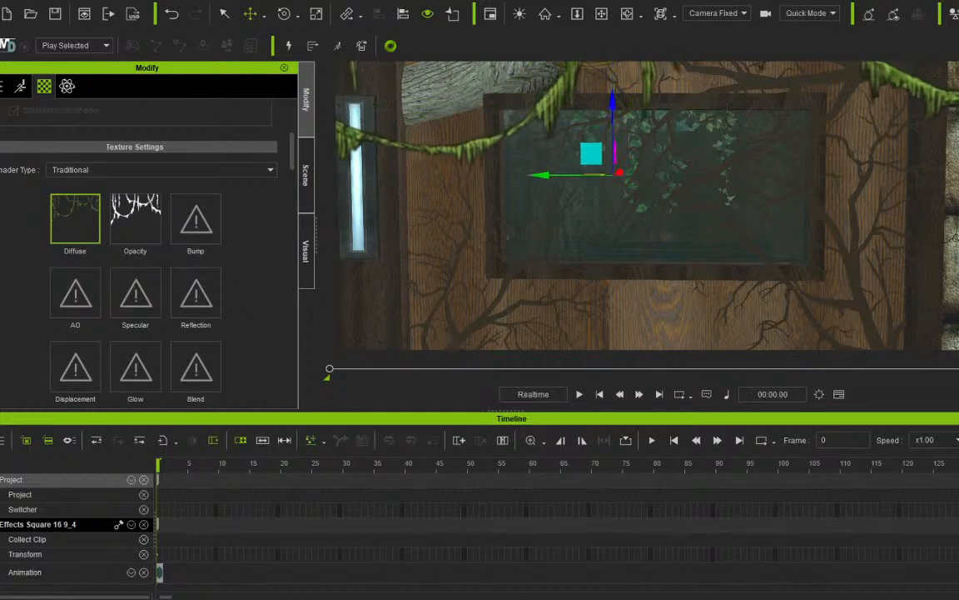
left_click_drag(553, 174, 568, 175)
left_click_drag(628, 103, 627, 67)
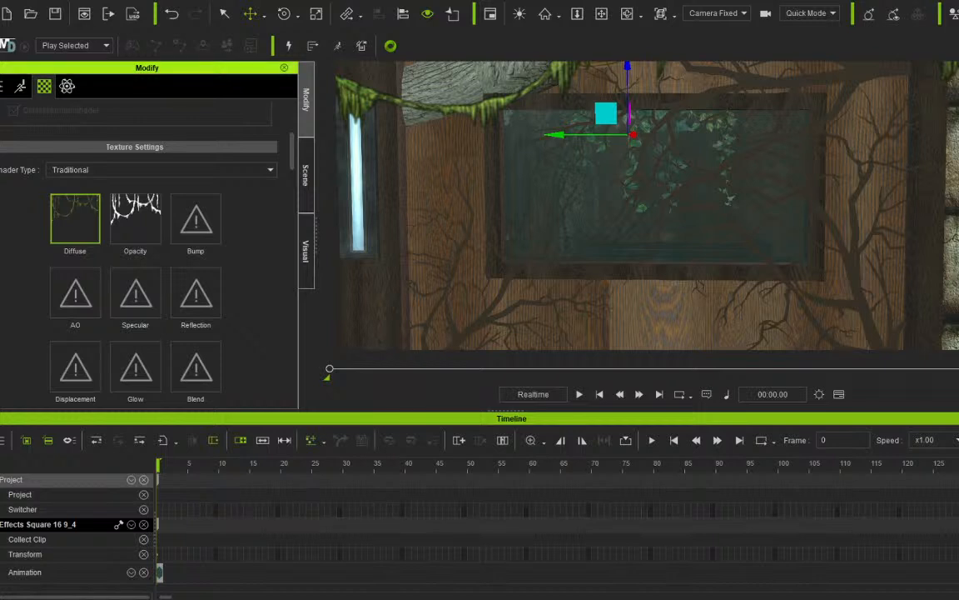
Shrink the vine plane slightly and shift it along Y, away from the glowing wall light.
key("r")
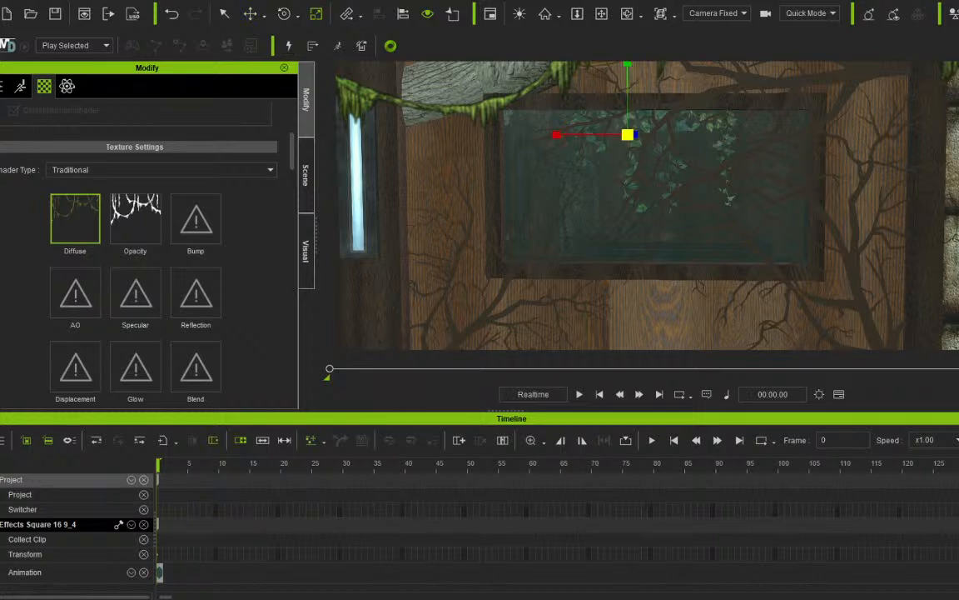
mouse_move(627, 134)
left_mouse_down()
mouse_move(627, 156)
mouse_move(627, 140)
mouse_move(592, 134)
mouse_move(613, 134)
left_mouse_up()
key("w")
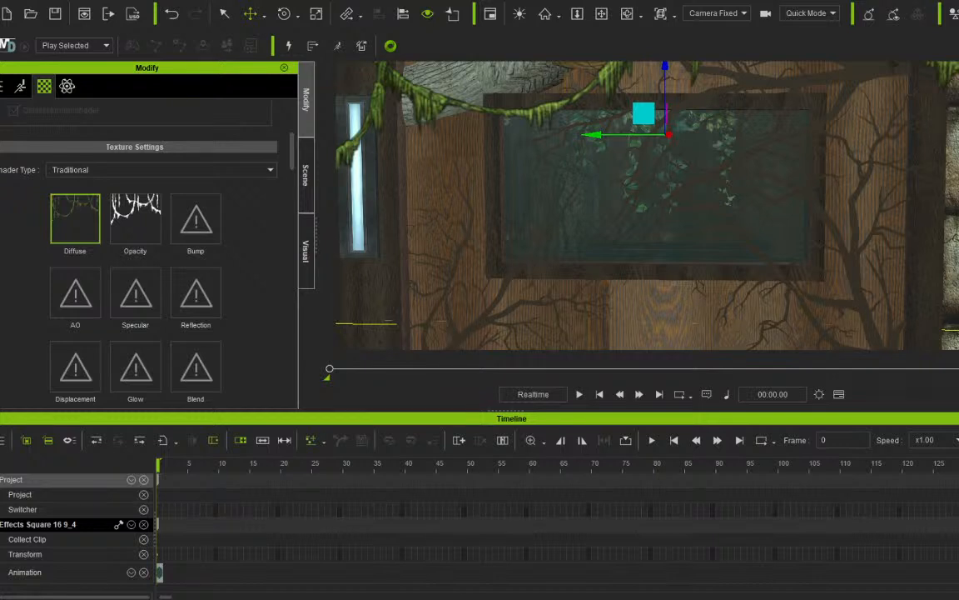
Check the start of the fixed-camera shot on the playback bar and save the project.
mouse_move(329, 368)
left_mouse_down()
mouse_move(480, 368)
mouse_move(330, 368)
left_mouse_up()
mouse_move(329, 368)
left_mouse_down()
mouse_move(473, 368)
mouse_move(329, 368)
left_mouse_up()
left_click(8, 13)
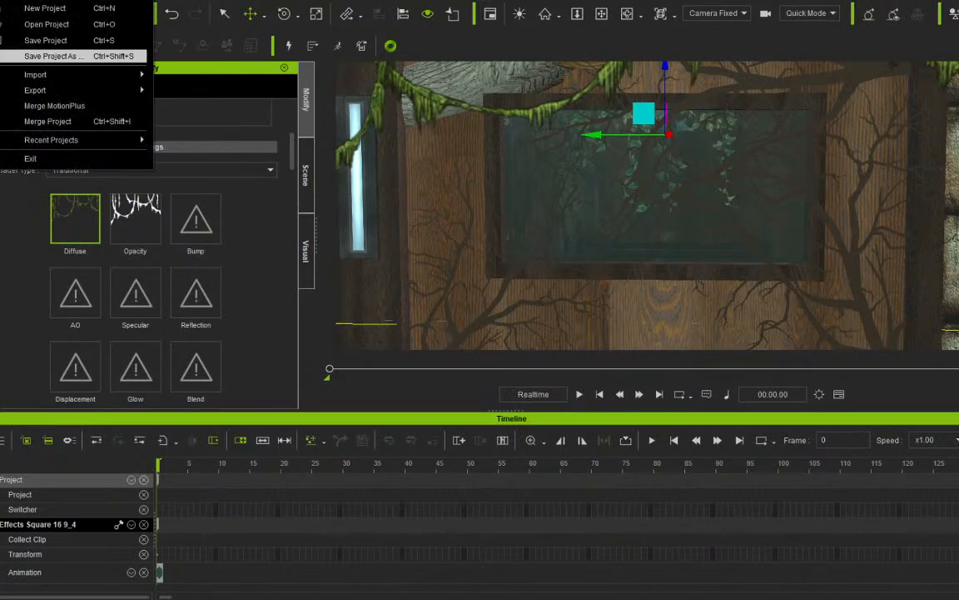
left_click(46, 40)
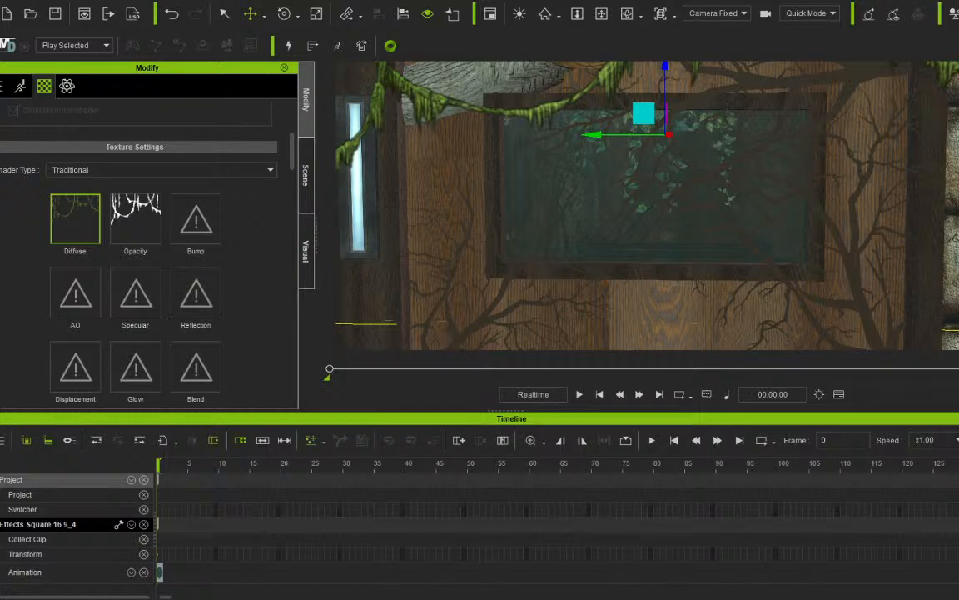
mouse_move(329, 368)
left_mouse_down()
mouse_move(505, 369)
mouse_move(330, 368)
left_mouse_up()
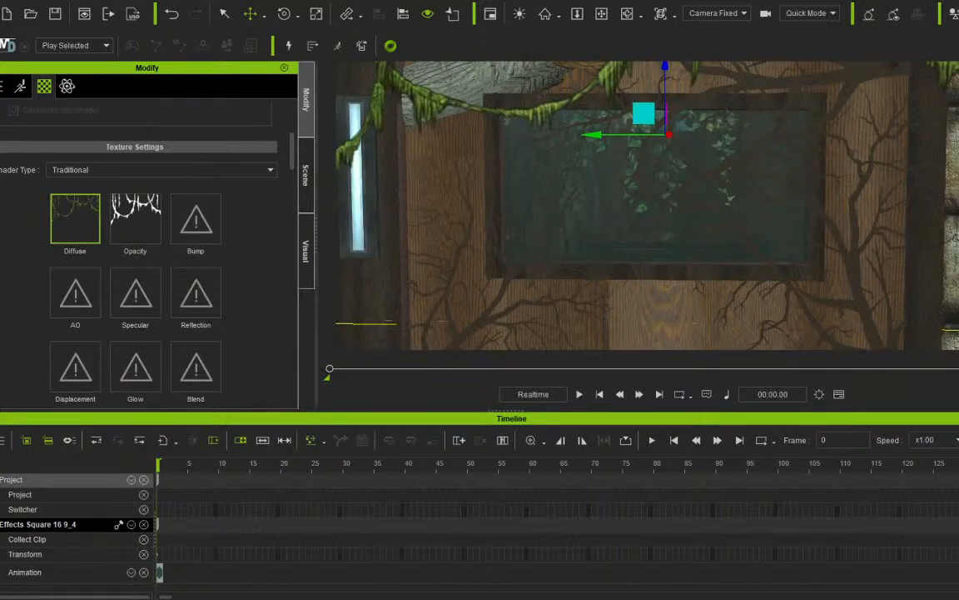